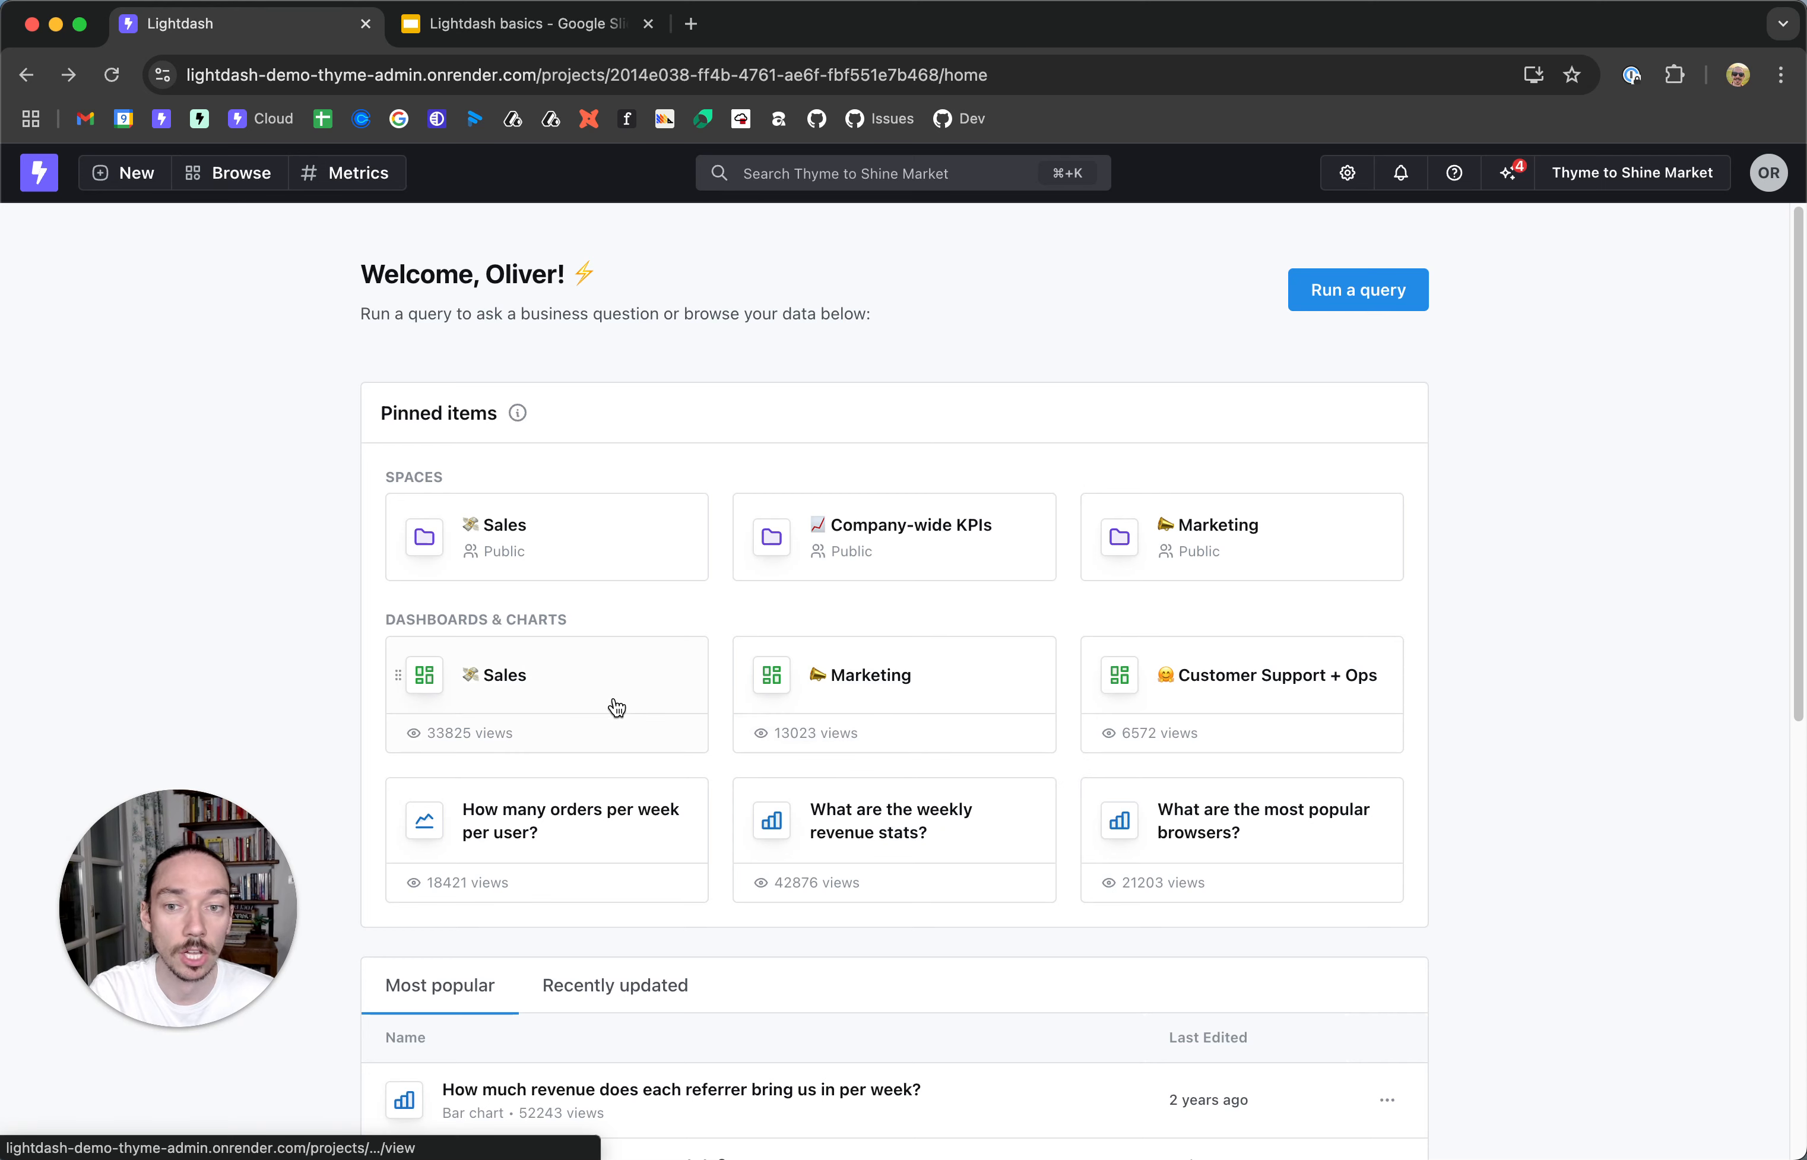
- Look over the home page's pinned and most popular content and open the Sales space
scroll(560, 702, down, 5)
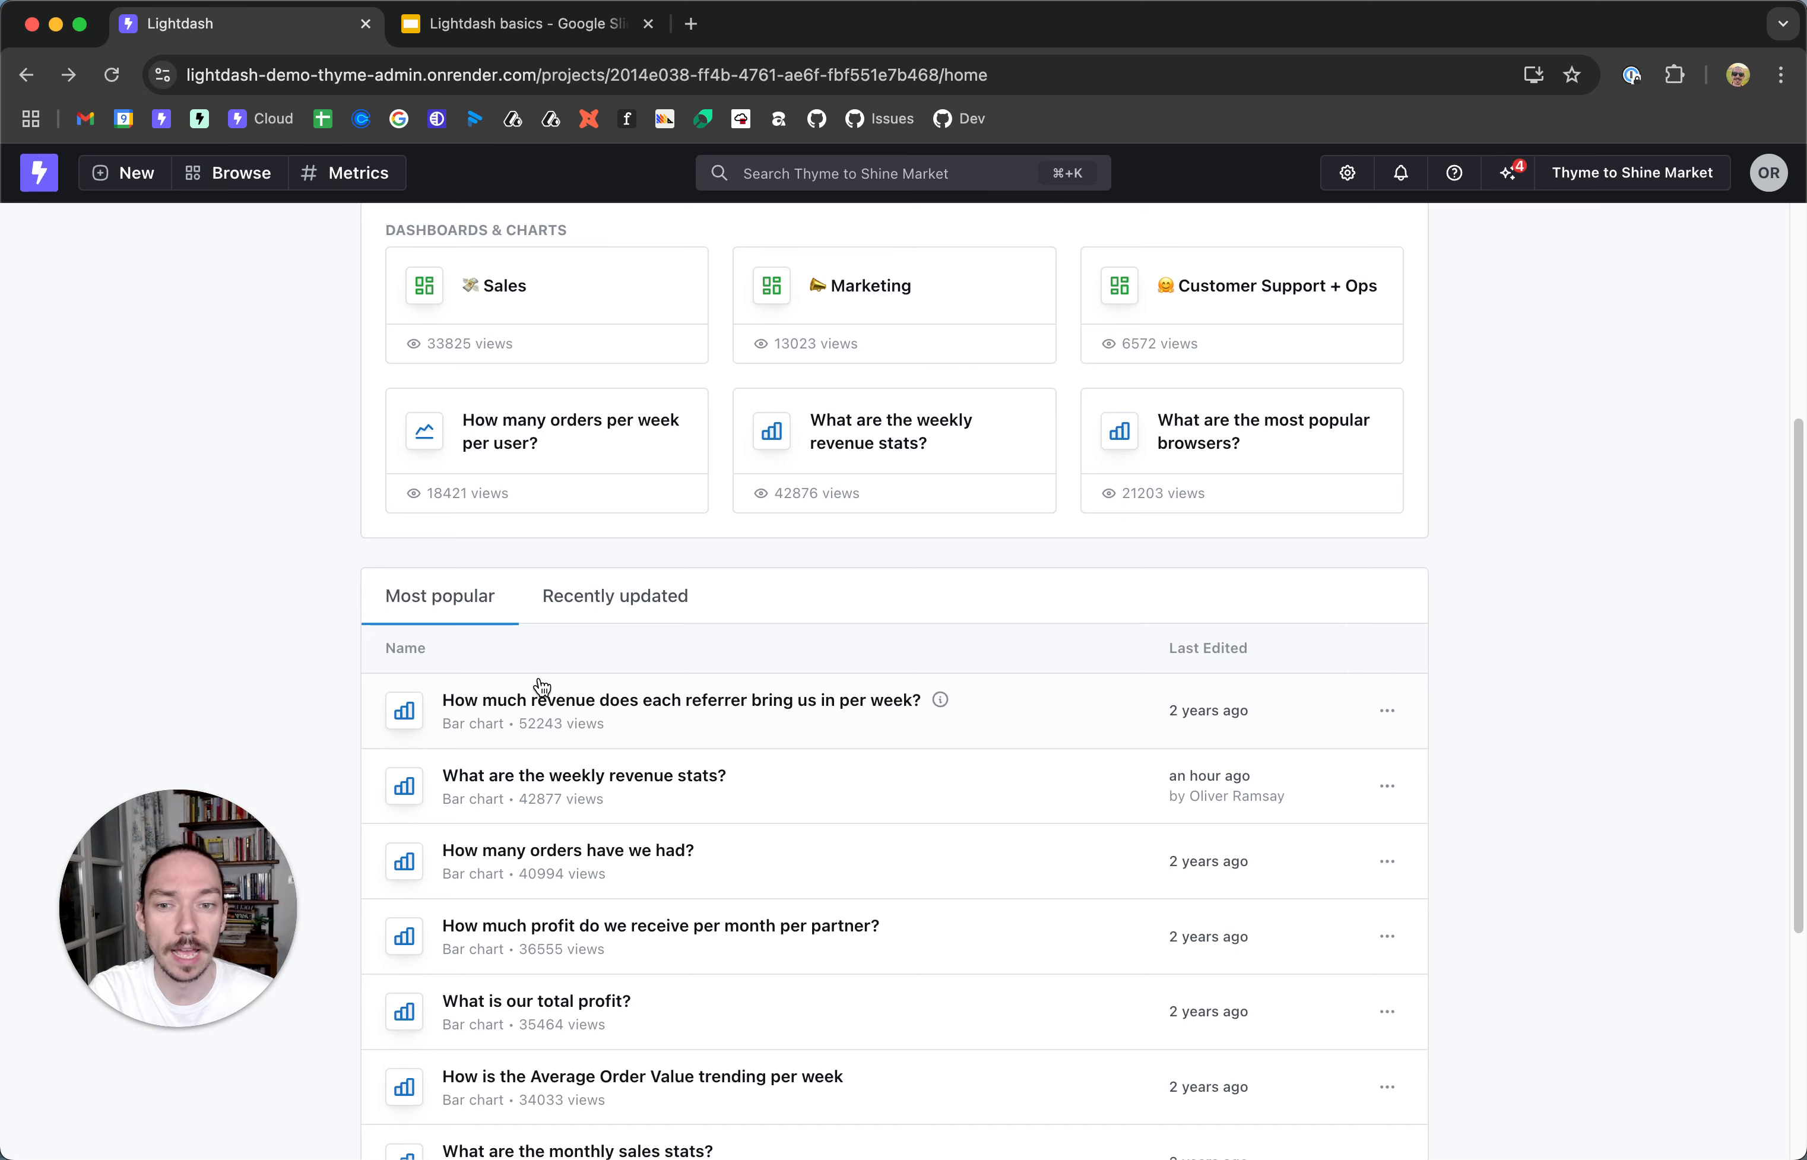
scroll(541, 687, up, 5)
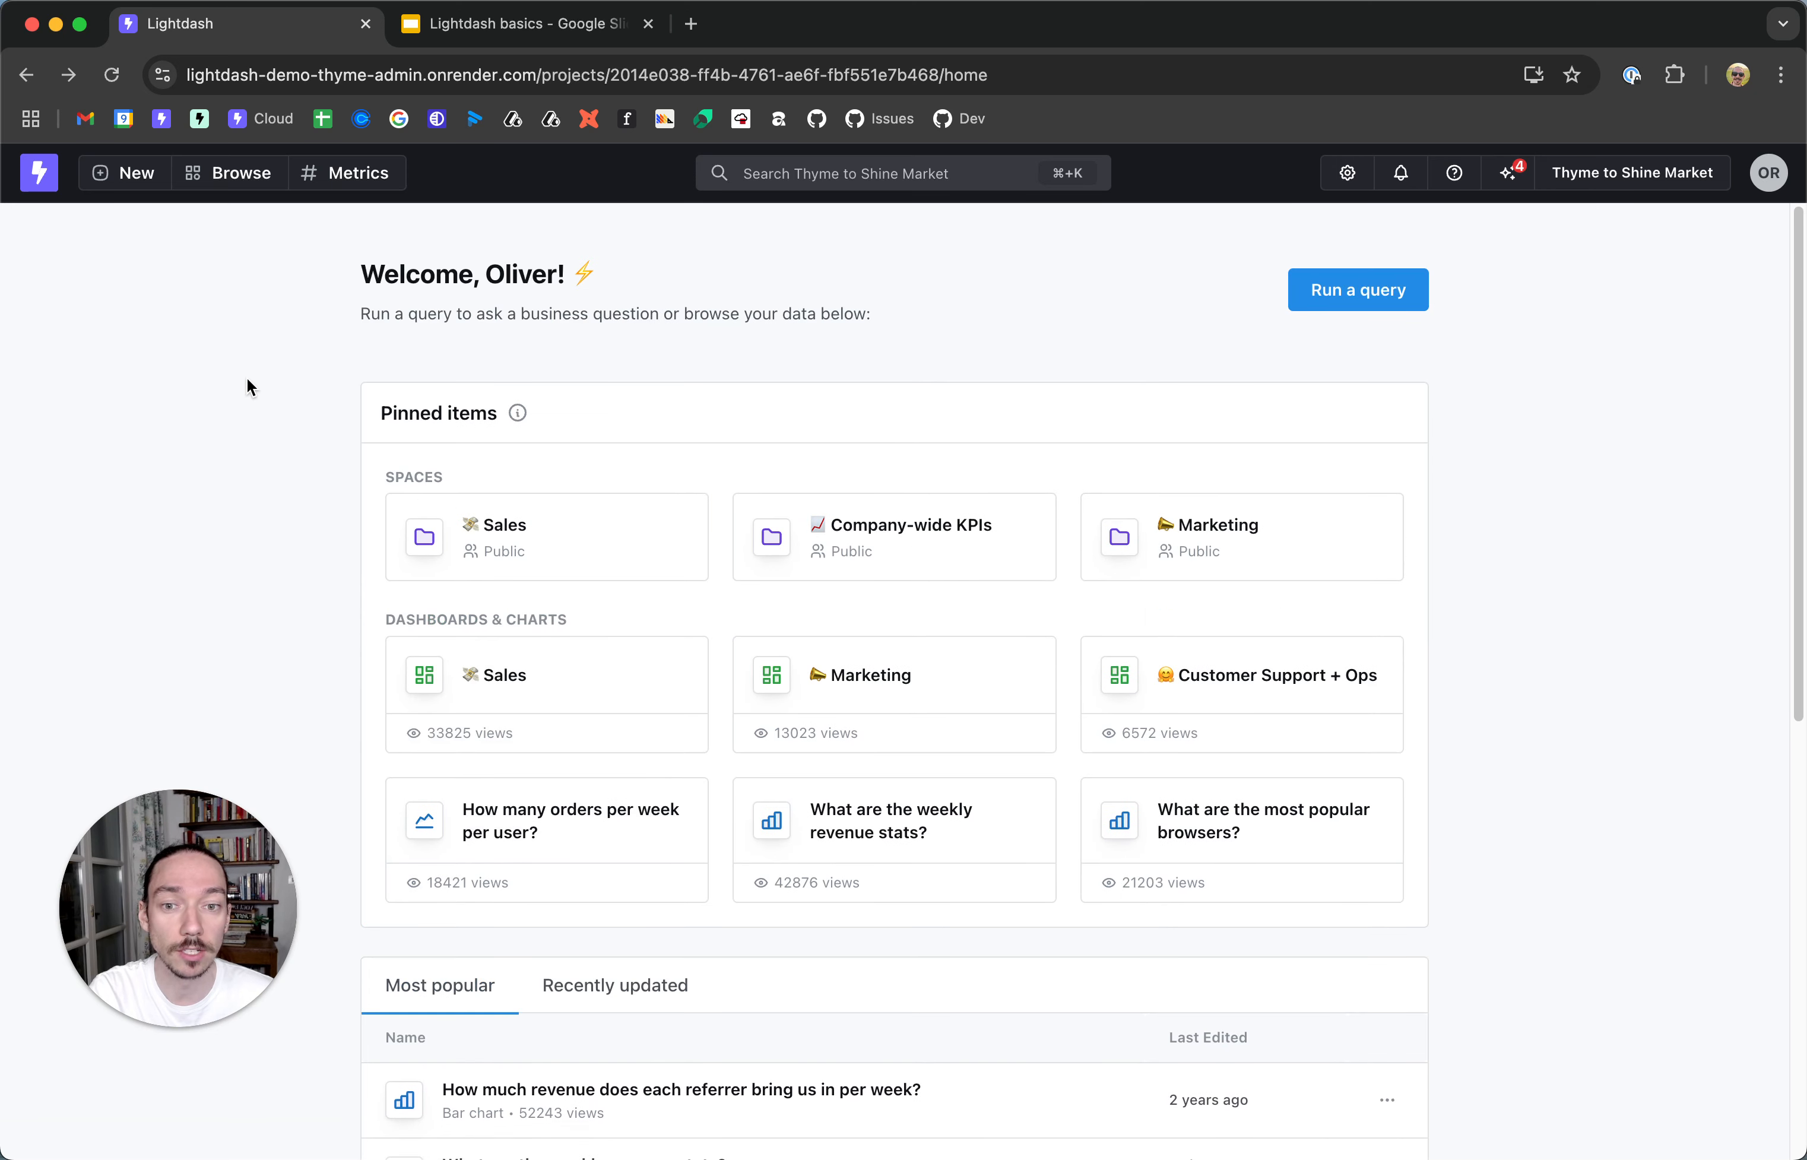
click(242, 174)
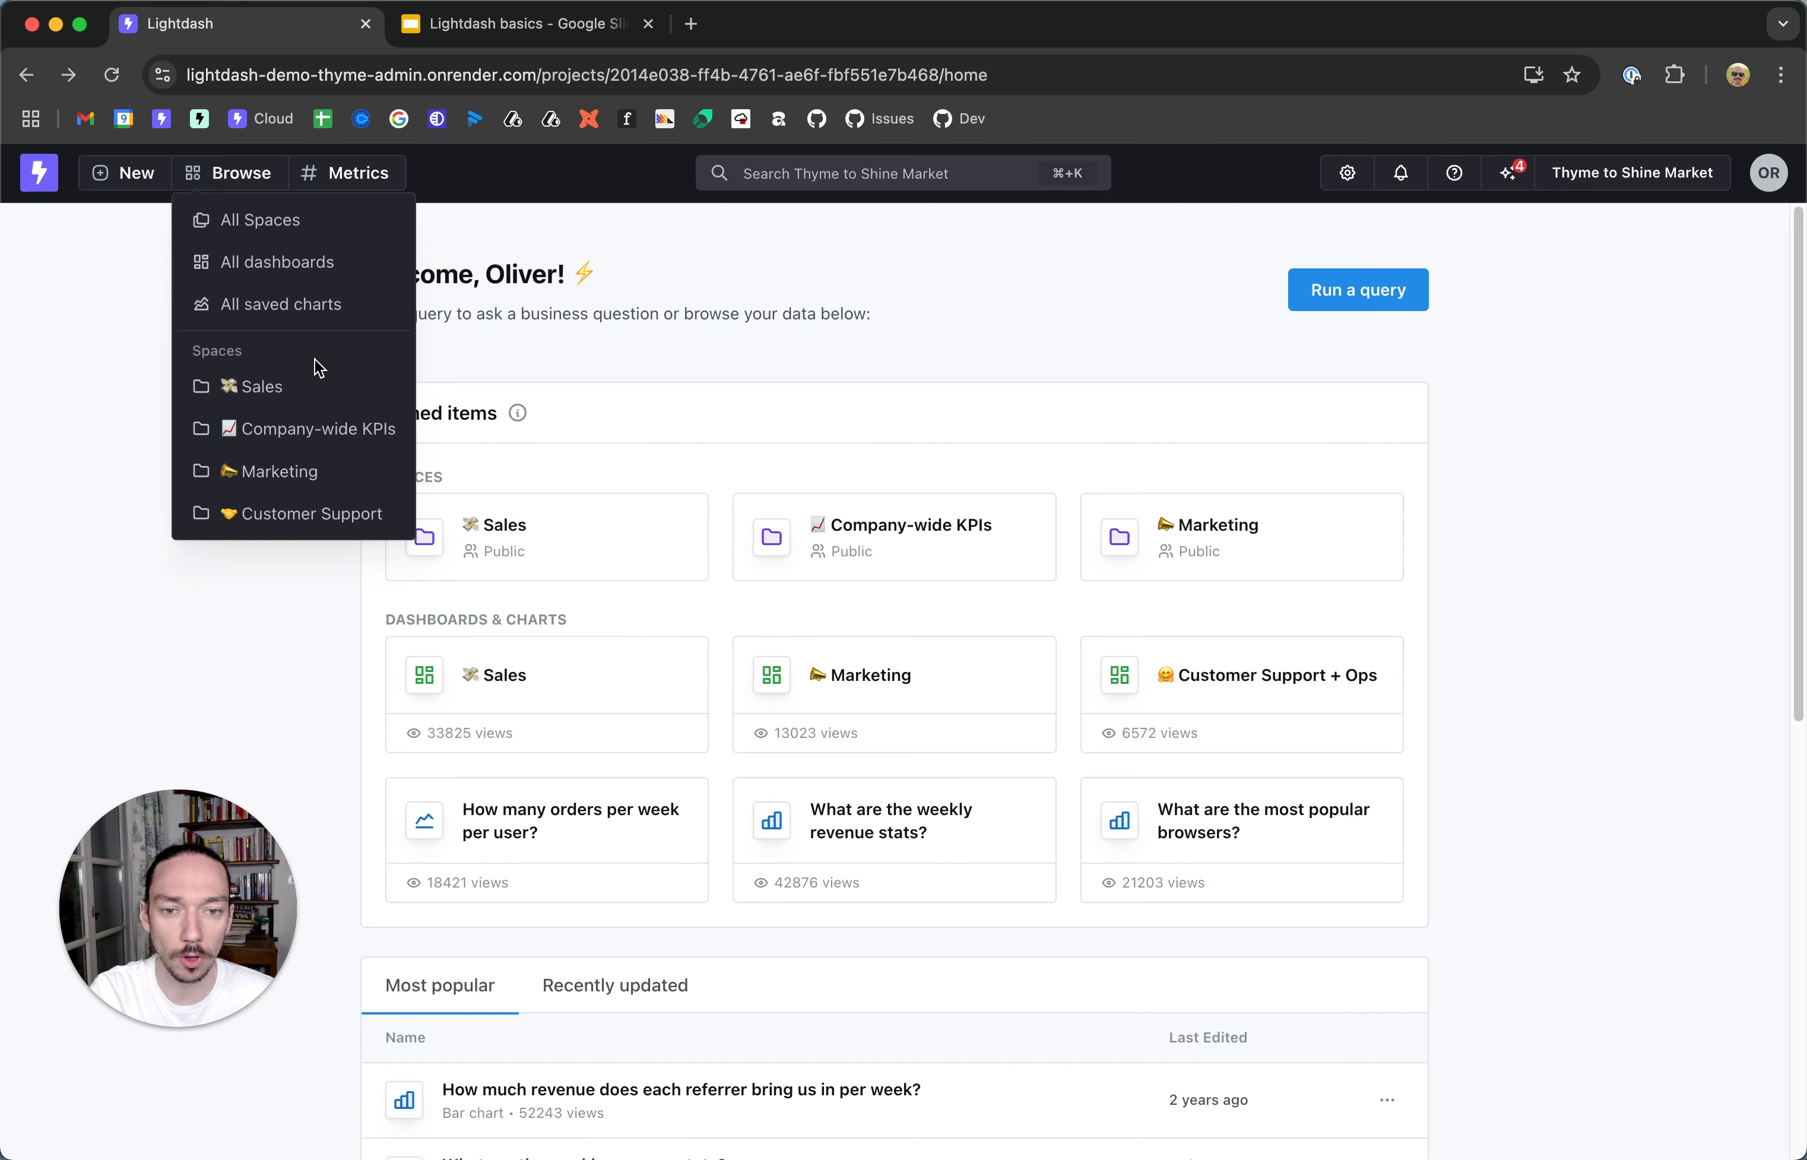
click(295, 395)
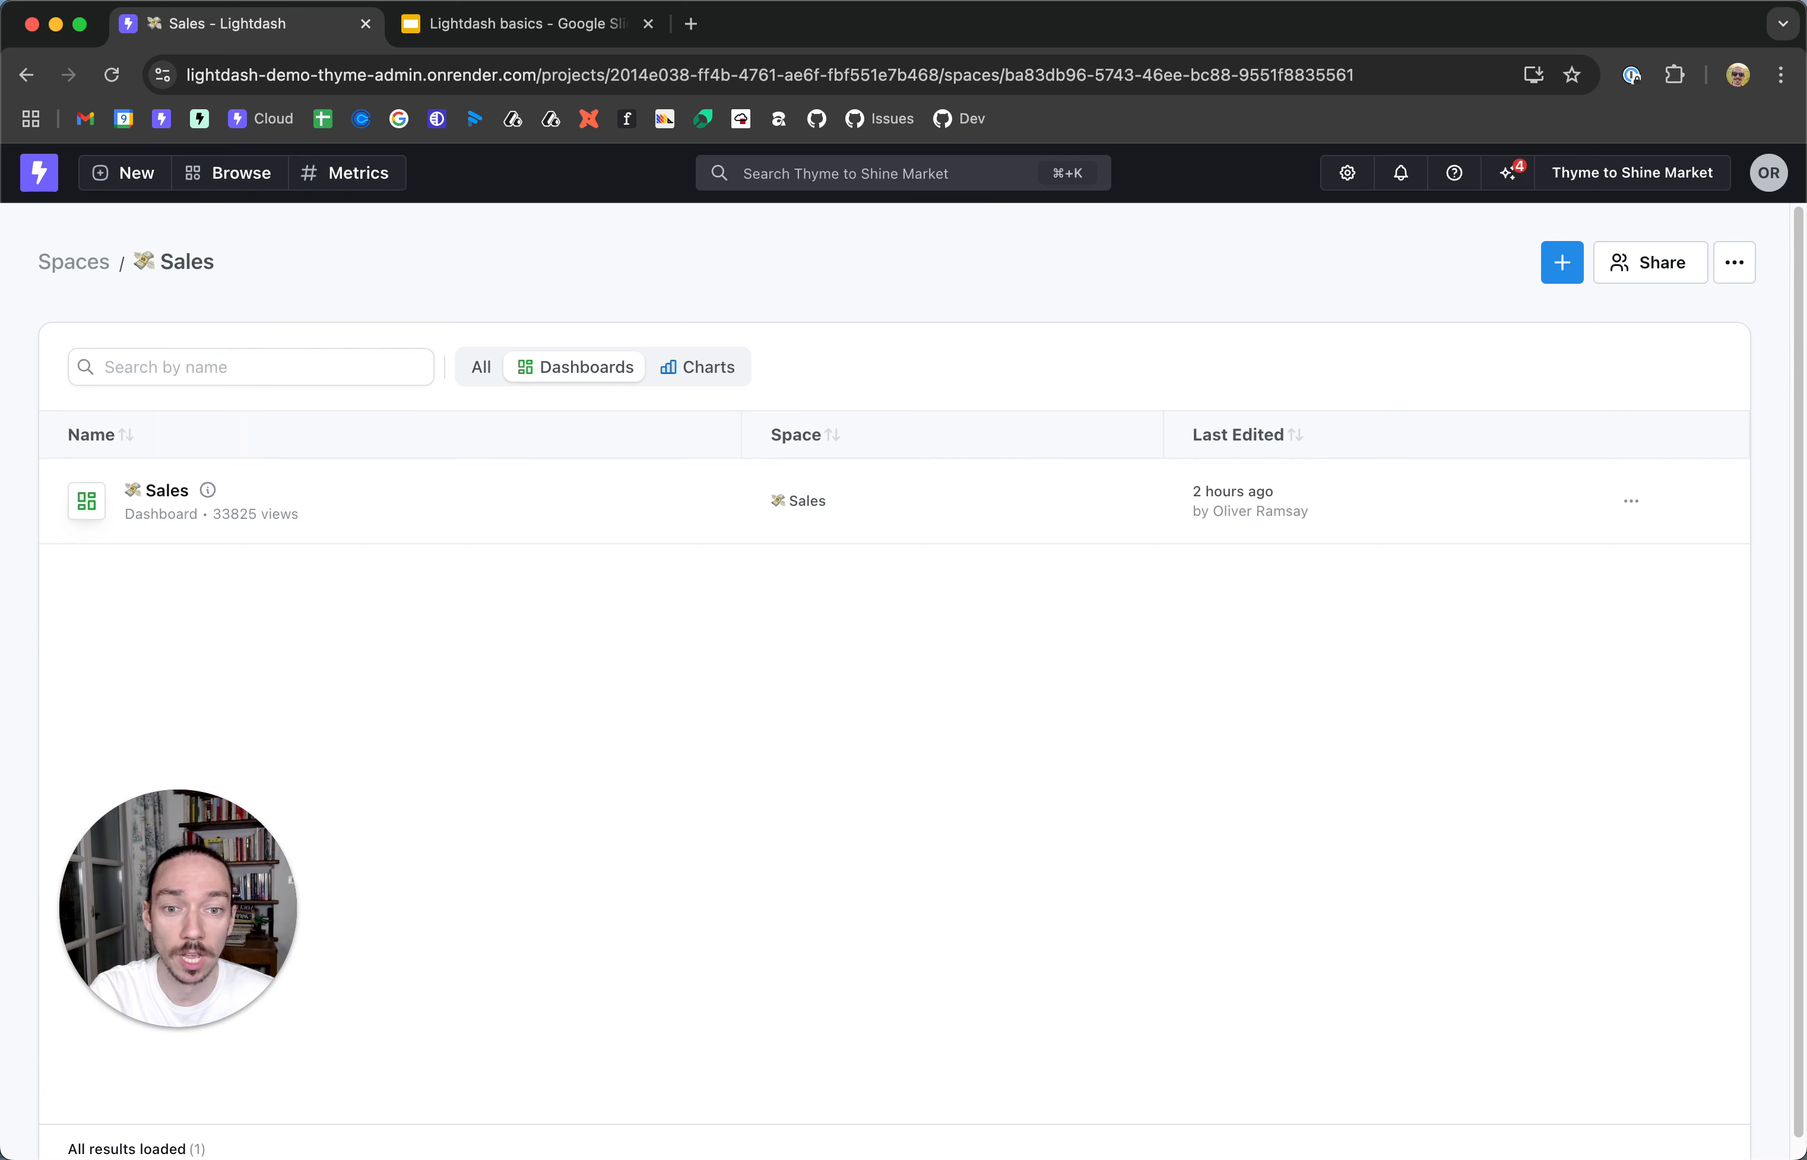
- Search the whole project for "sales" and close the search without opening a result
click(814, 180)
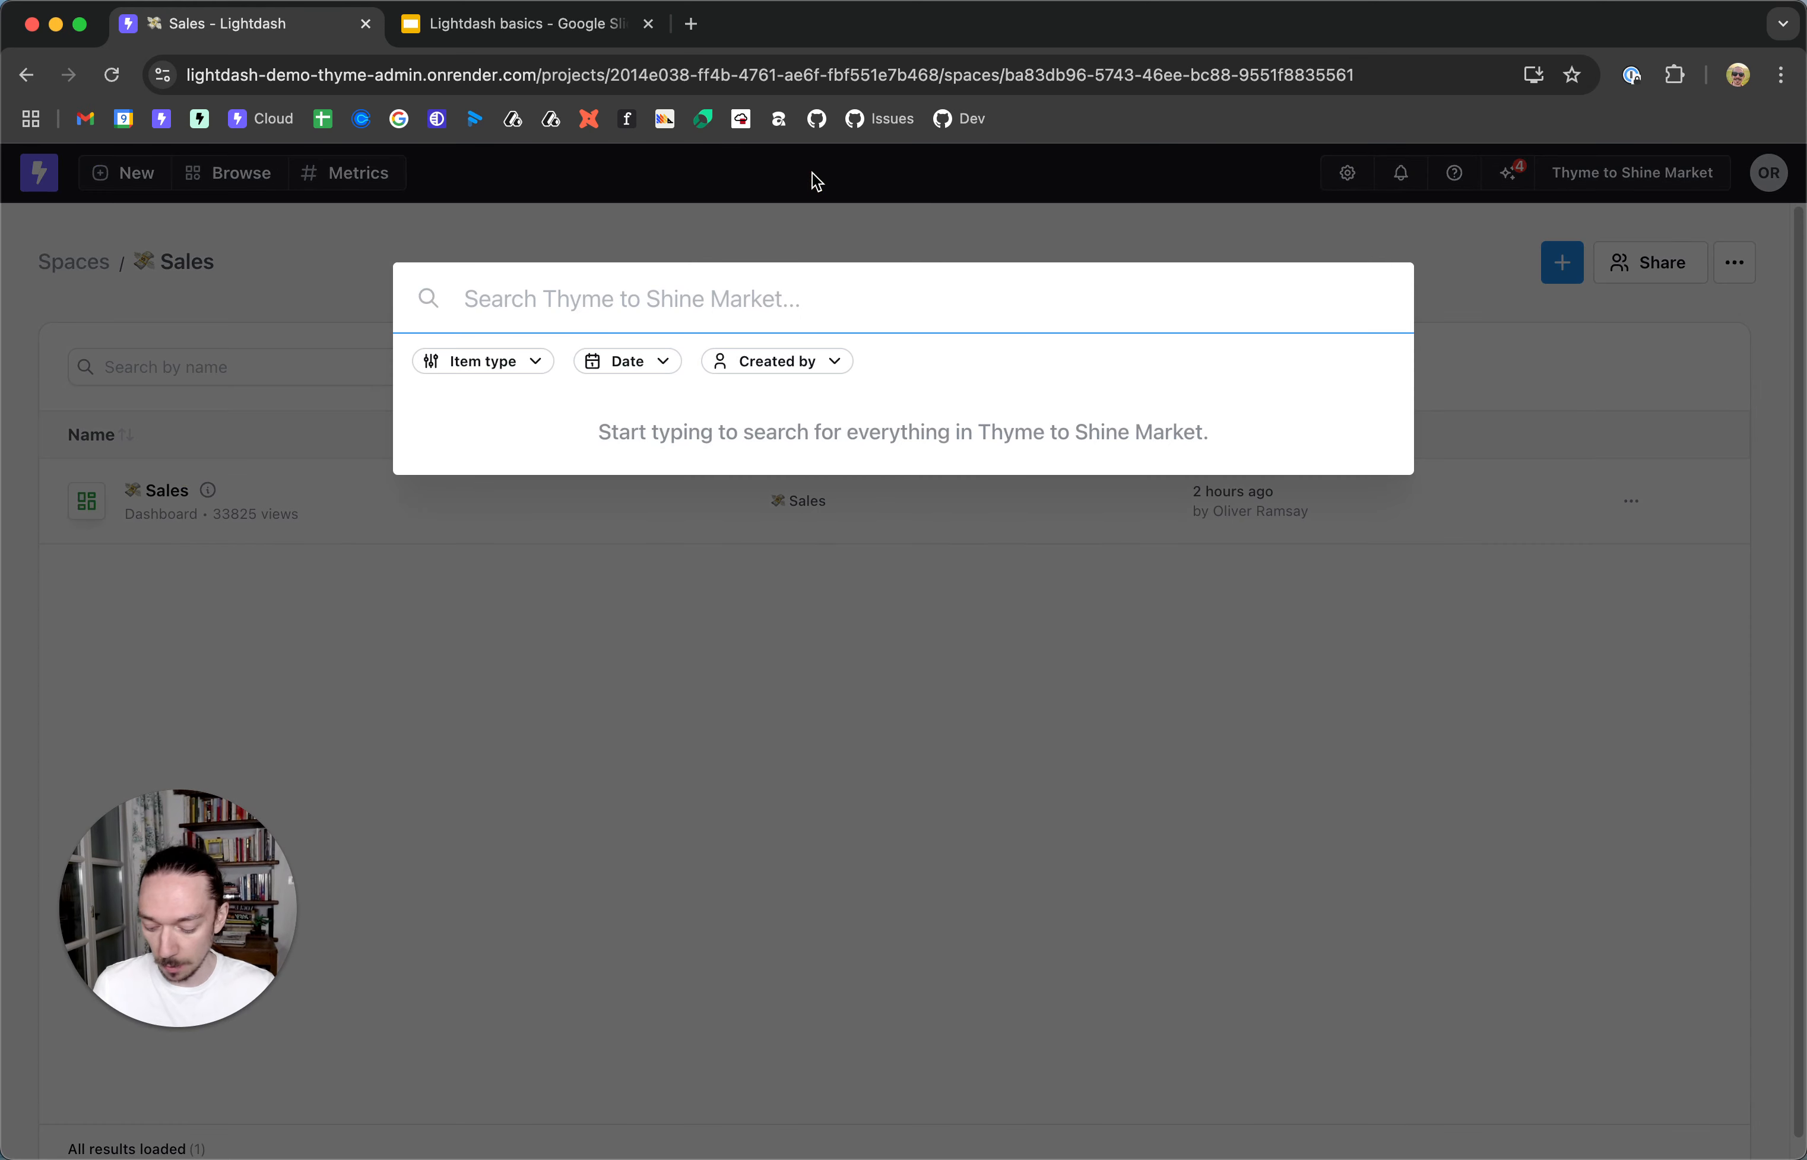
text(sales)
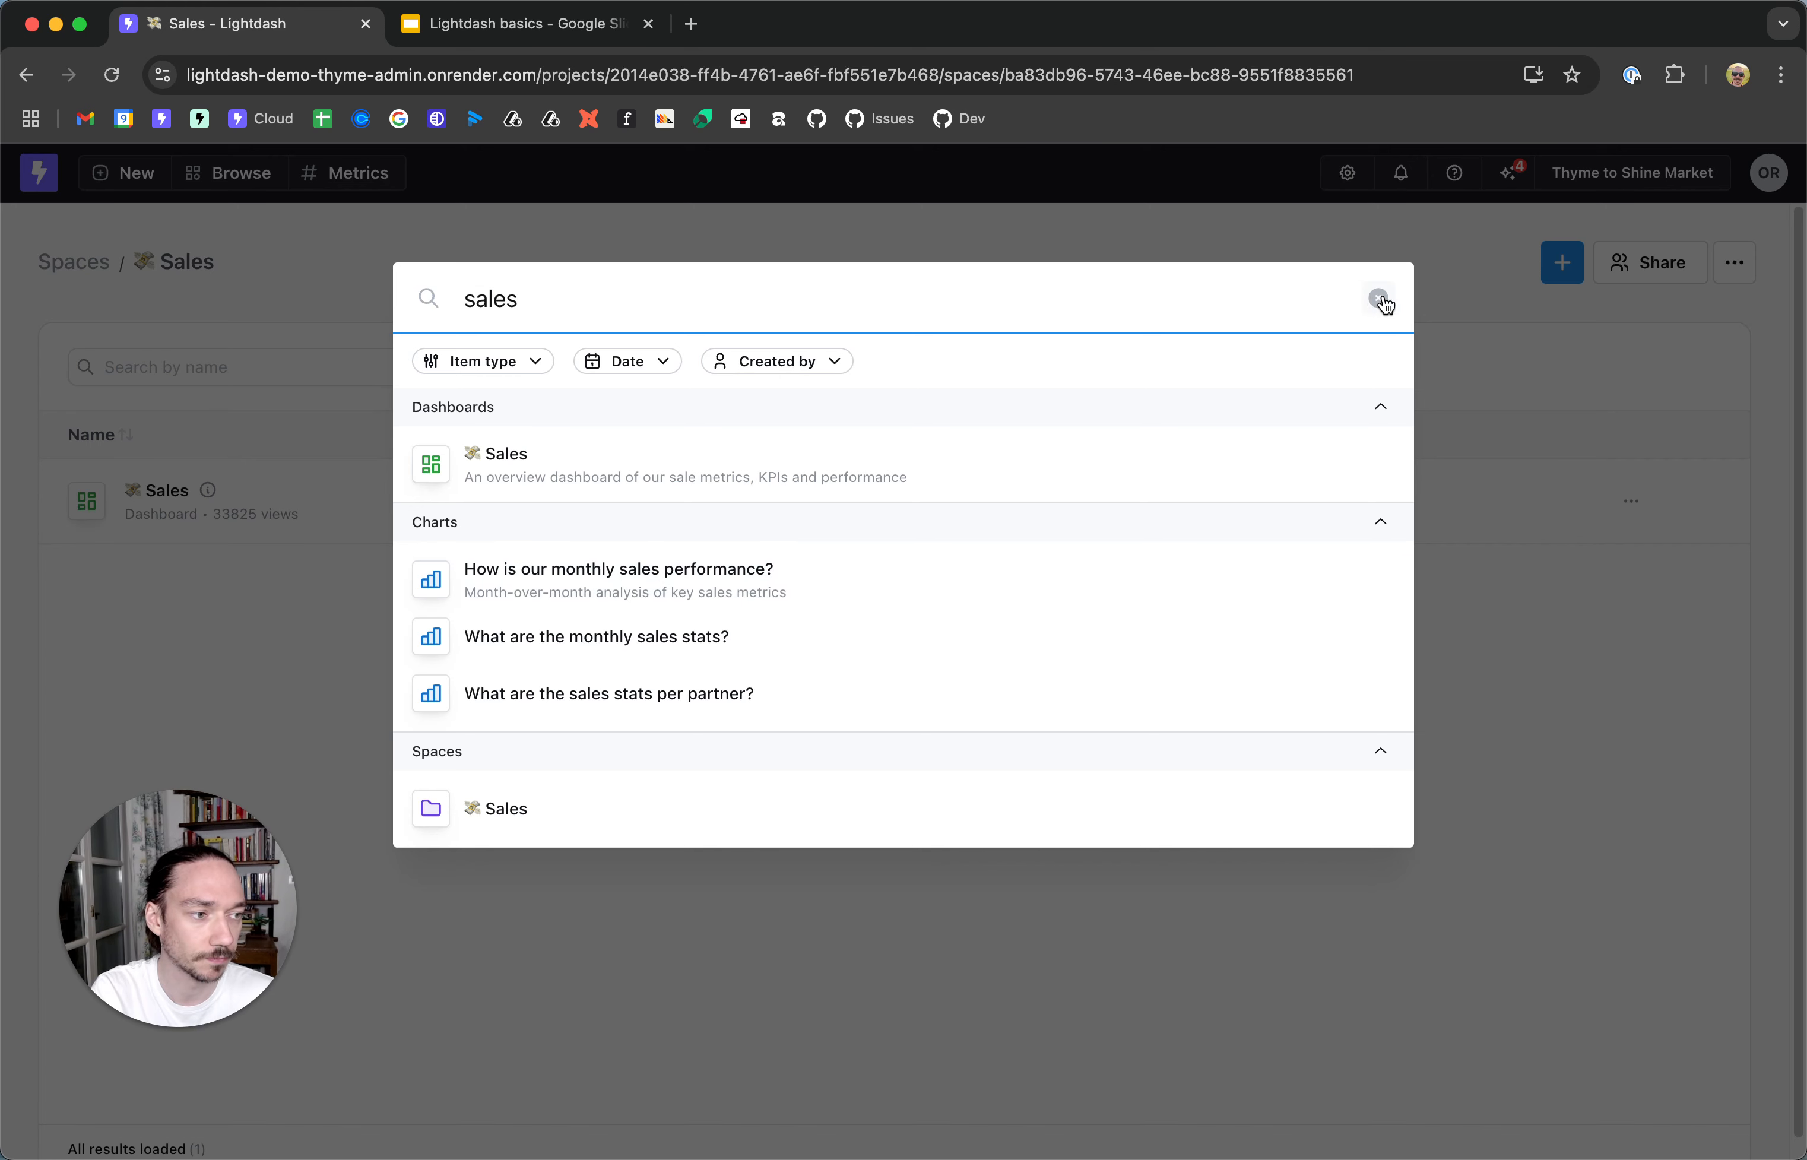
click(1379, 300)
click(969, 641)
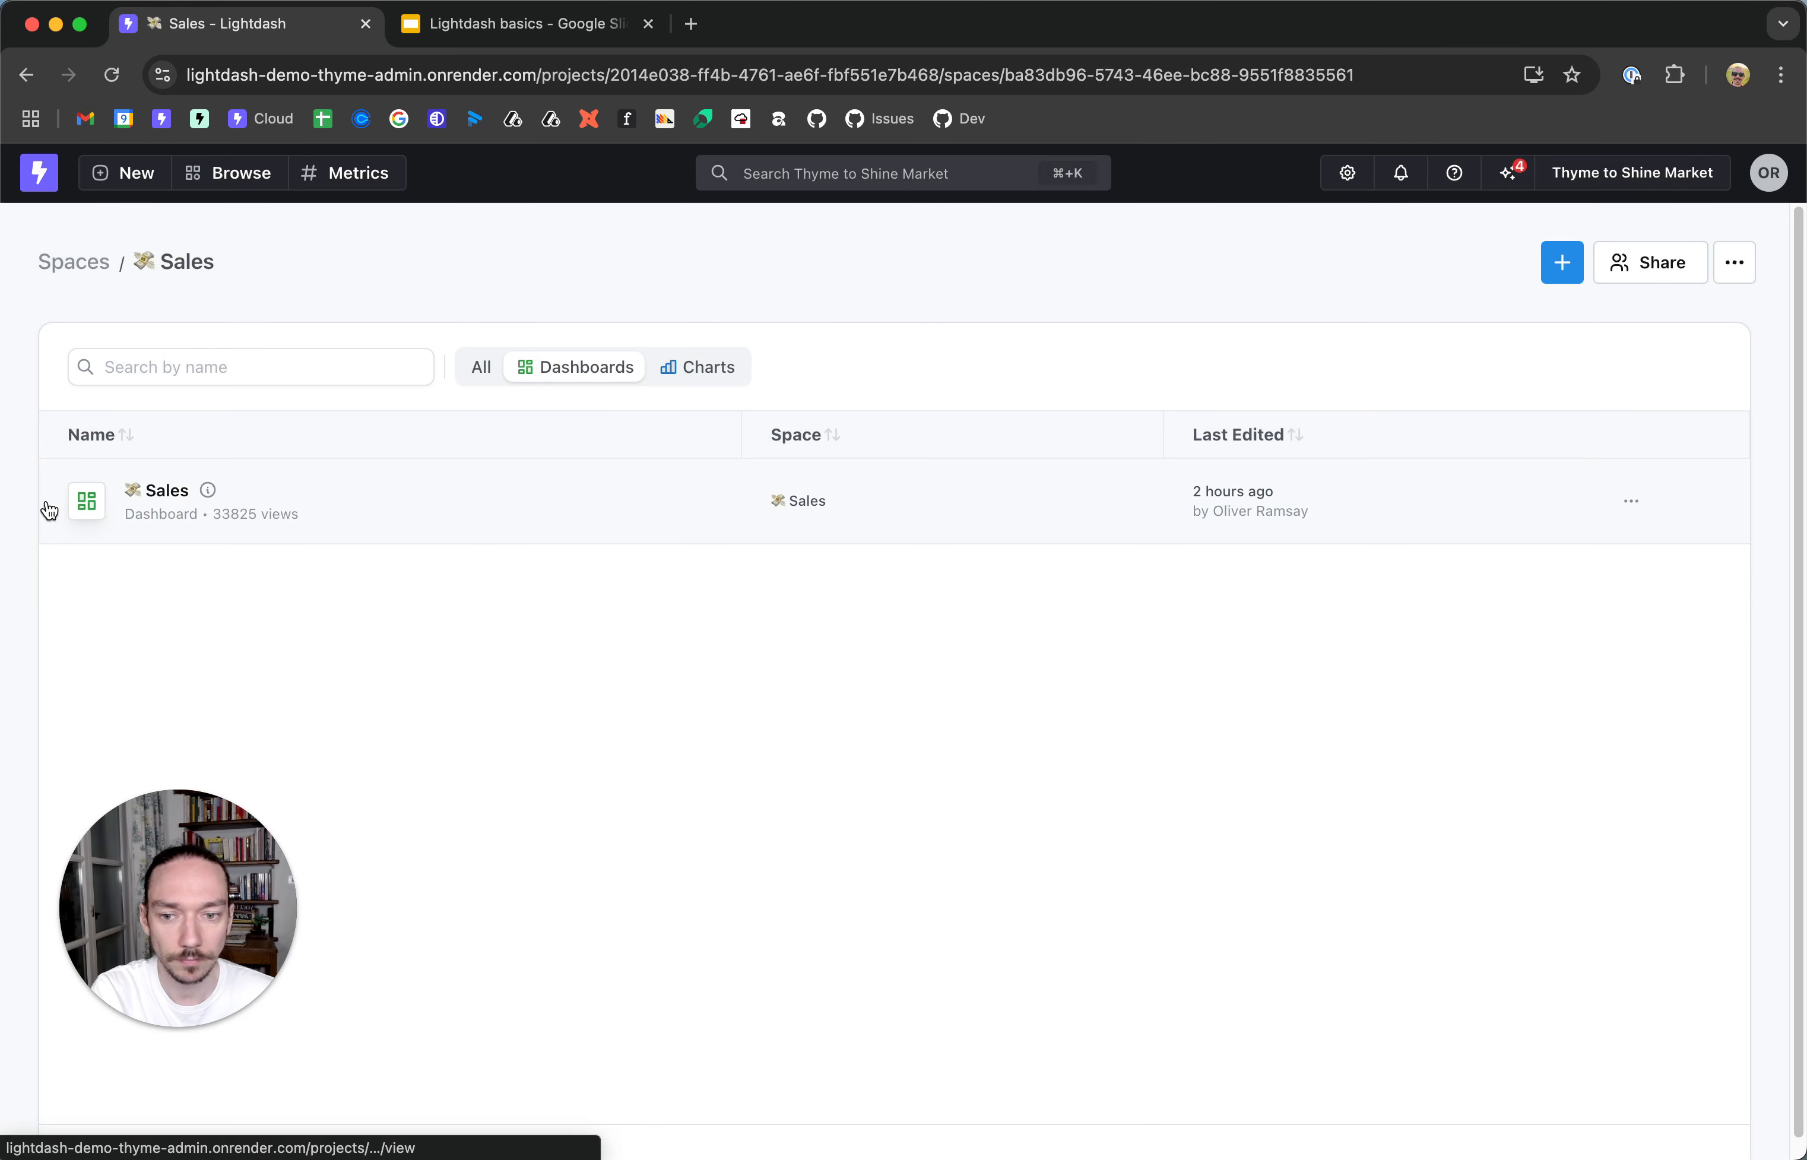
- Open the Sales dashboard and look through its charts, KPI numbers and tables
click(167, 492)
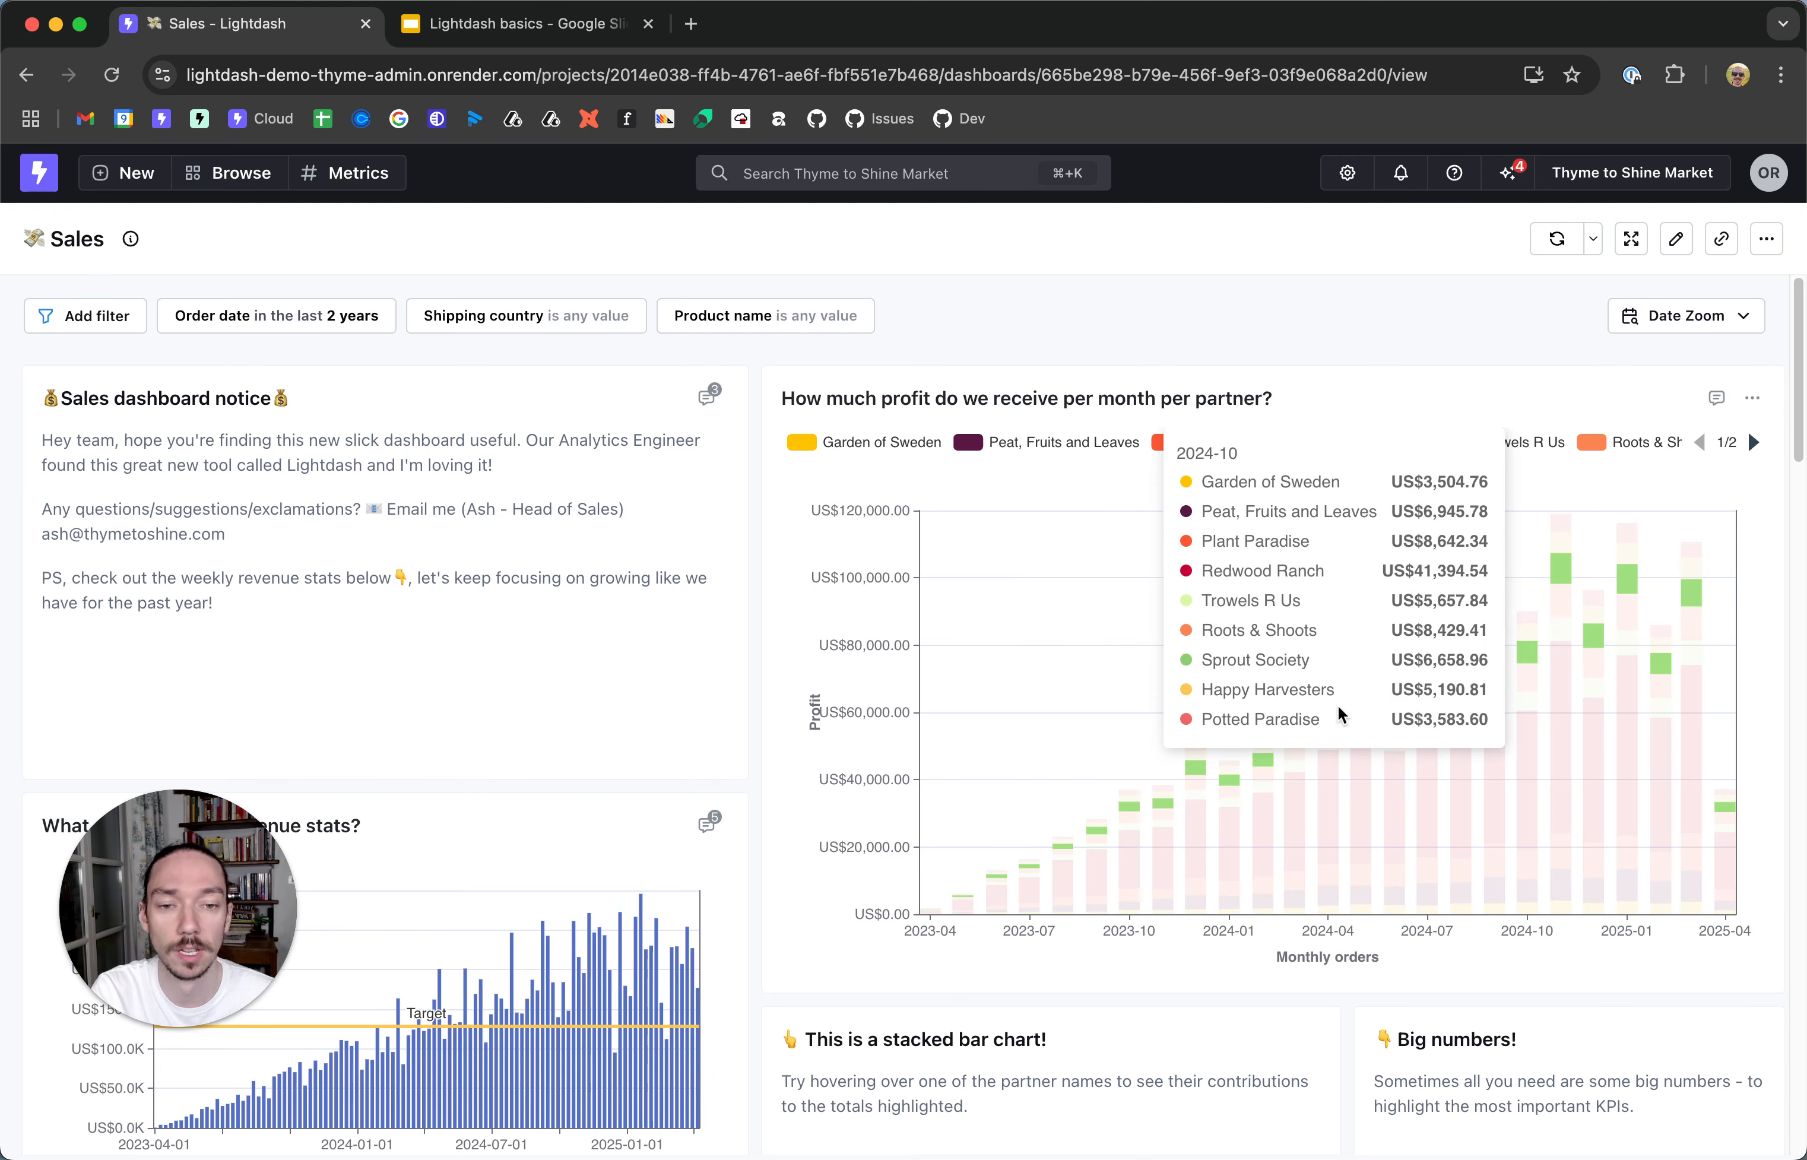
scroll(741, 760, down, 5)
scroll(744, 762, down, 4)
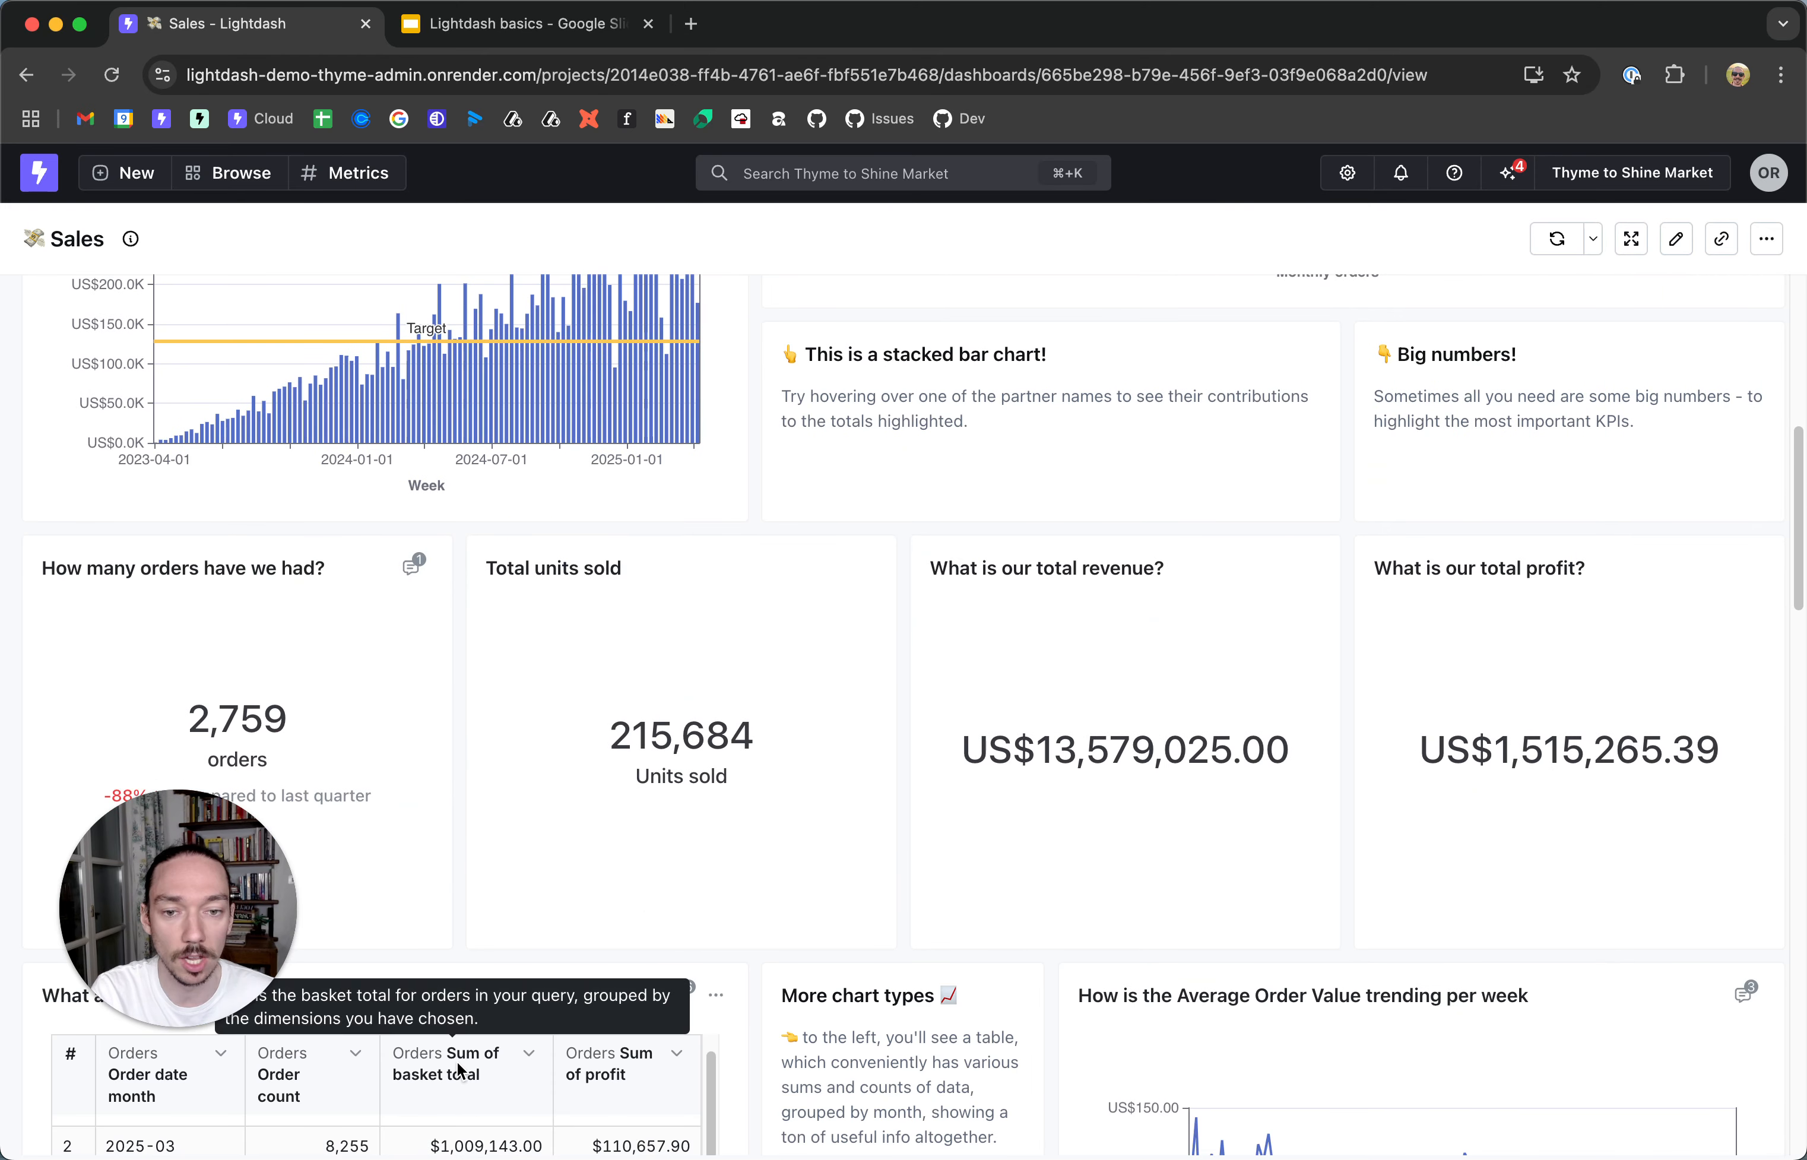
scroll(743, 636, up, 10)
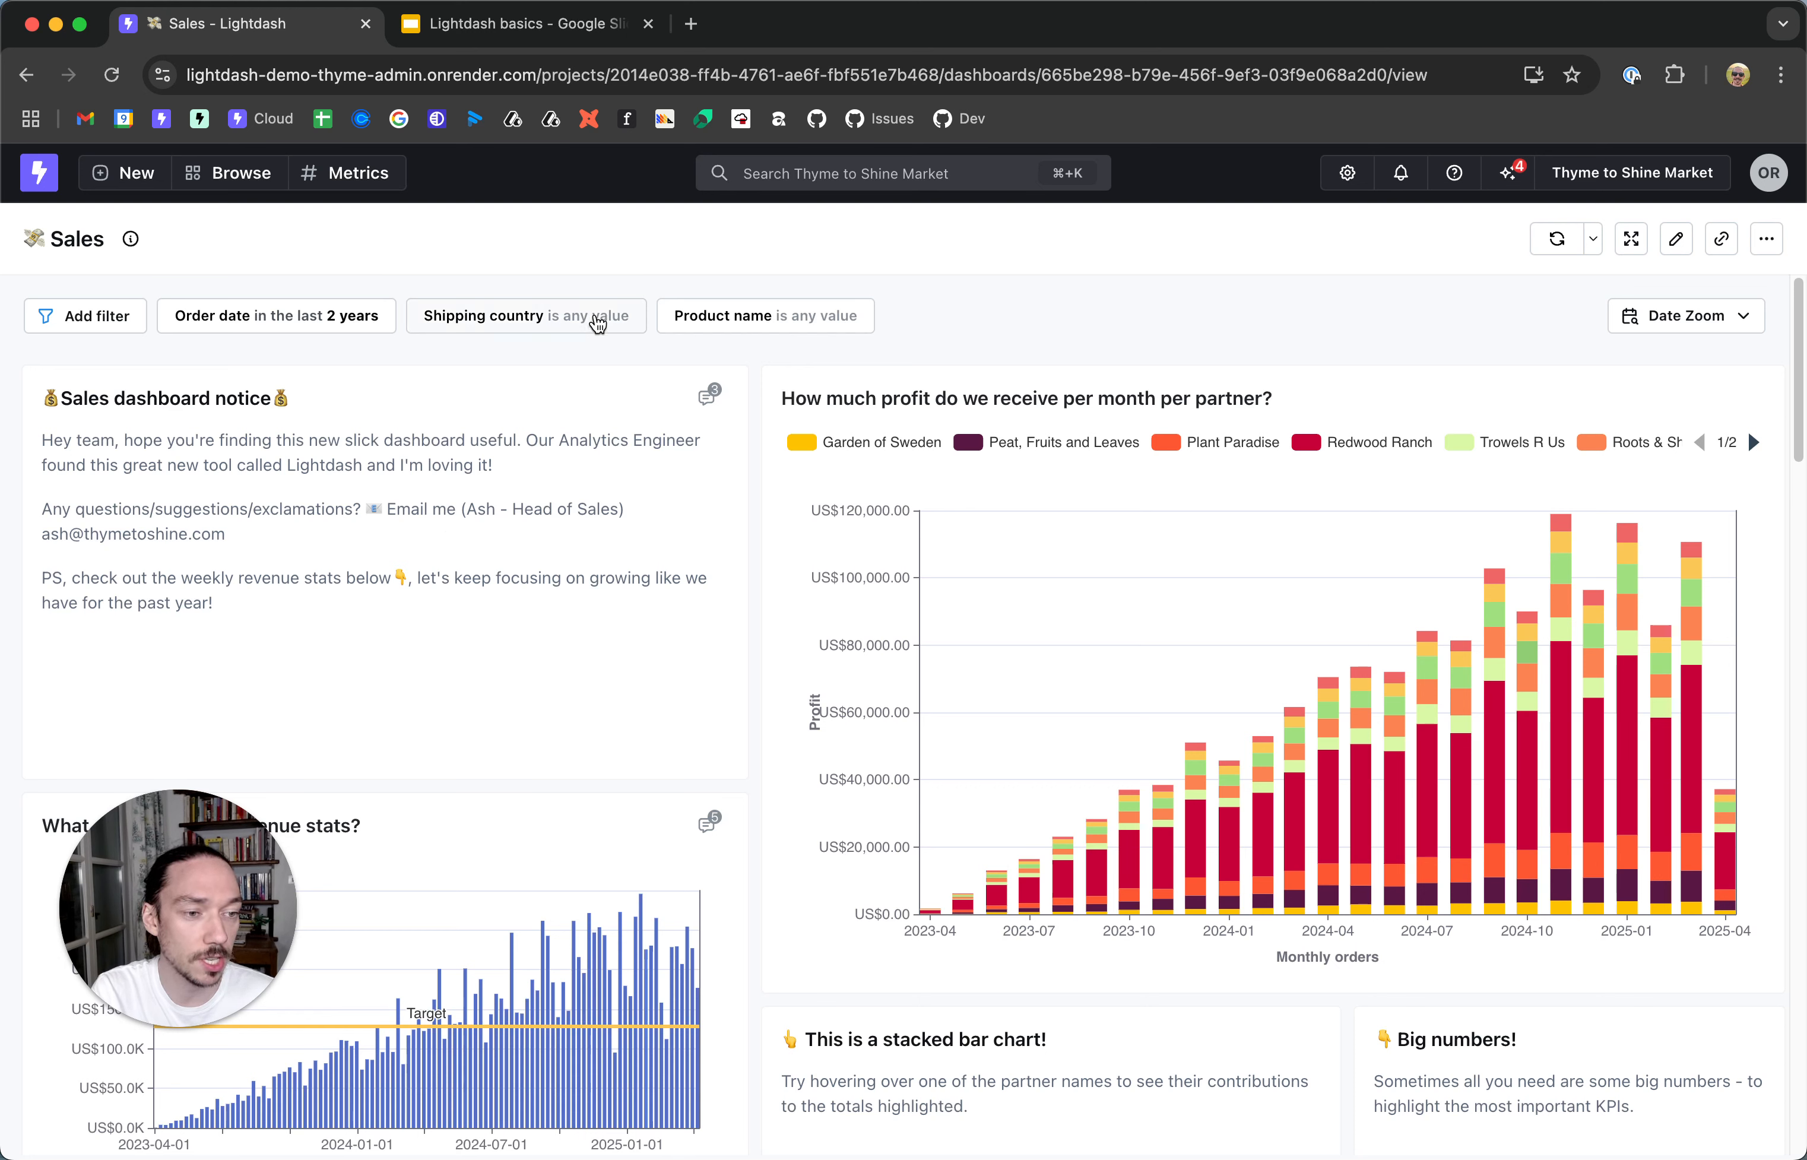
- Filter the Sales dashboard so that Shipping country is US
click(598, 322)
click(519, 456)
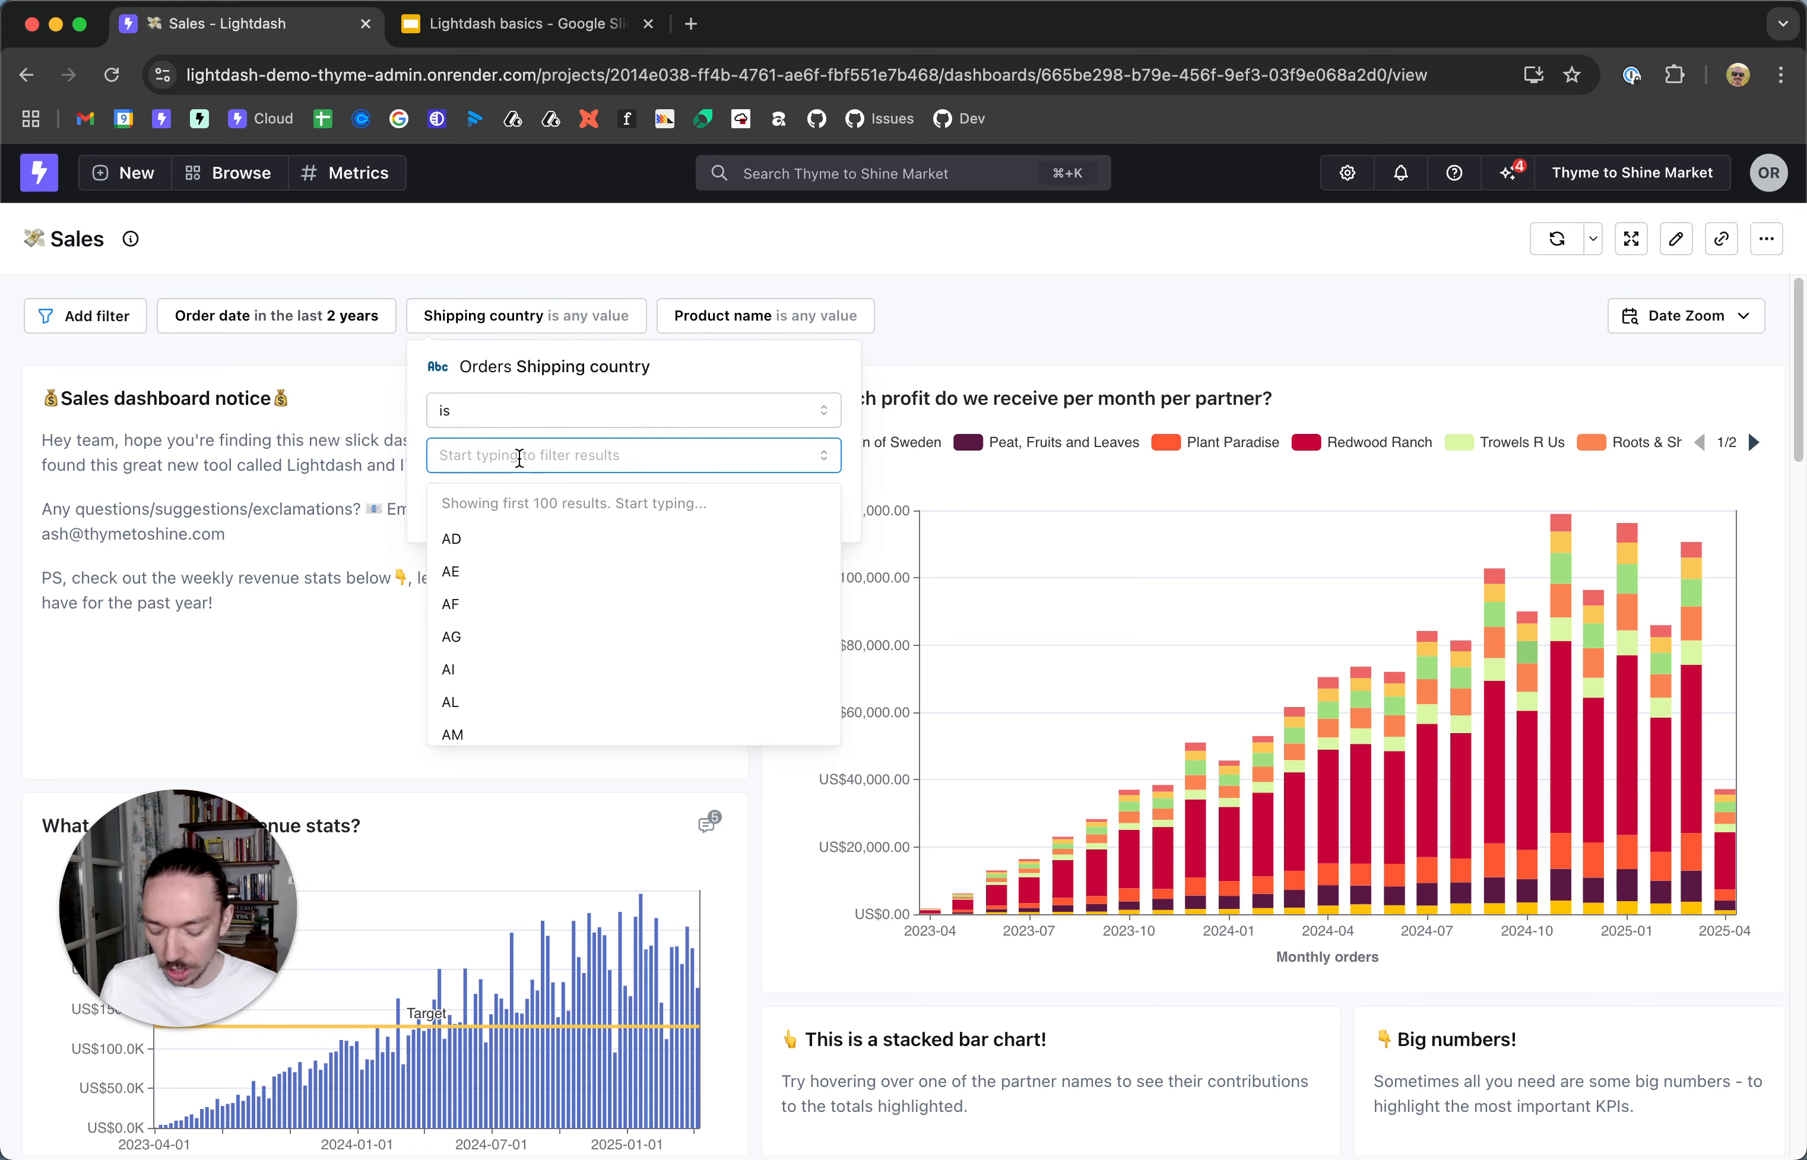
text(US)
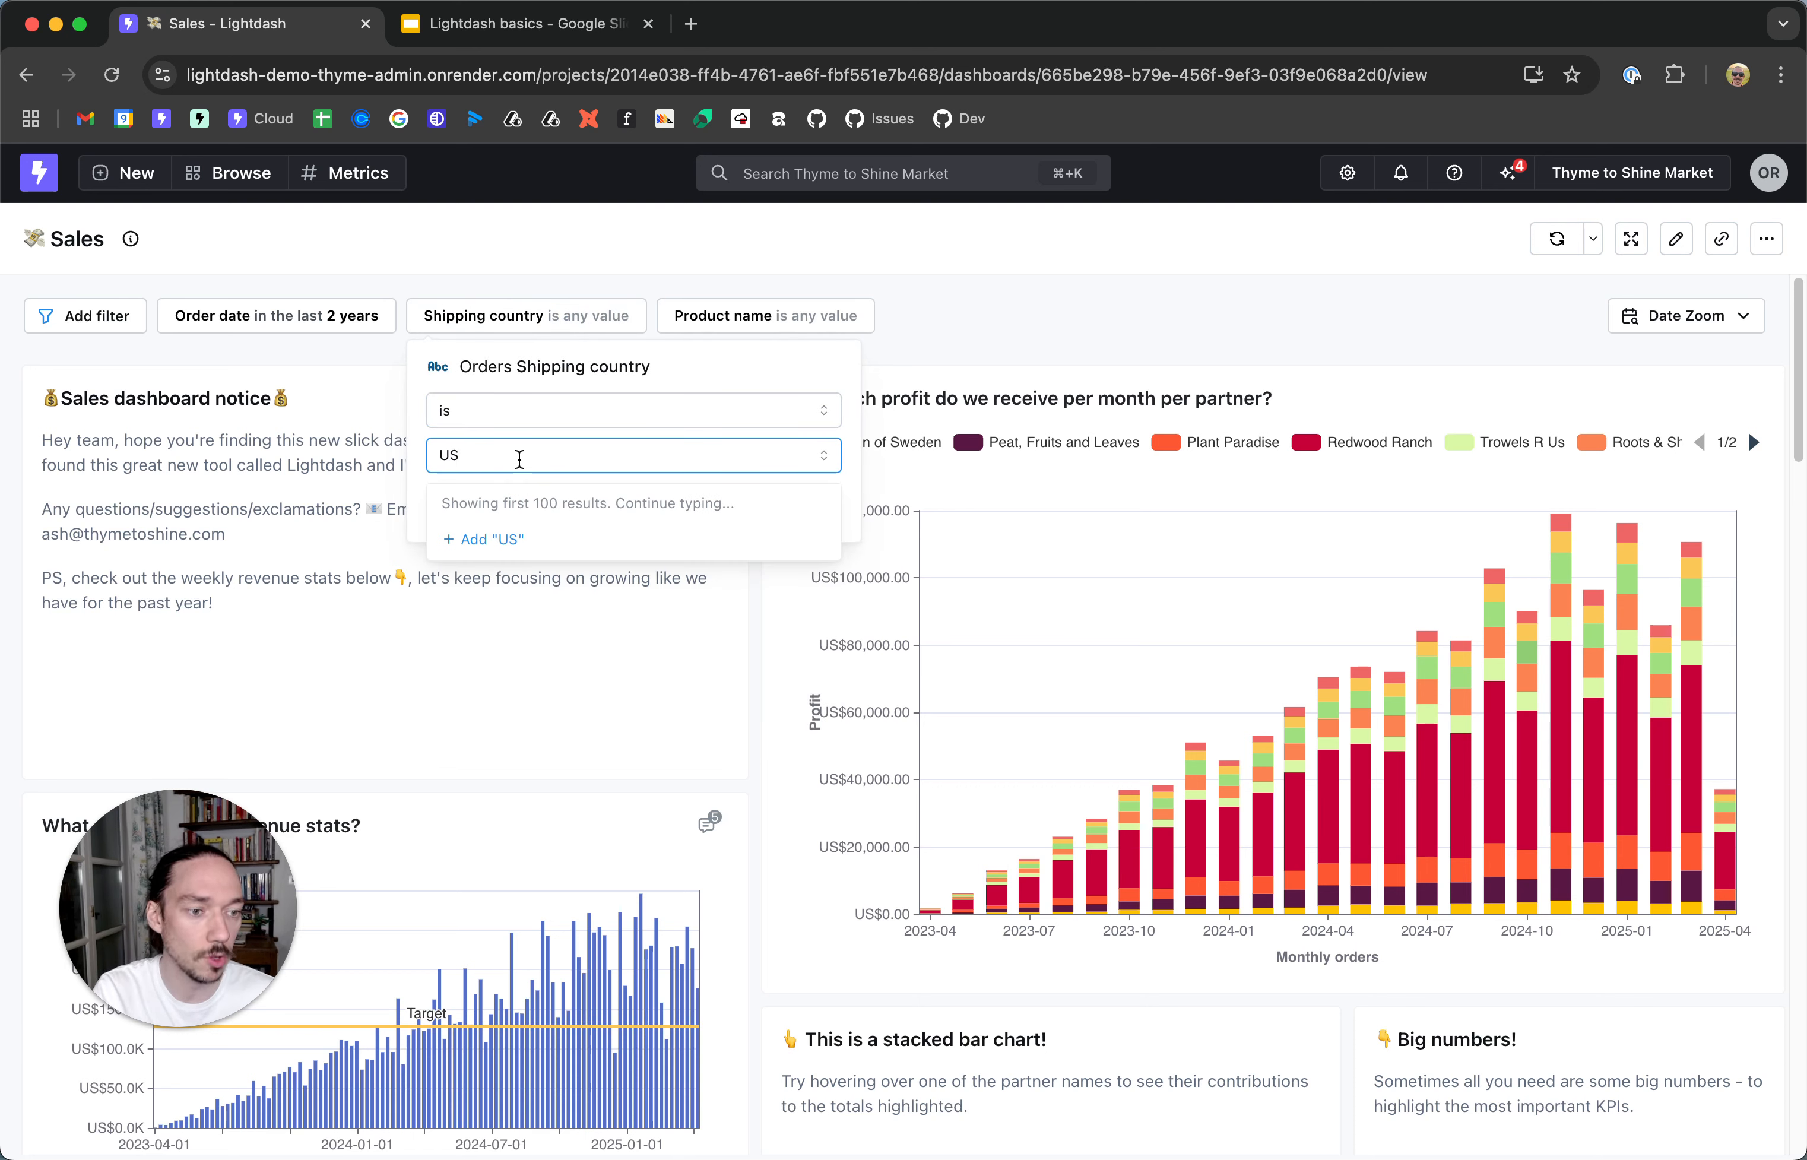
click(533, 510)
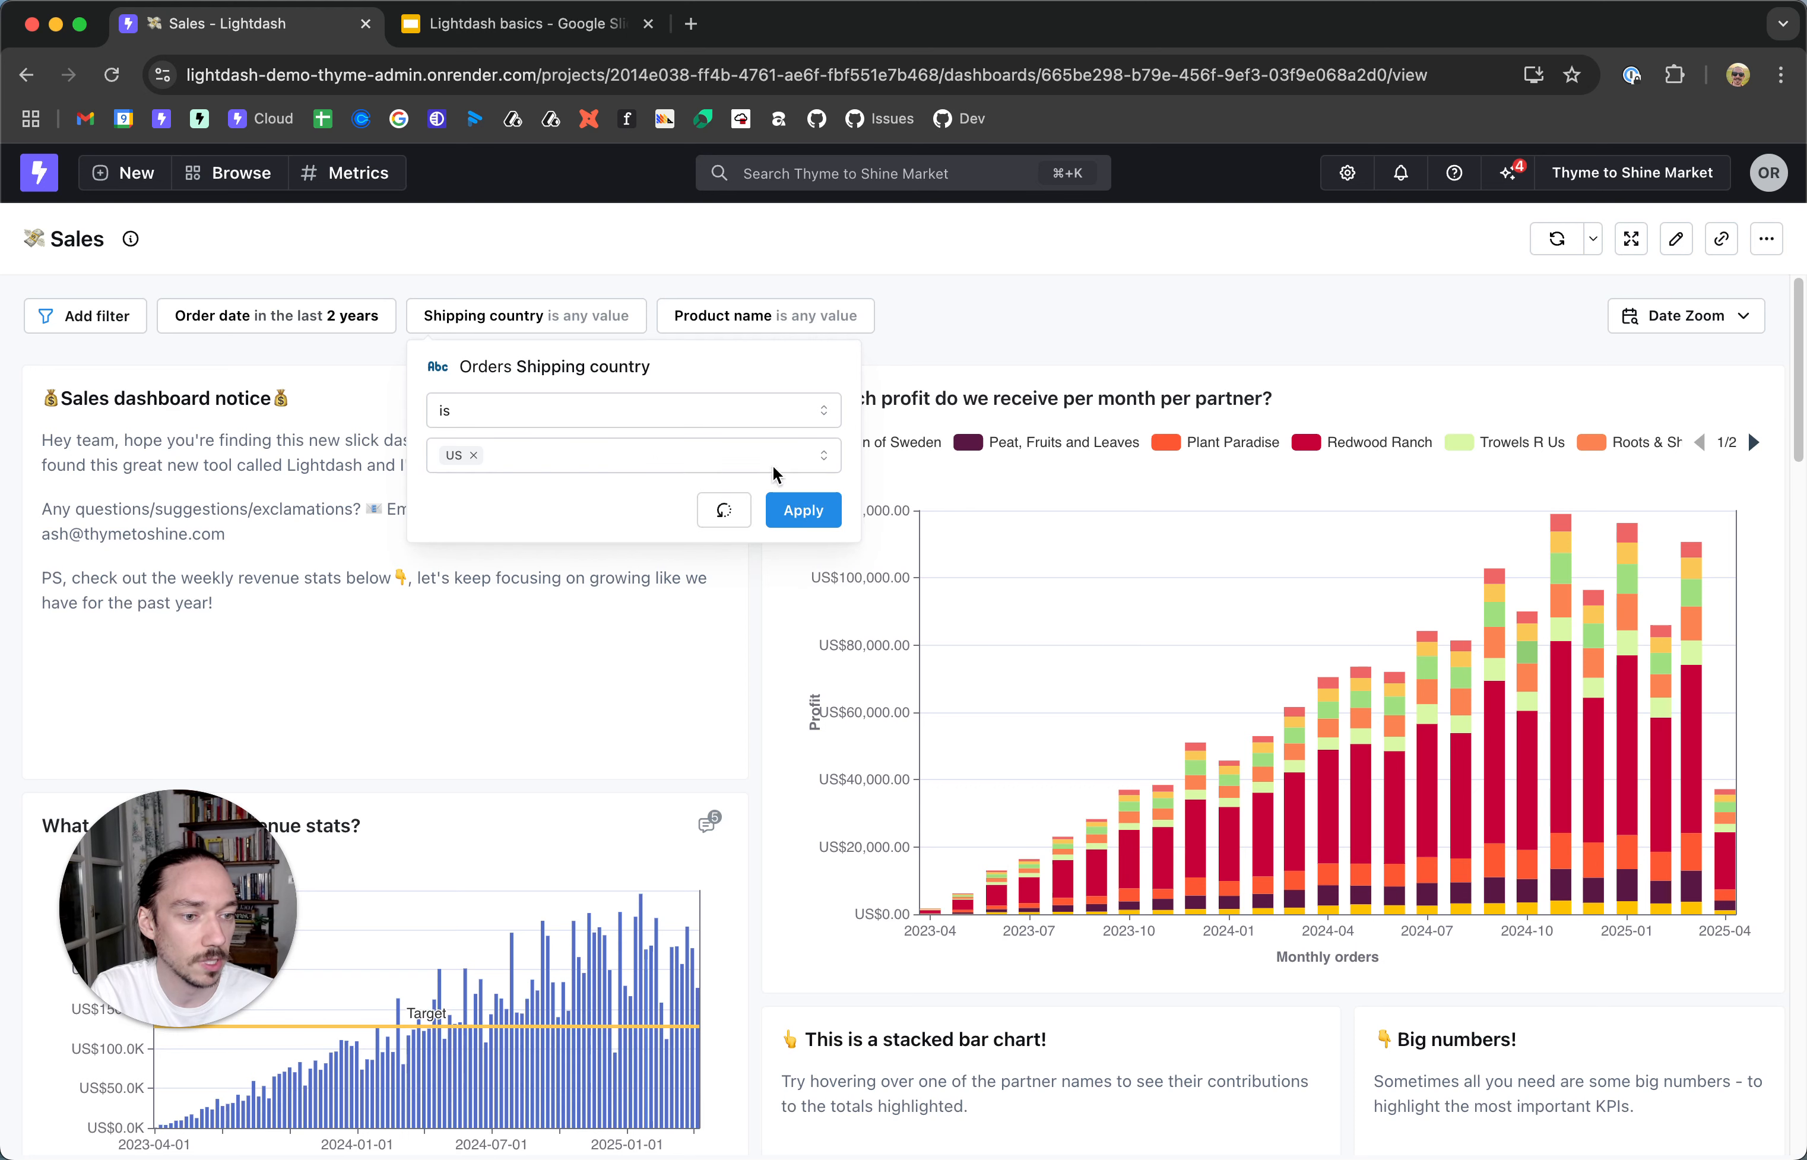
click(802, 512)
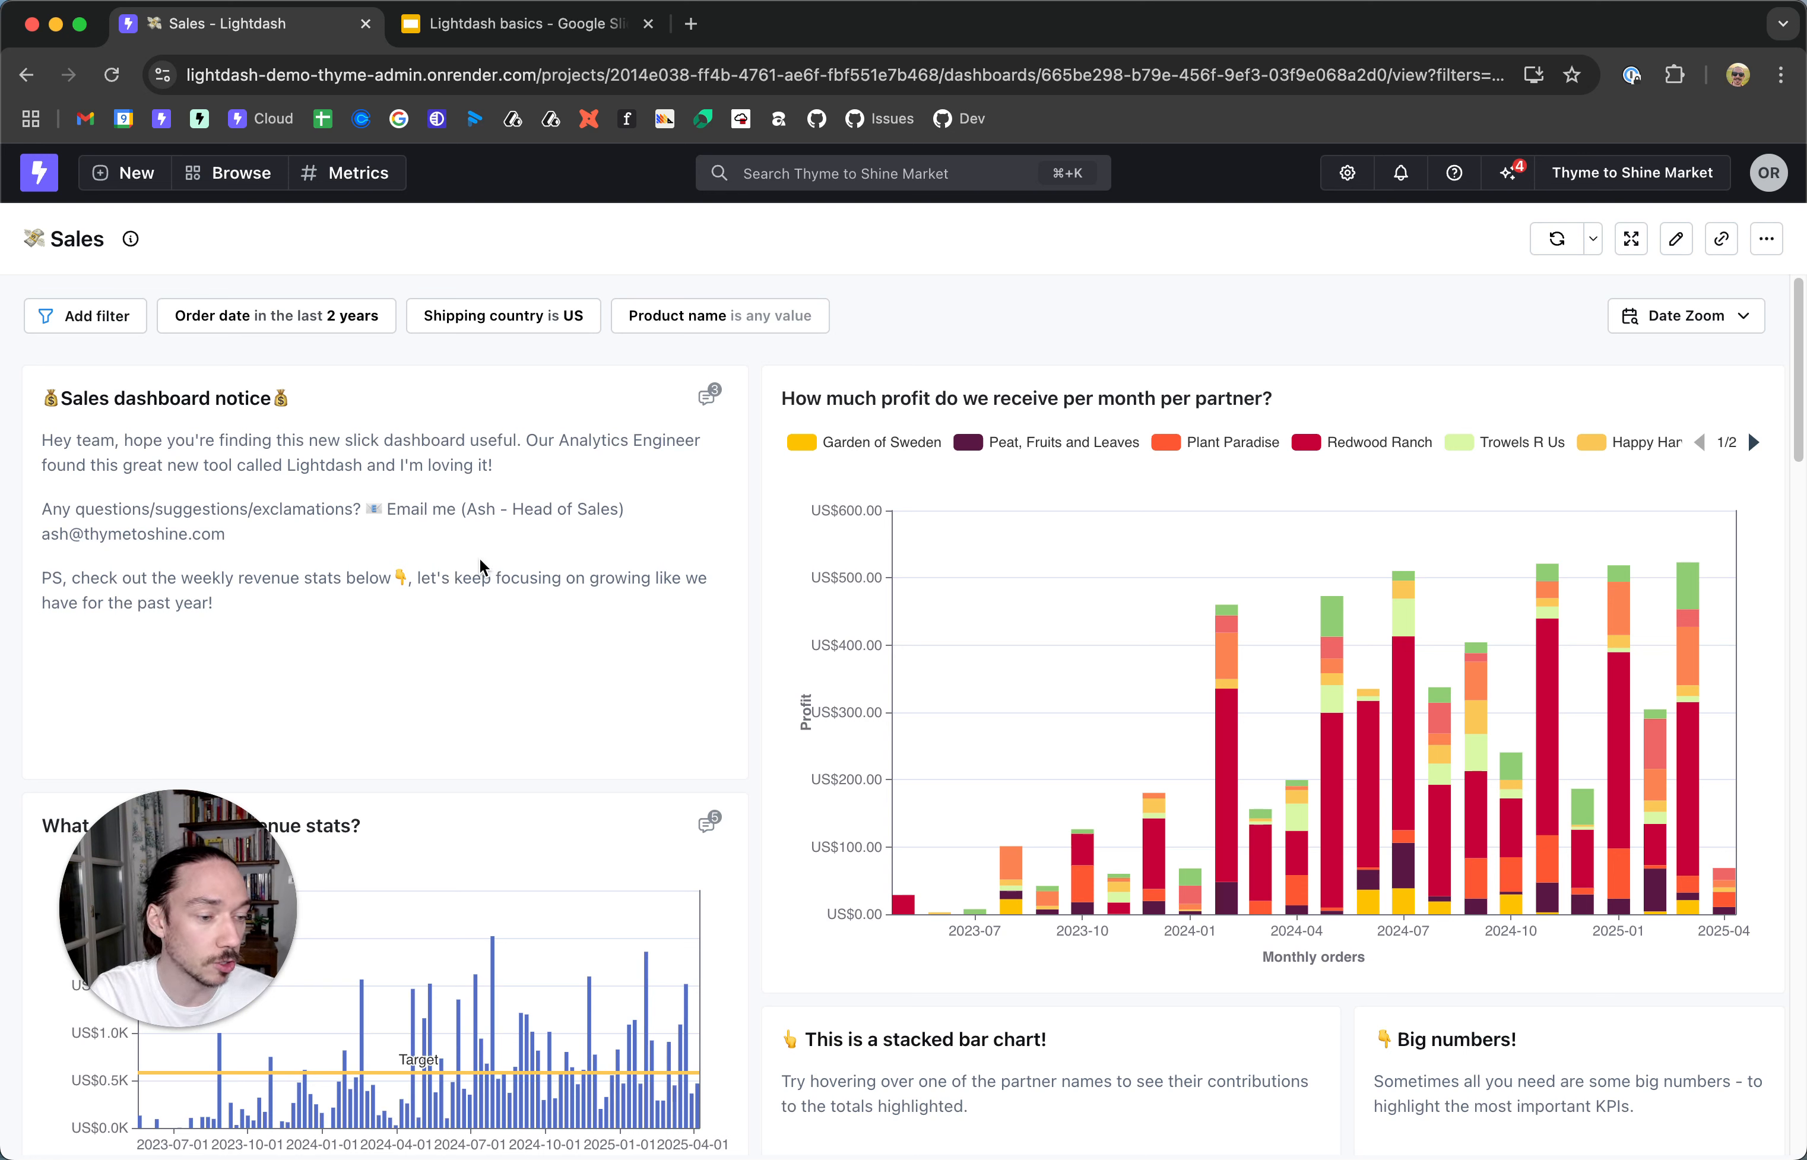
- Filter the dashboard to partner name Redwood Ranch from its 2024-02 bar segment in the monthly profit chart
mouse_move(1300, 455)
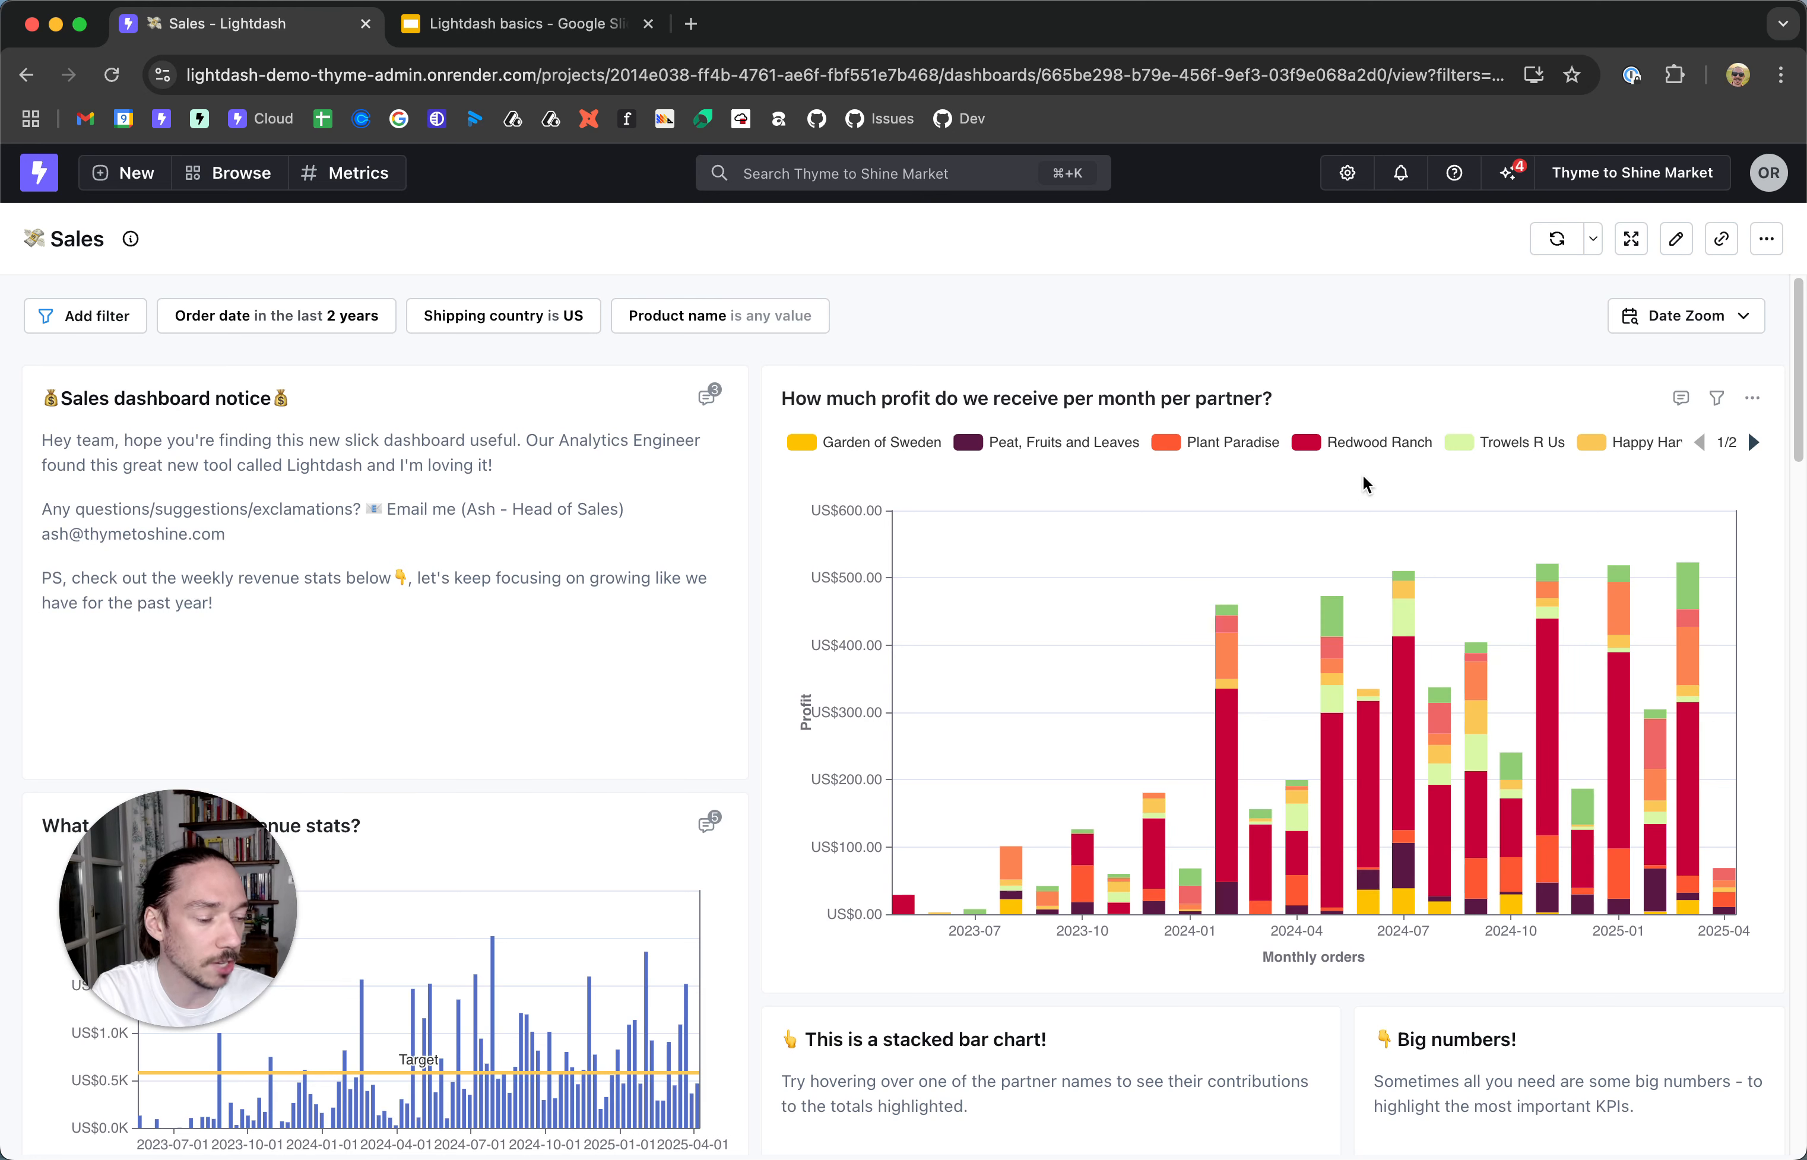
mouse_move(1227, 865)
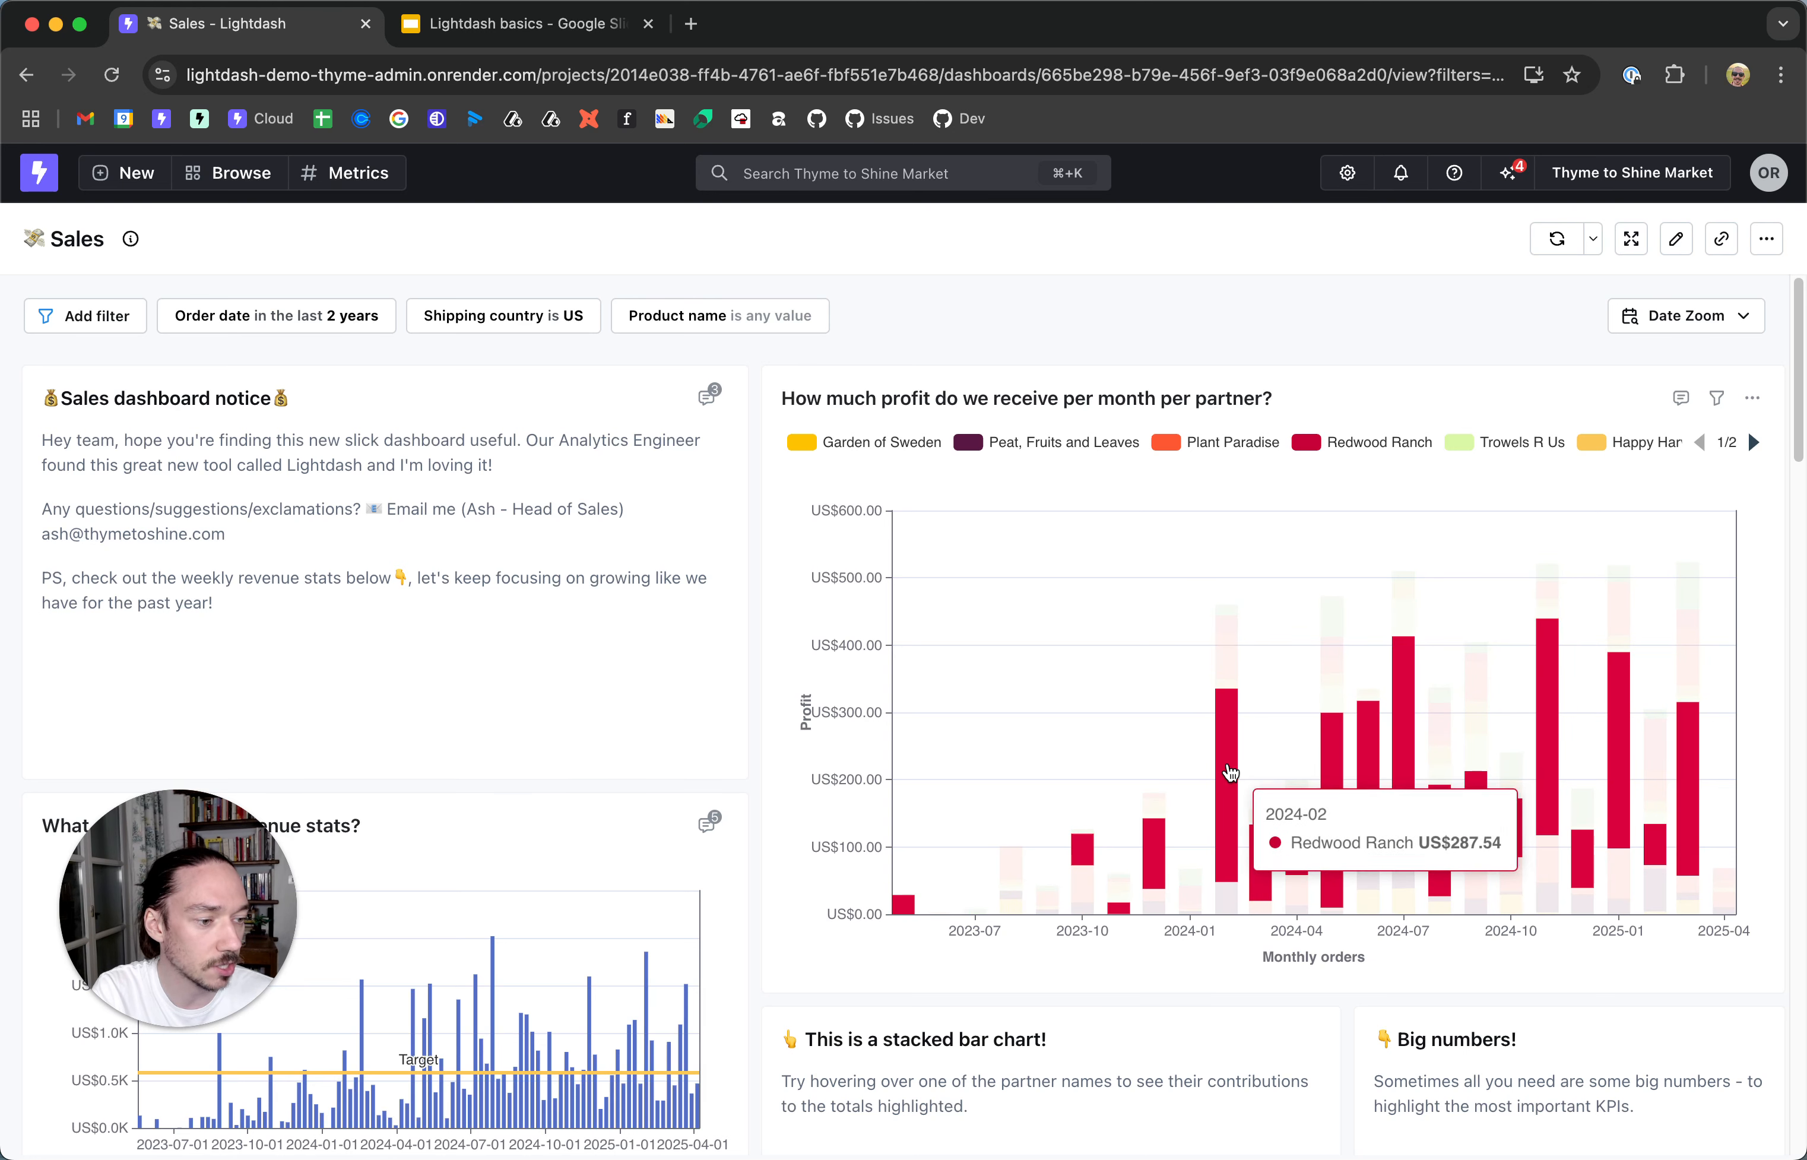
click(1230, 769)
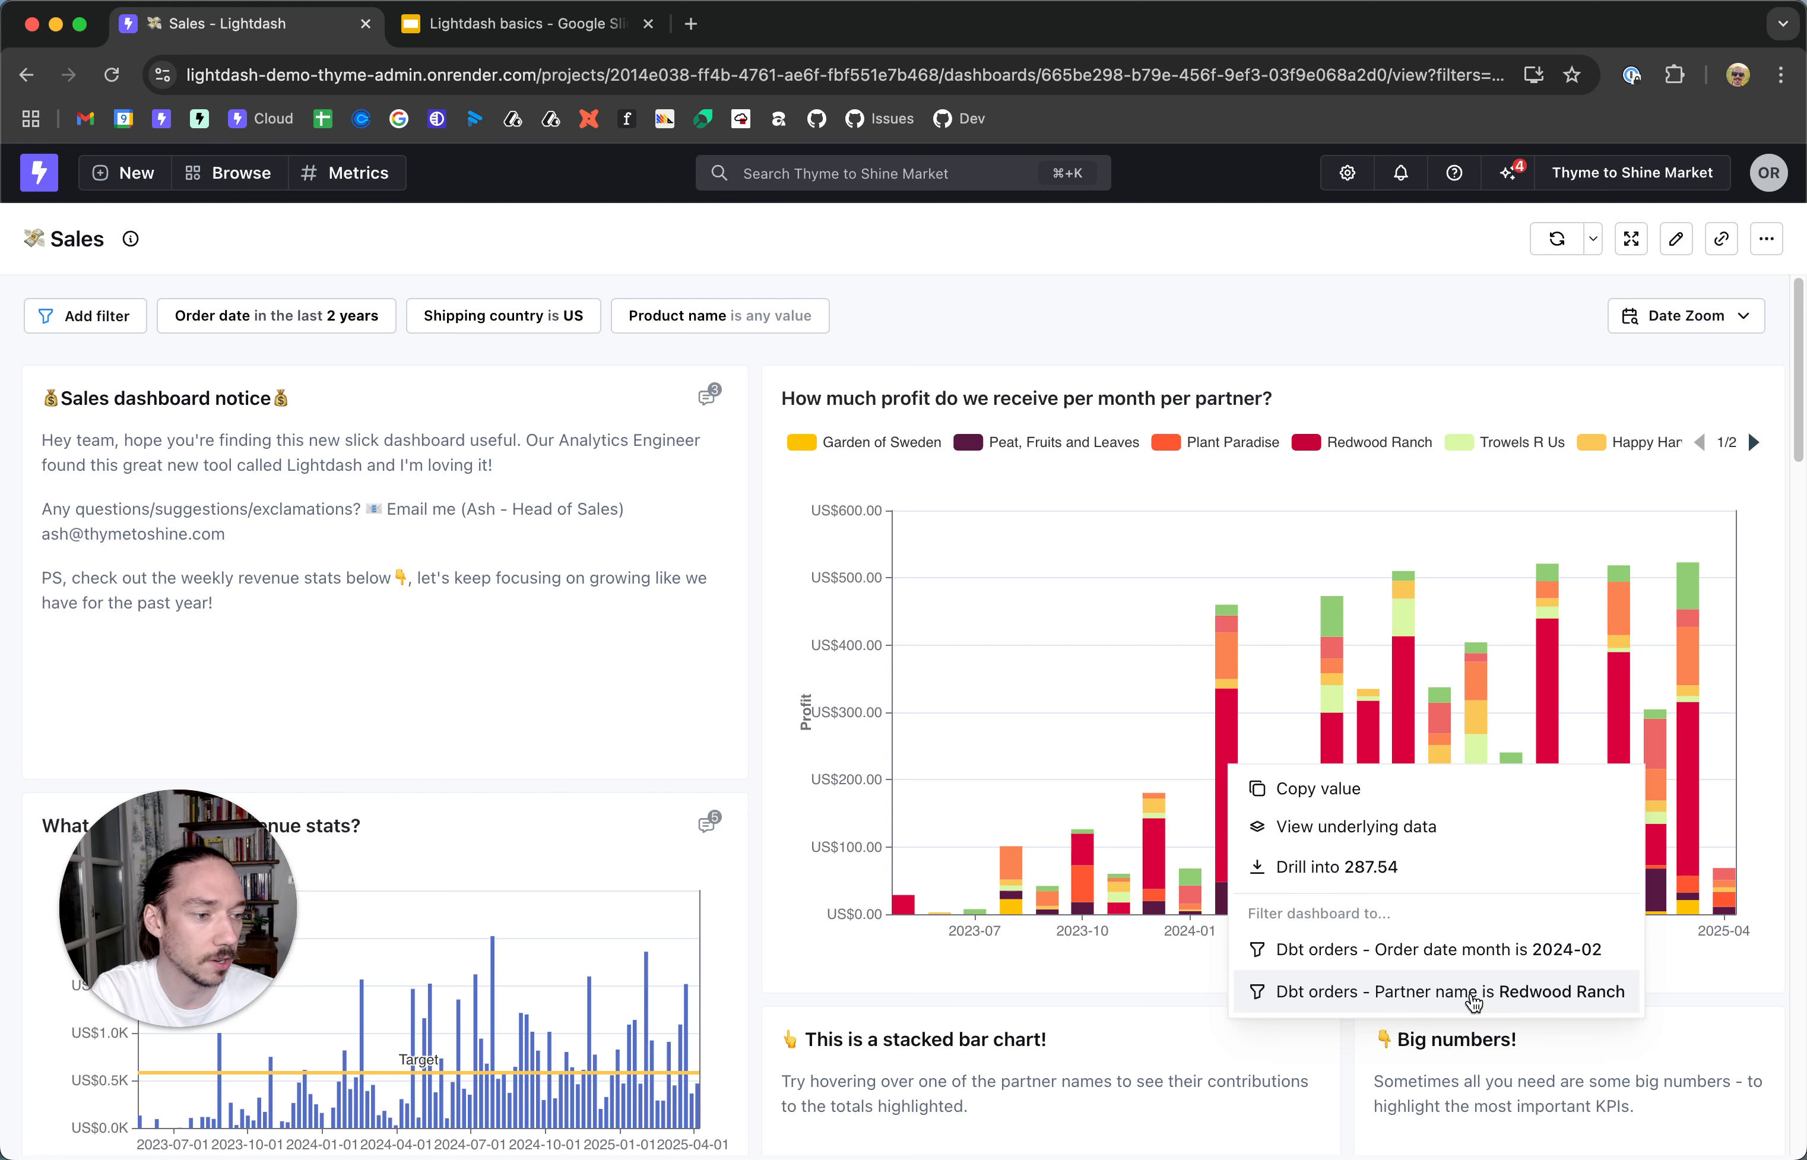
click(1473, 997)
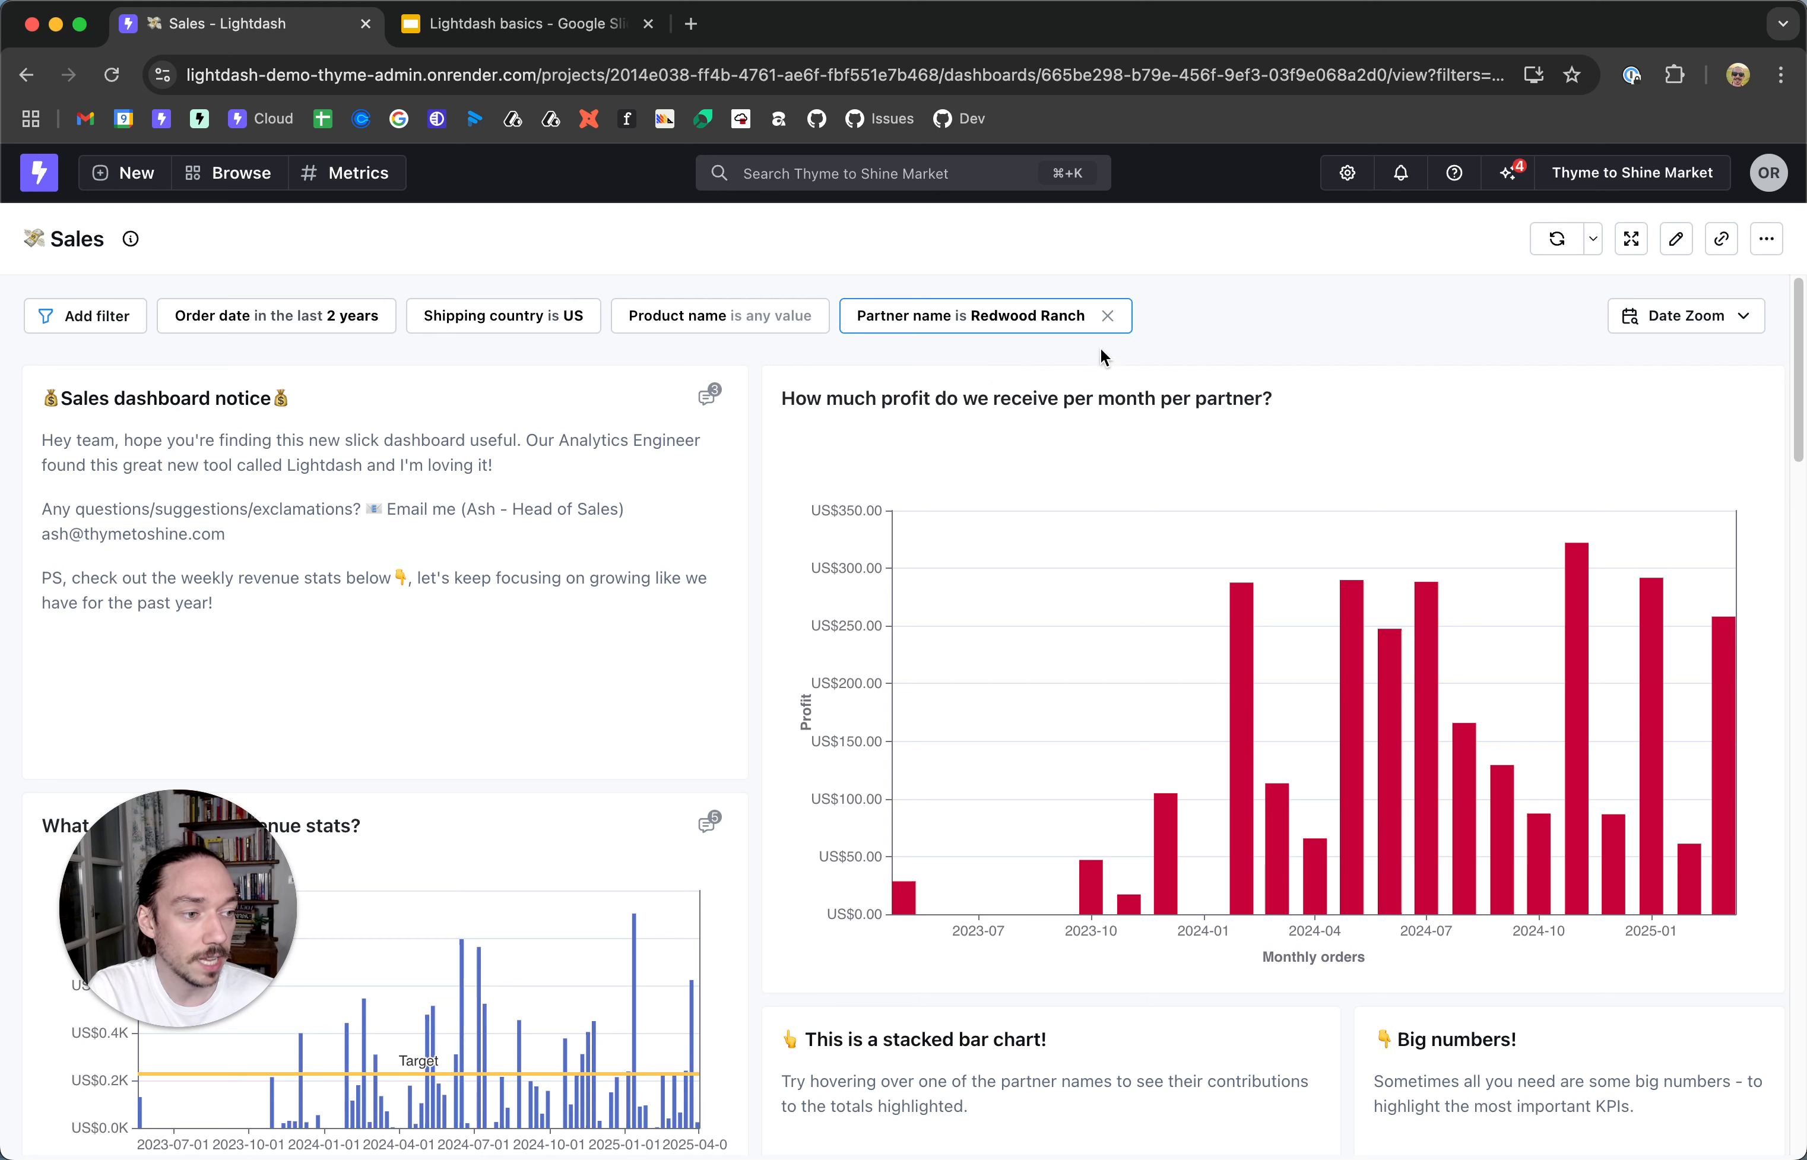
- Remove the Redwood Ranch partner filter and reset the Shipping country filter to any value
click(1107, 316)
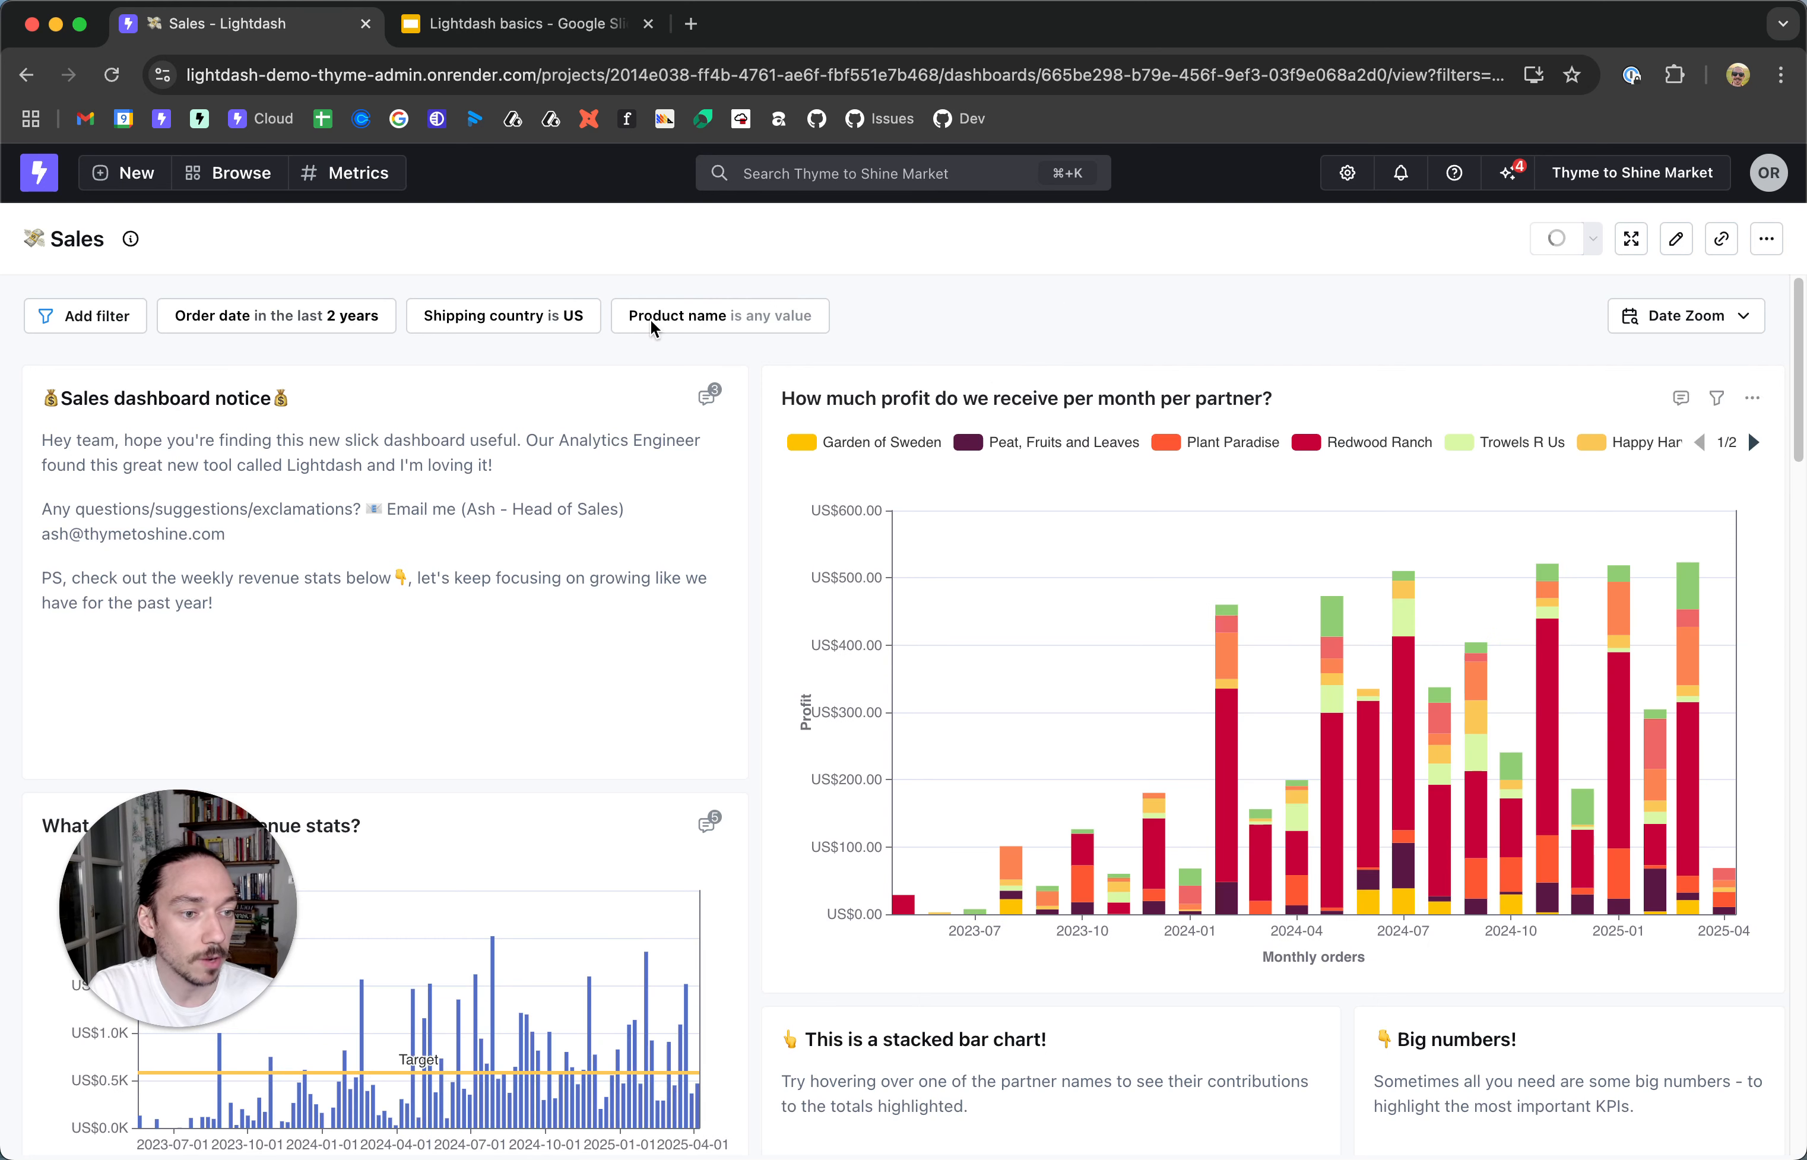
click(473, 312)
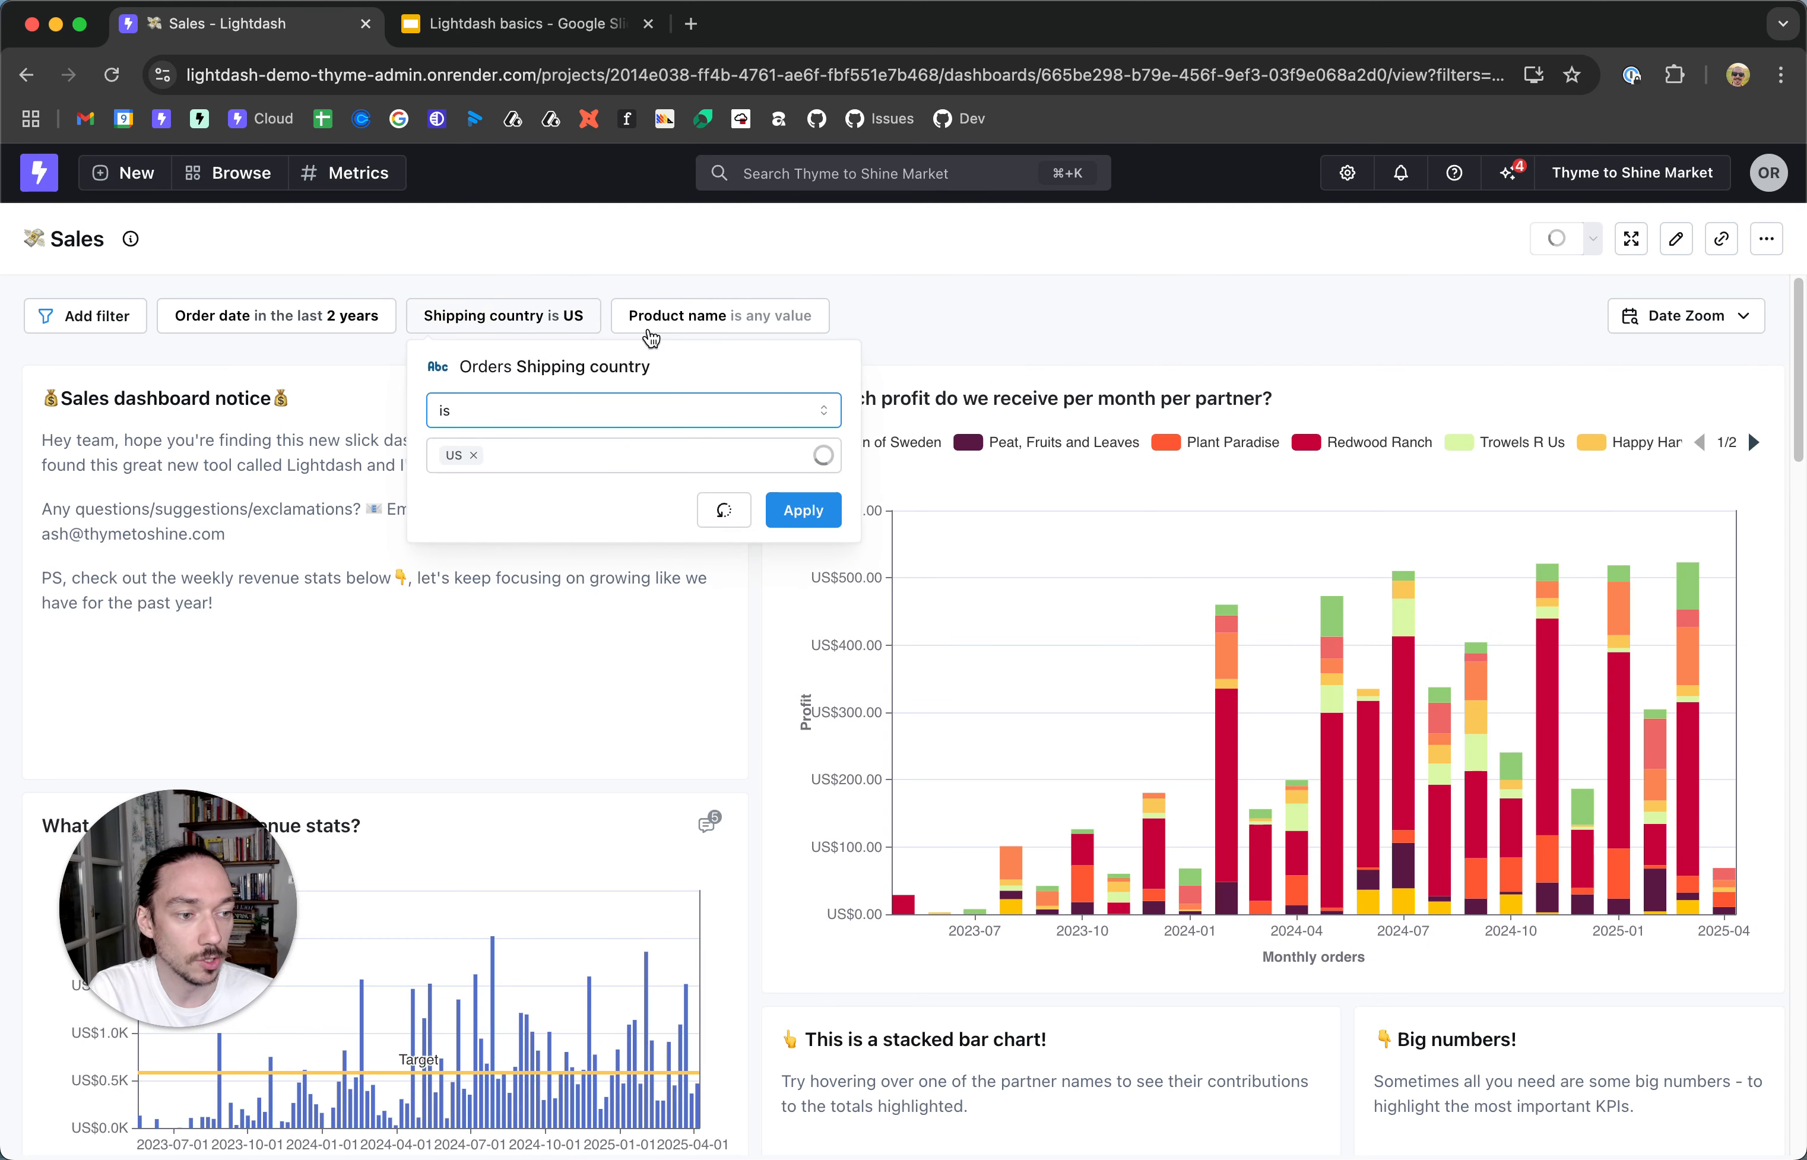
click(723, 514)
click(802, 510)
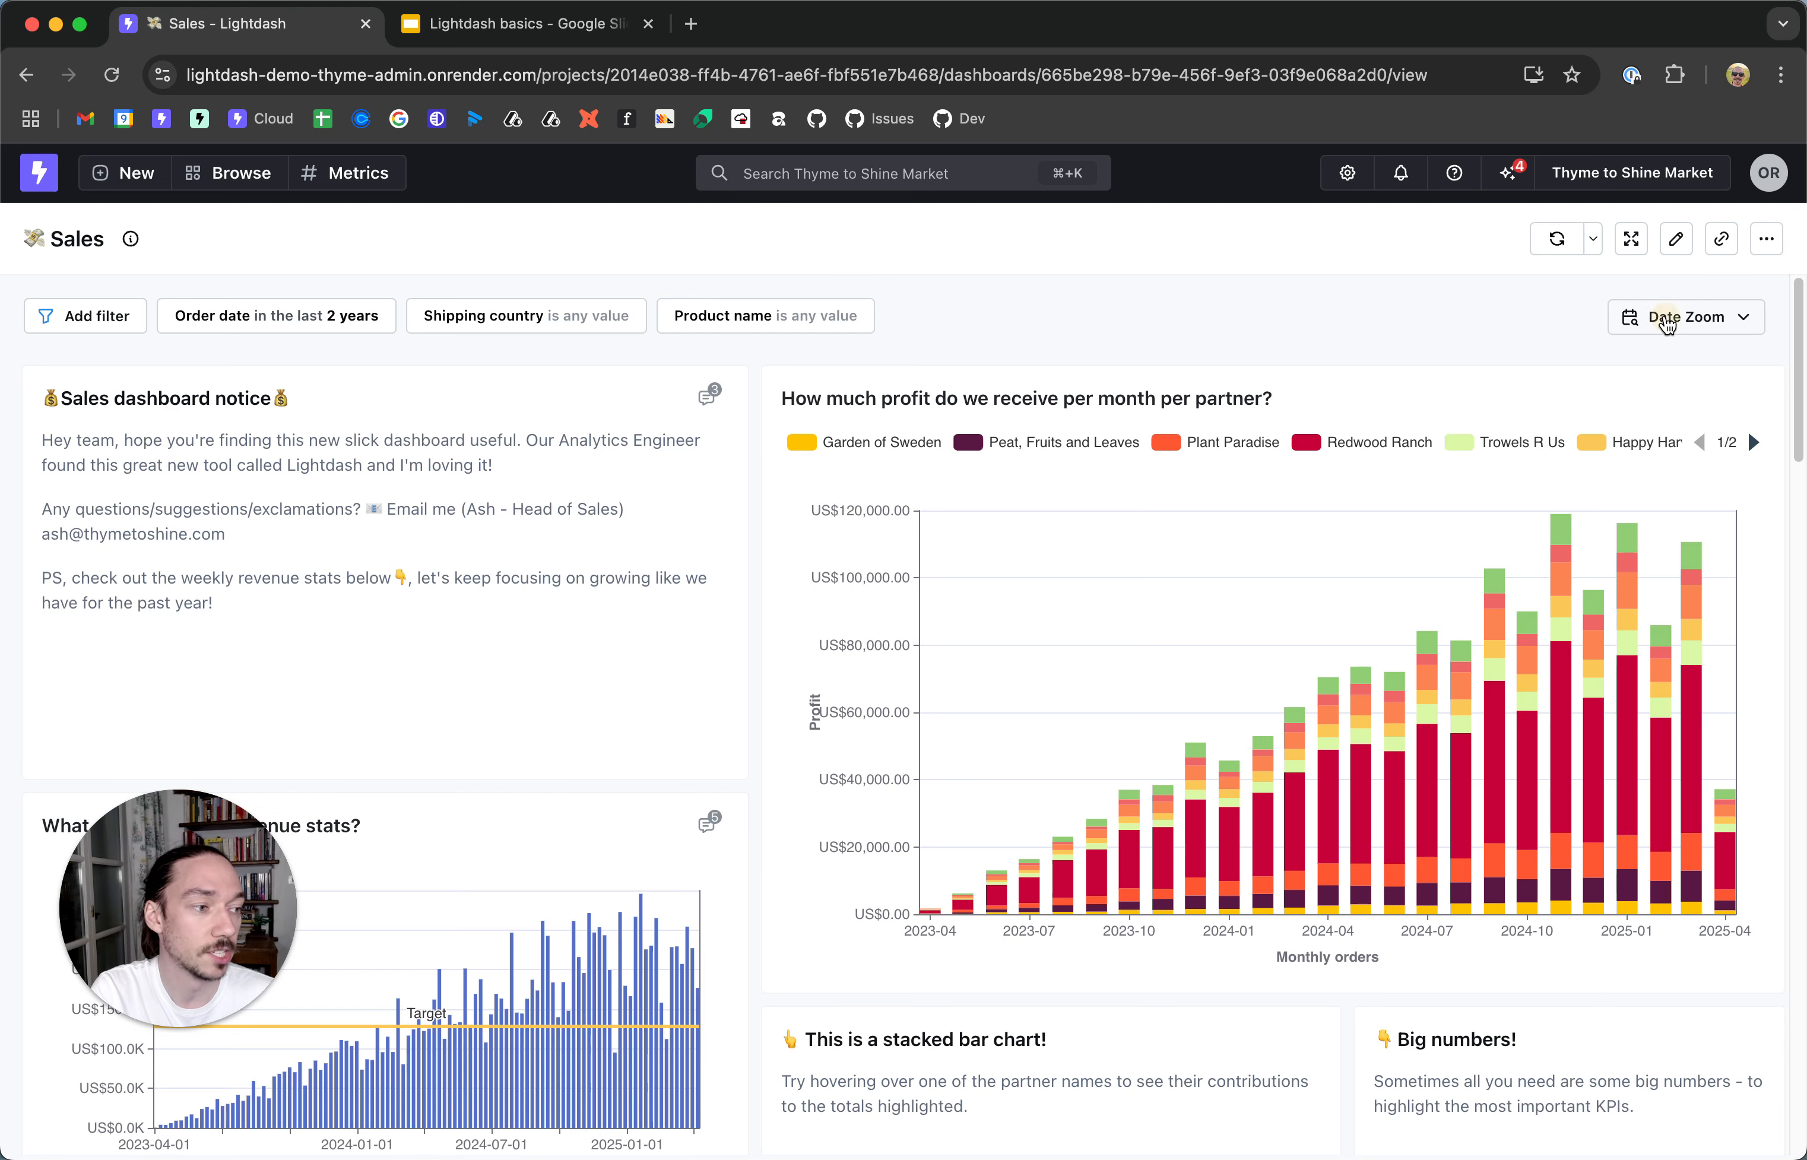
- Set the dashboard's date zoom to Month and review the regrouped charts
click(1657, 321)
click(1740, 498)
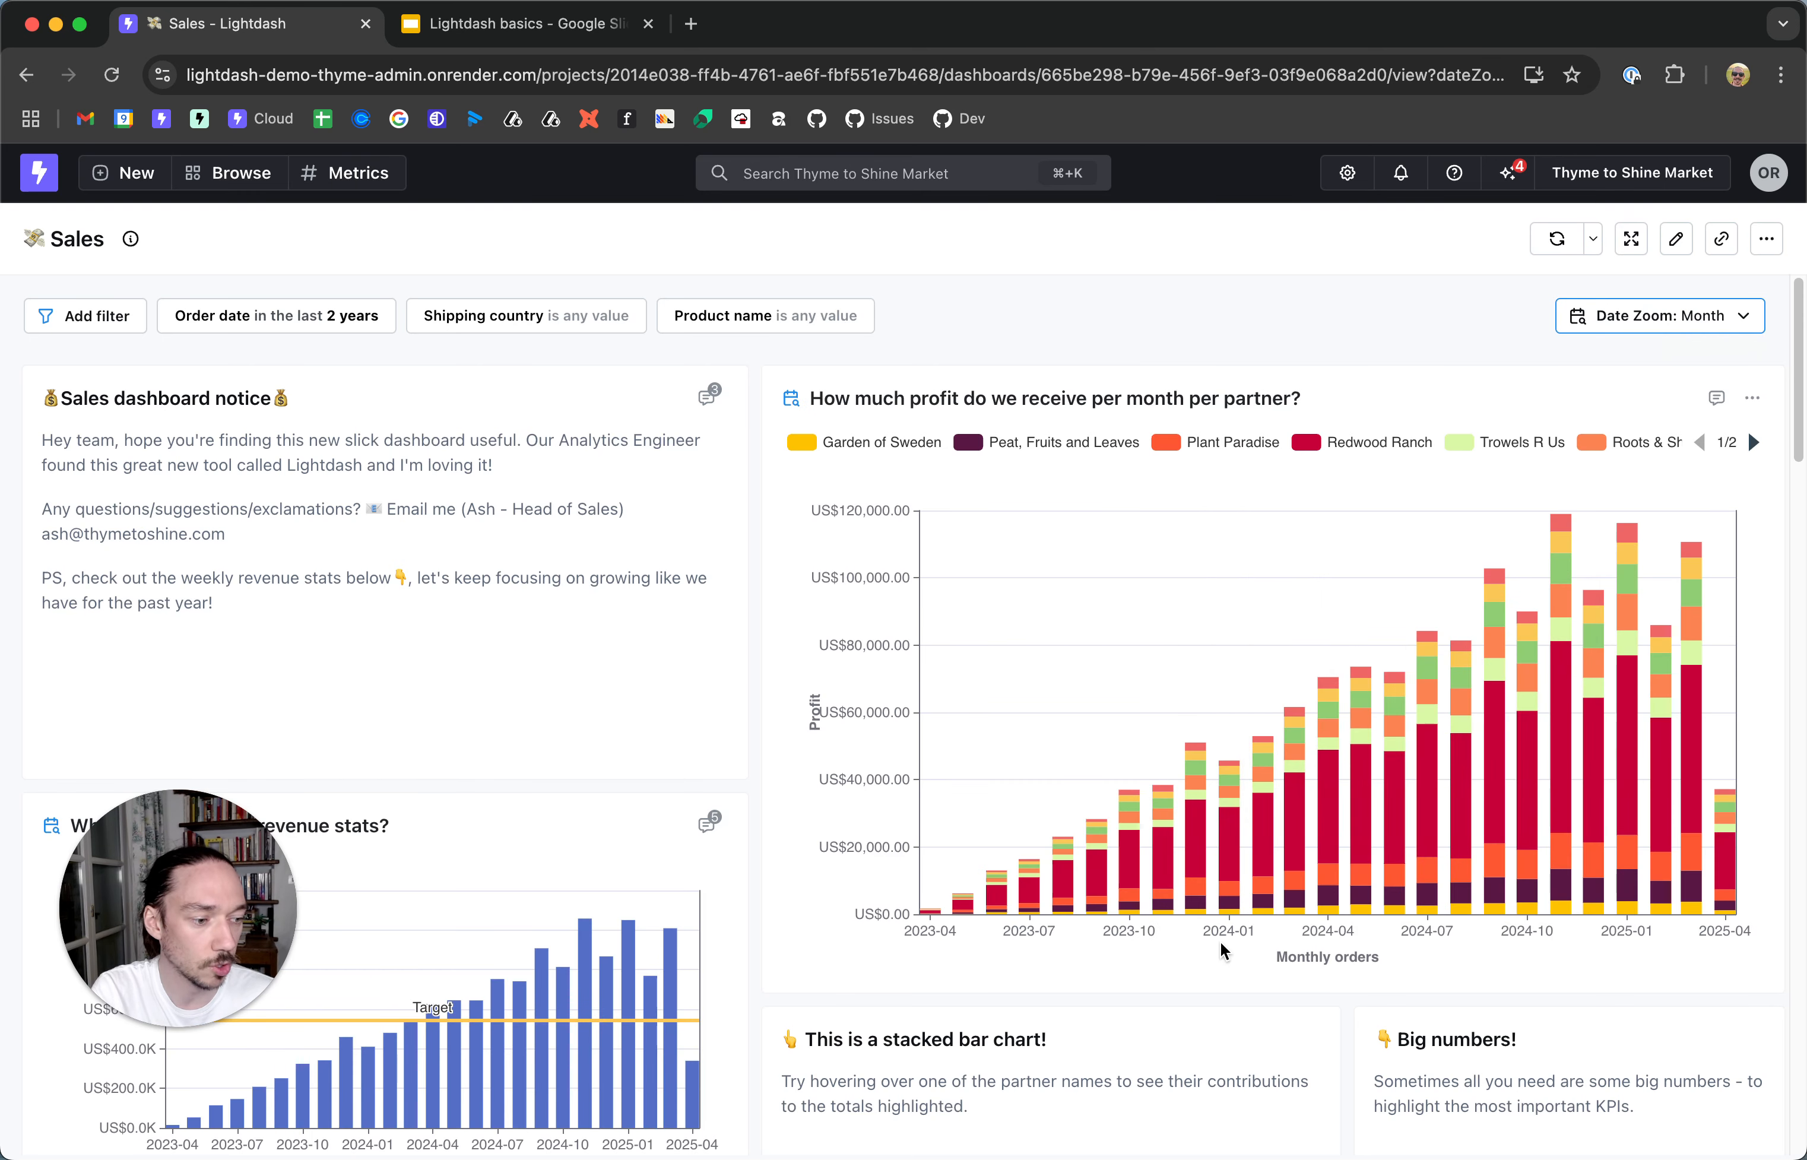
scroll(686, 748, down, 3)
scroll(686, 748, down, 8)
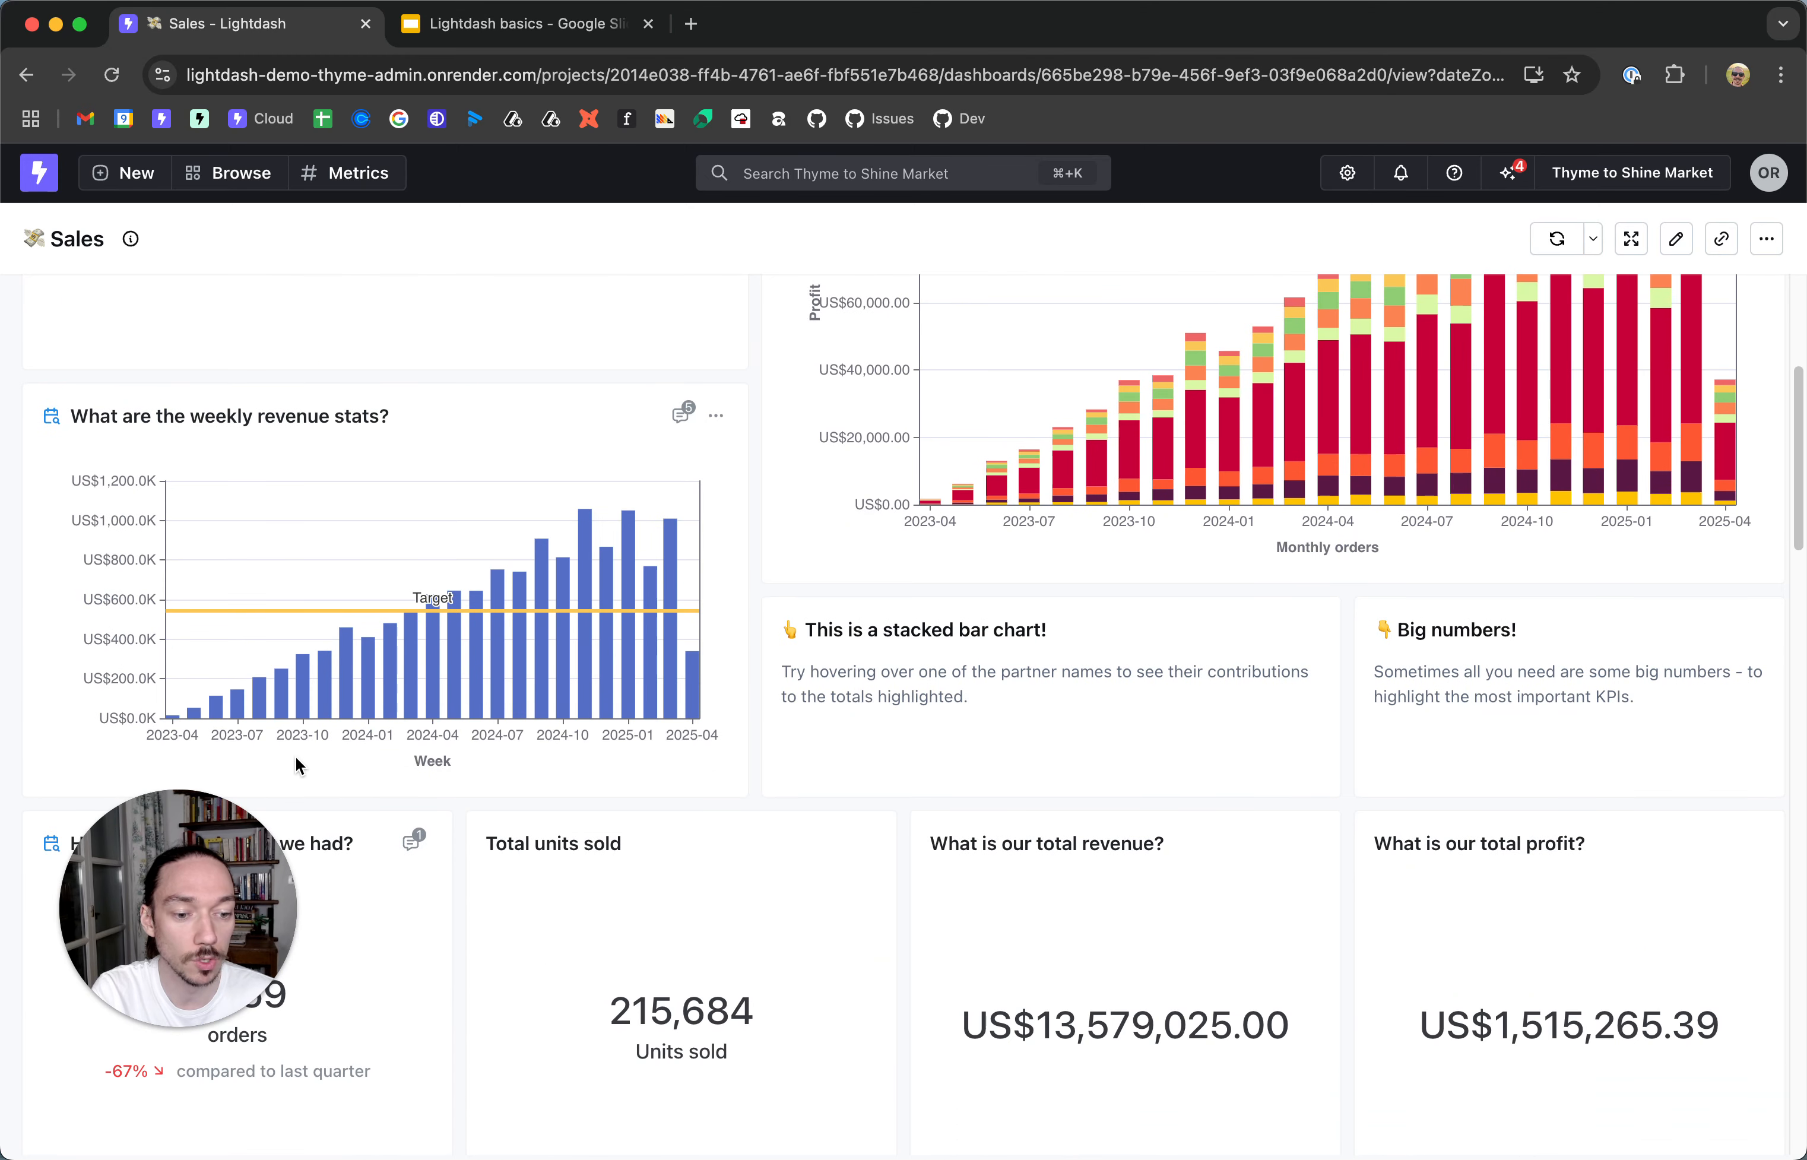
scroll(508, 746, up, 10)
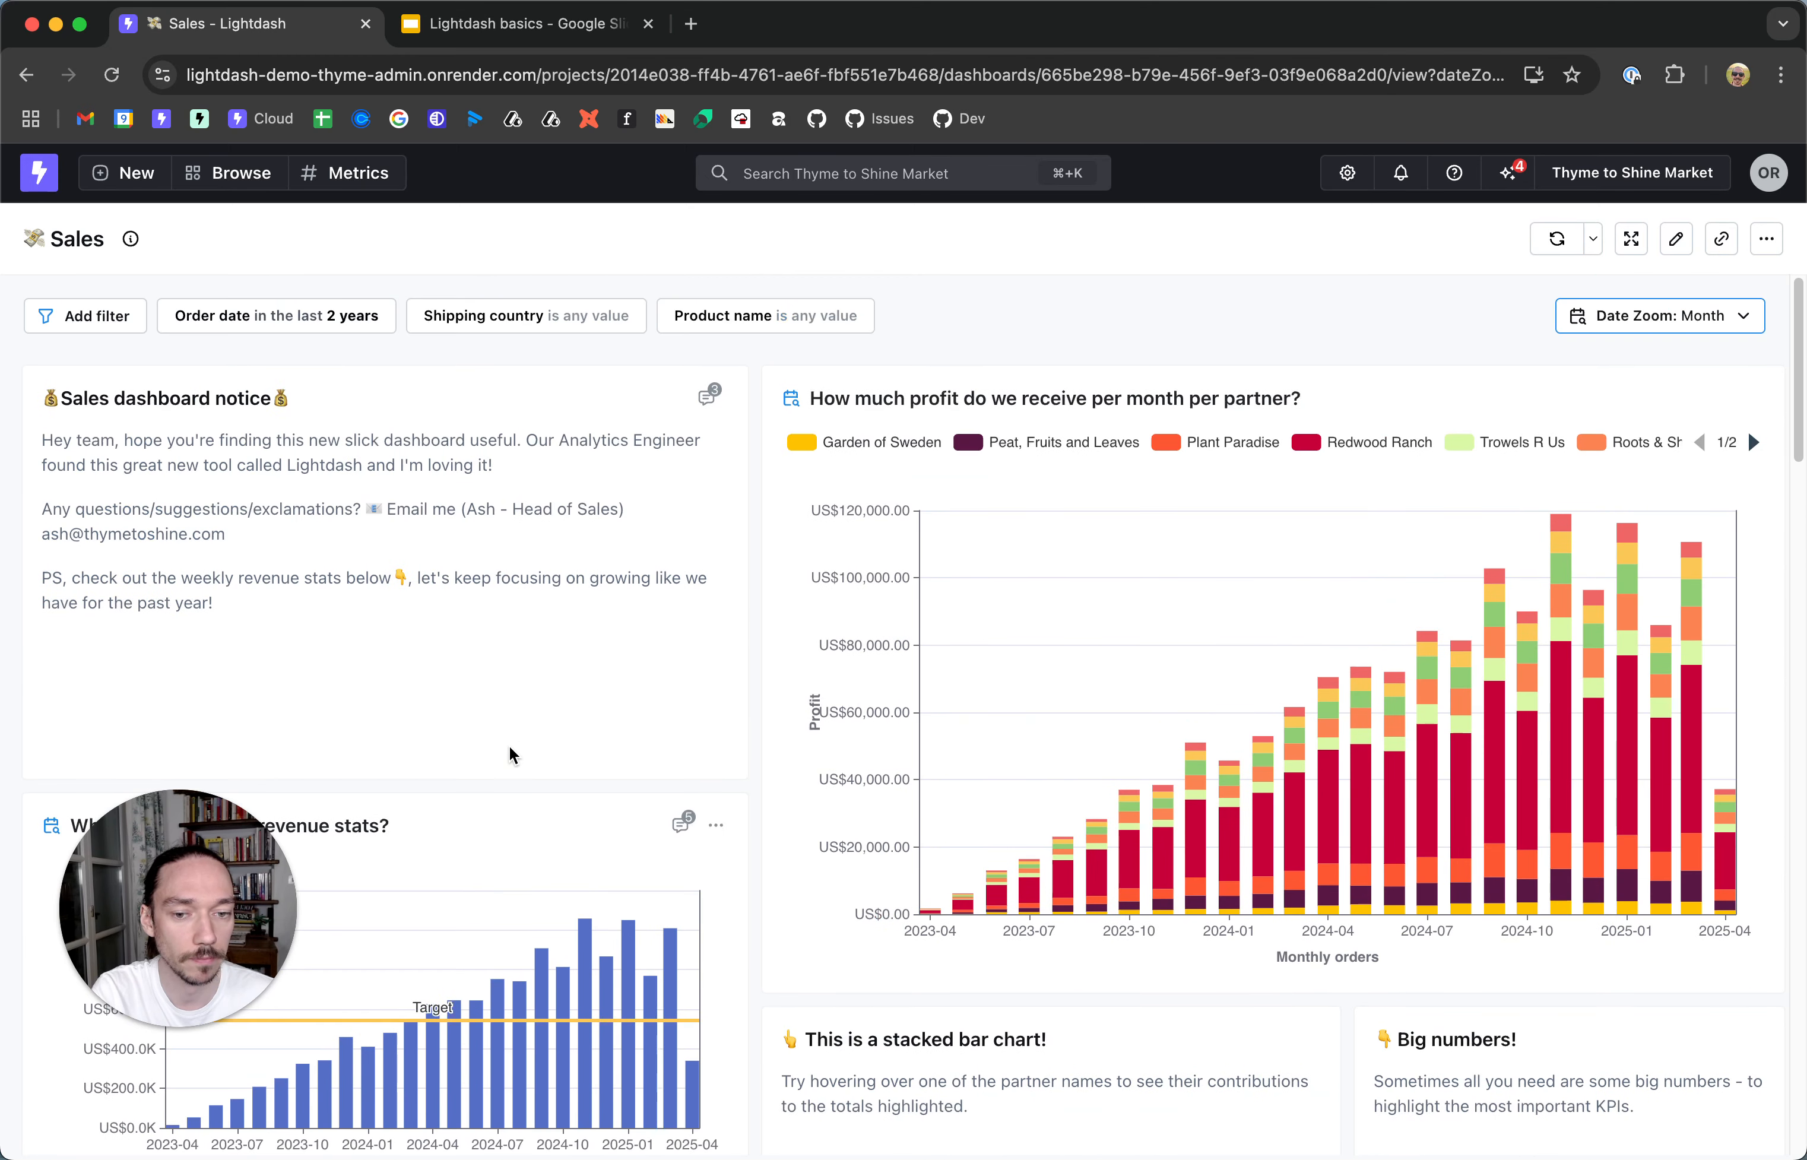
- Restore the dashboard's date zoom to the Default granularity
click(1739, 317)
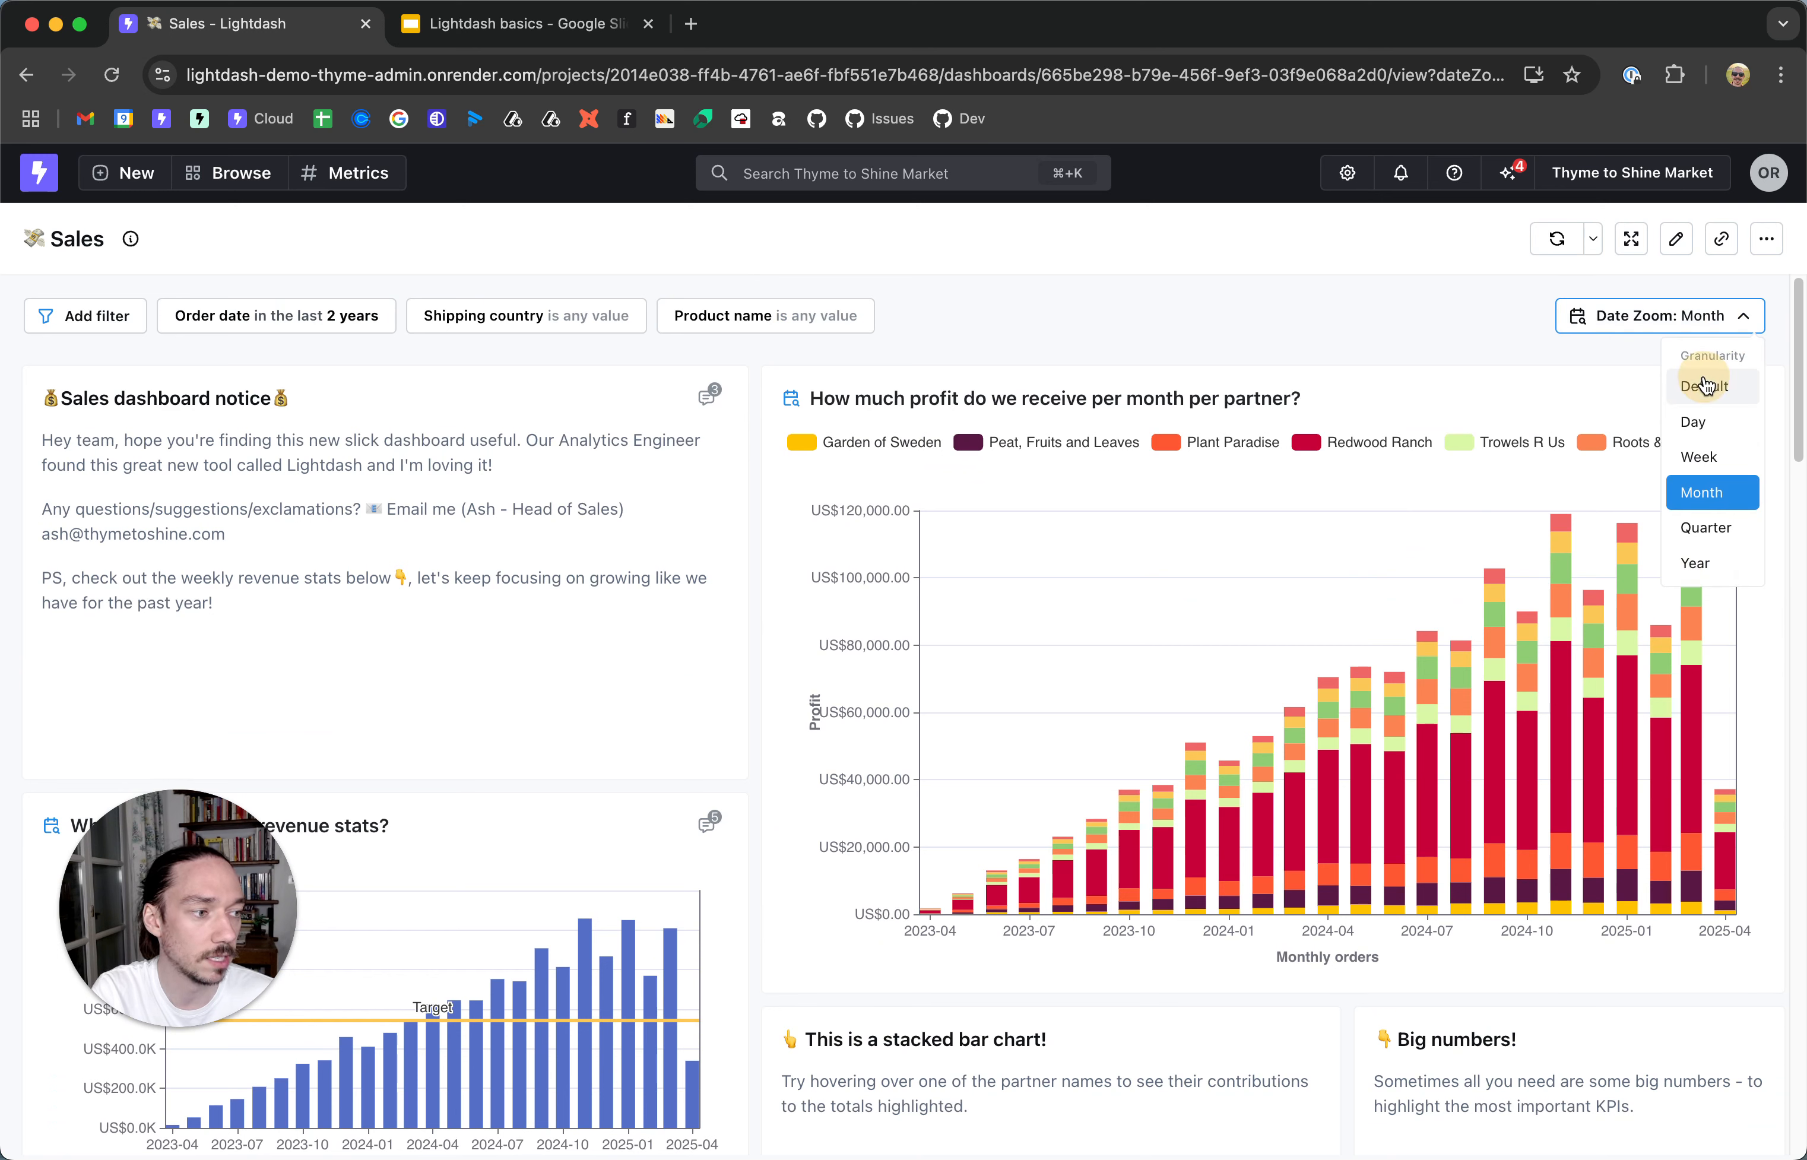
click(1702, 387)
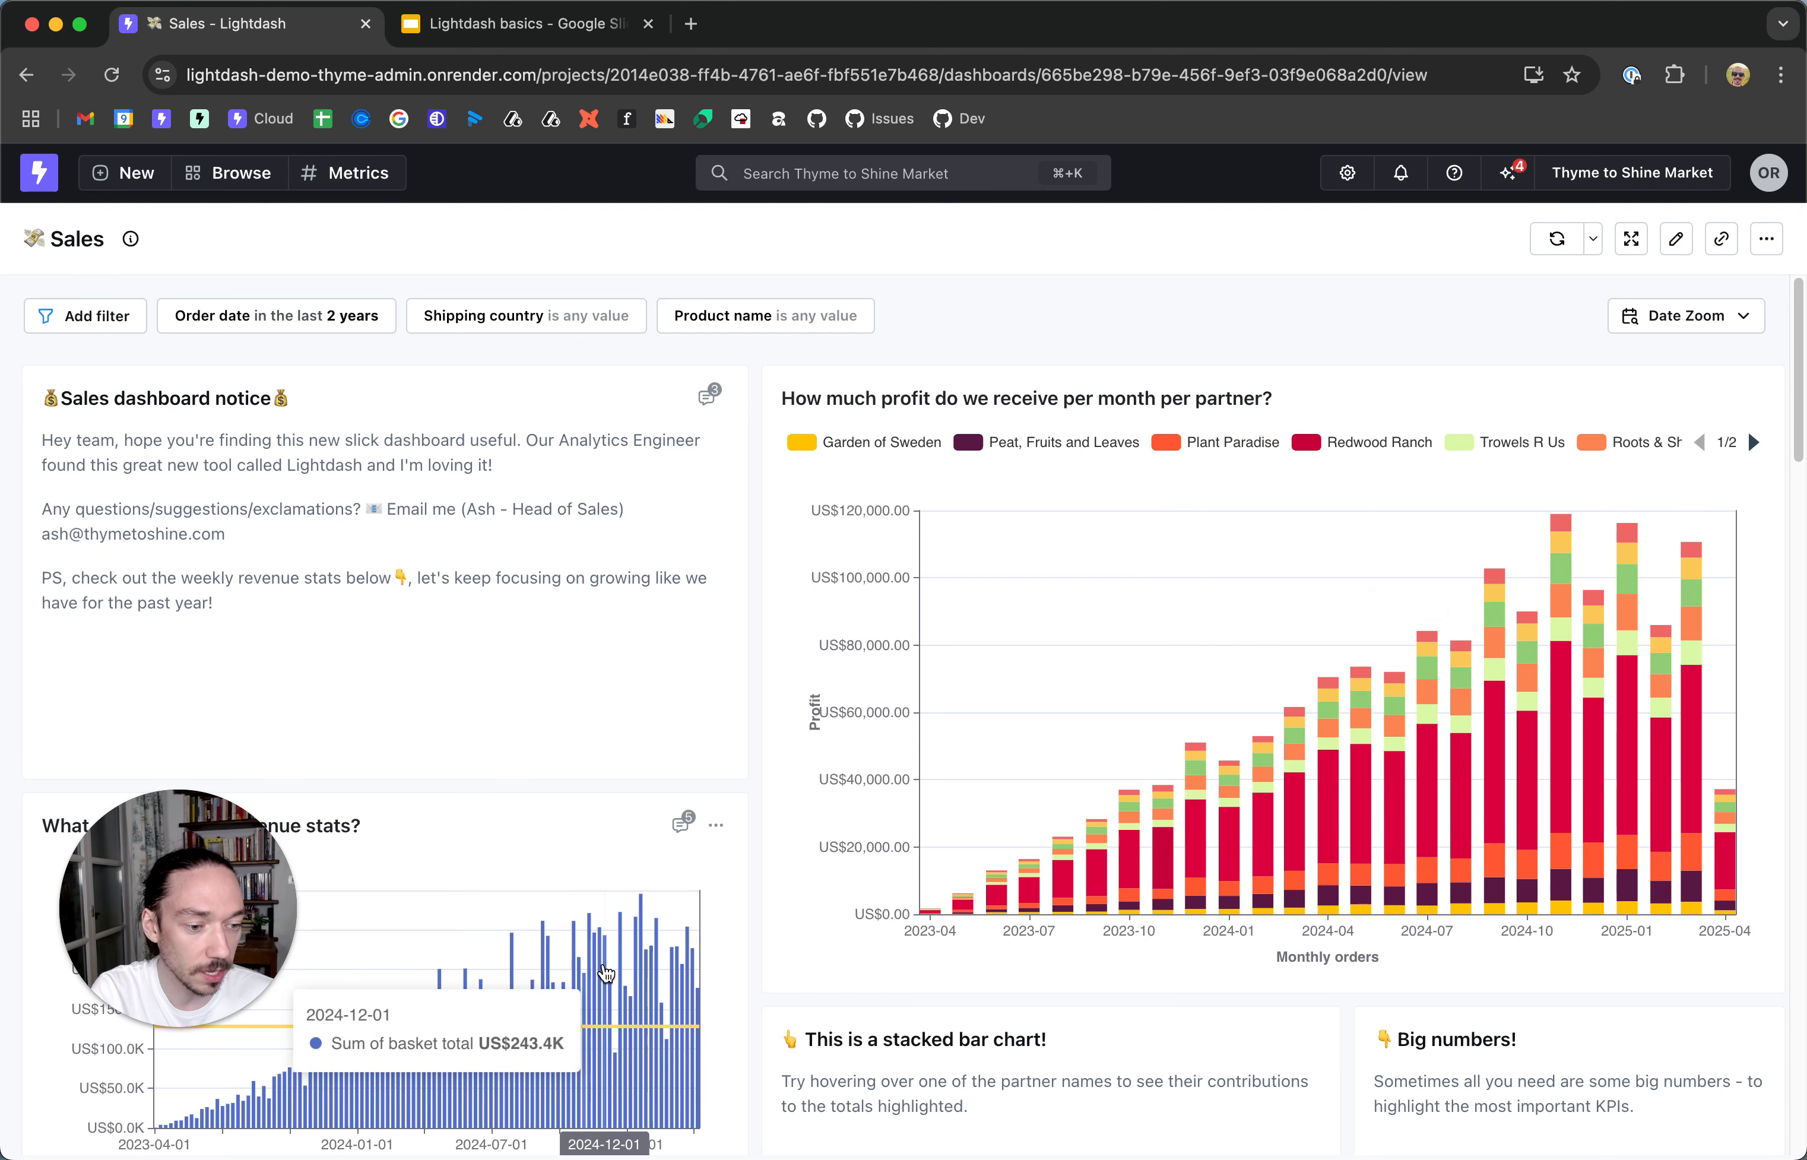
- View the underlying data of Redwood Ranch's 2024-04 segment in the monthly profit chart, browse the order rows and close the table
click(602, 972)
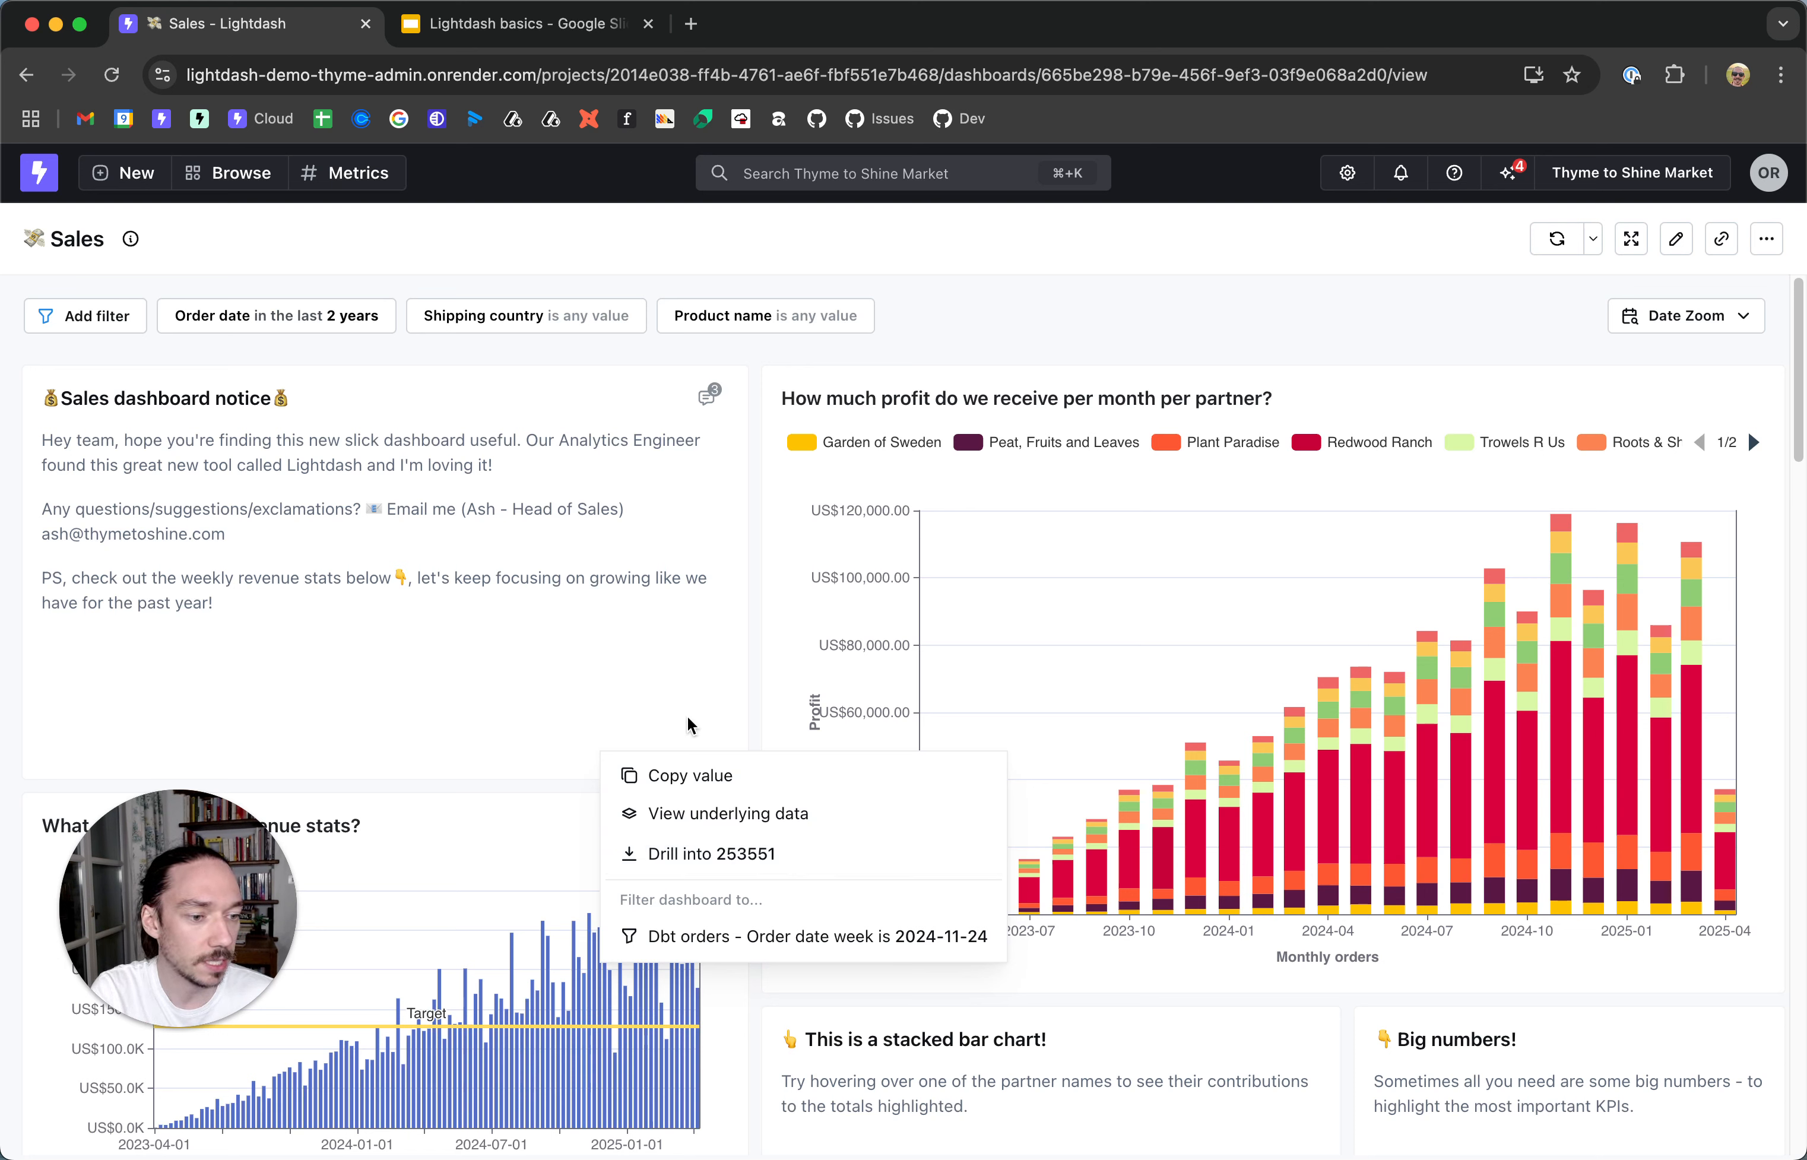
click(1242, 694)
mouse_move(1363, 795)
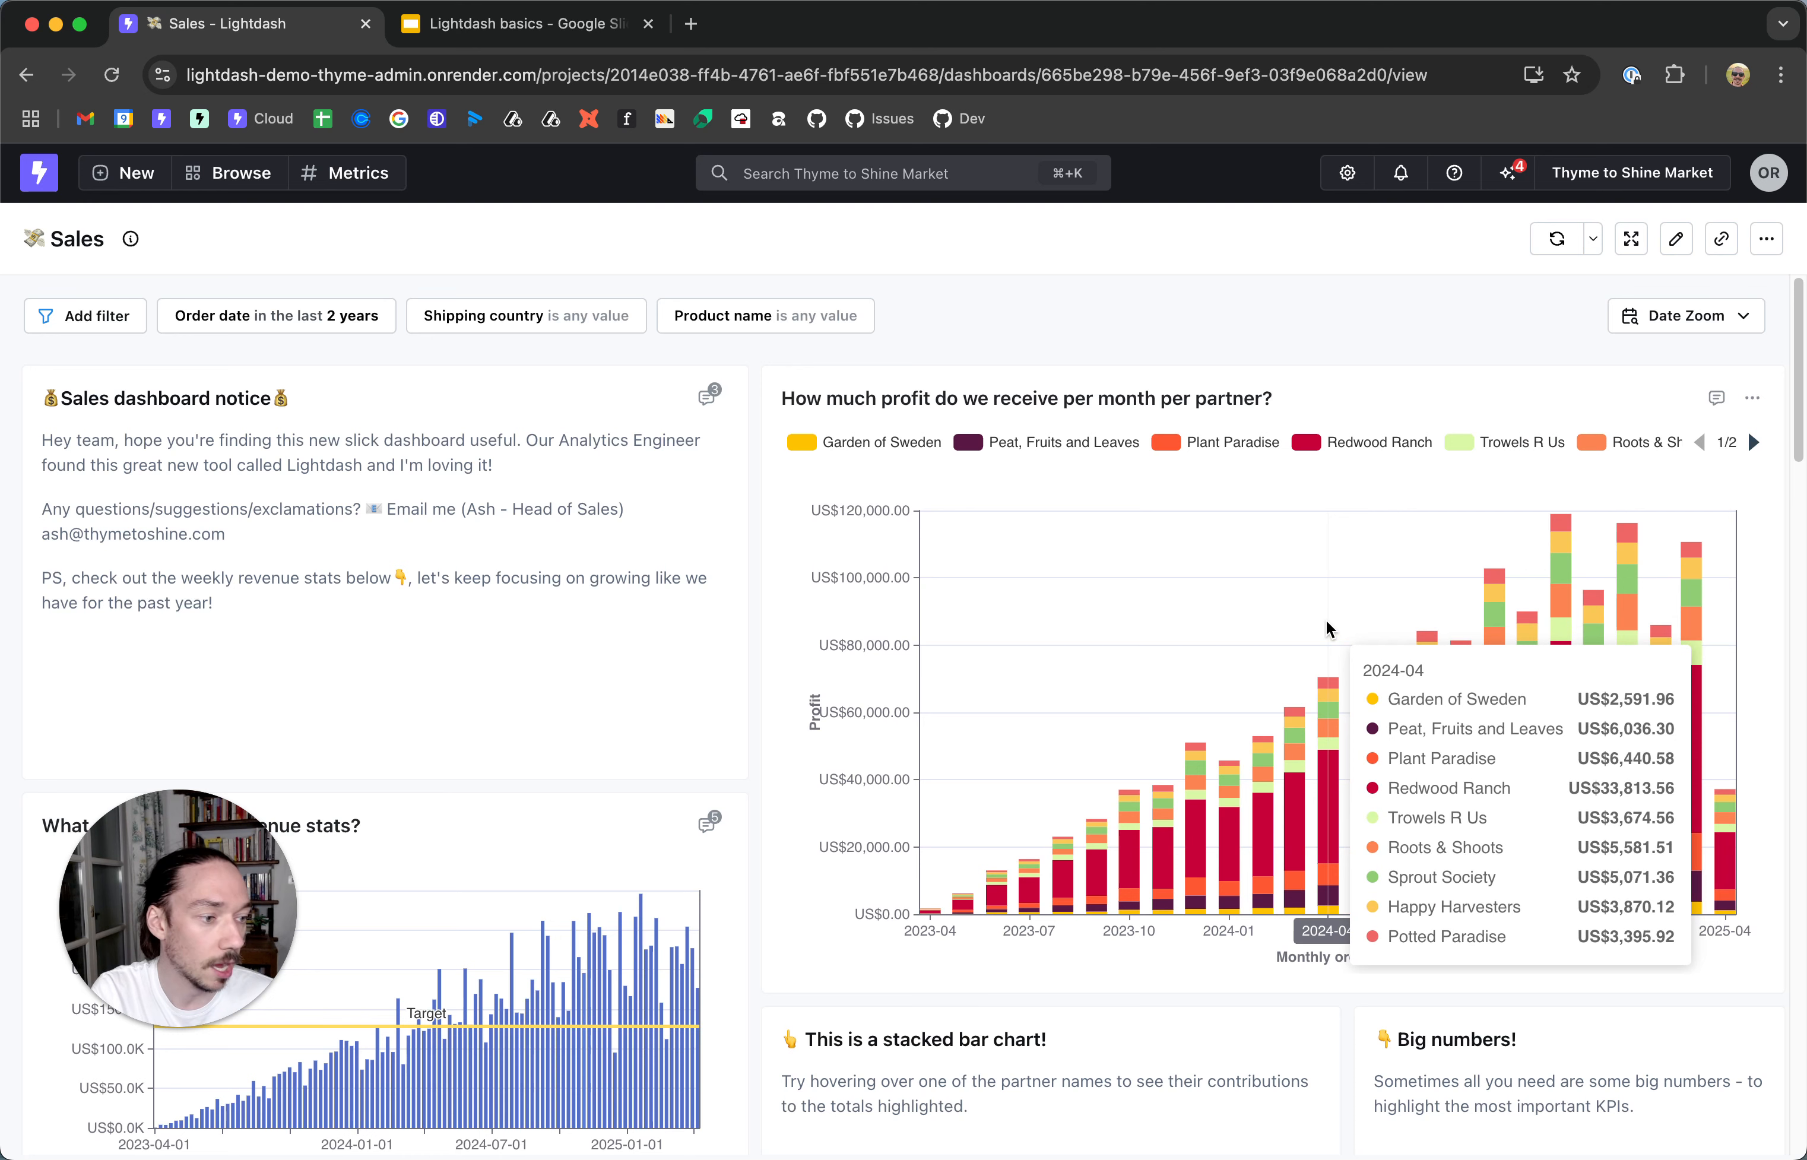
click(1331, 789)
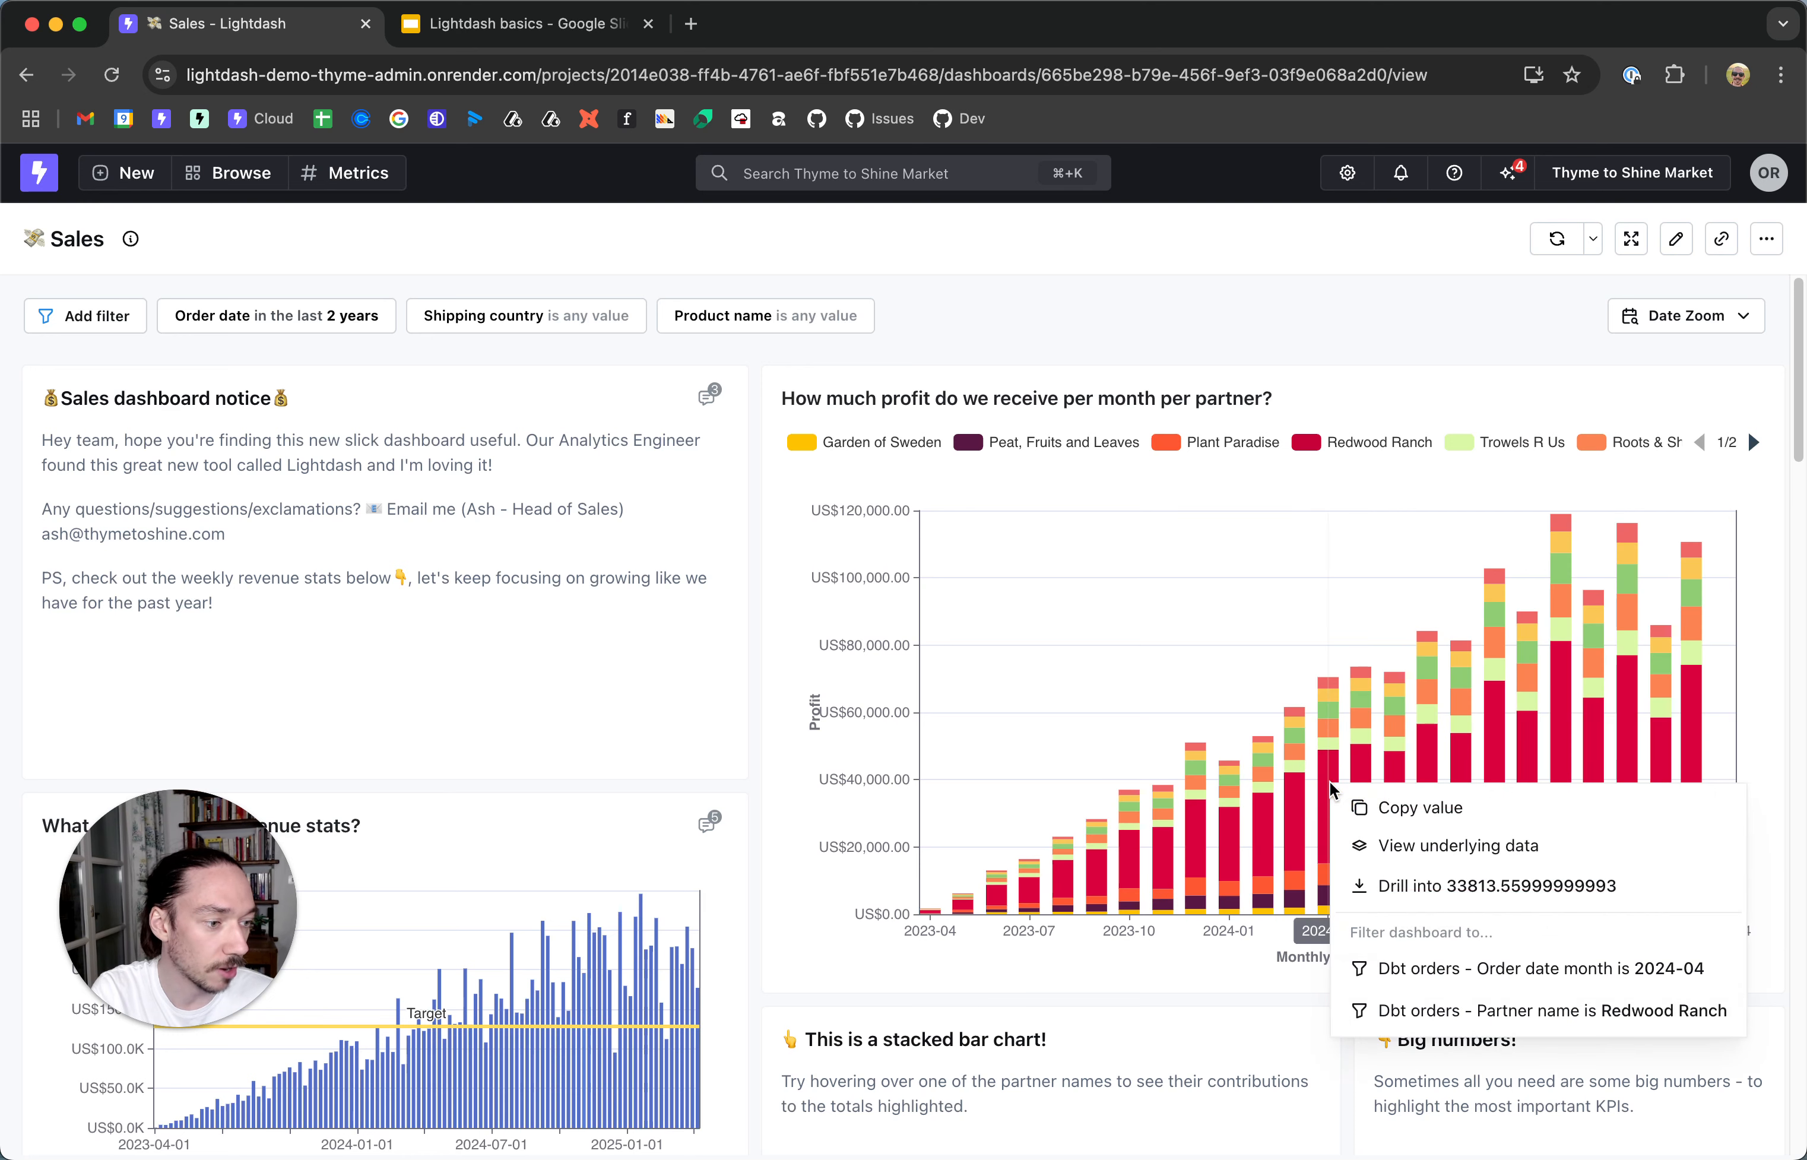
click(1488, 856)
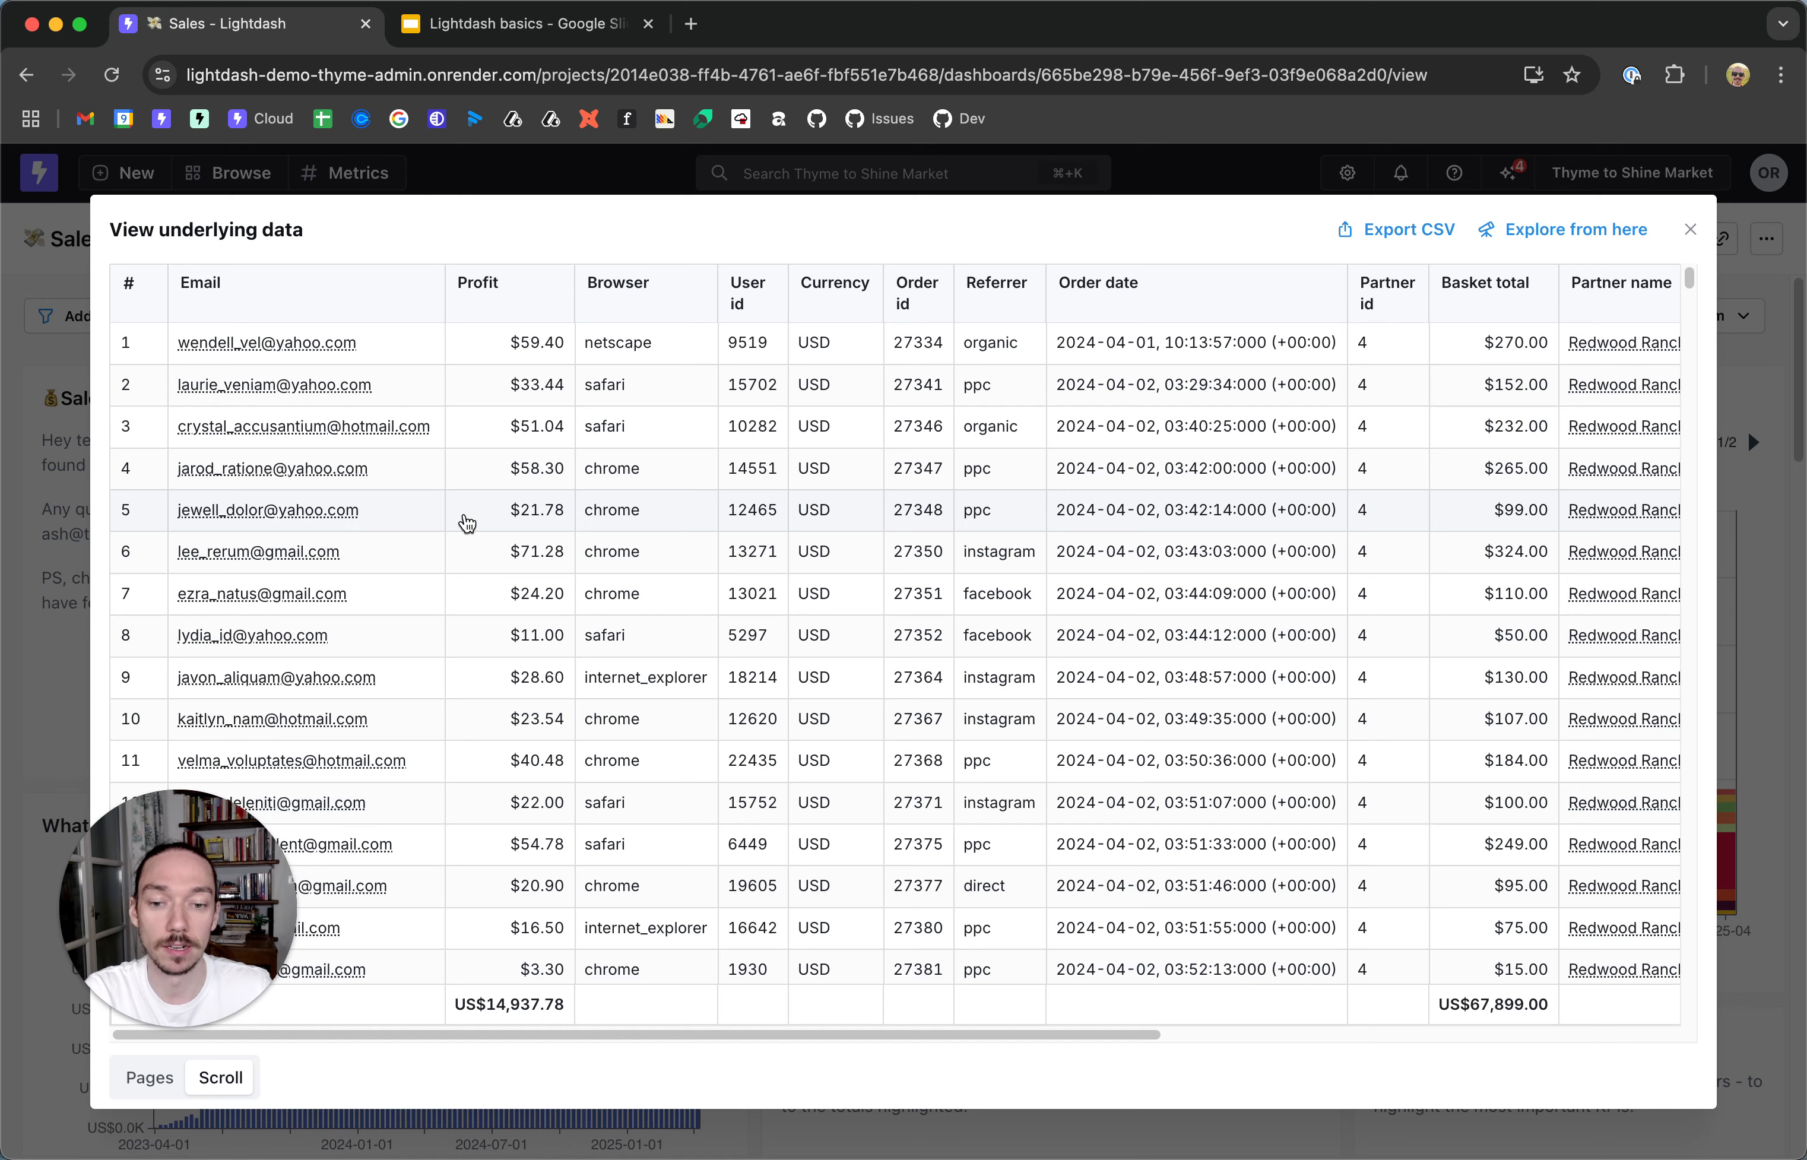
scroll(467, 524, down, 10)
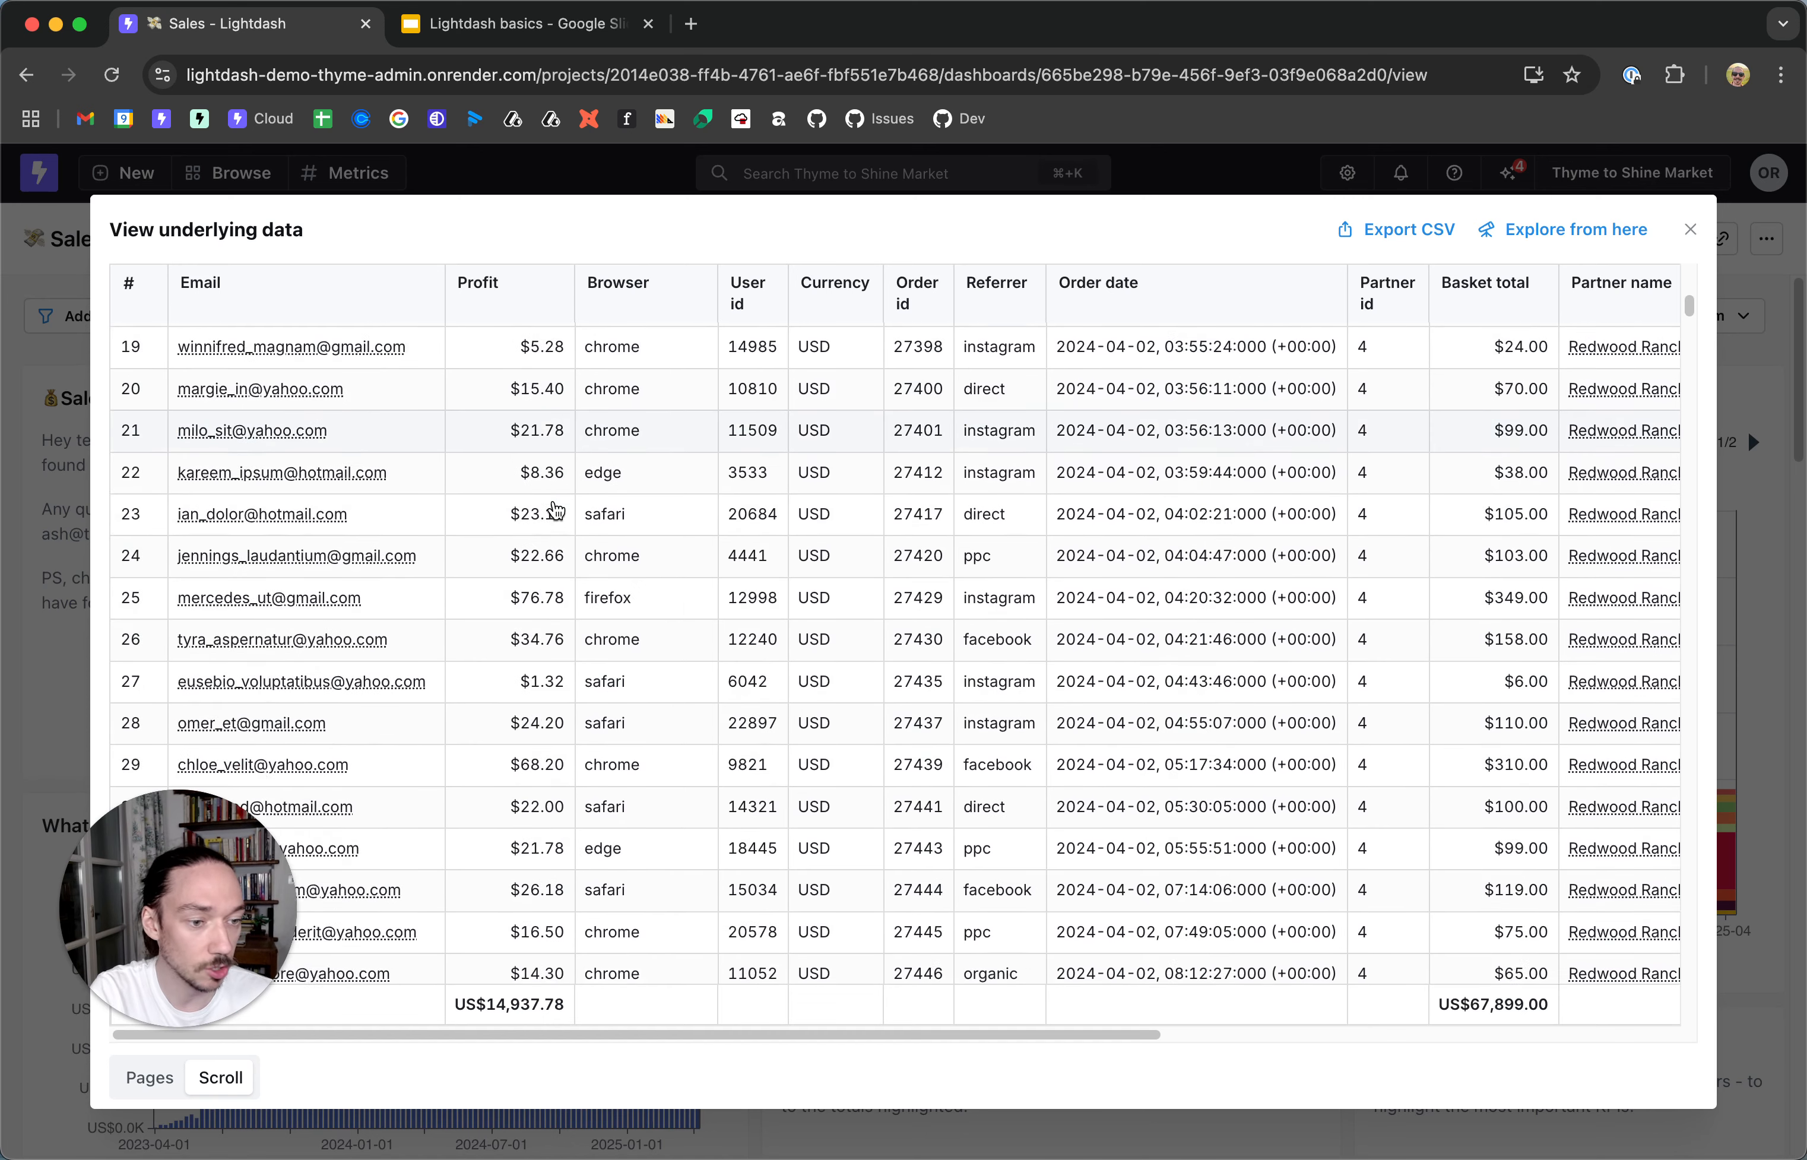
scroll(558, 509, down, 6)
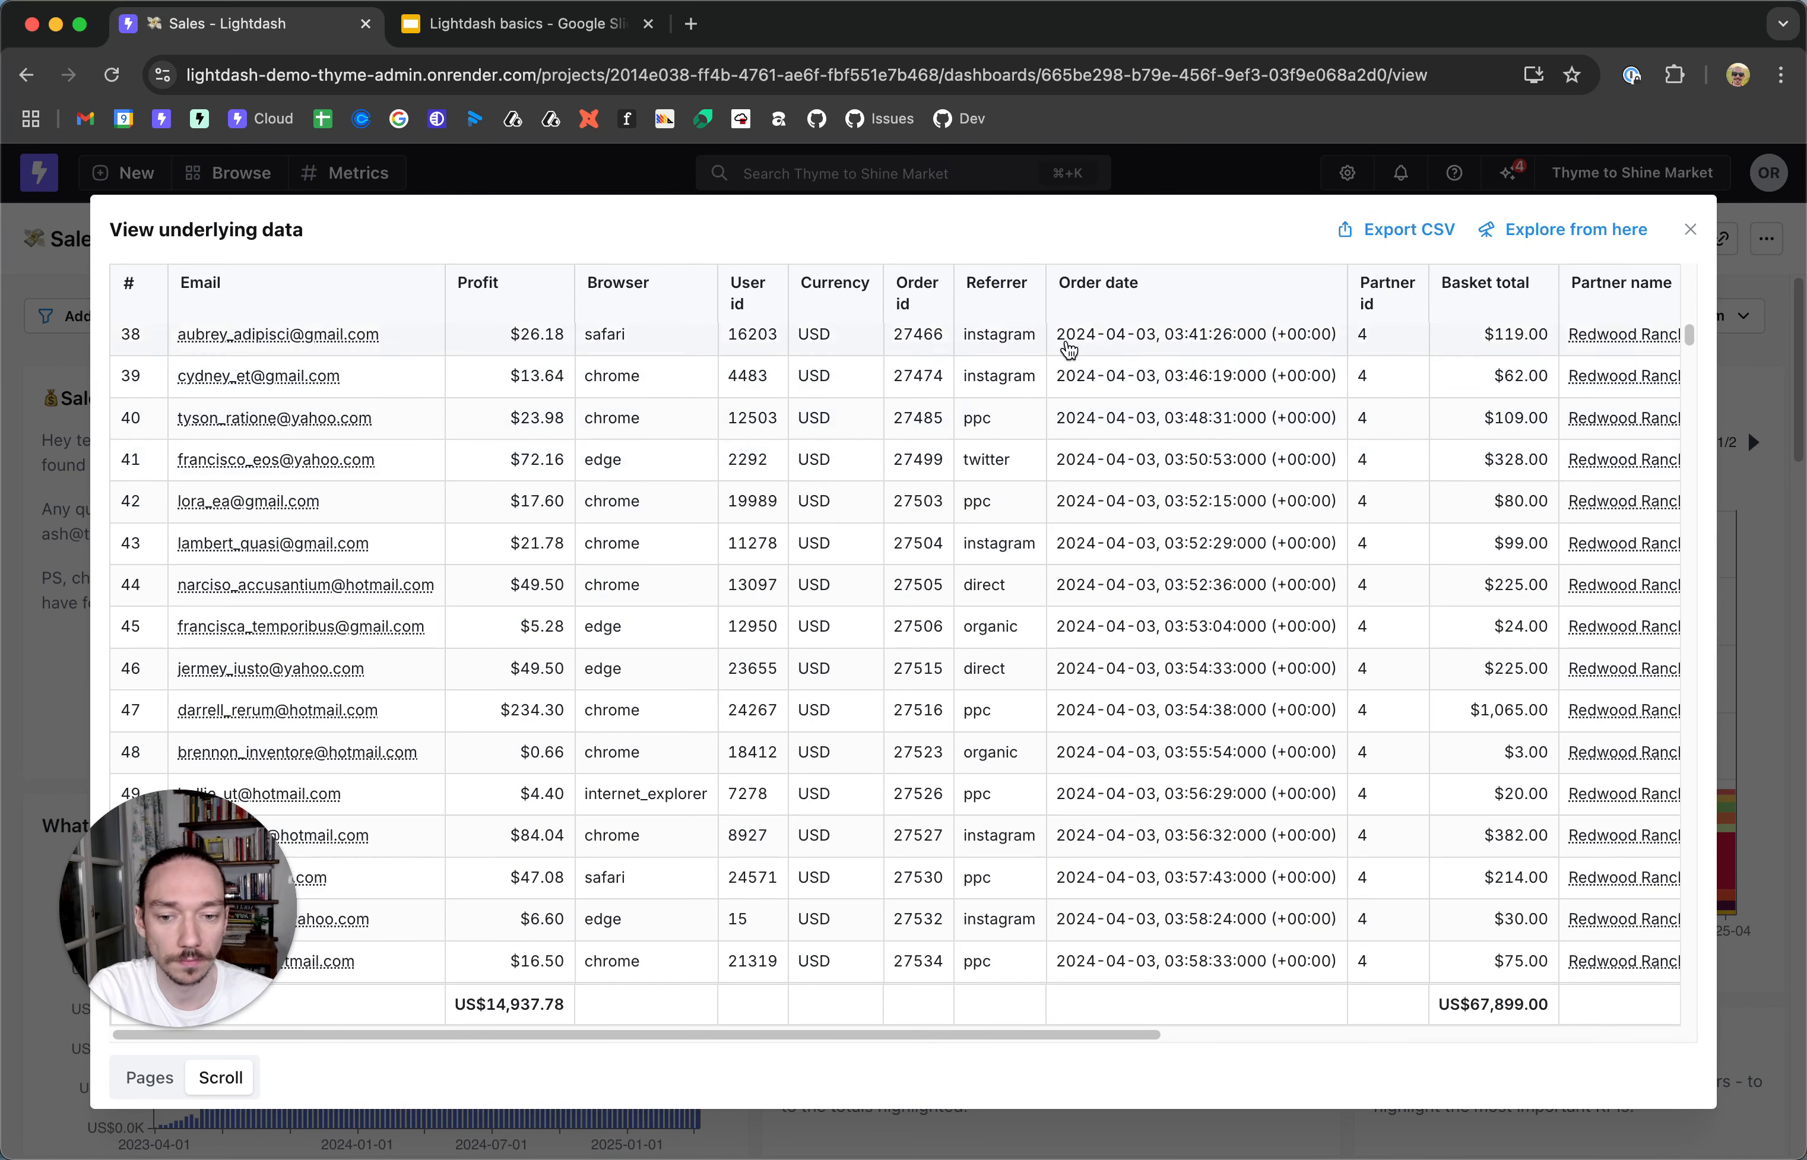
click(1692, 230)
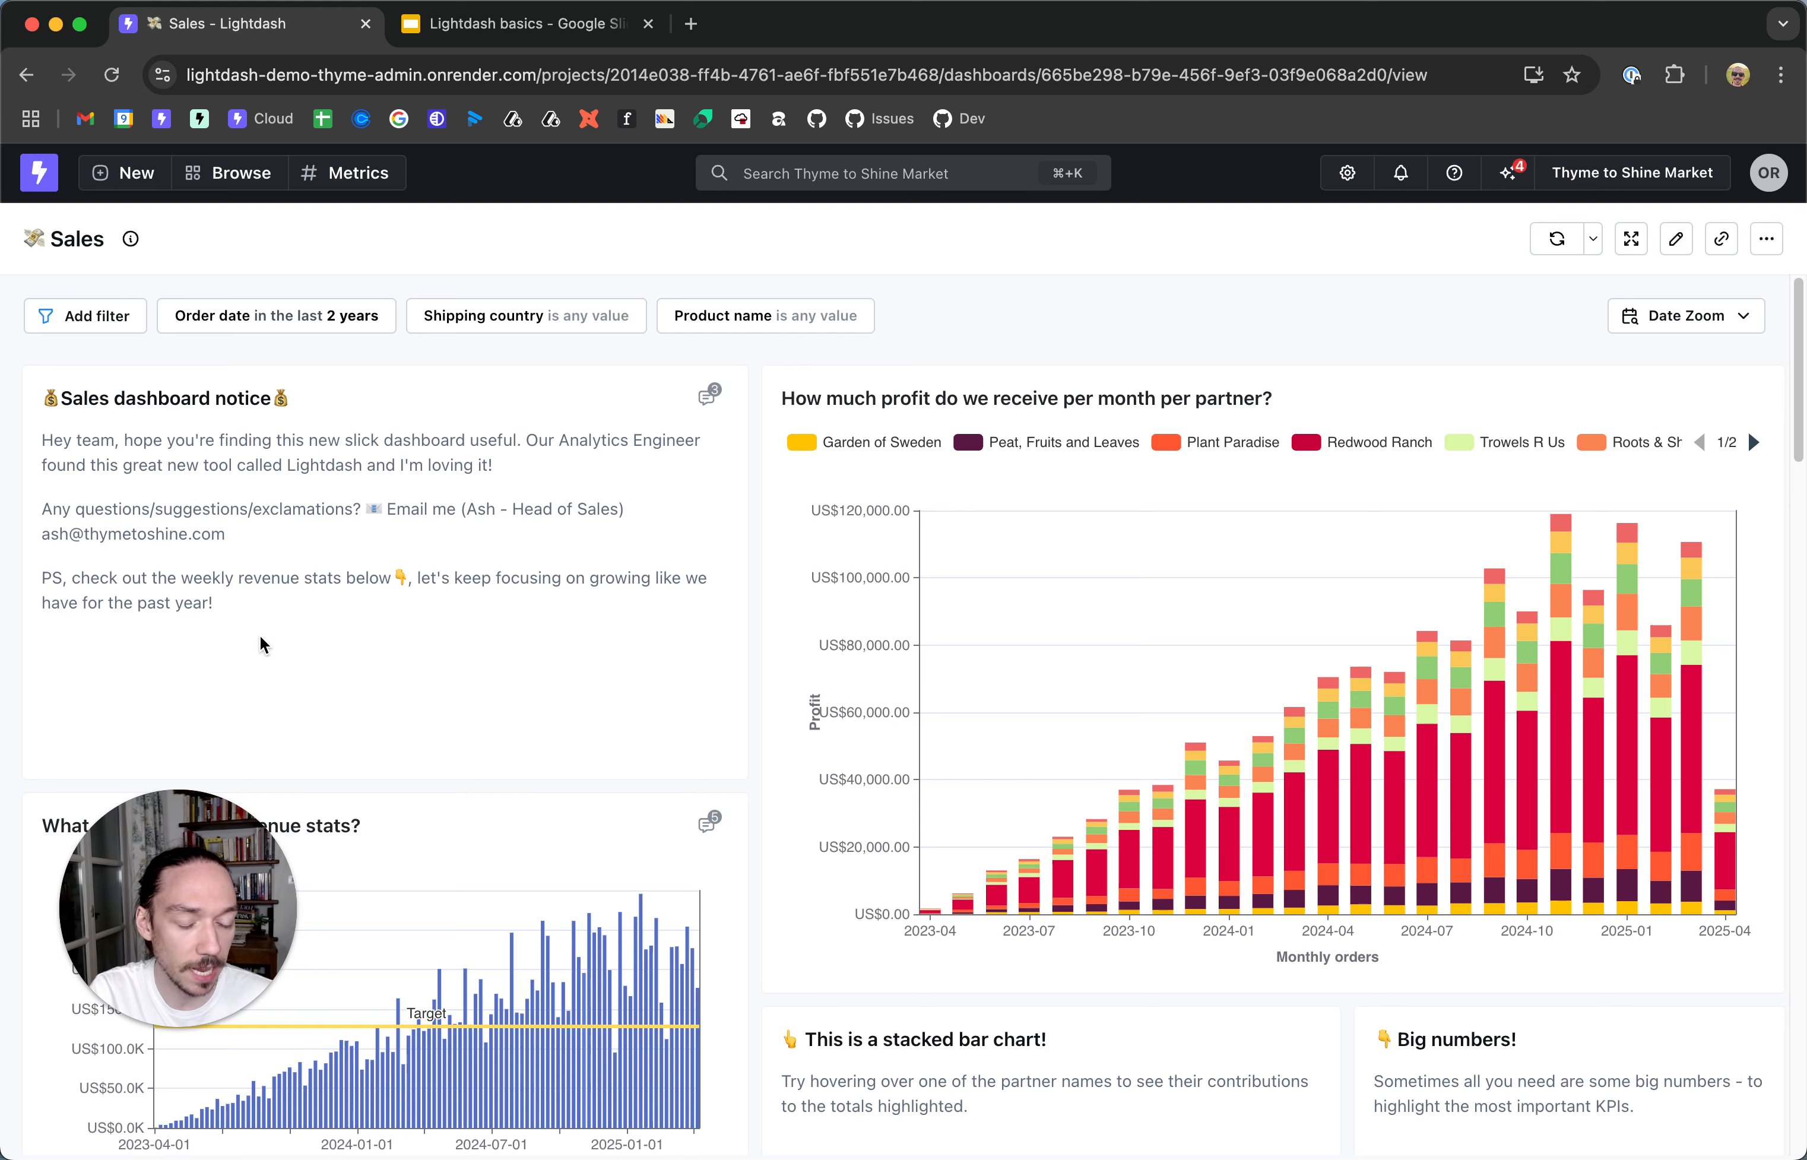
- Drill into the 2024-09-08 bar of the weekly revenue stats chart by Referrer and open the resulting query on its own page
click(544, 1009)
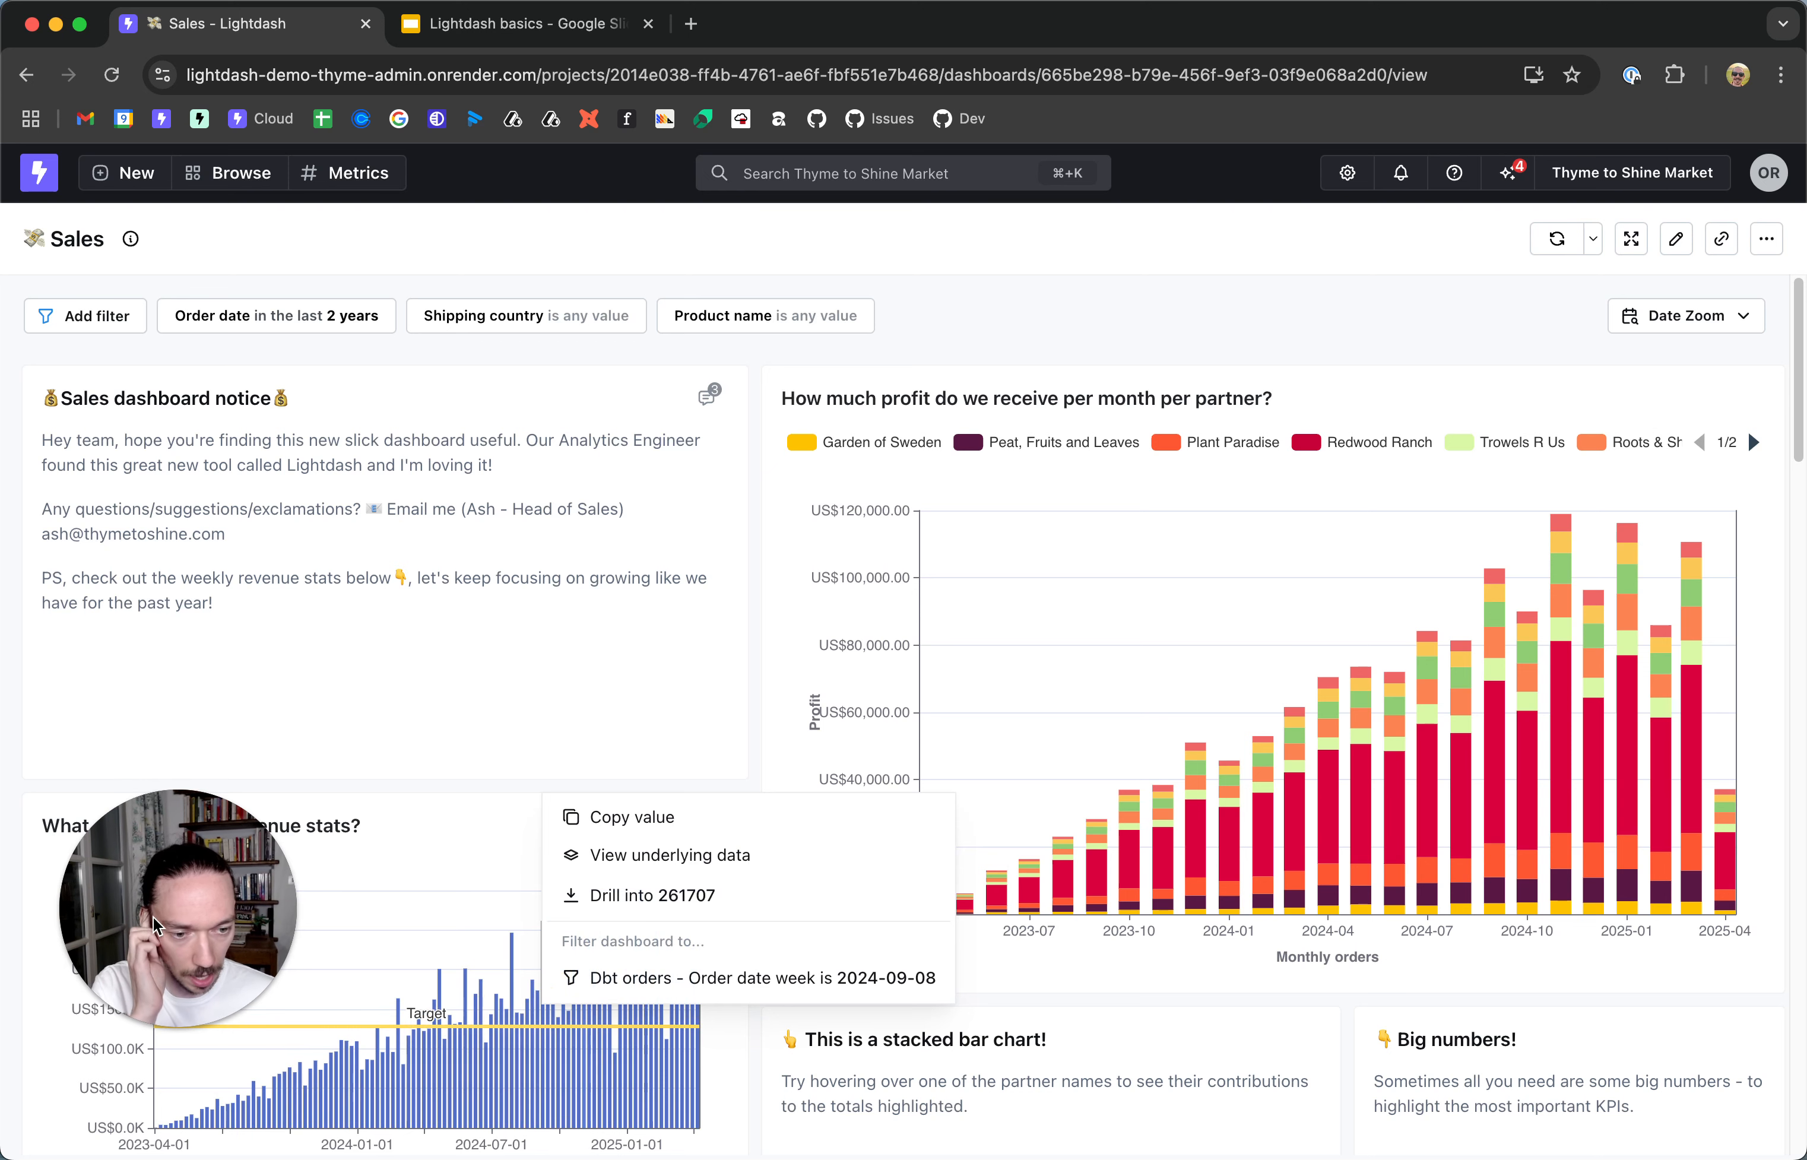
drag(153, 917, 149, 598)
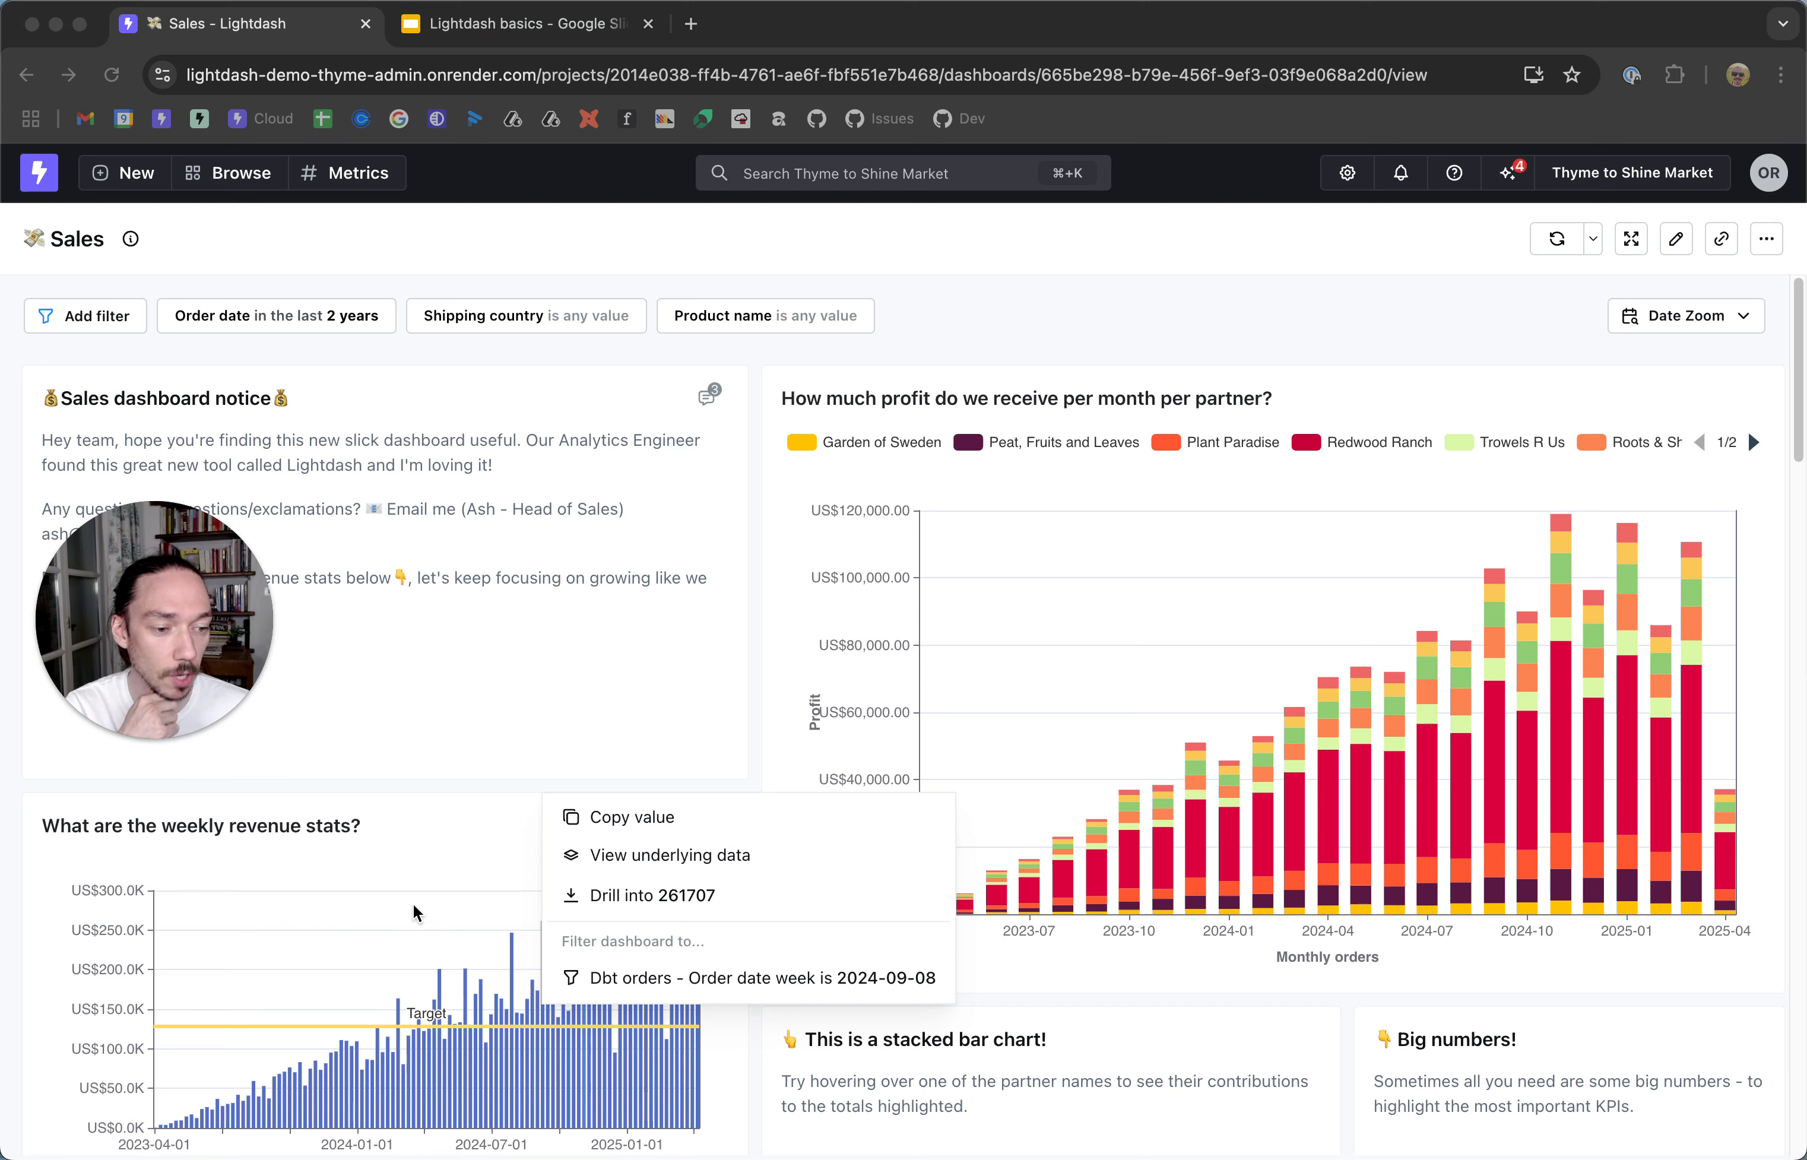
click(687, 896)
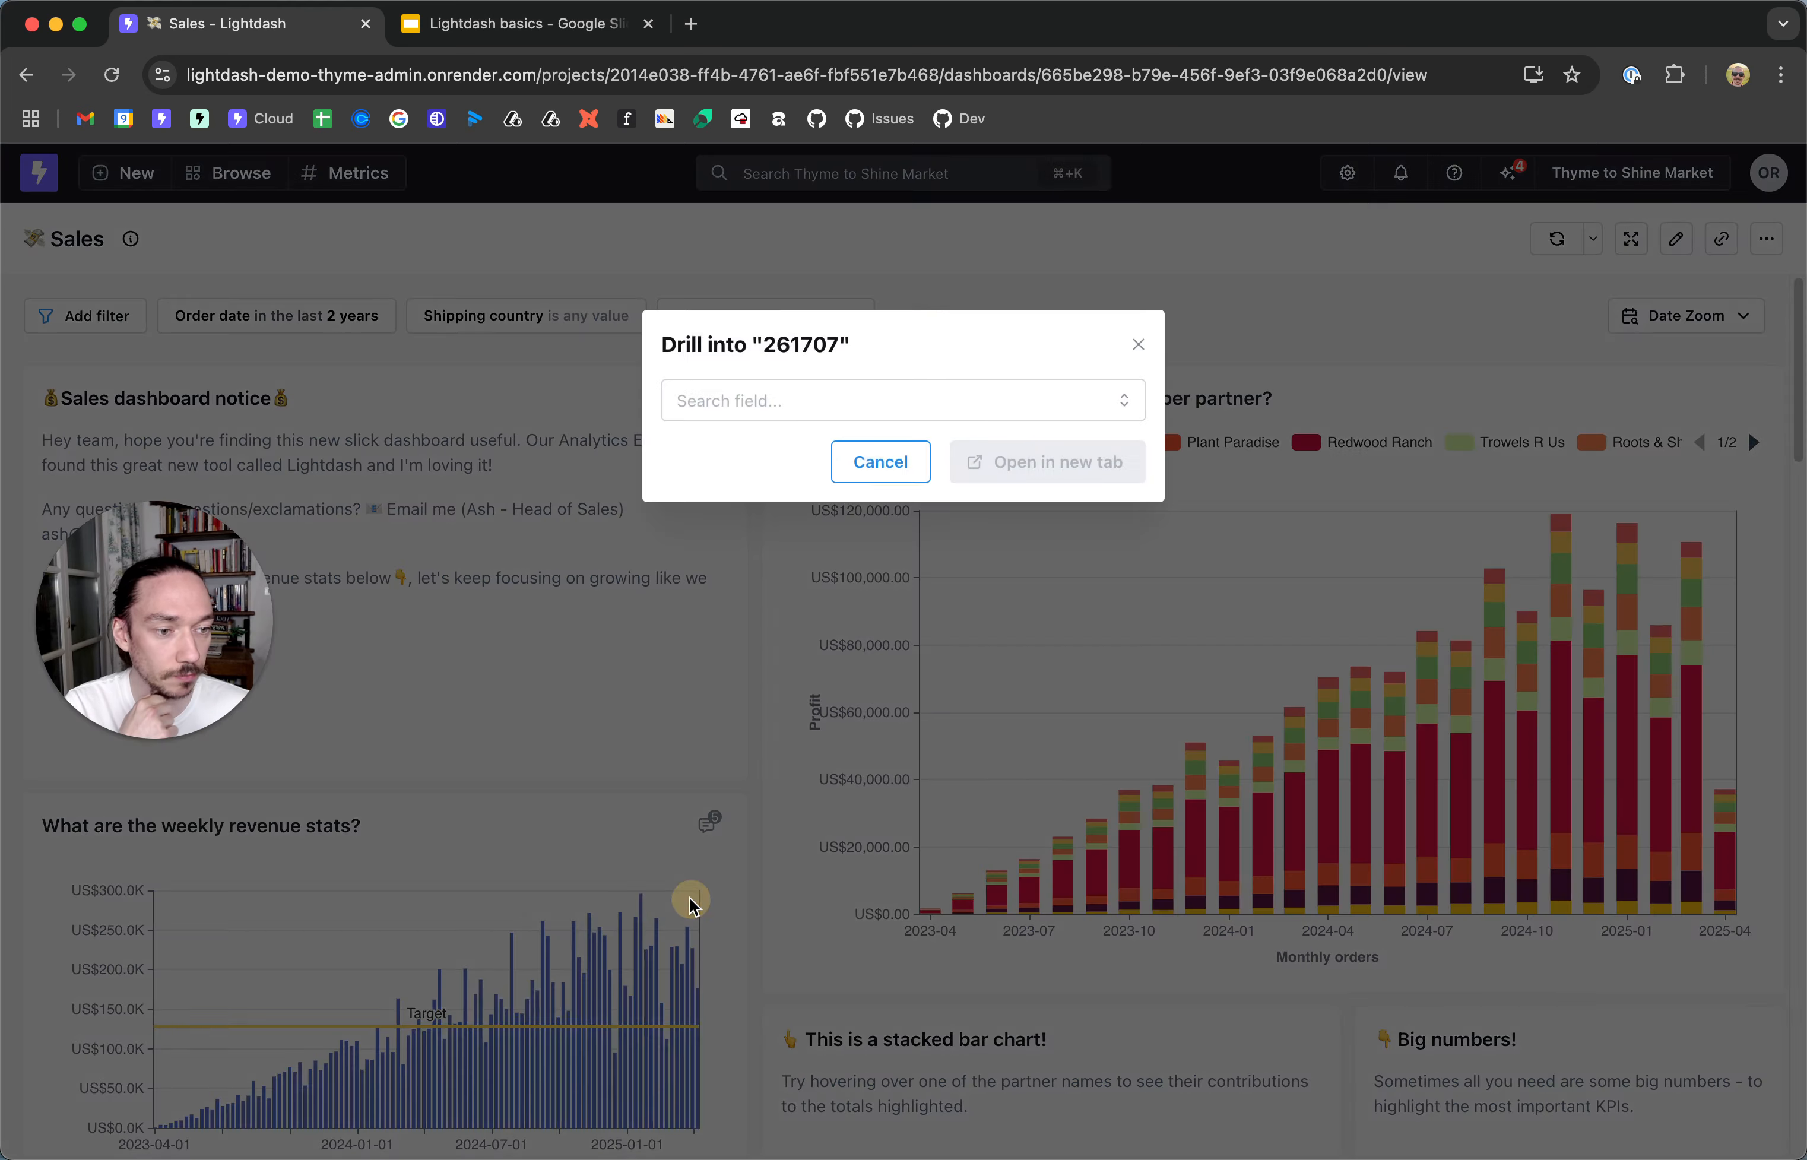
click(820, 398)
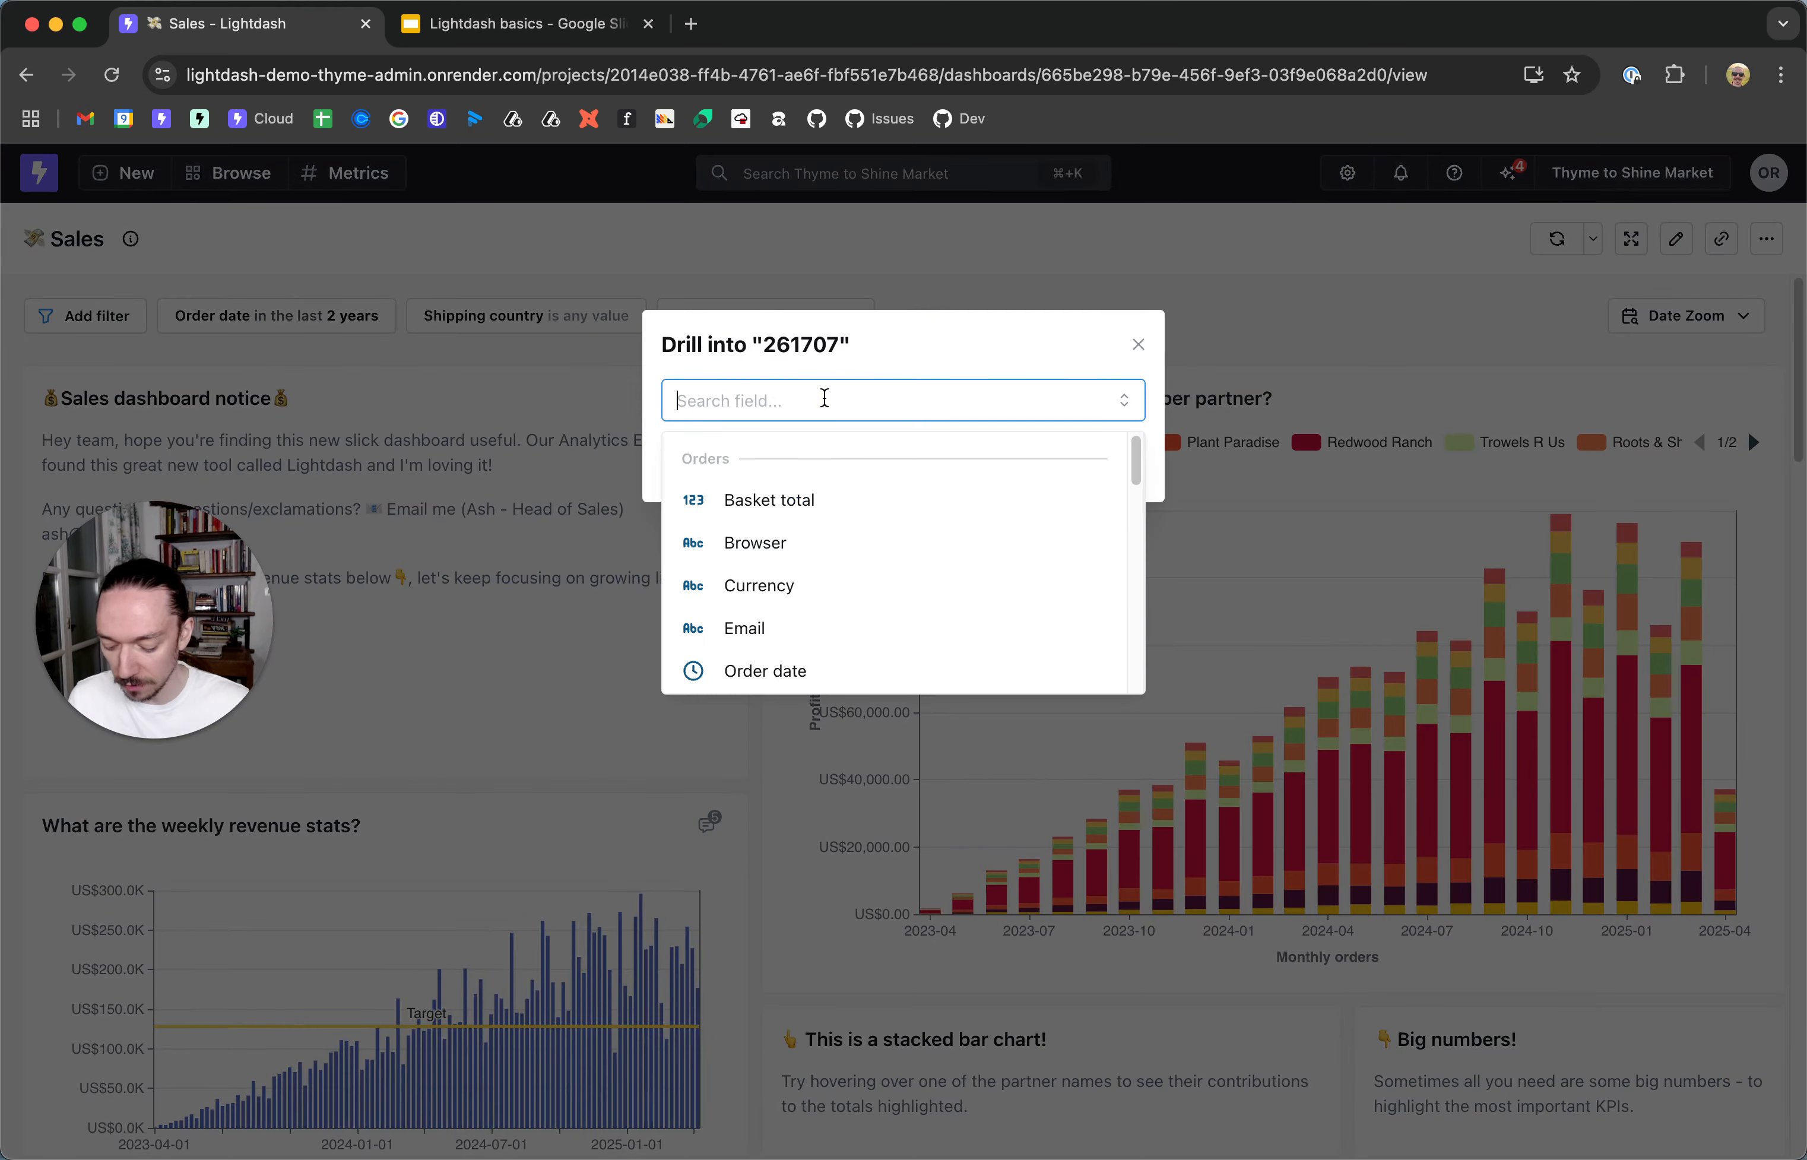
text(refer)
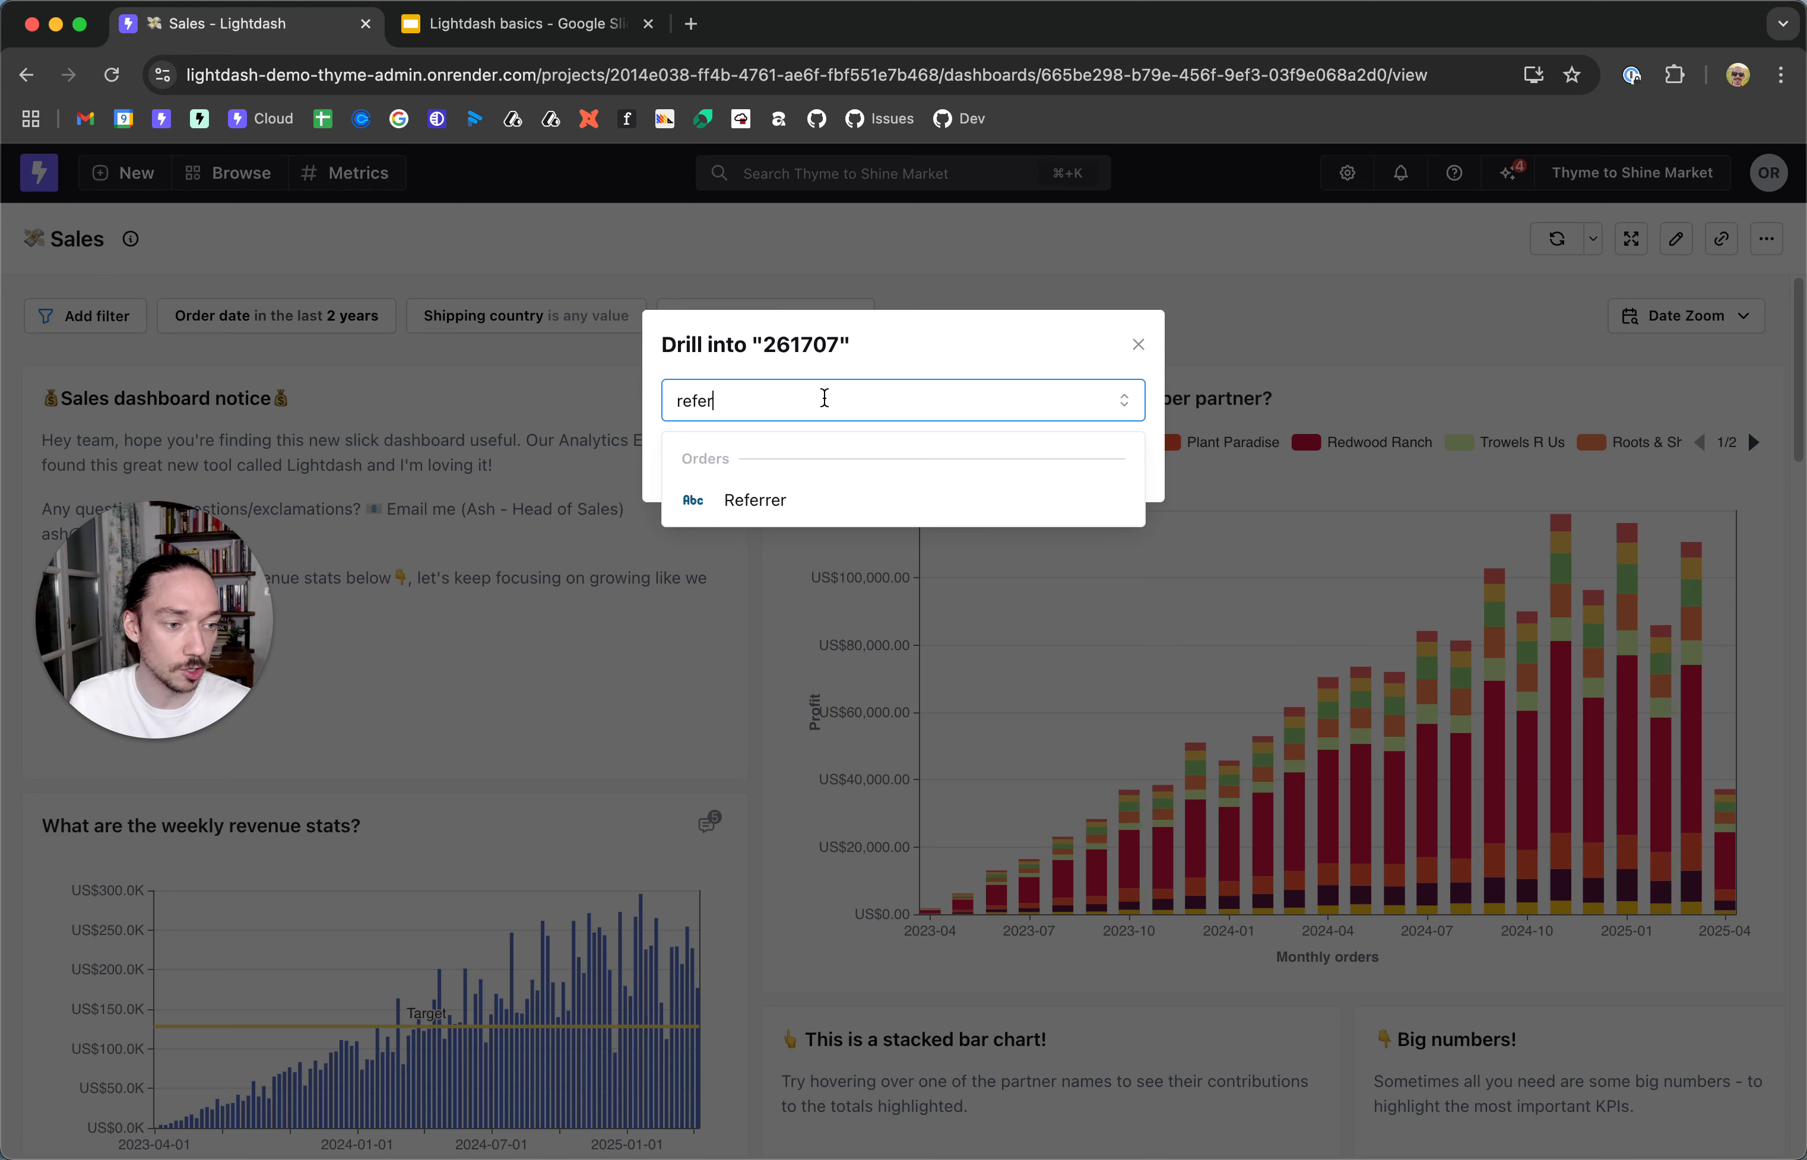
click(814, 501)
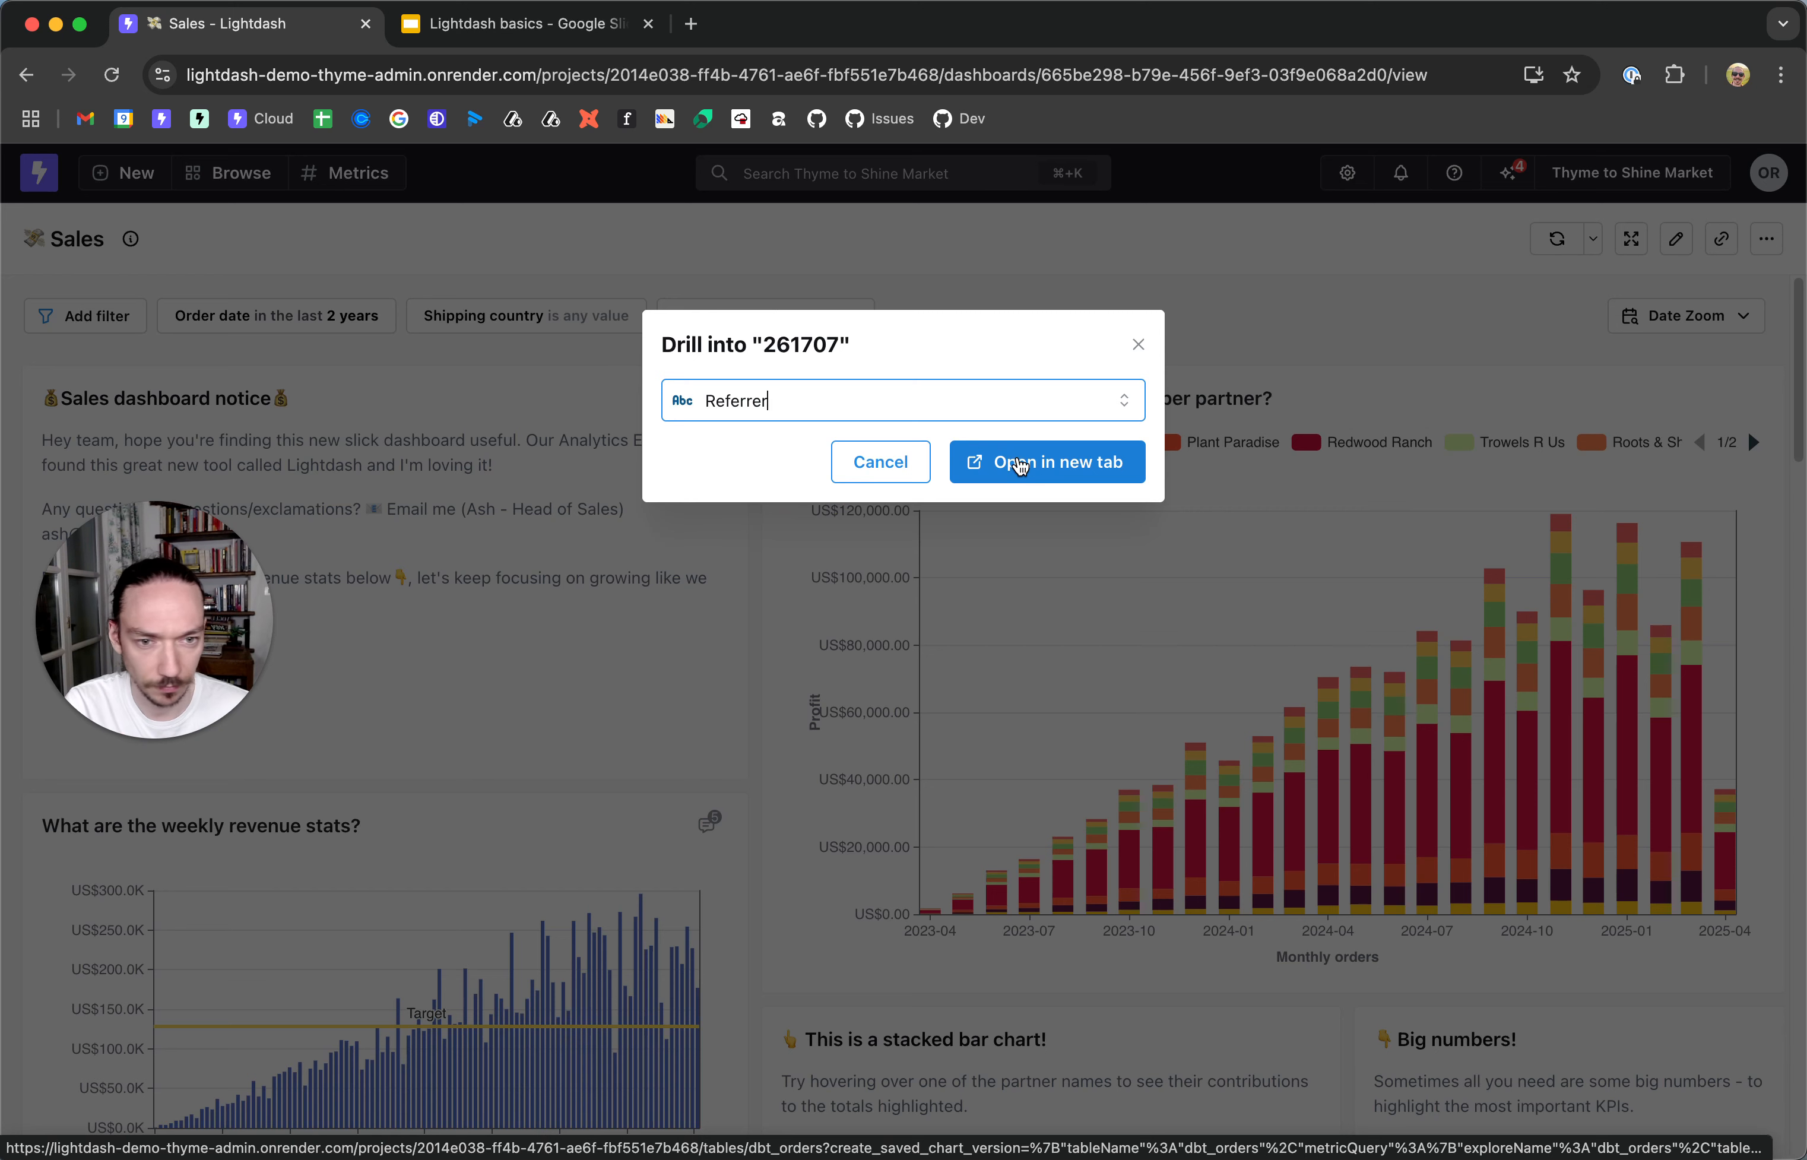
click(1017, 465)
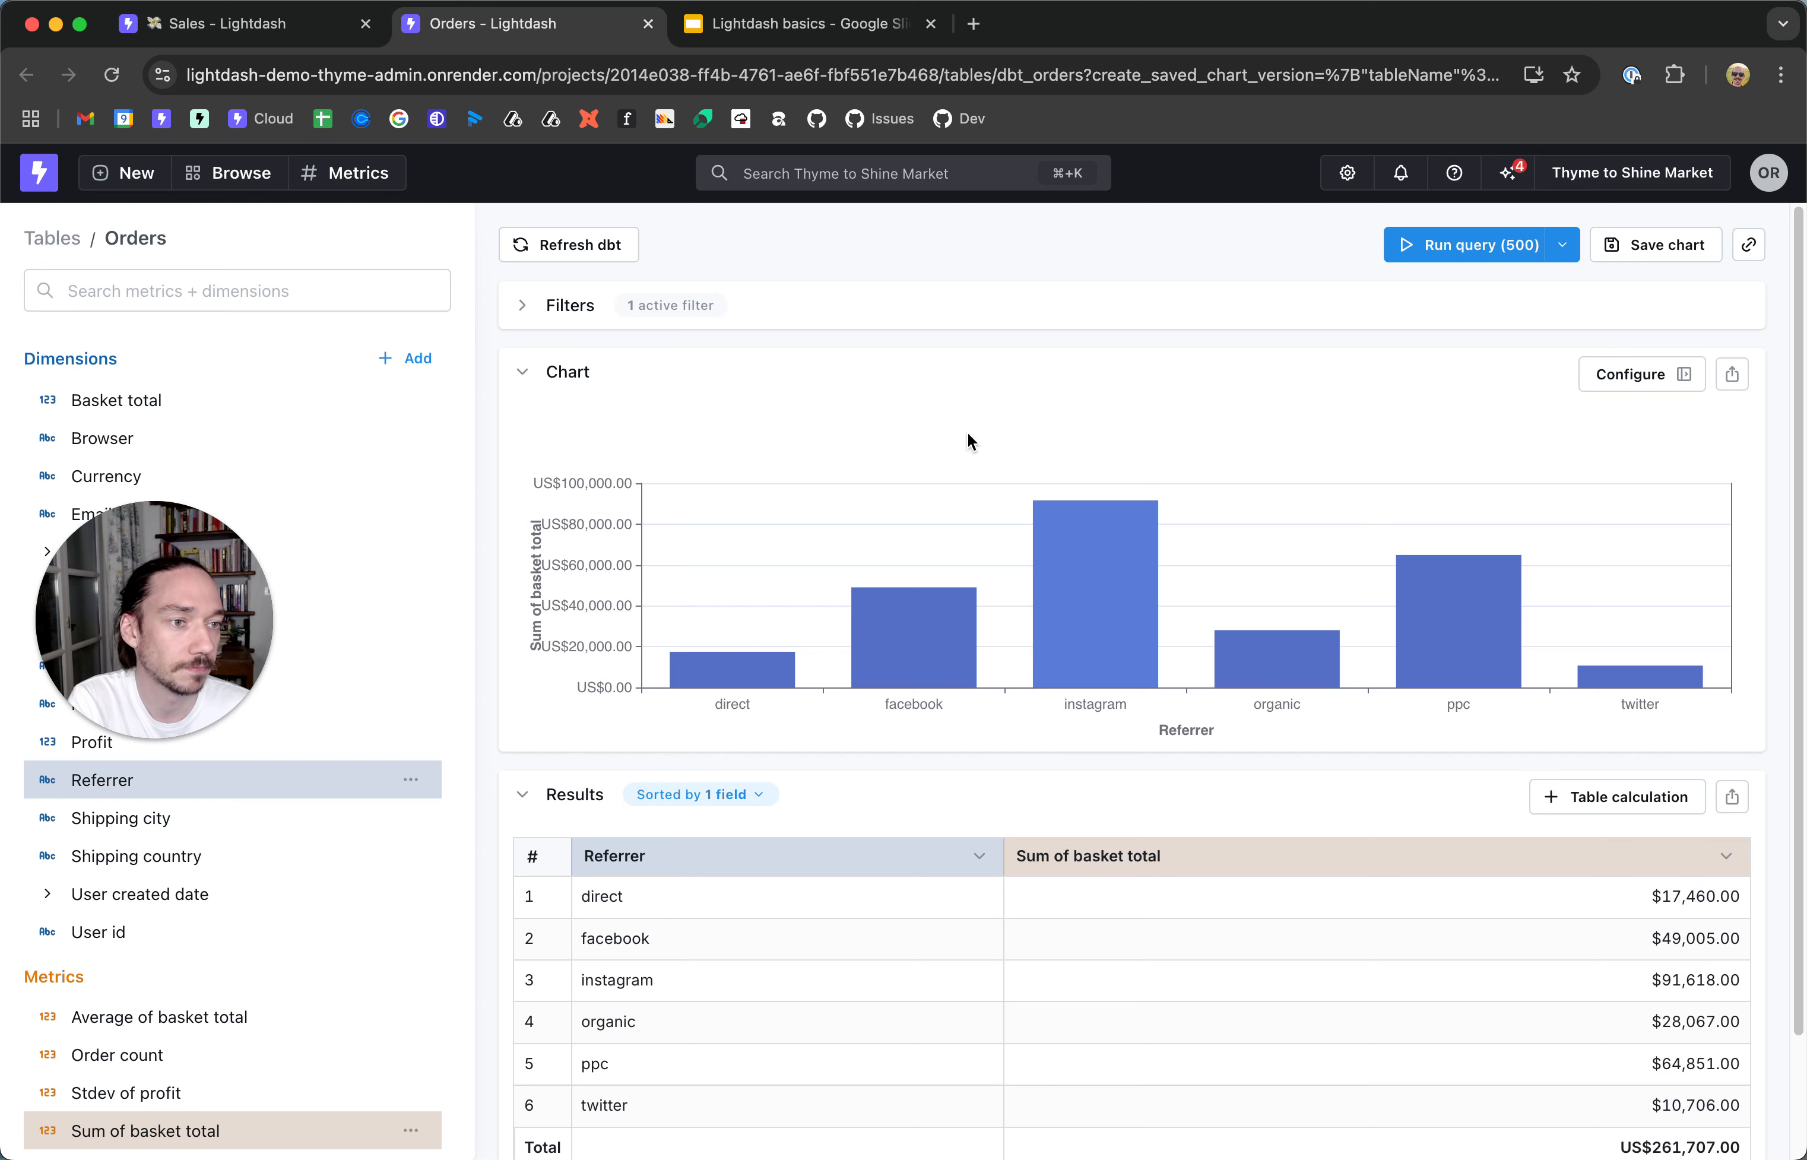
- Return to the Sales dashboard, examine the setup form for a new scheduled delivery and close it without creating a schedule
click(253, 30)
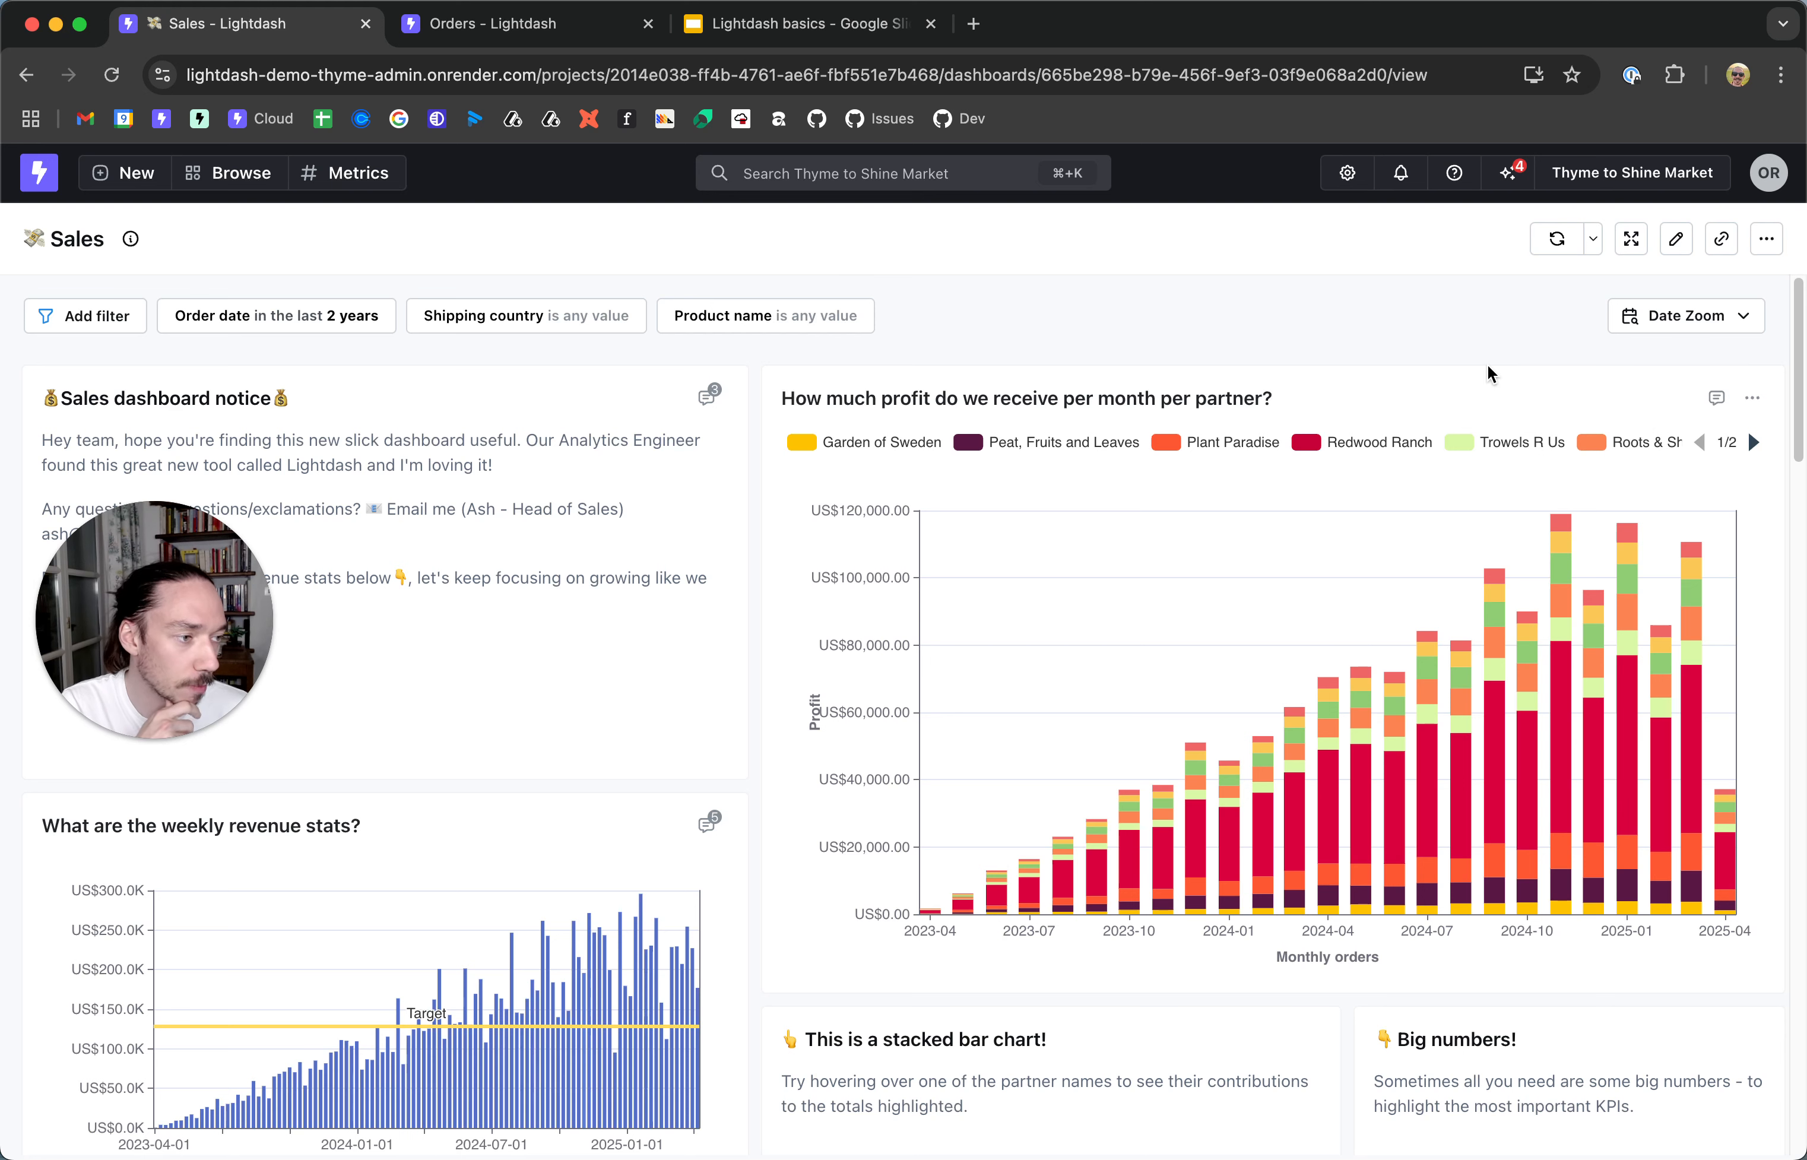
click(1765, 242)
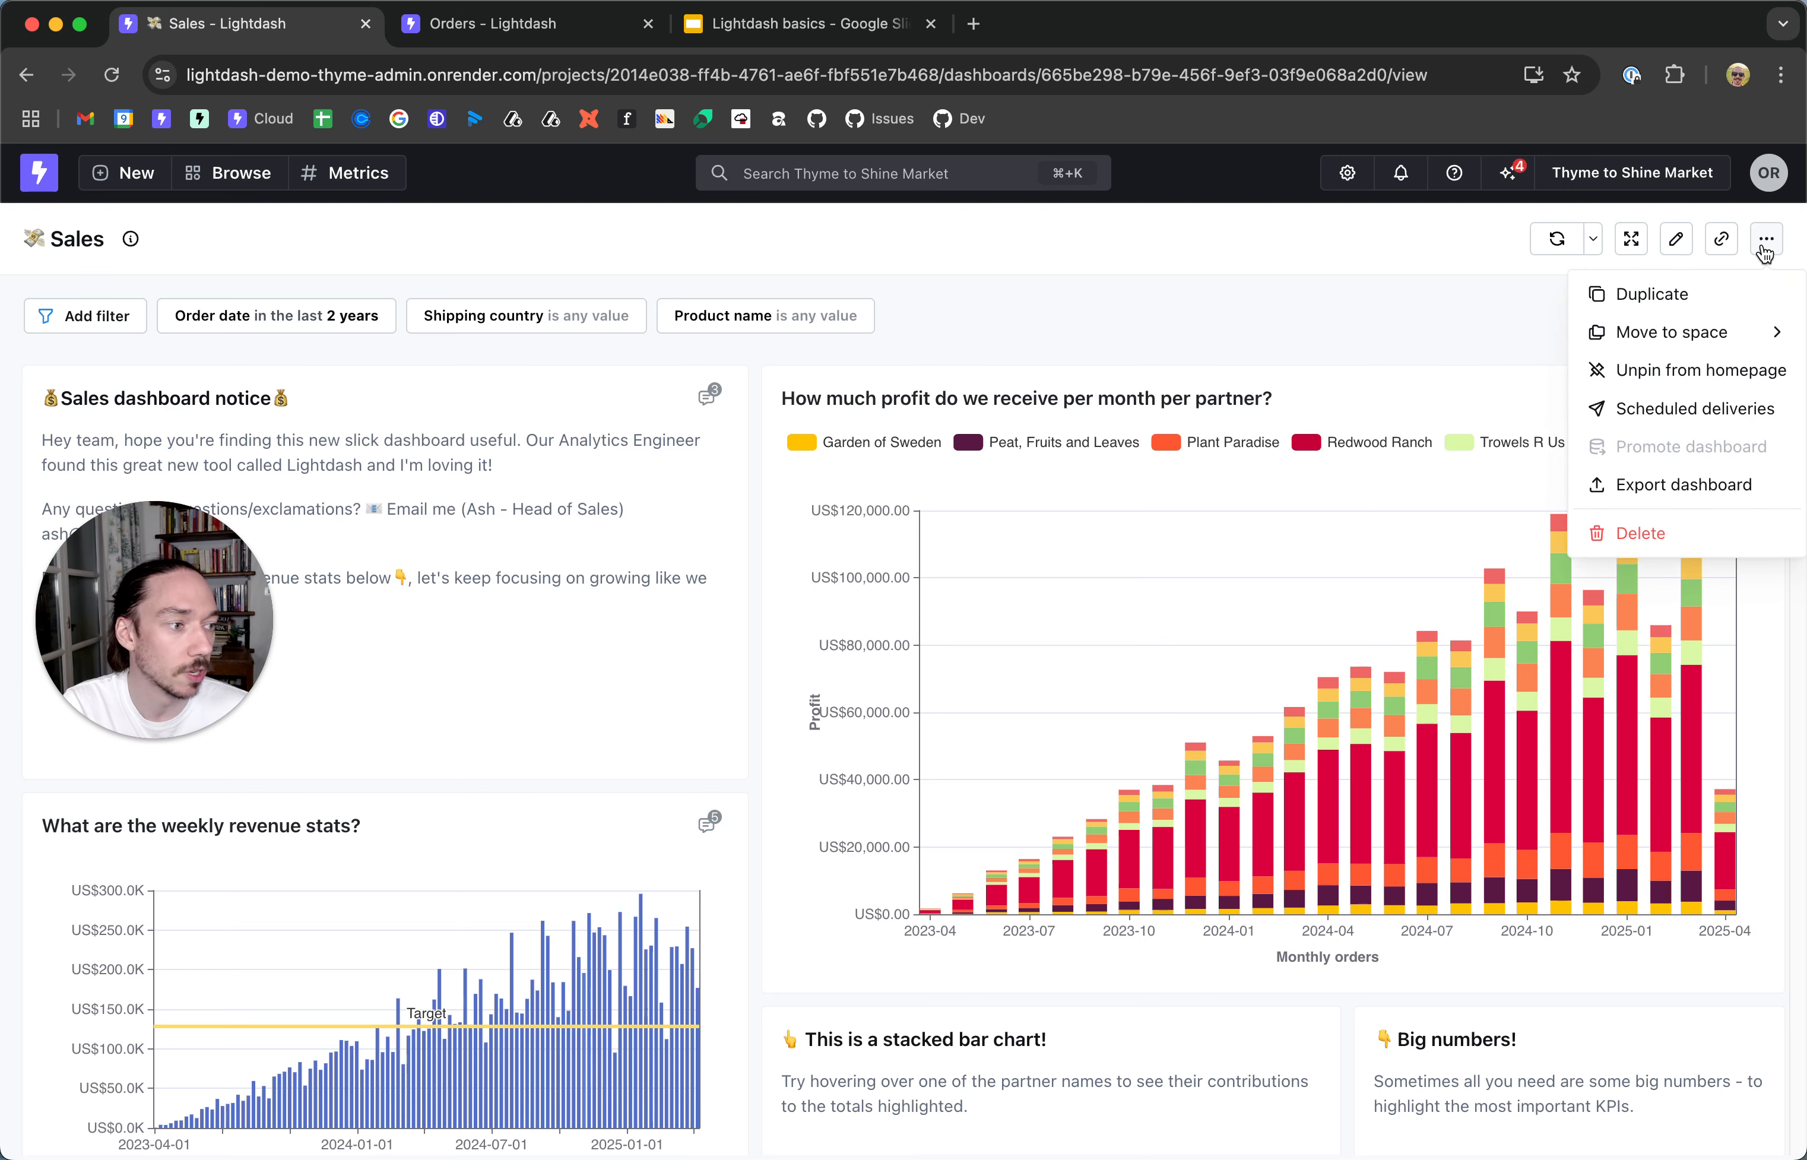
click(1711, 422)
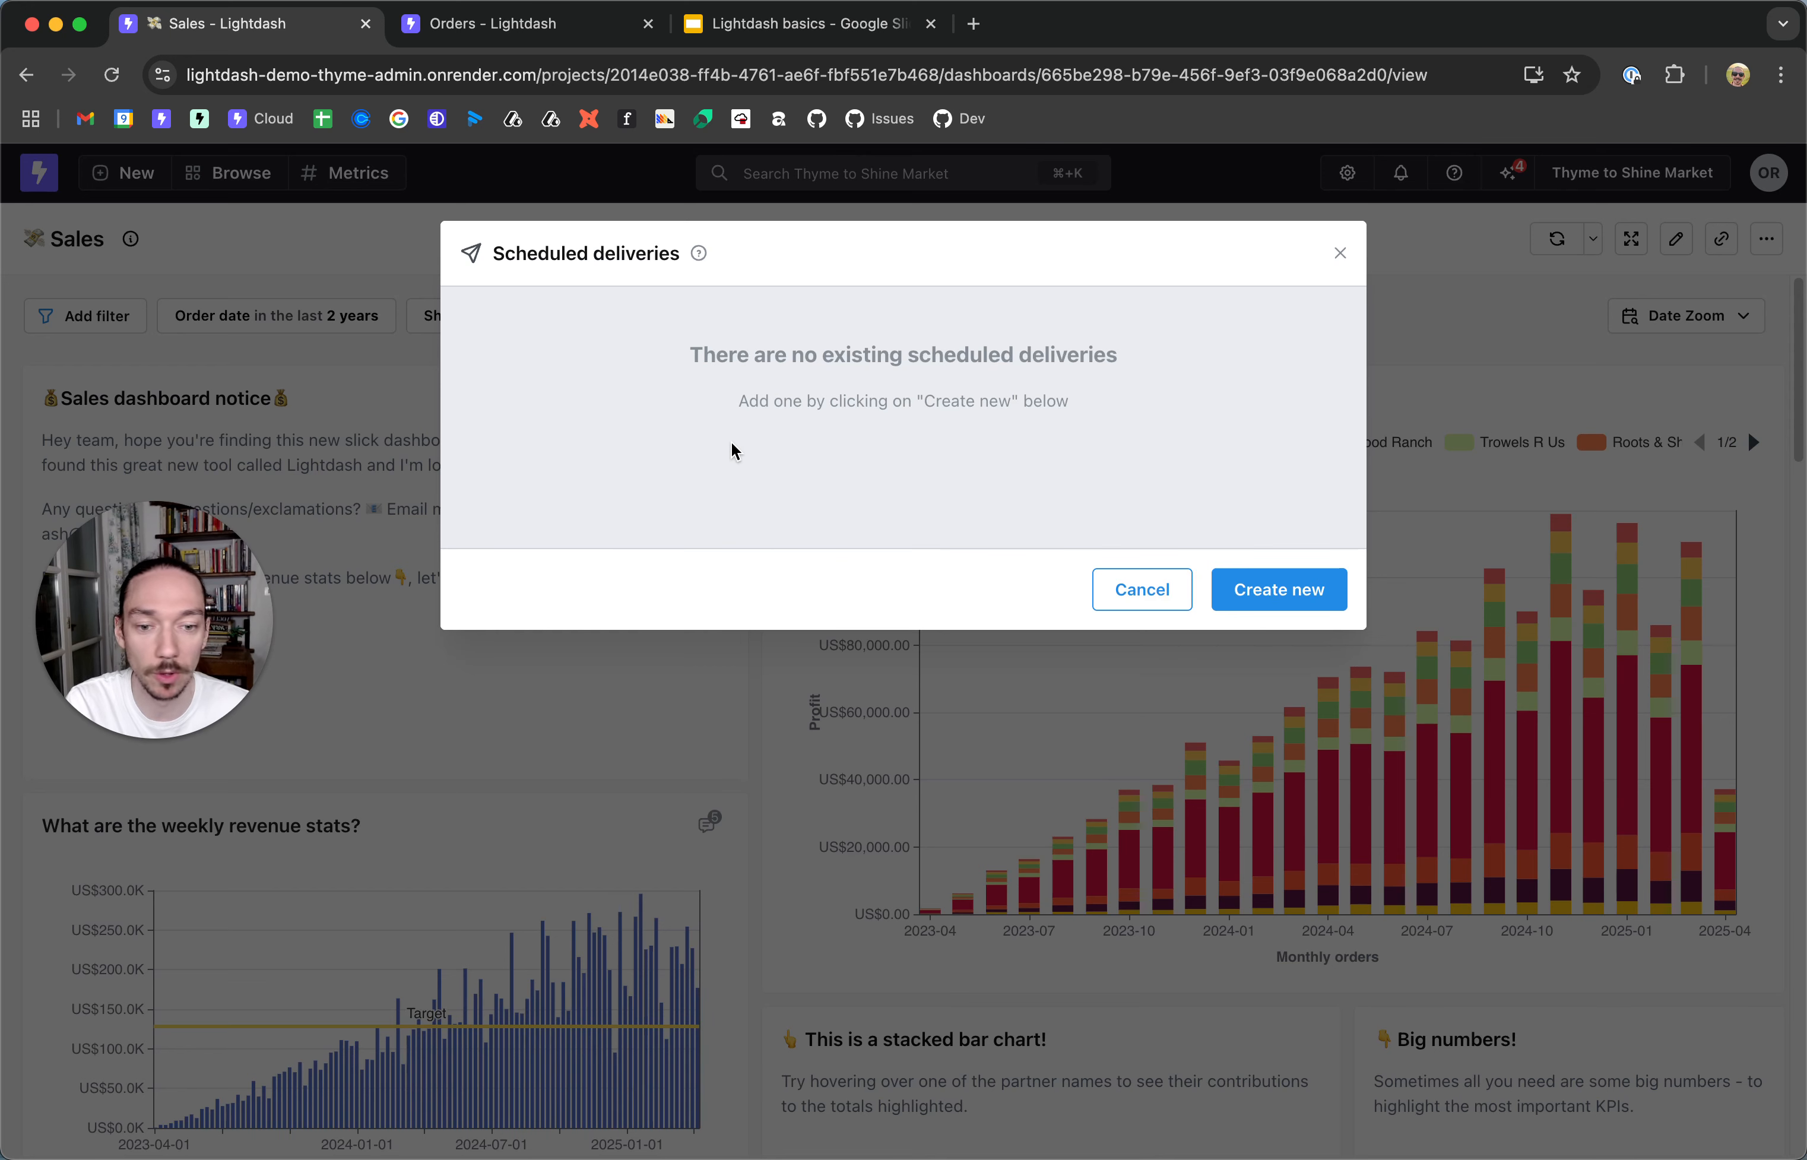
click(1213, 598)
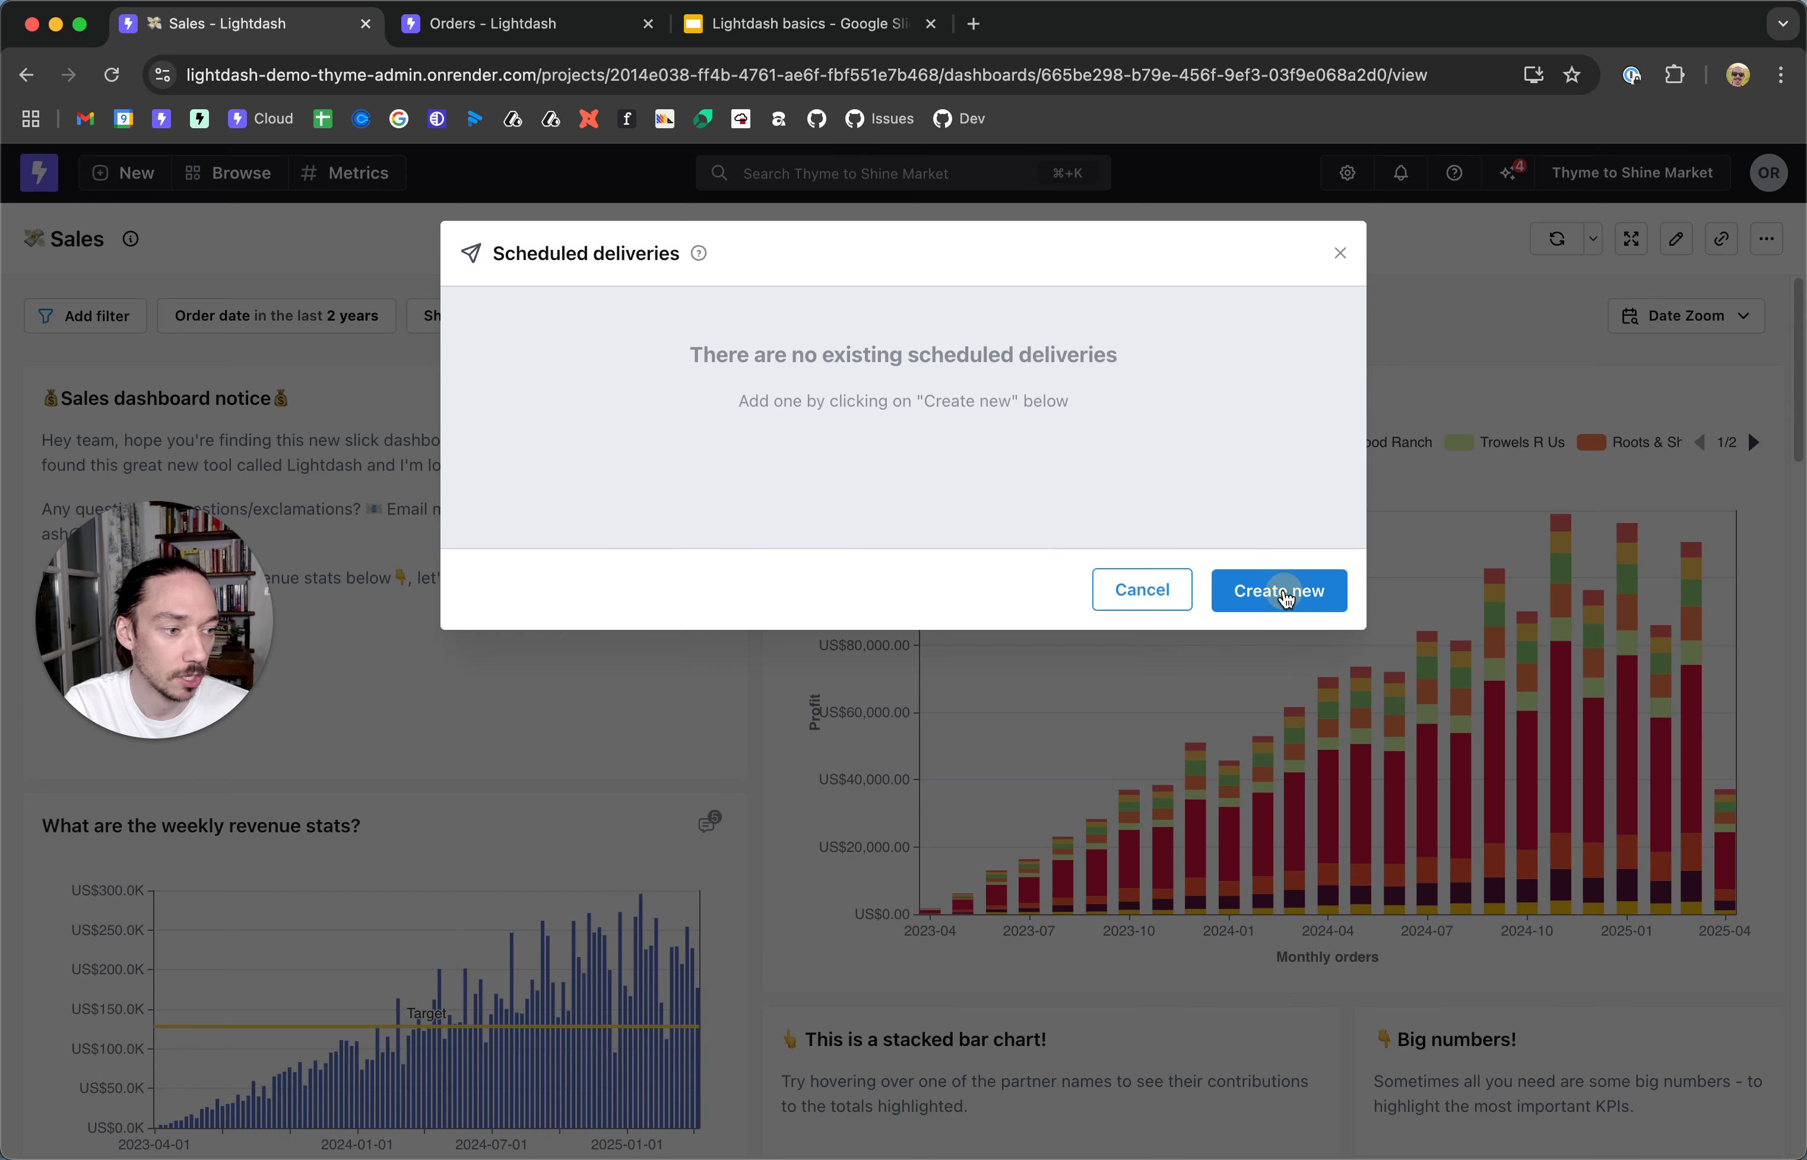
click(605, 400)
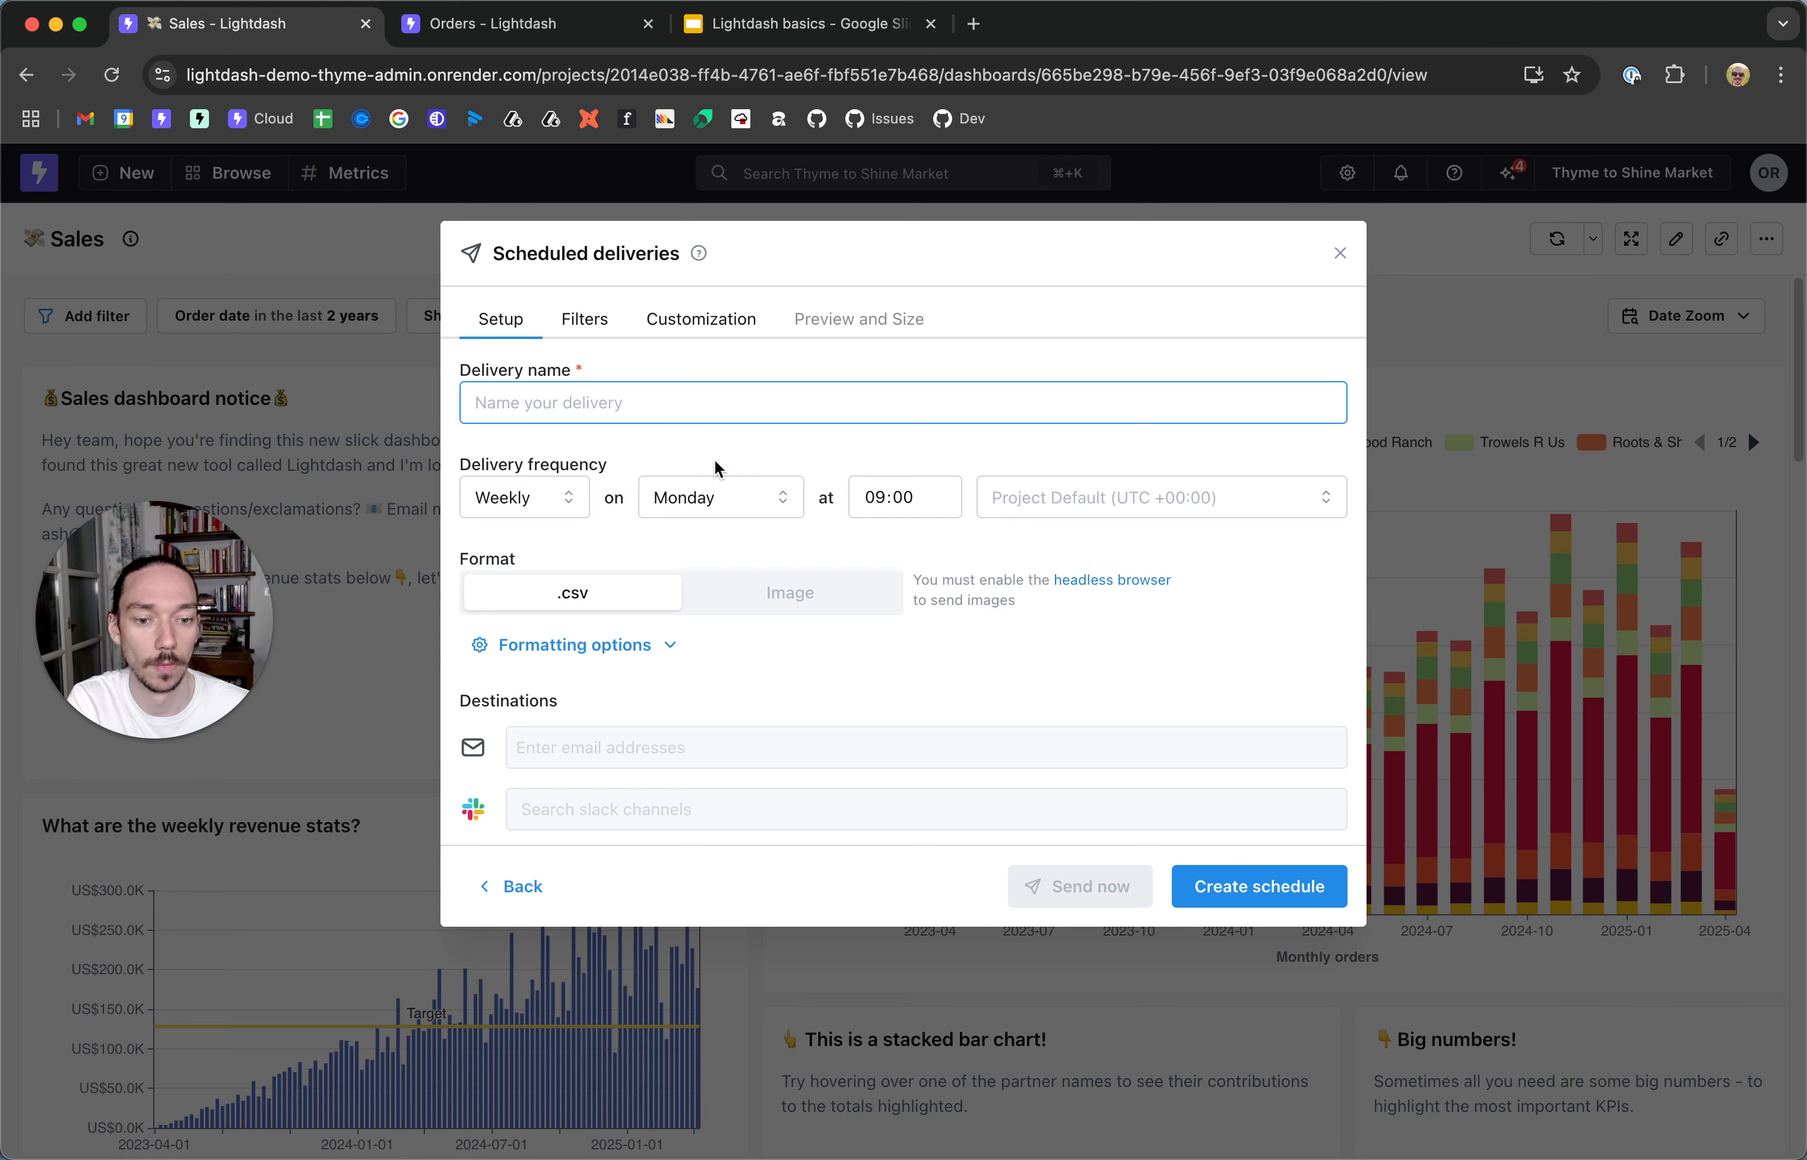
click(1343, 256)
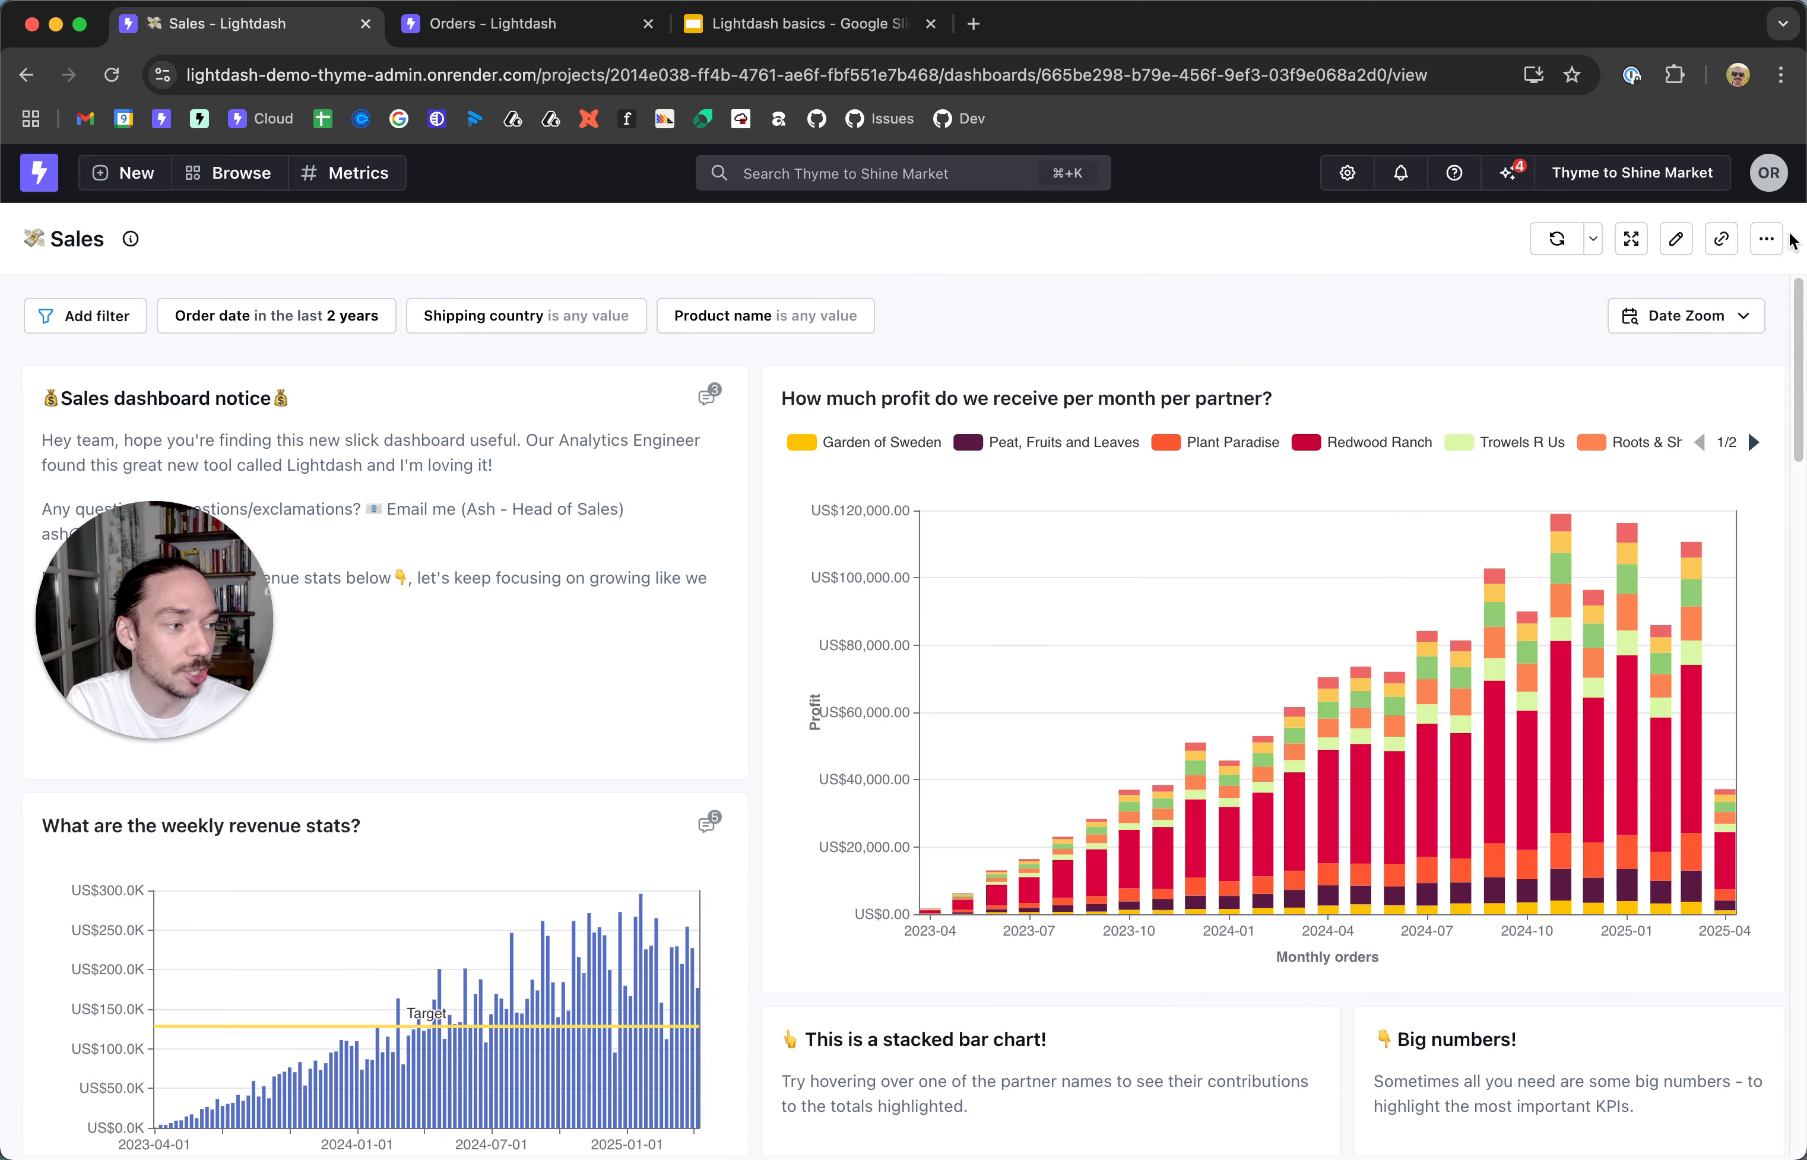
click(1777, 240)
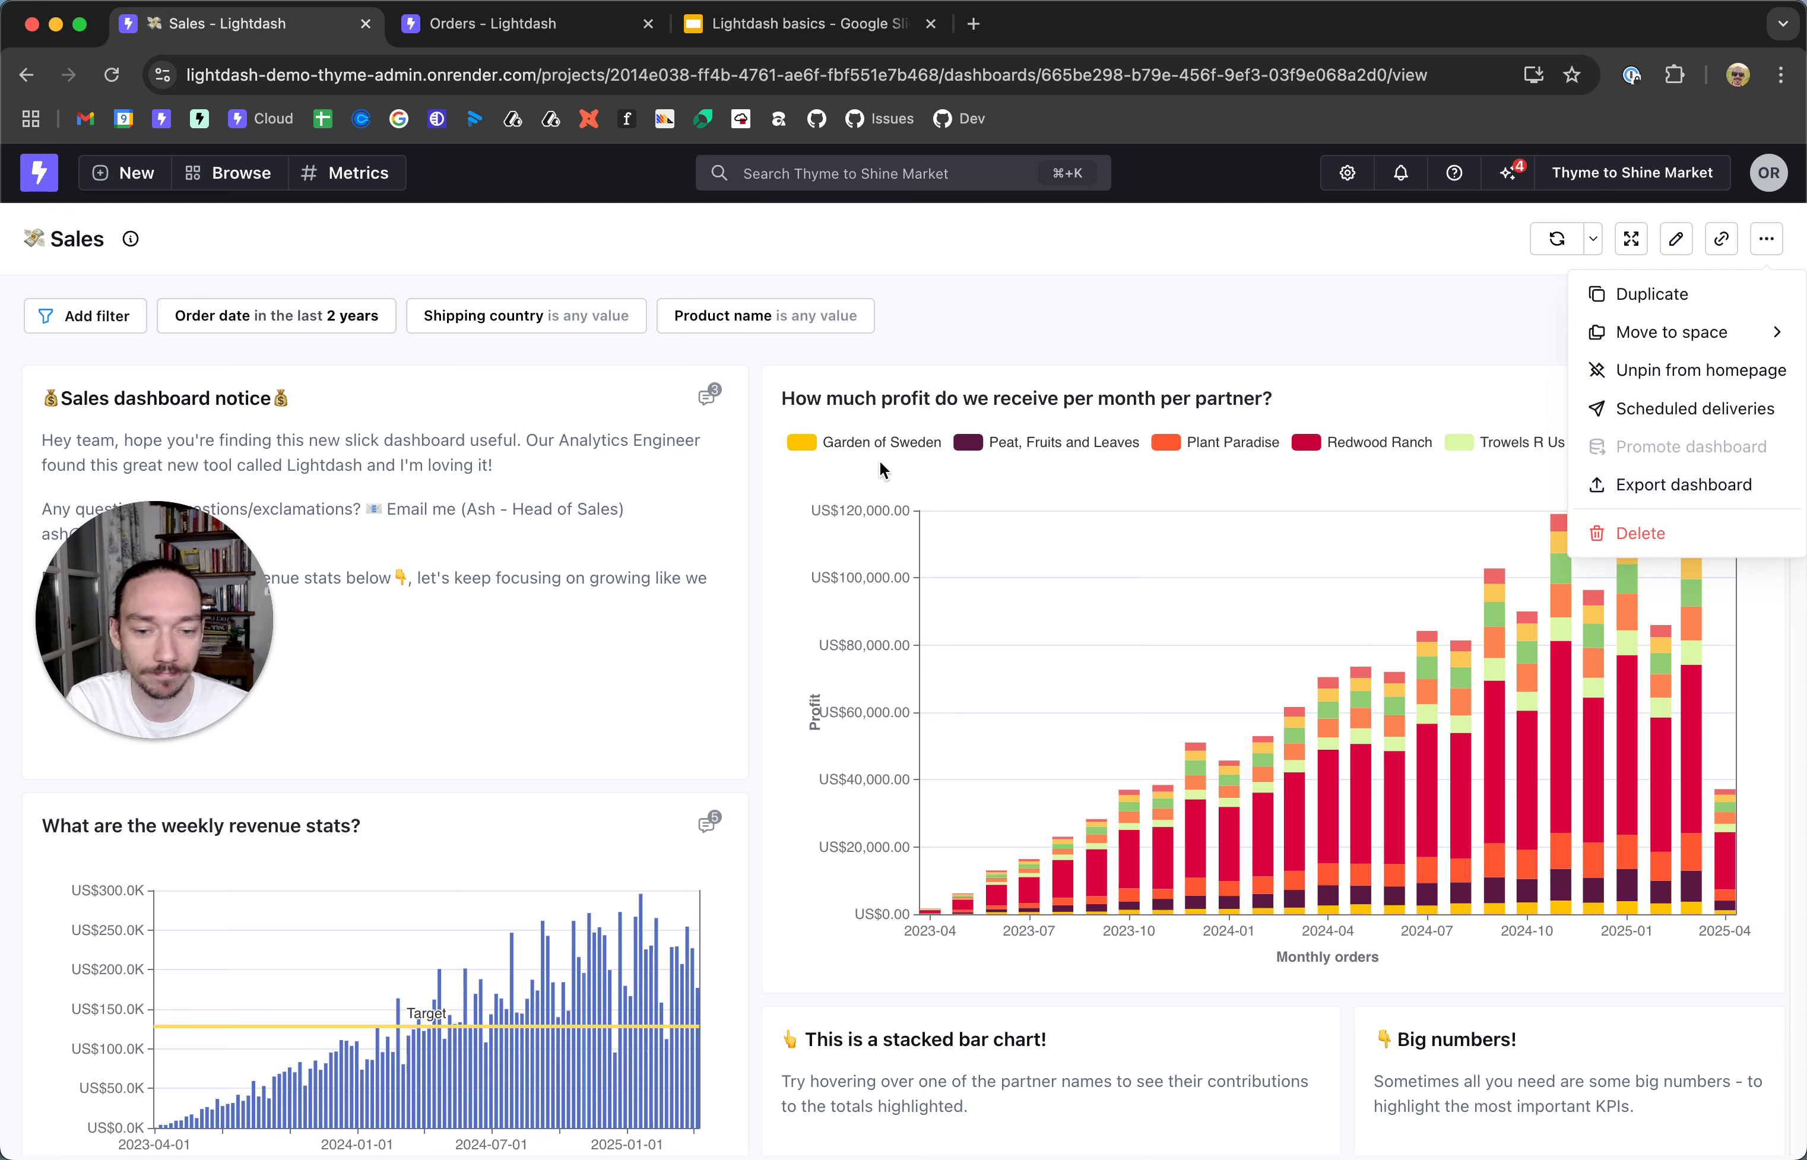
click(1149, 314)
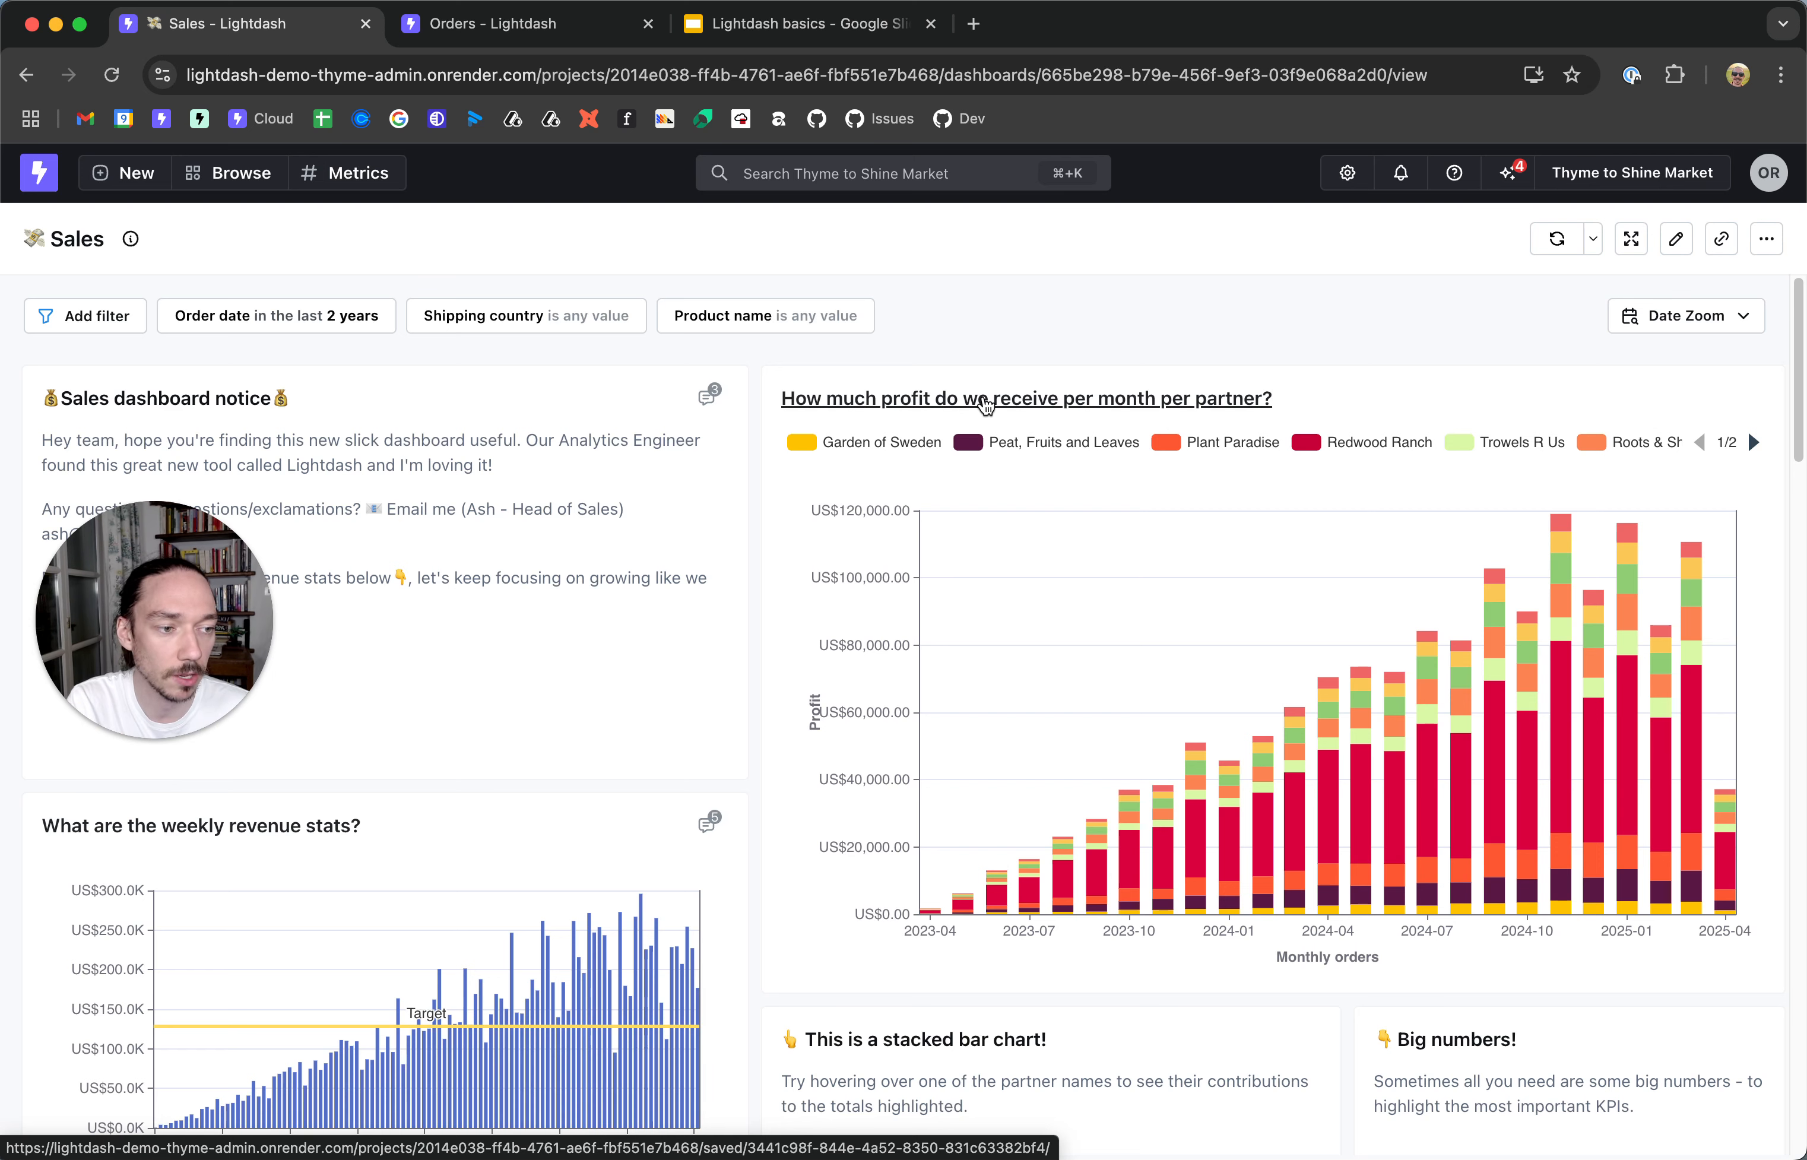
- Open the monthly profit per partner chart on its own page, expand its results and review the image and CSV export options
click(980, 403)
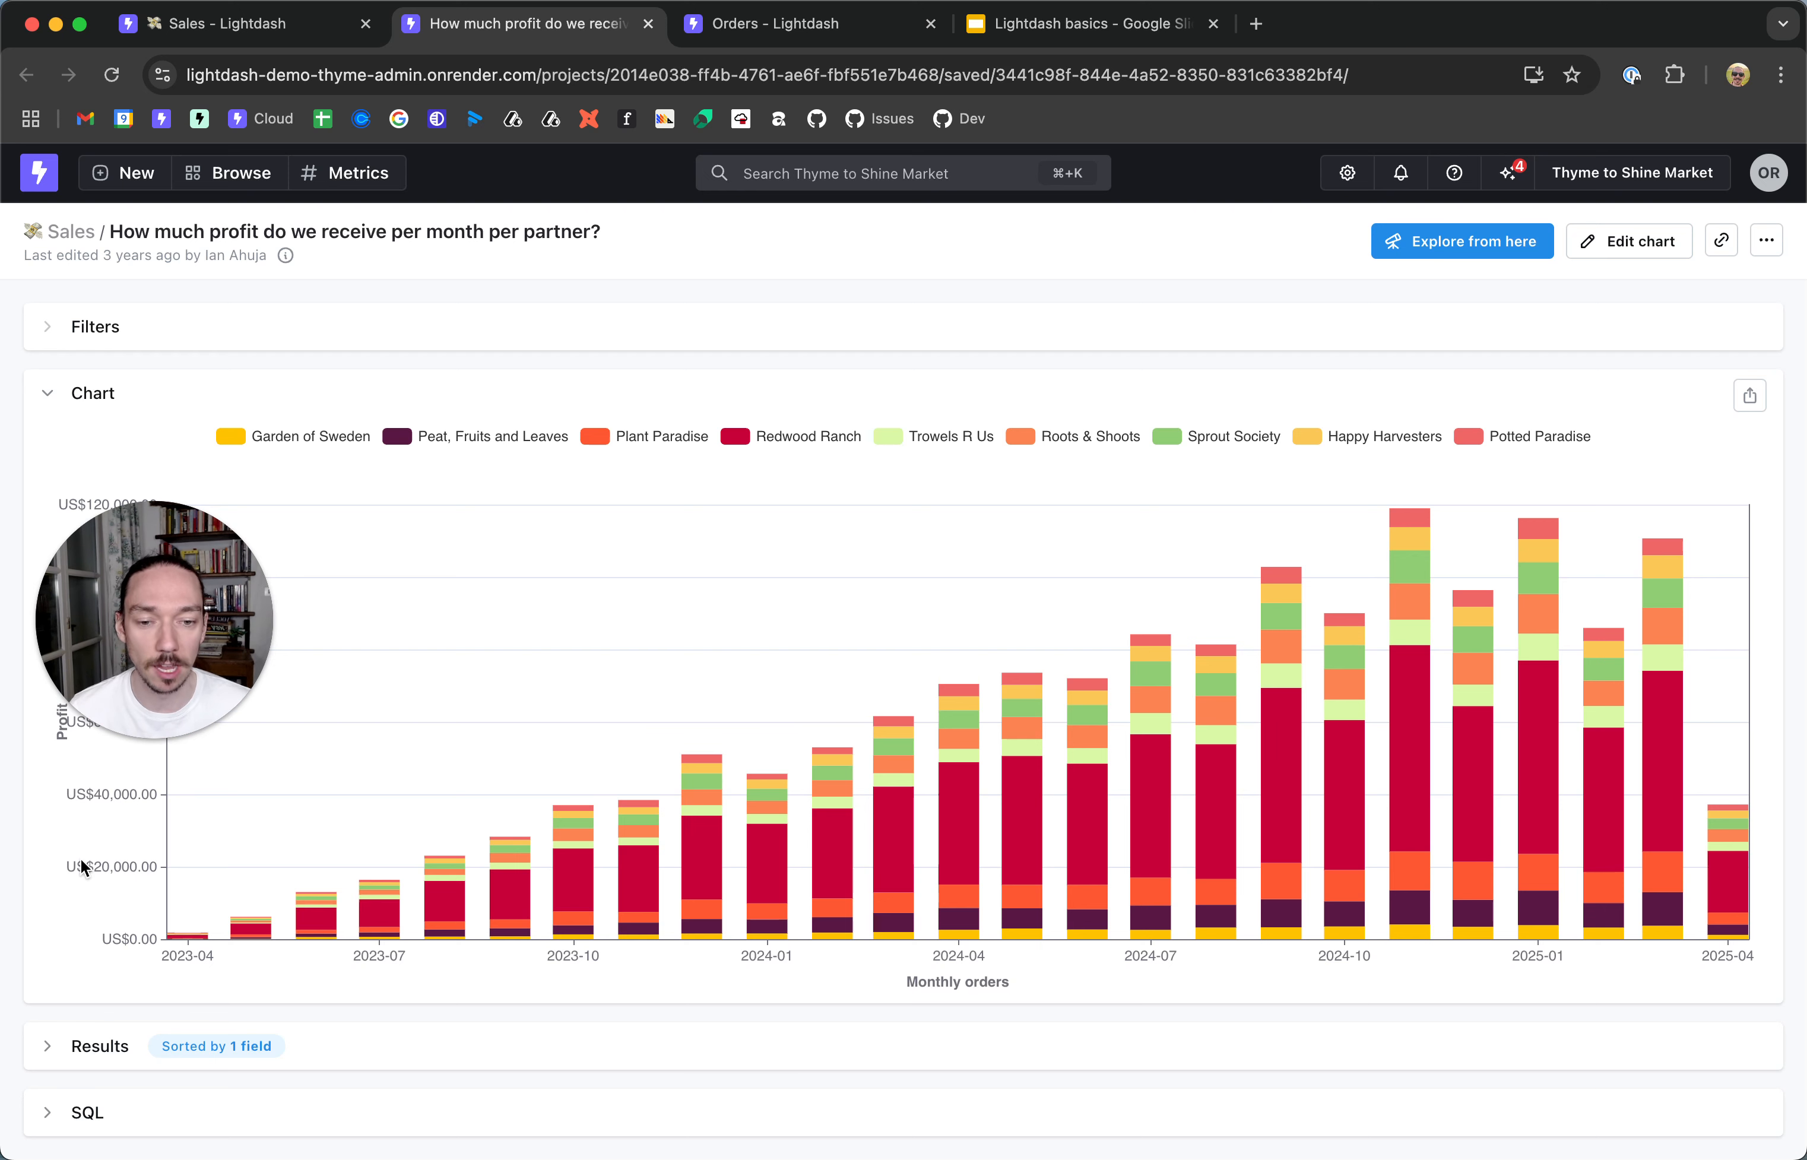
click(44, 1049)
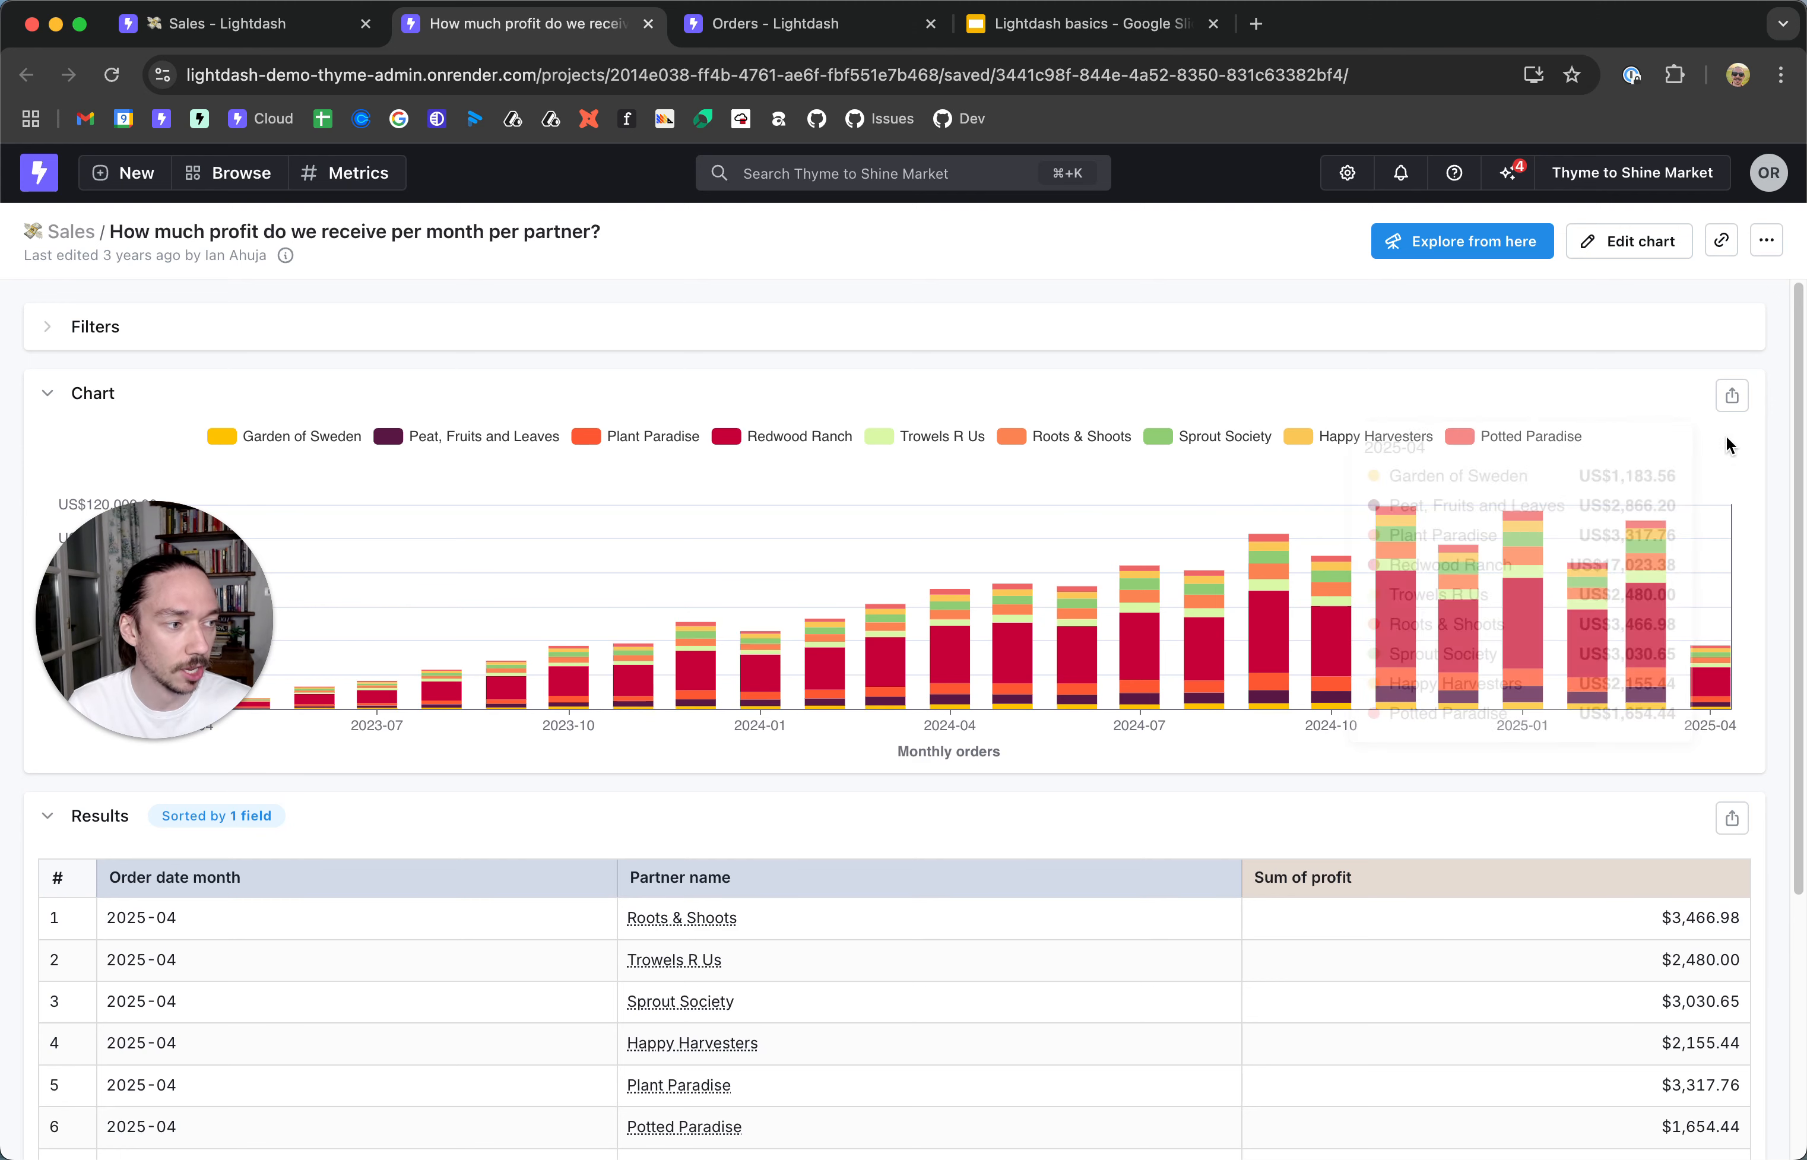
click(1730, 395)
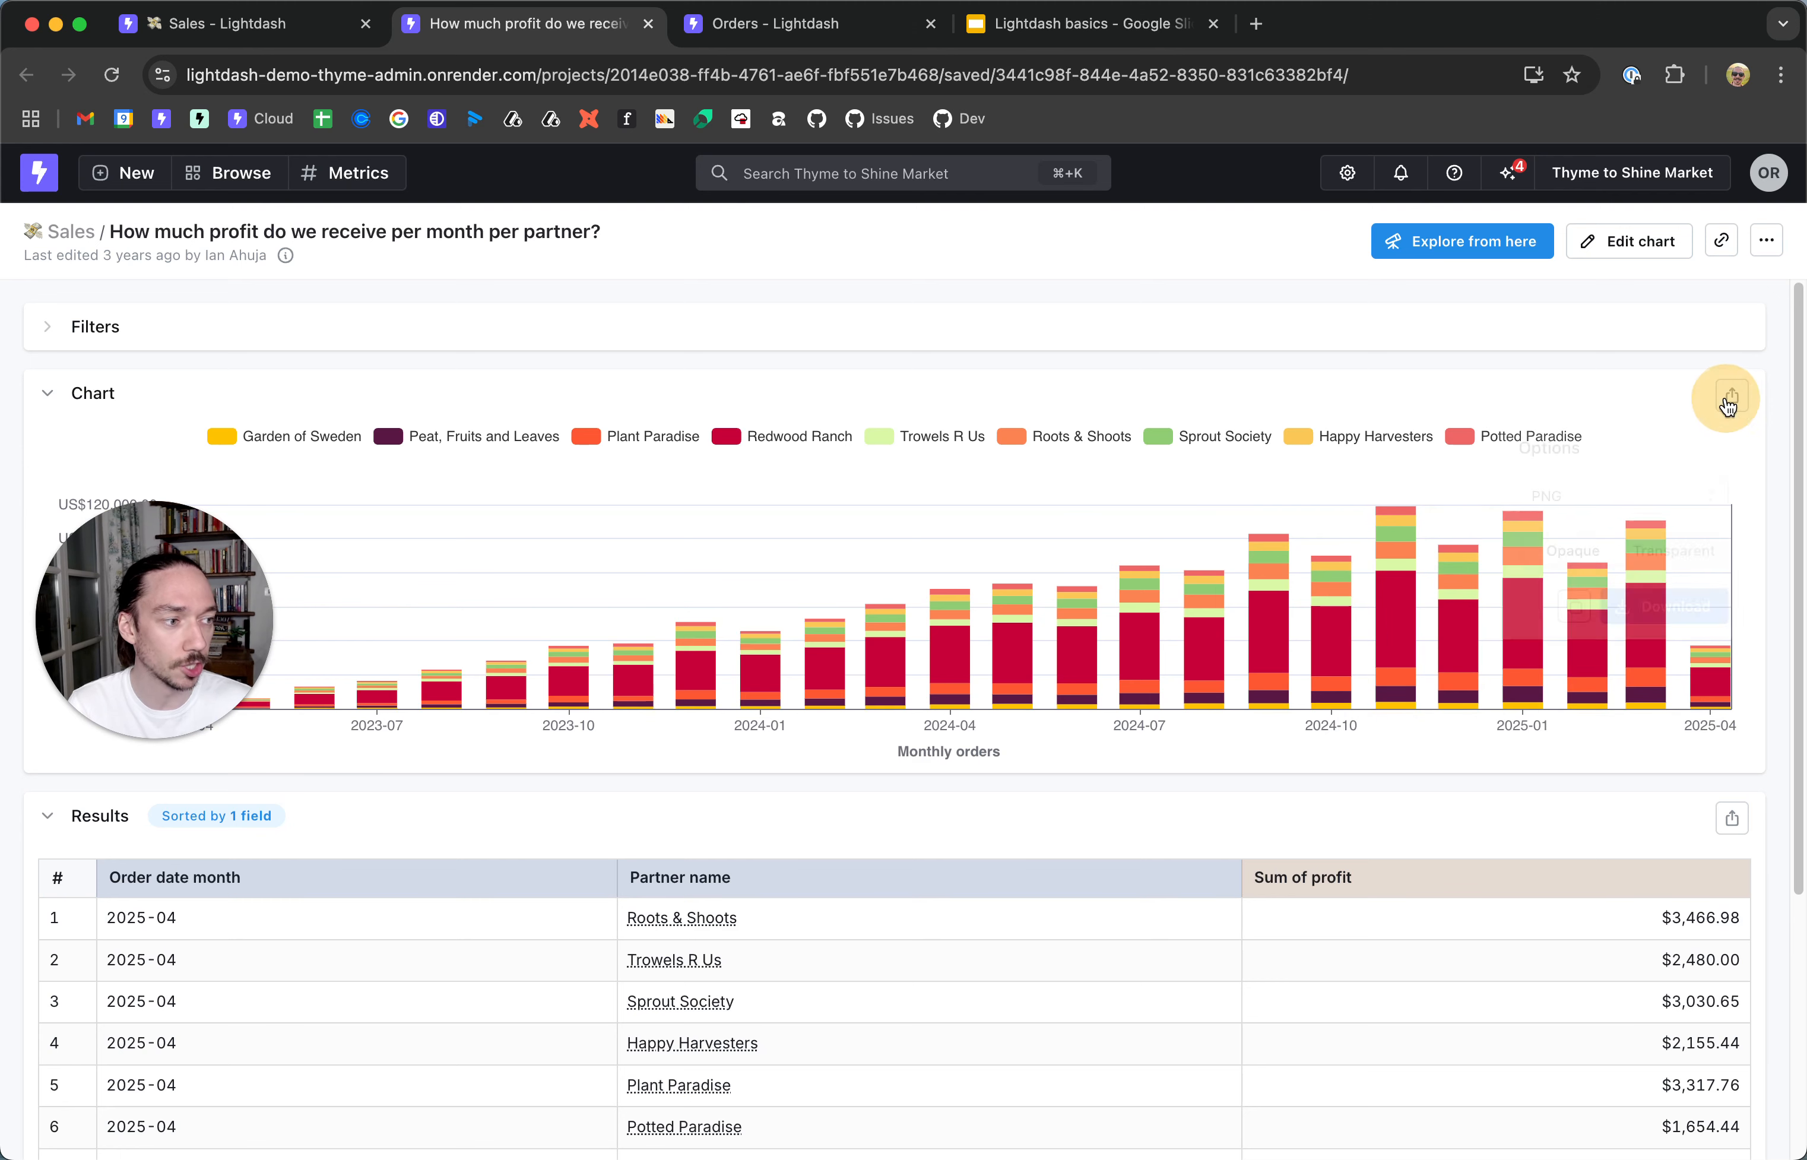
click(1732, 819)
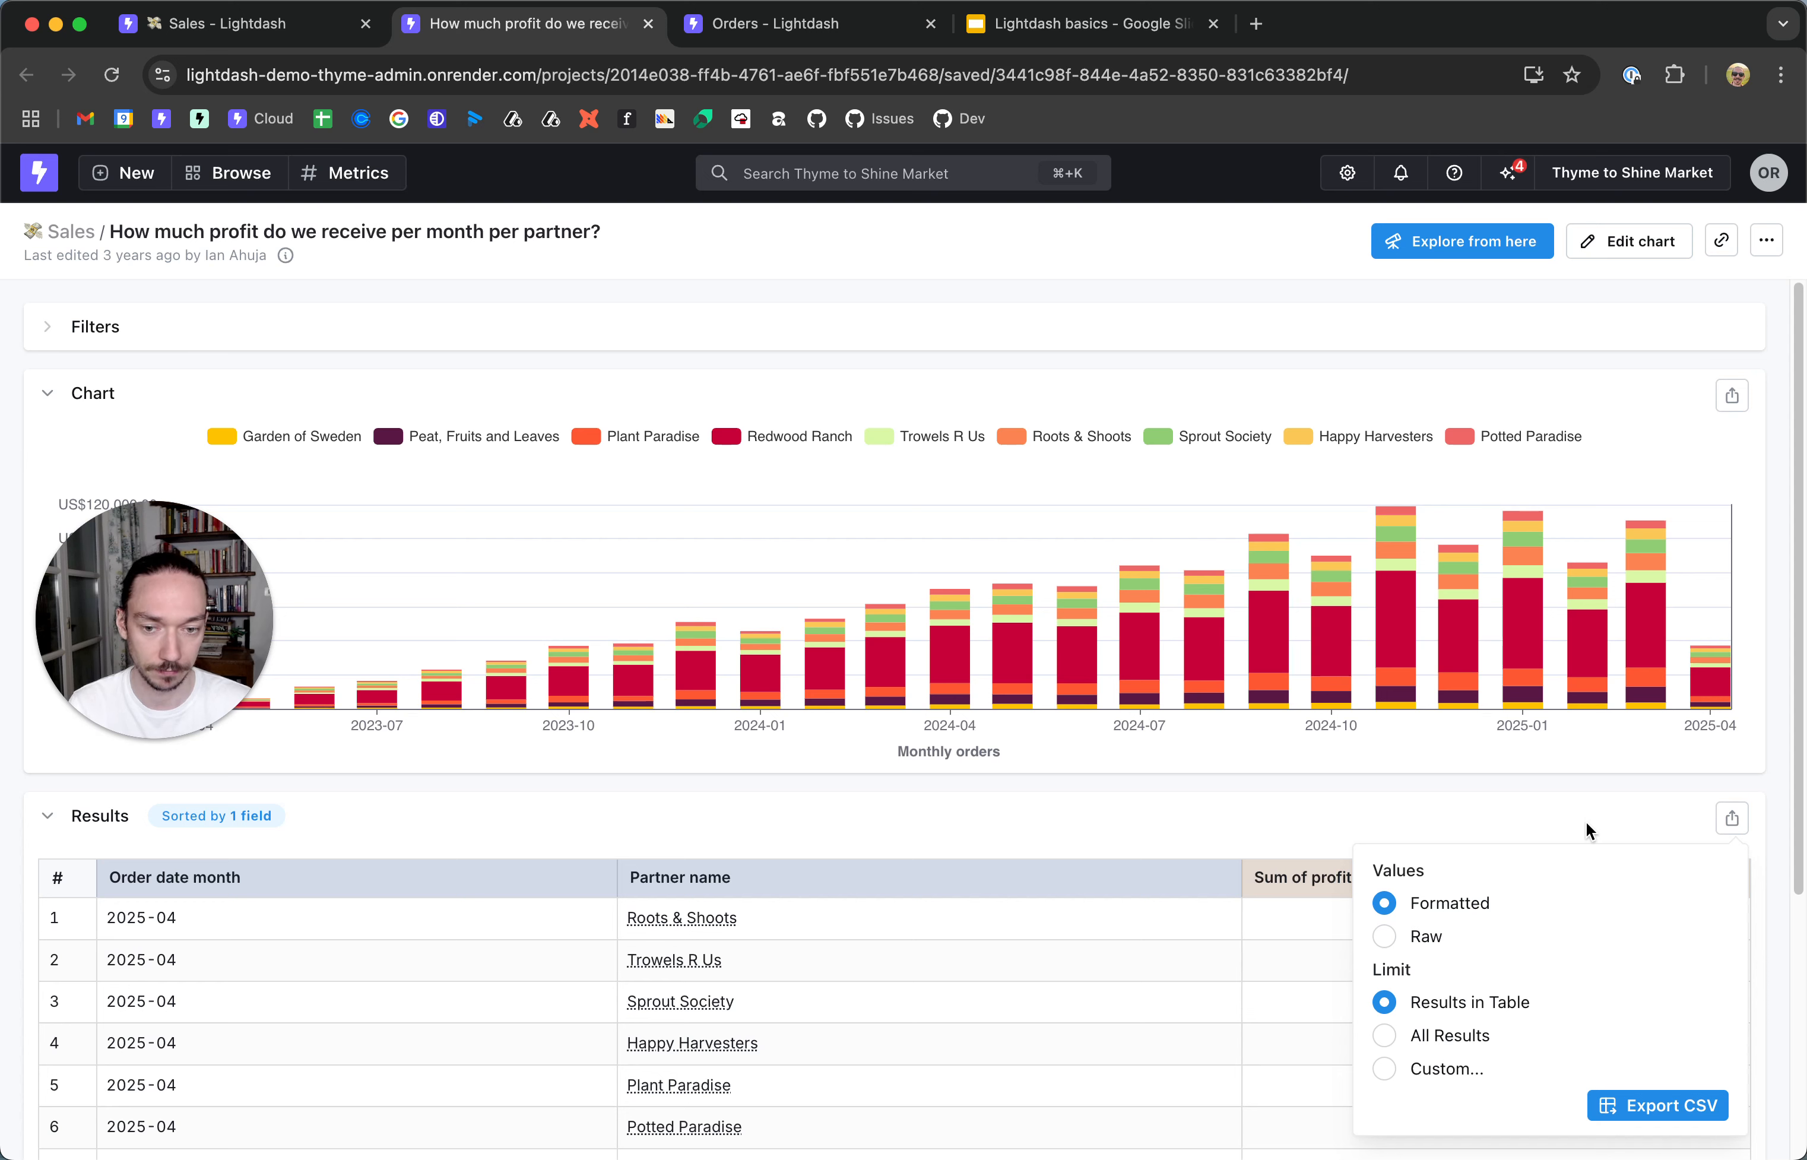
click(1386, 799)
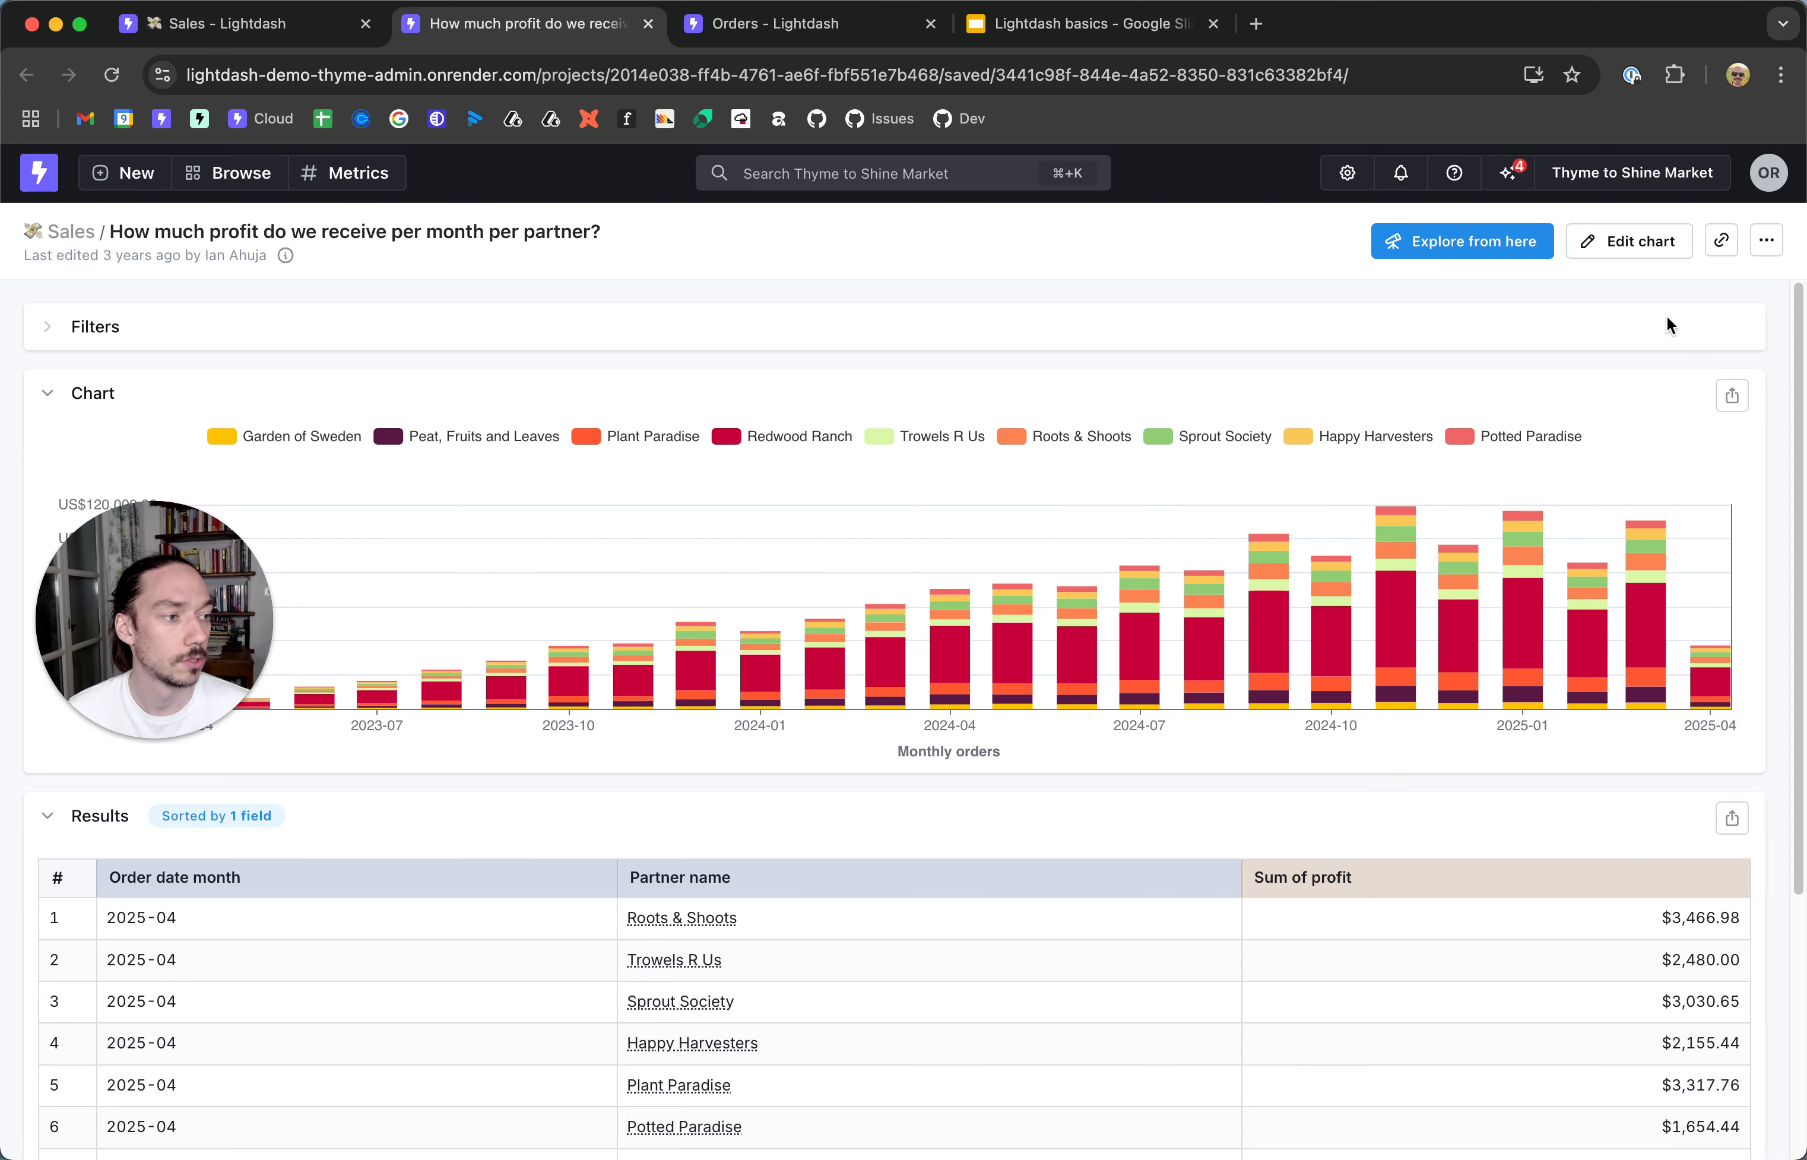
- View the profit chart's further options and examine the metadata and example sheets of the demo sync file in Google Sheets
click(1766, 243)
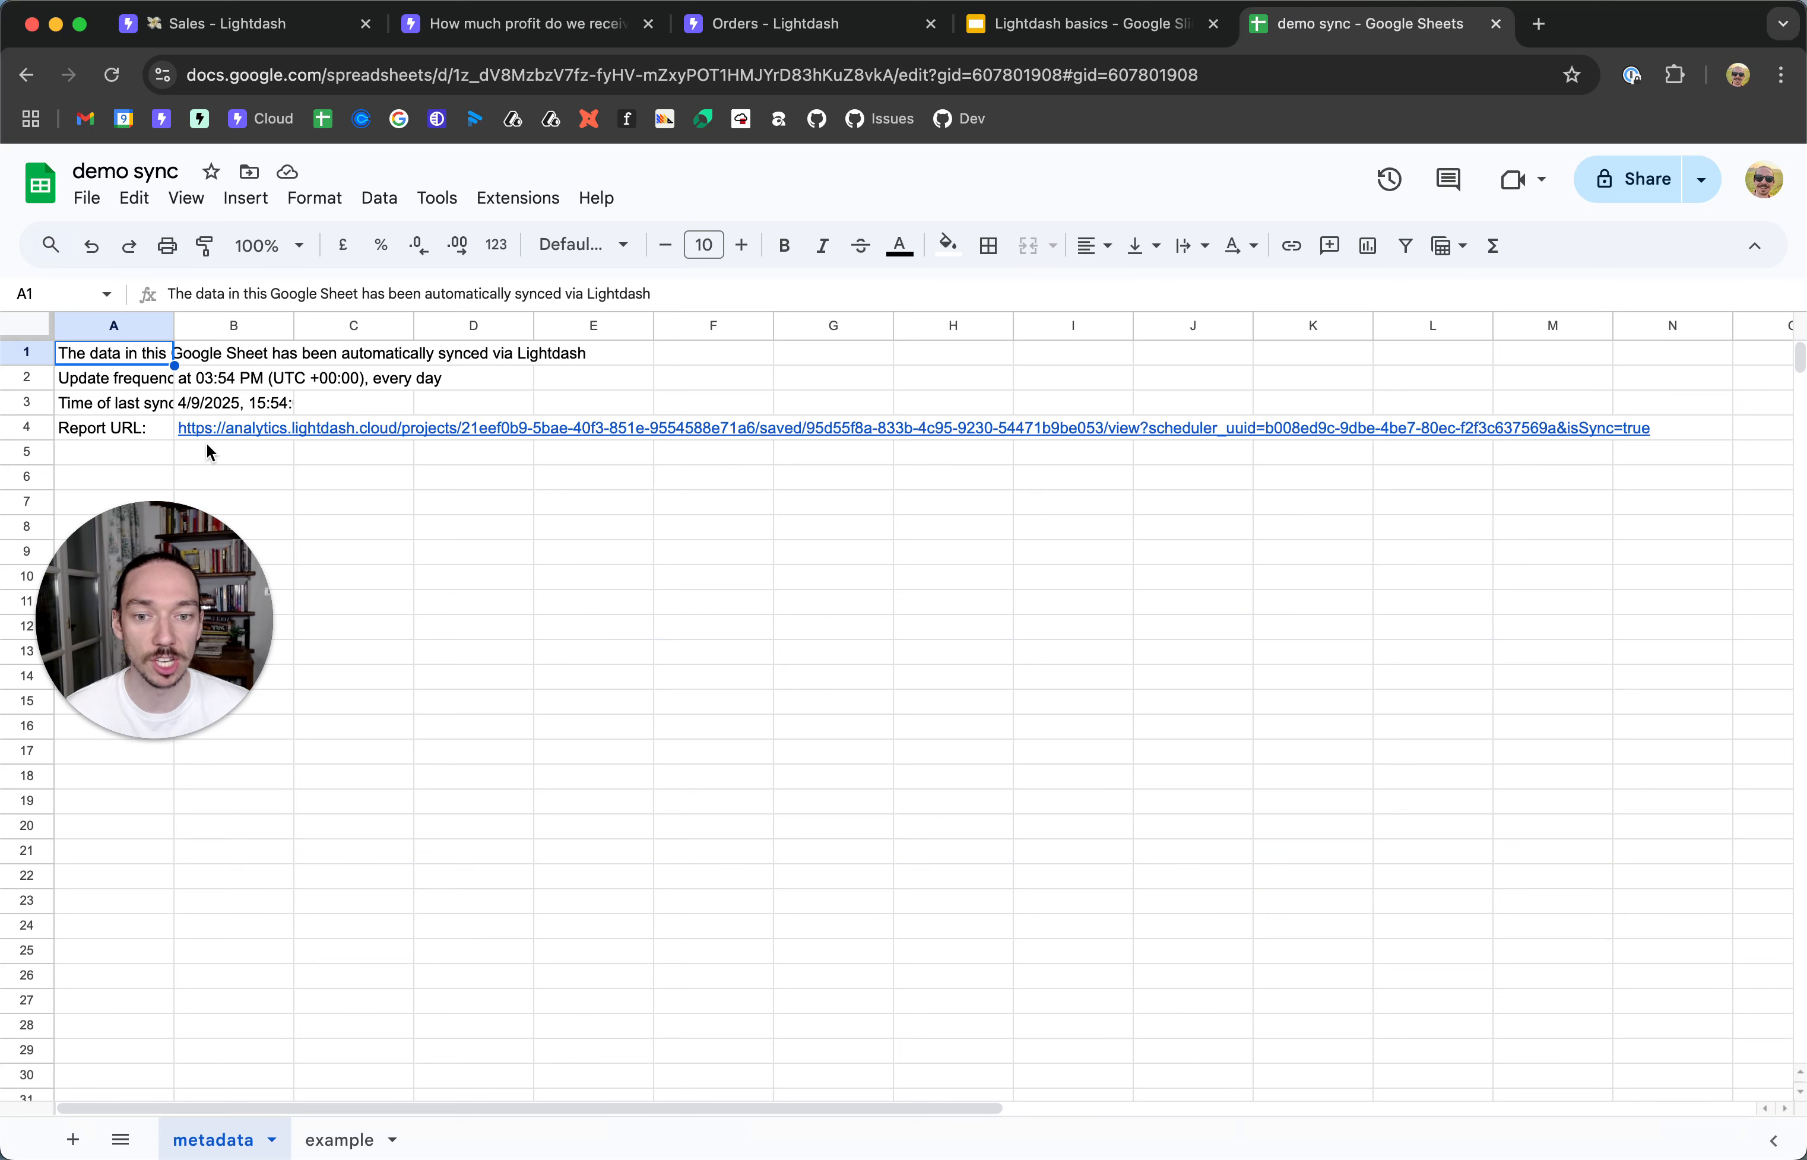
mouse_move(215, 432)
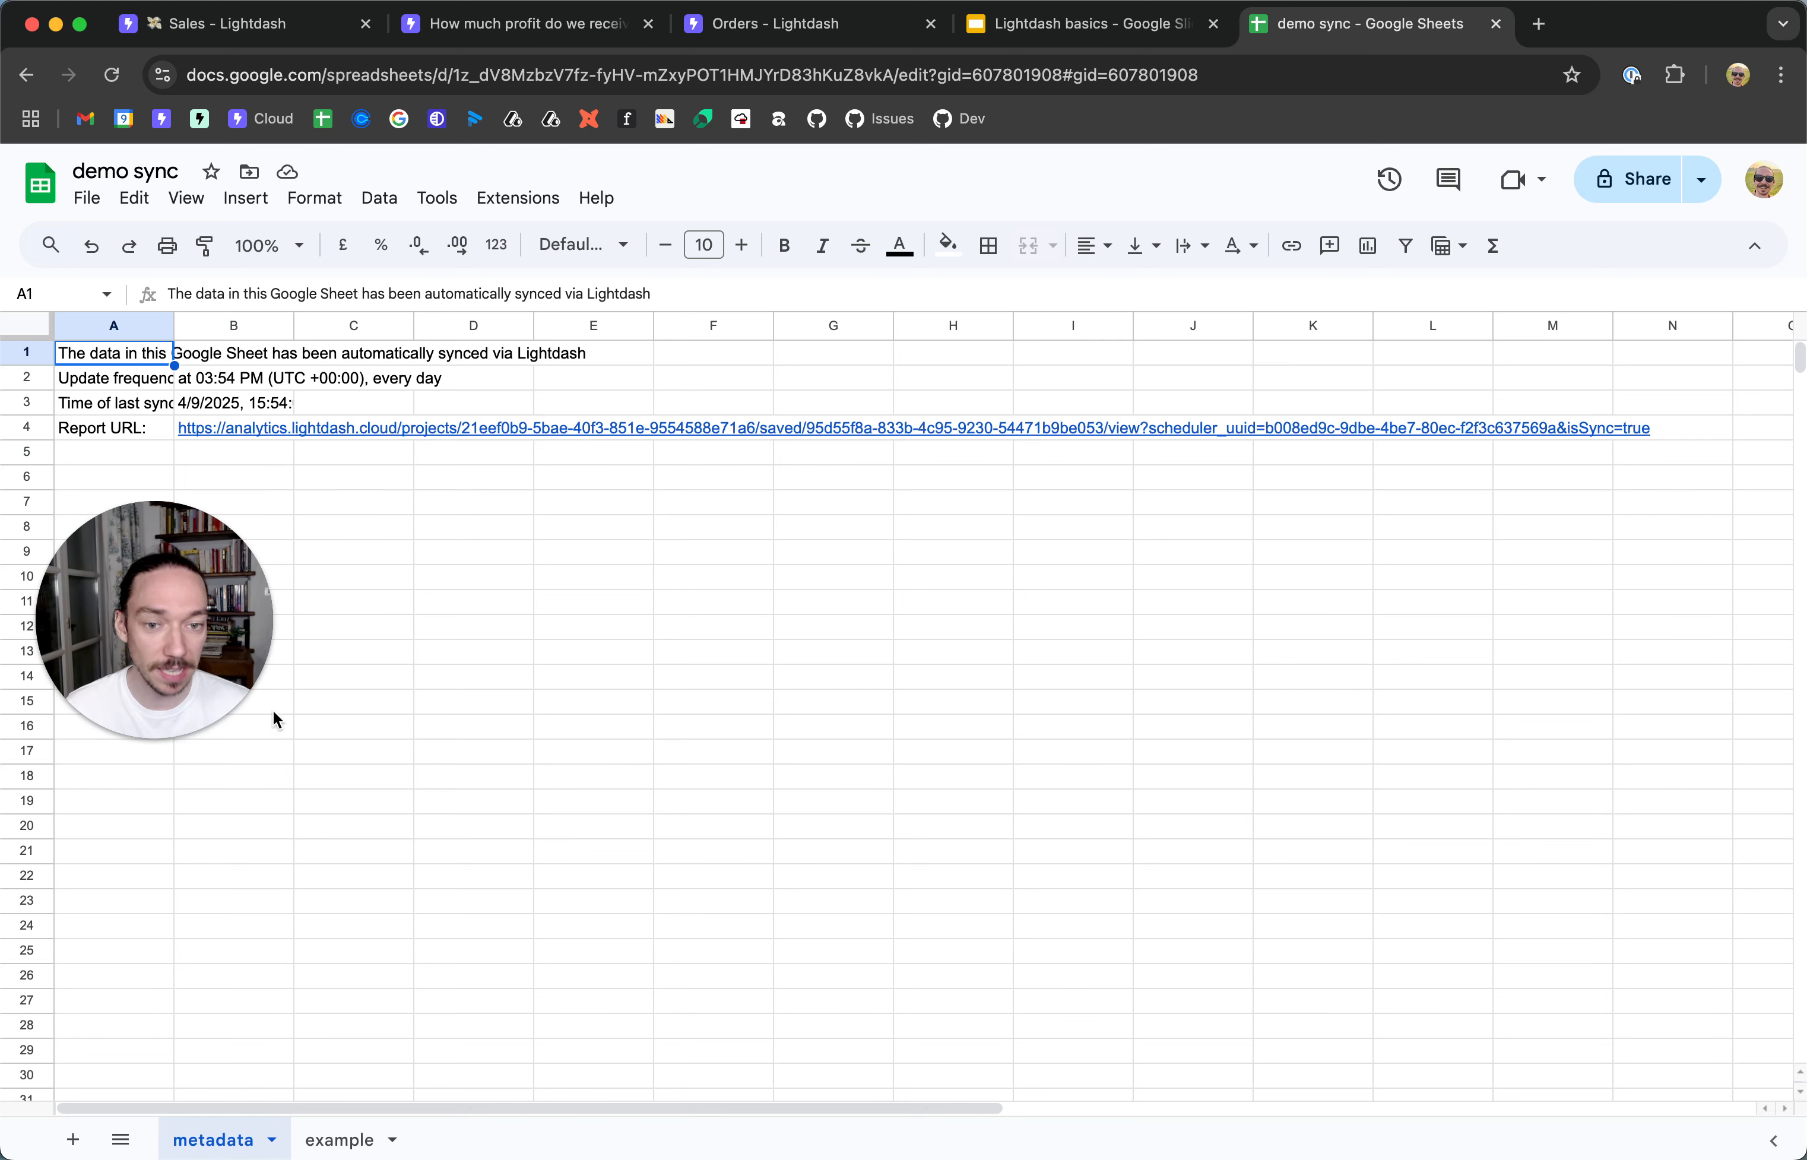
click(324, 1143)
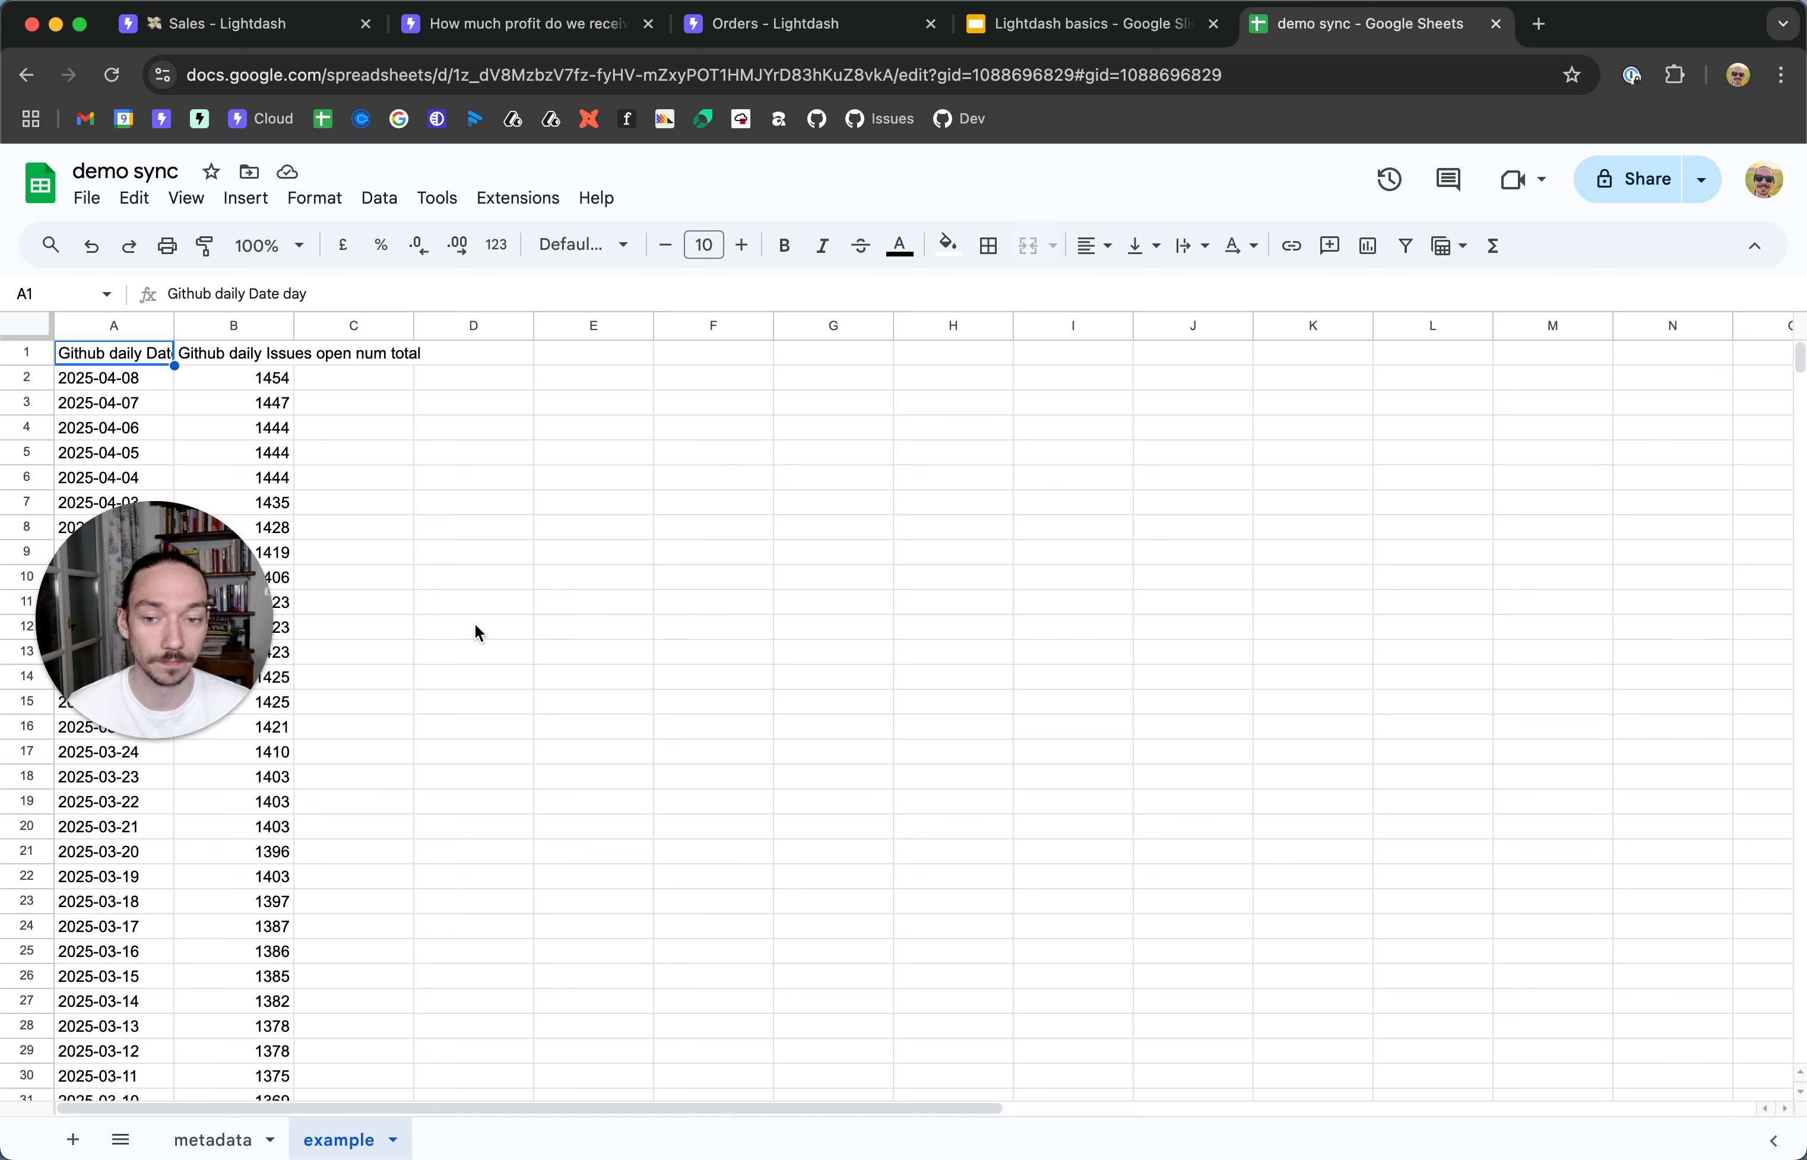
- Return to the monthly profit per partner chart in Lightdash and start exploring its data as an Orders table query
click(251, 23)
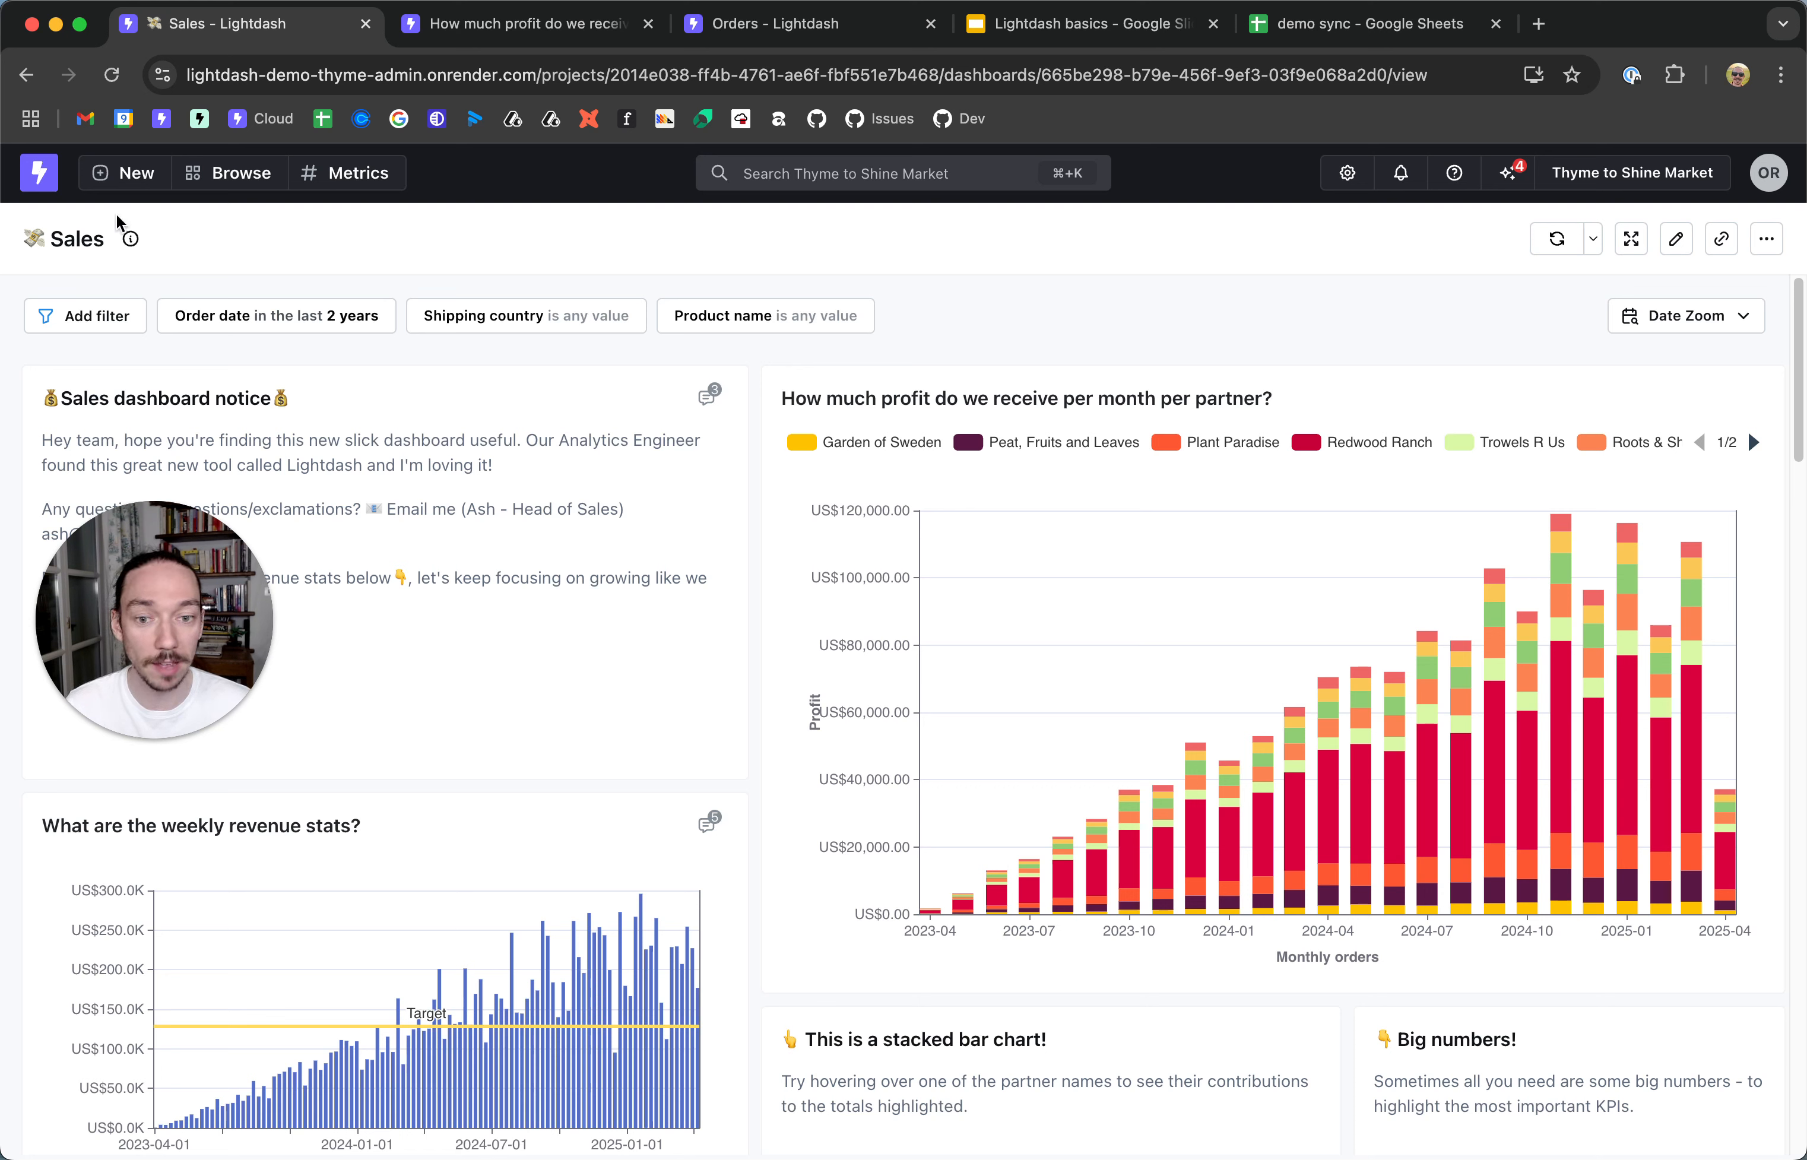
click(98, 182)
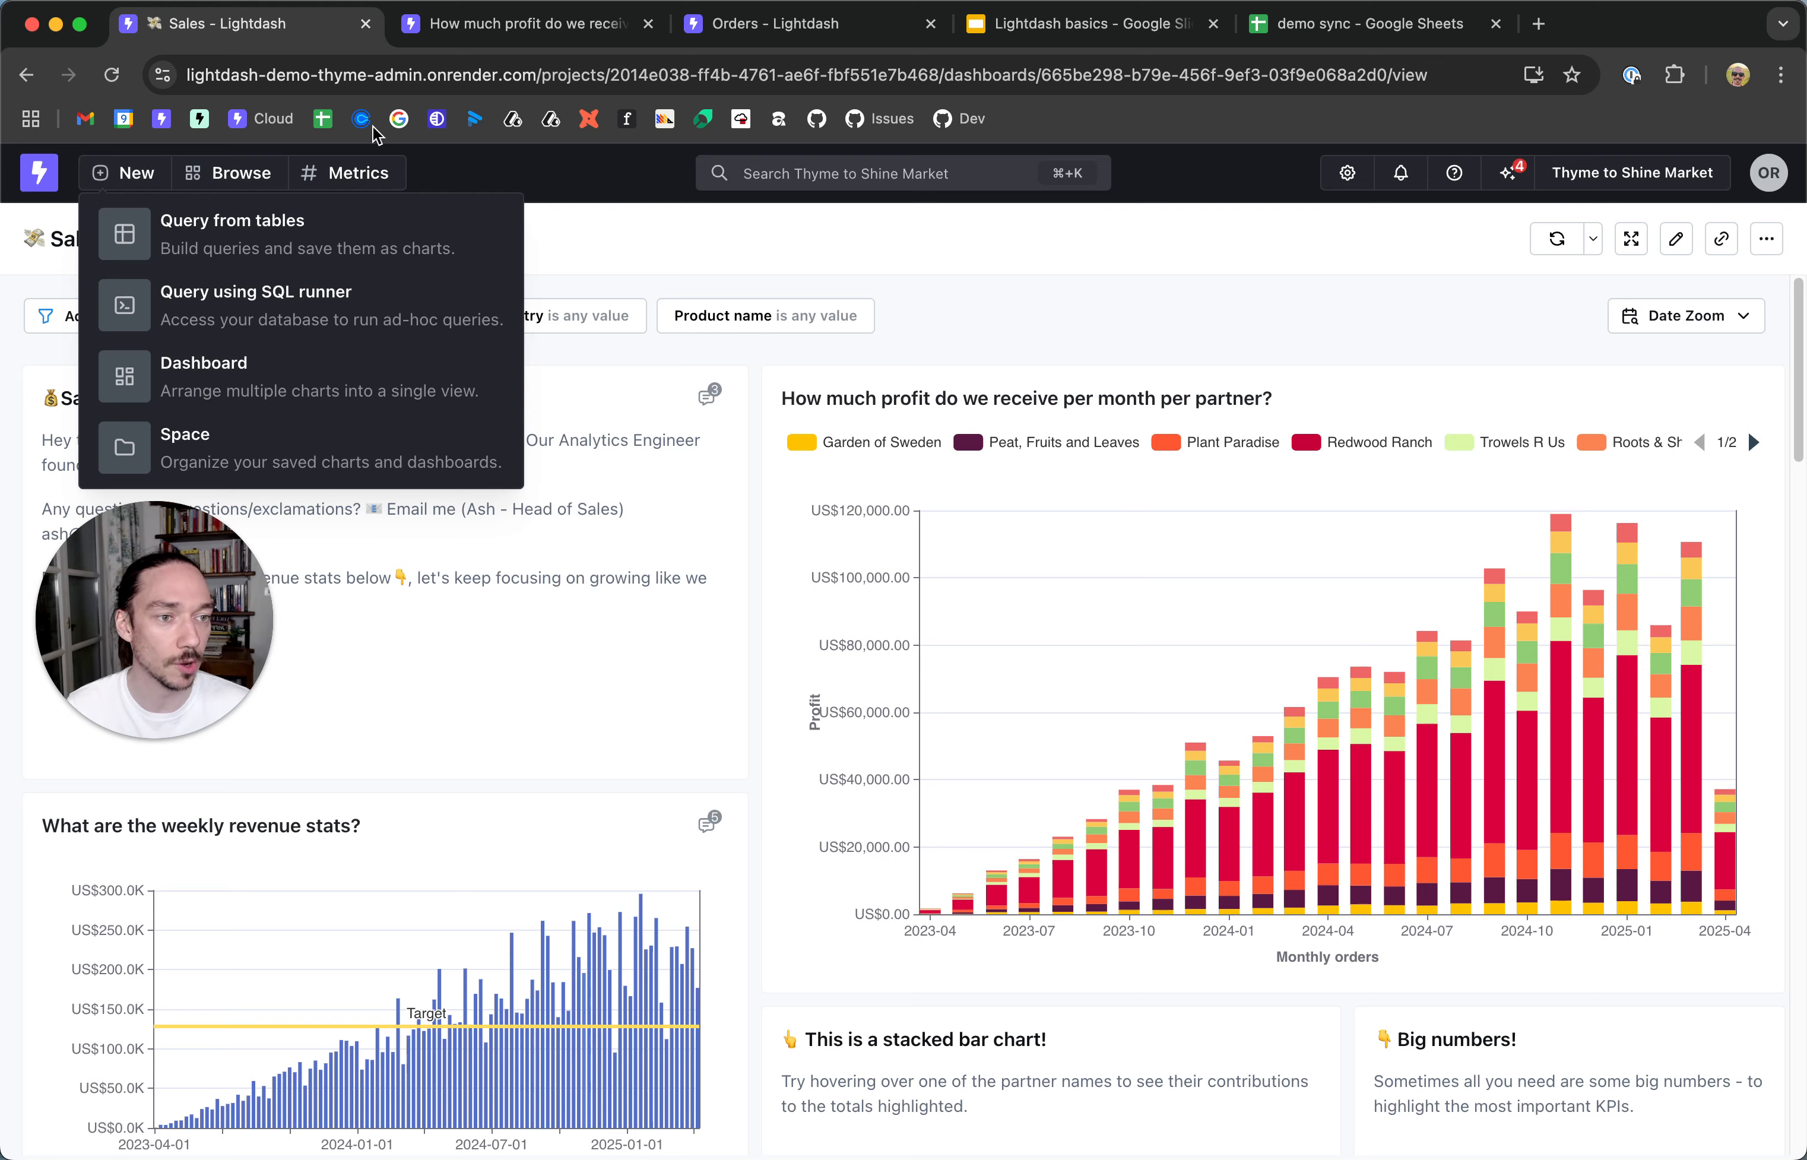
click(520, 27)
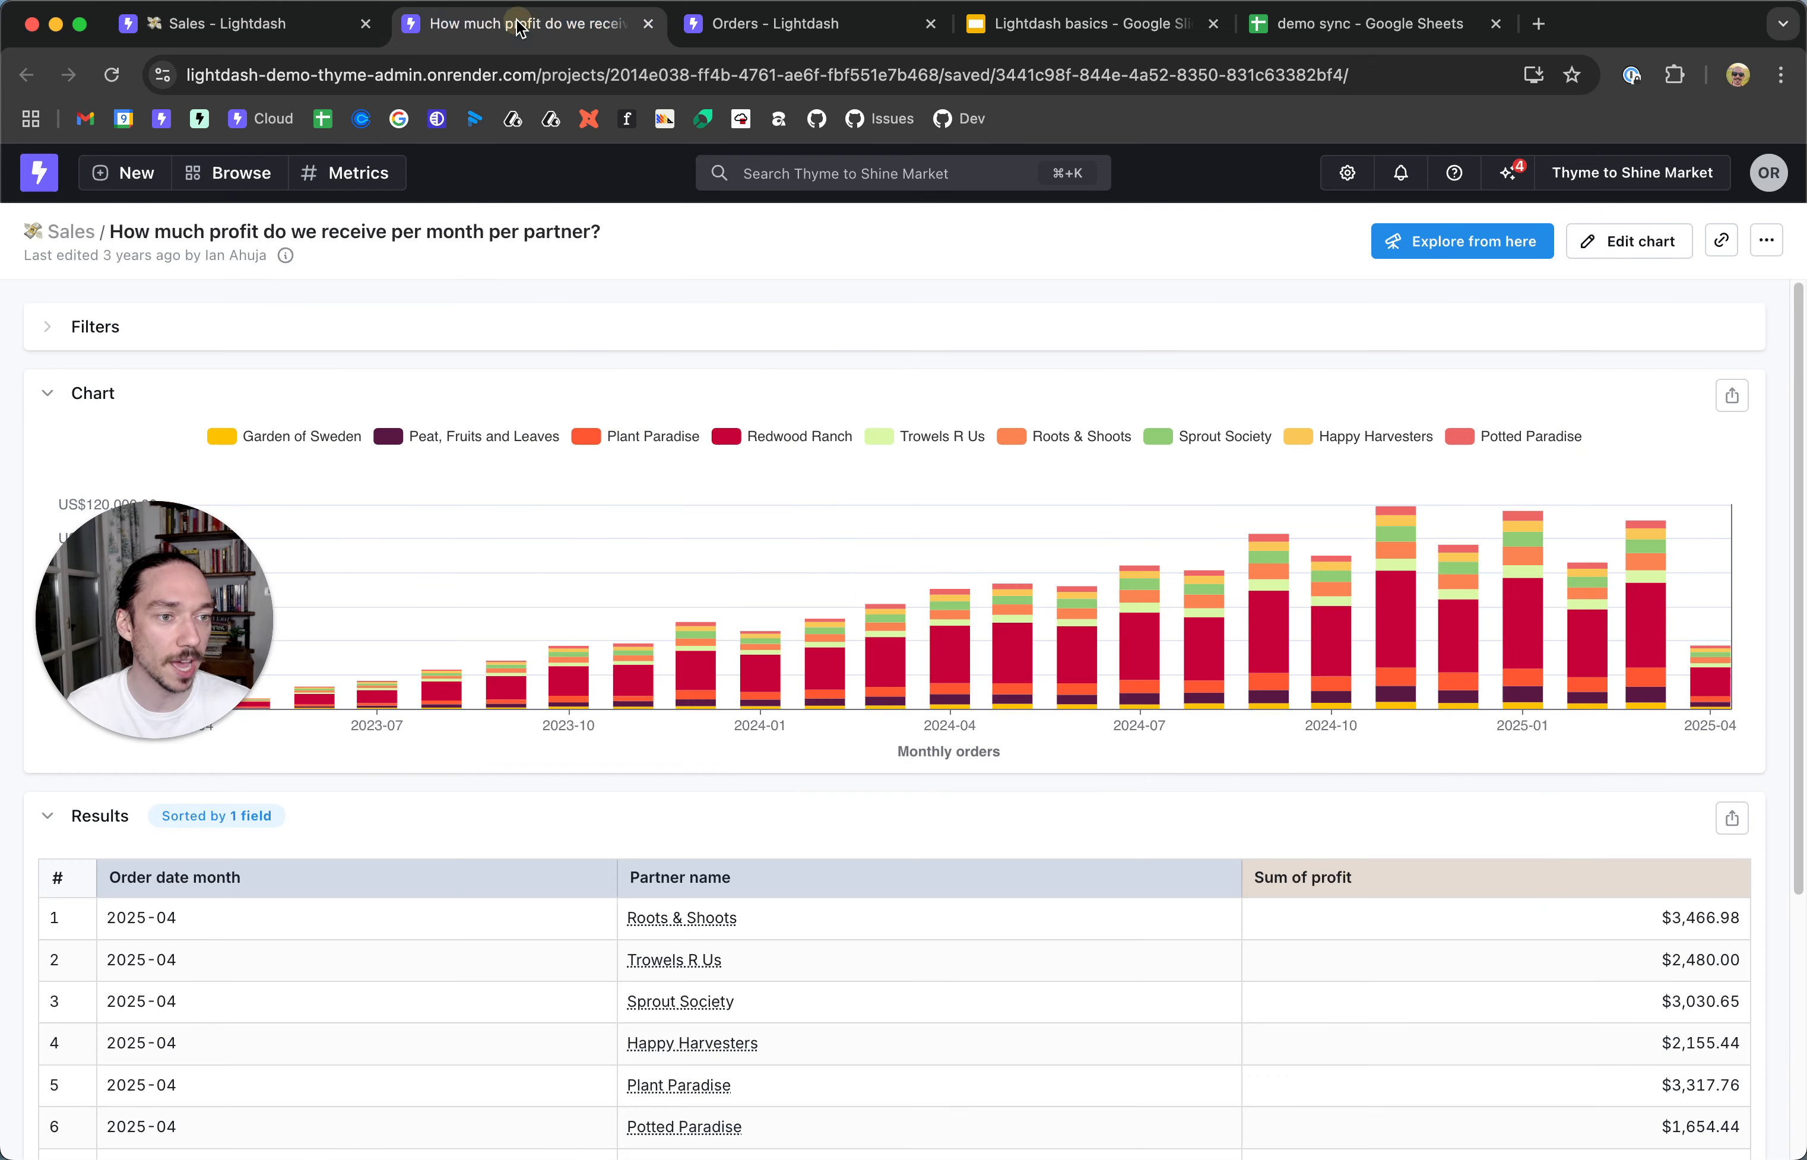
click(1467, 241)
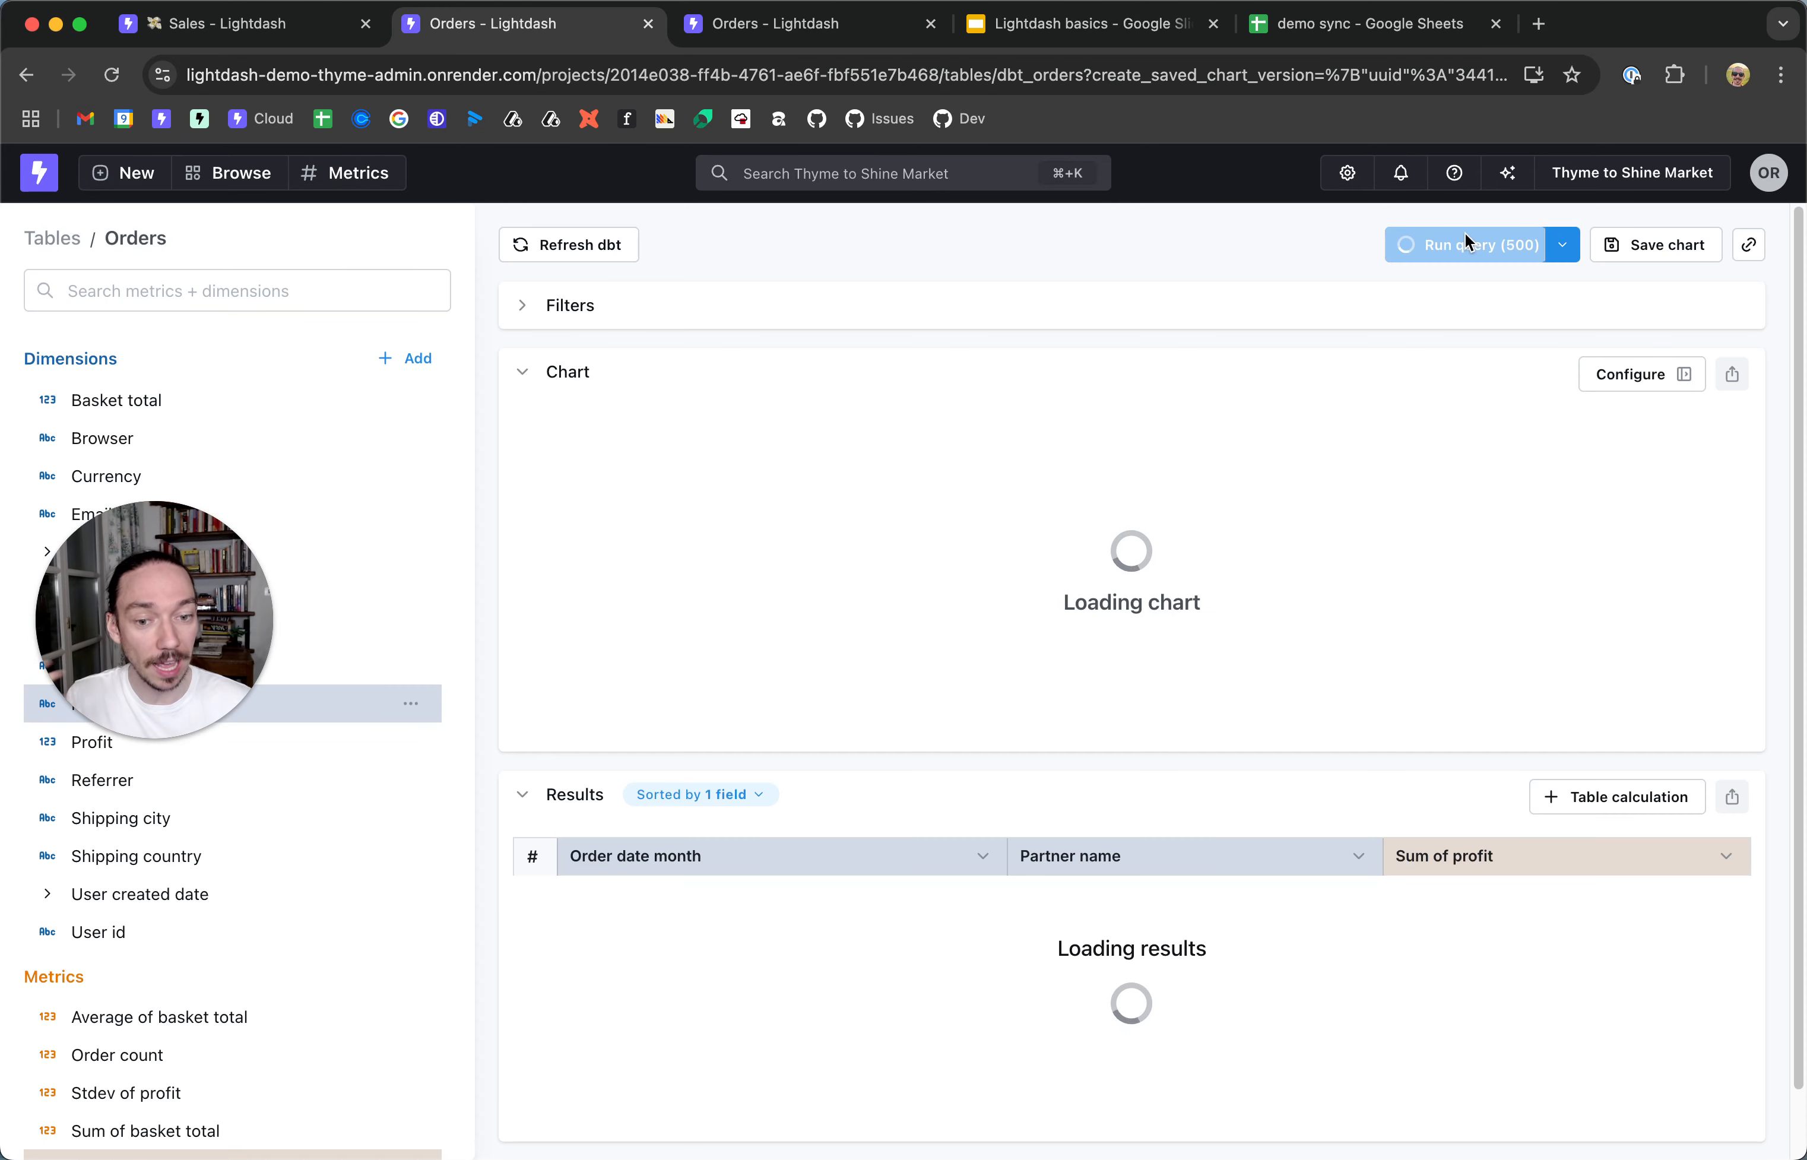
drag(213, 562, 410, 289)
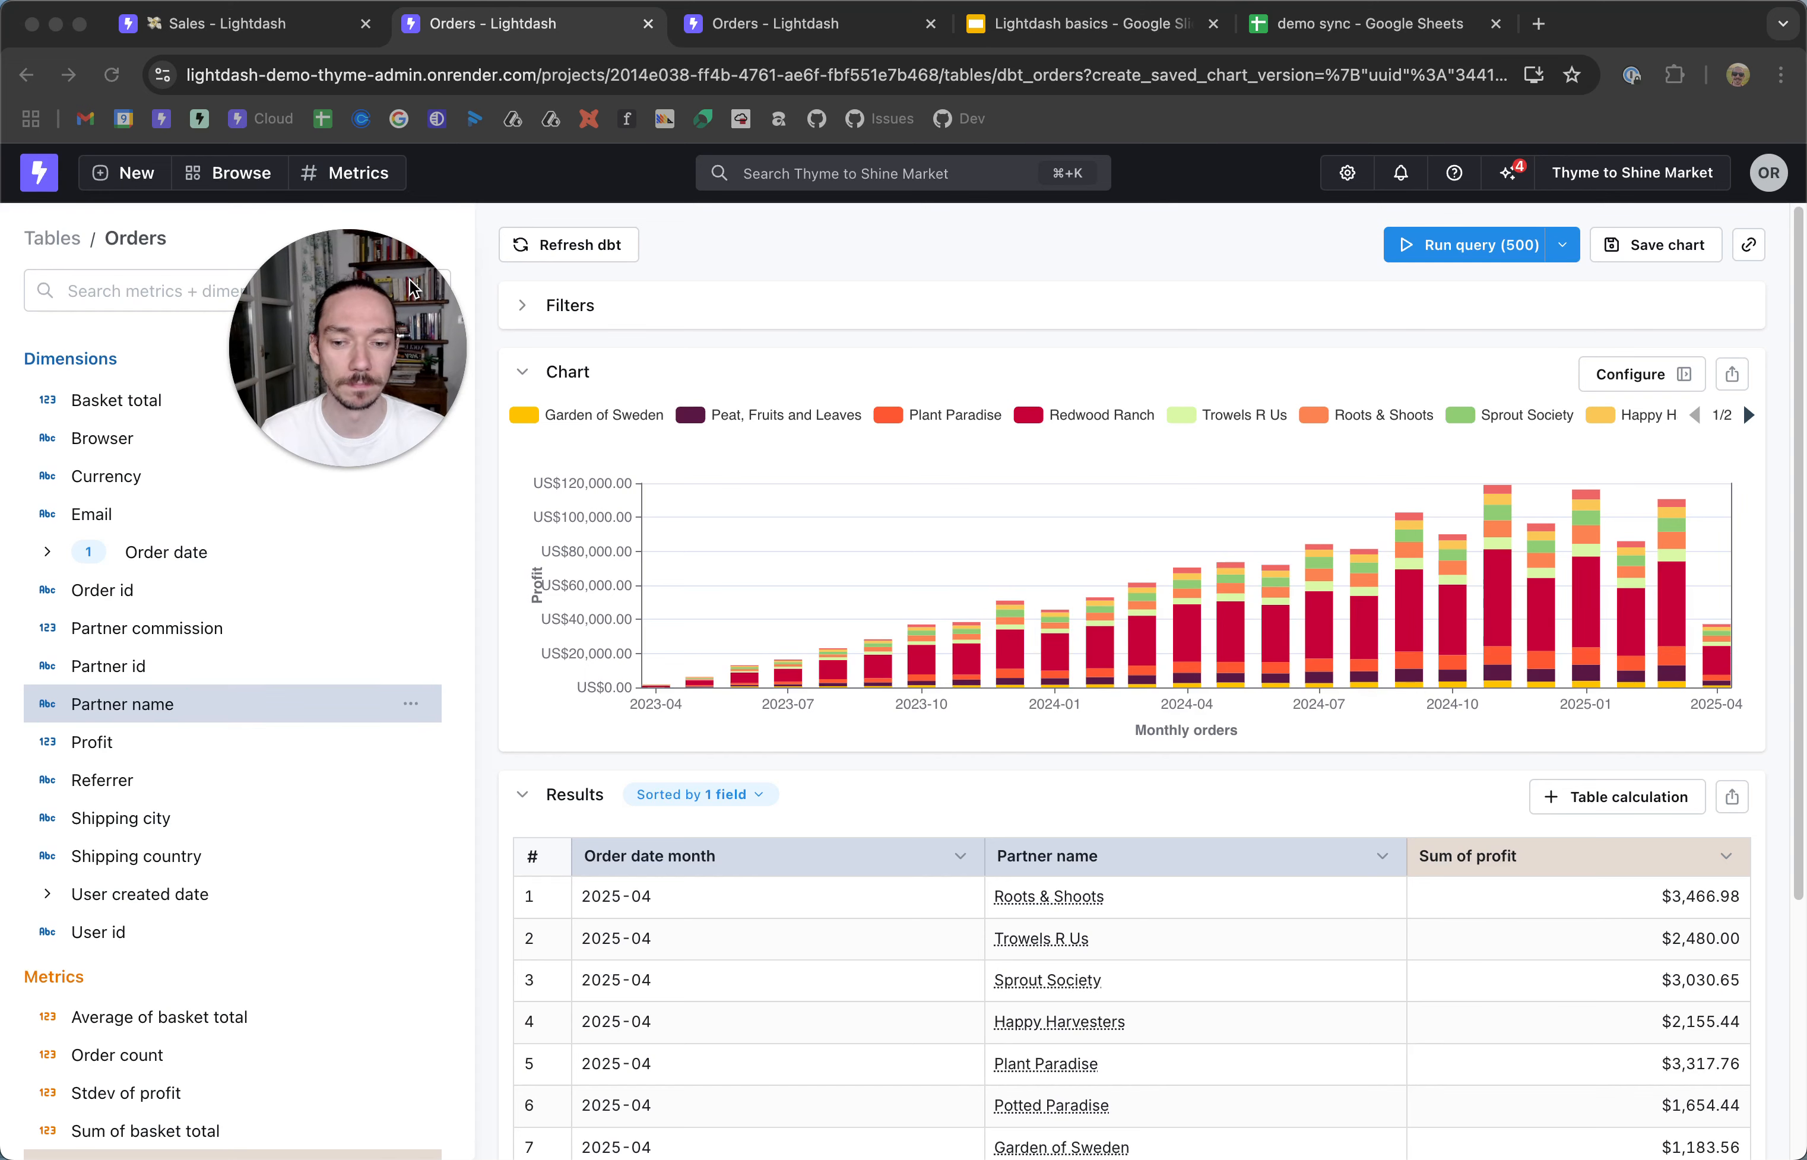
- Switch to the Lightdash basics presentation in Google Slides and advance through the Lightdash terms slides to the Dimensions examples
key(super+4)
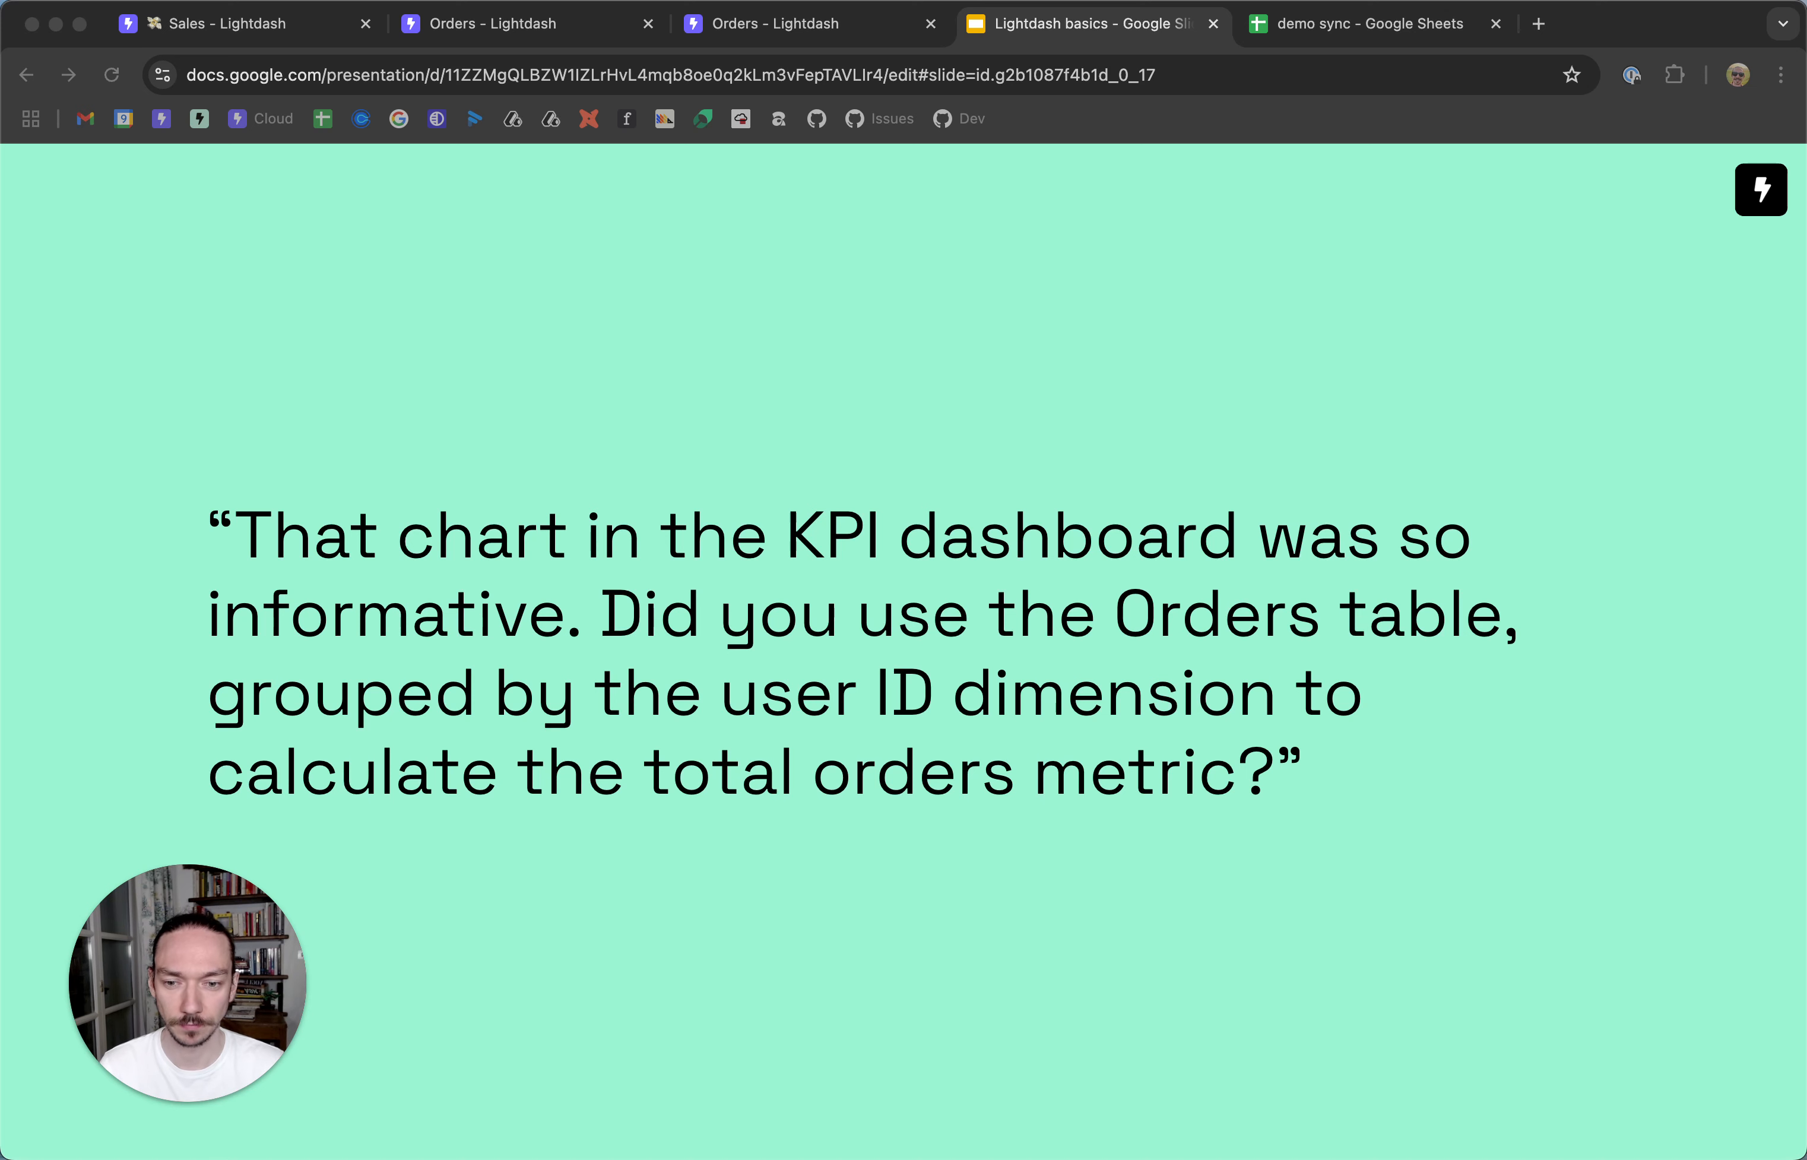
click(836, 443)
click(916, 457)
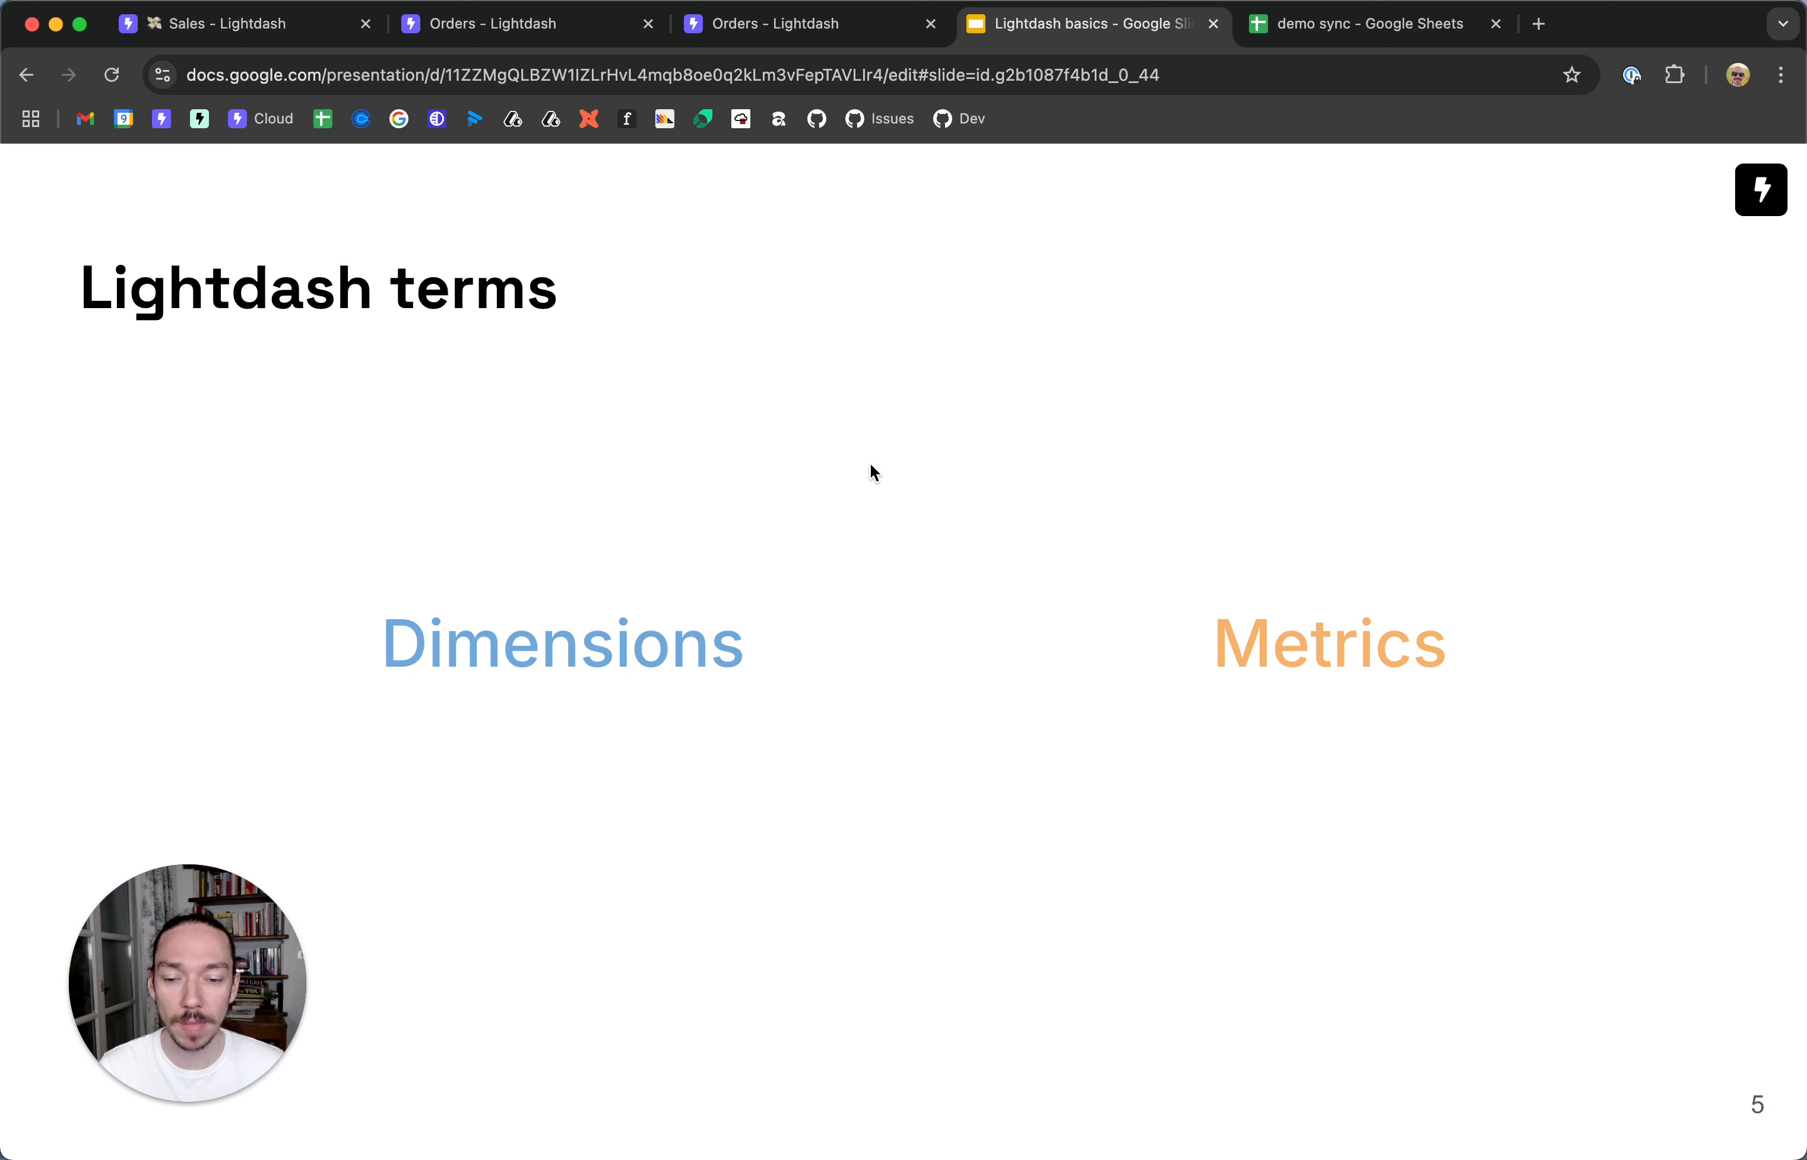
key(Right)
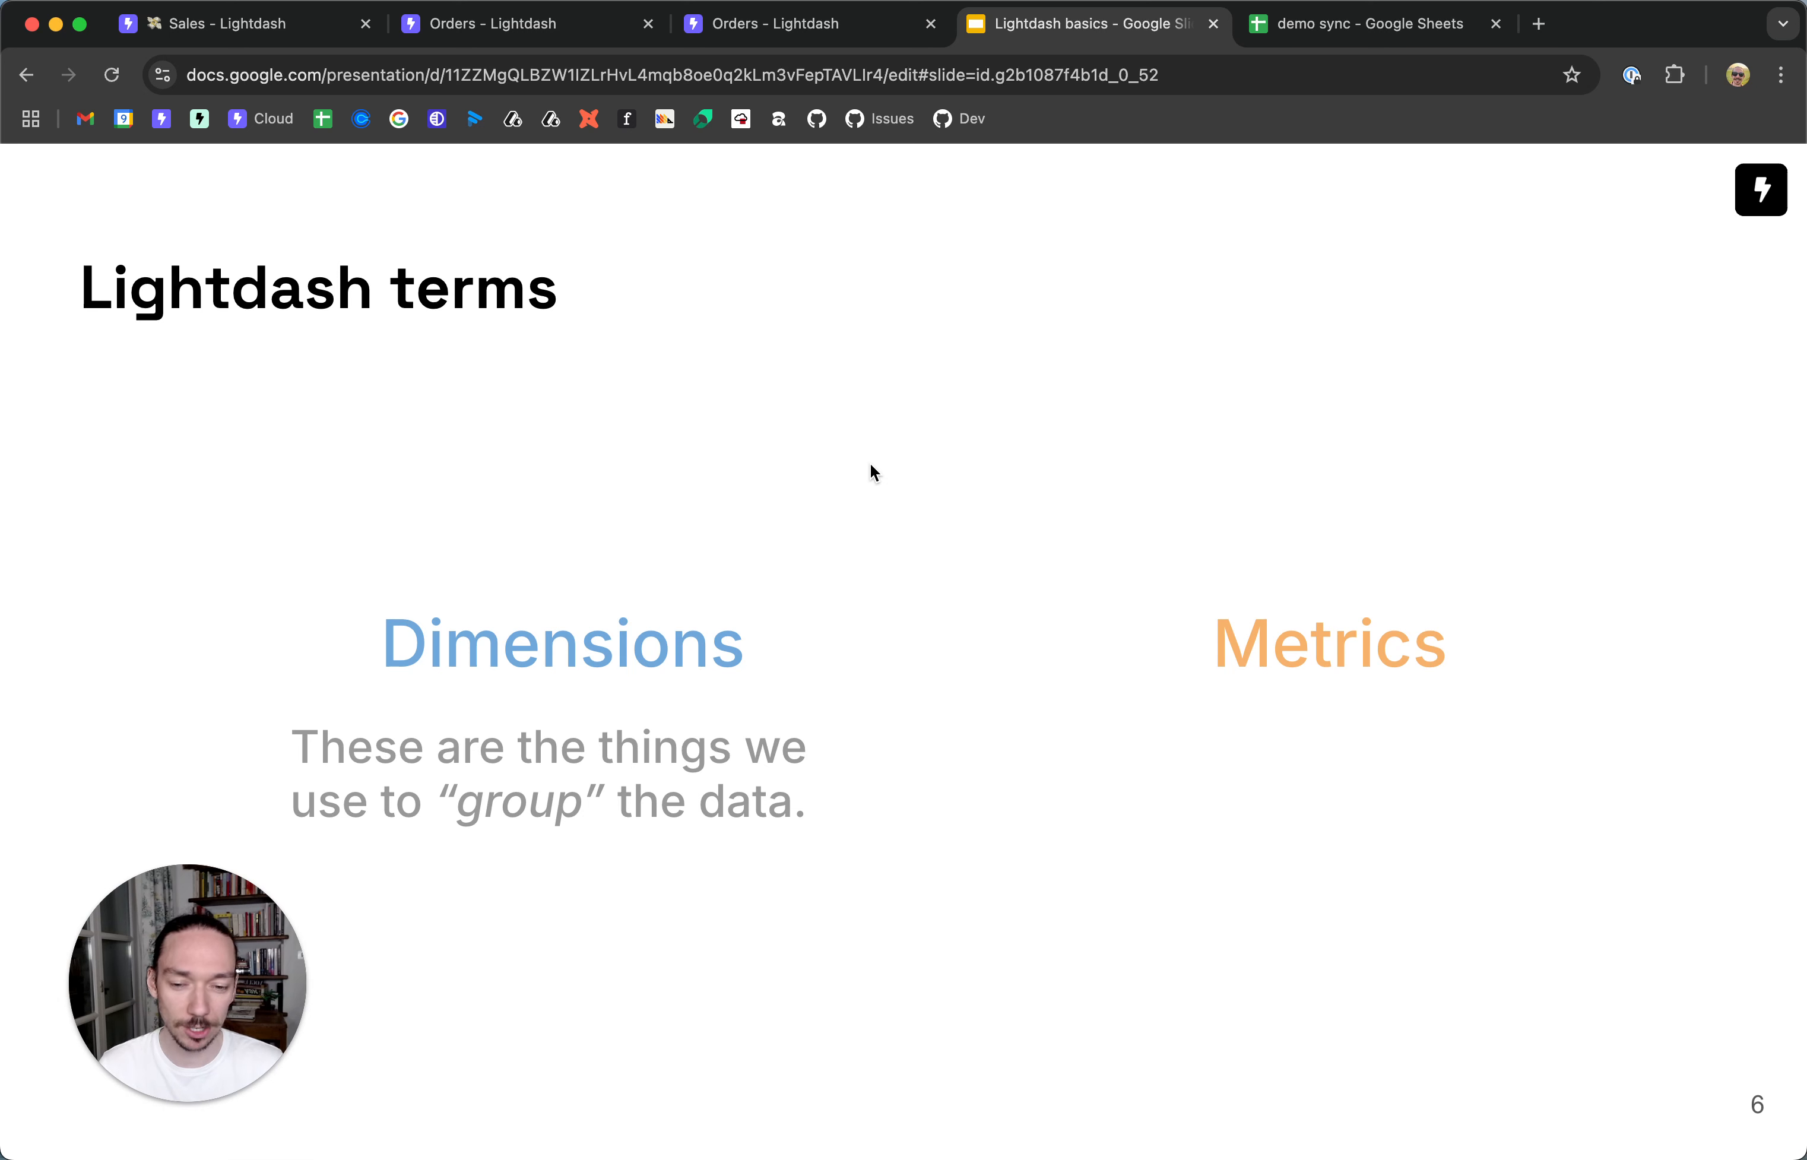
key(Right)
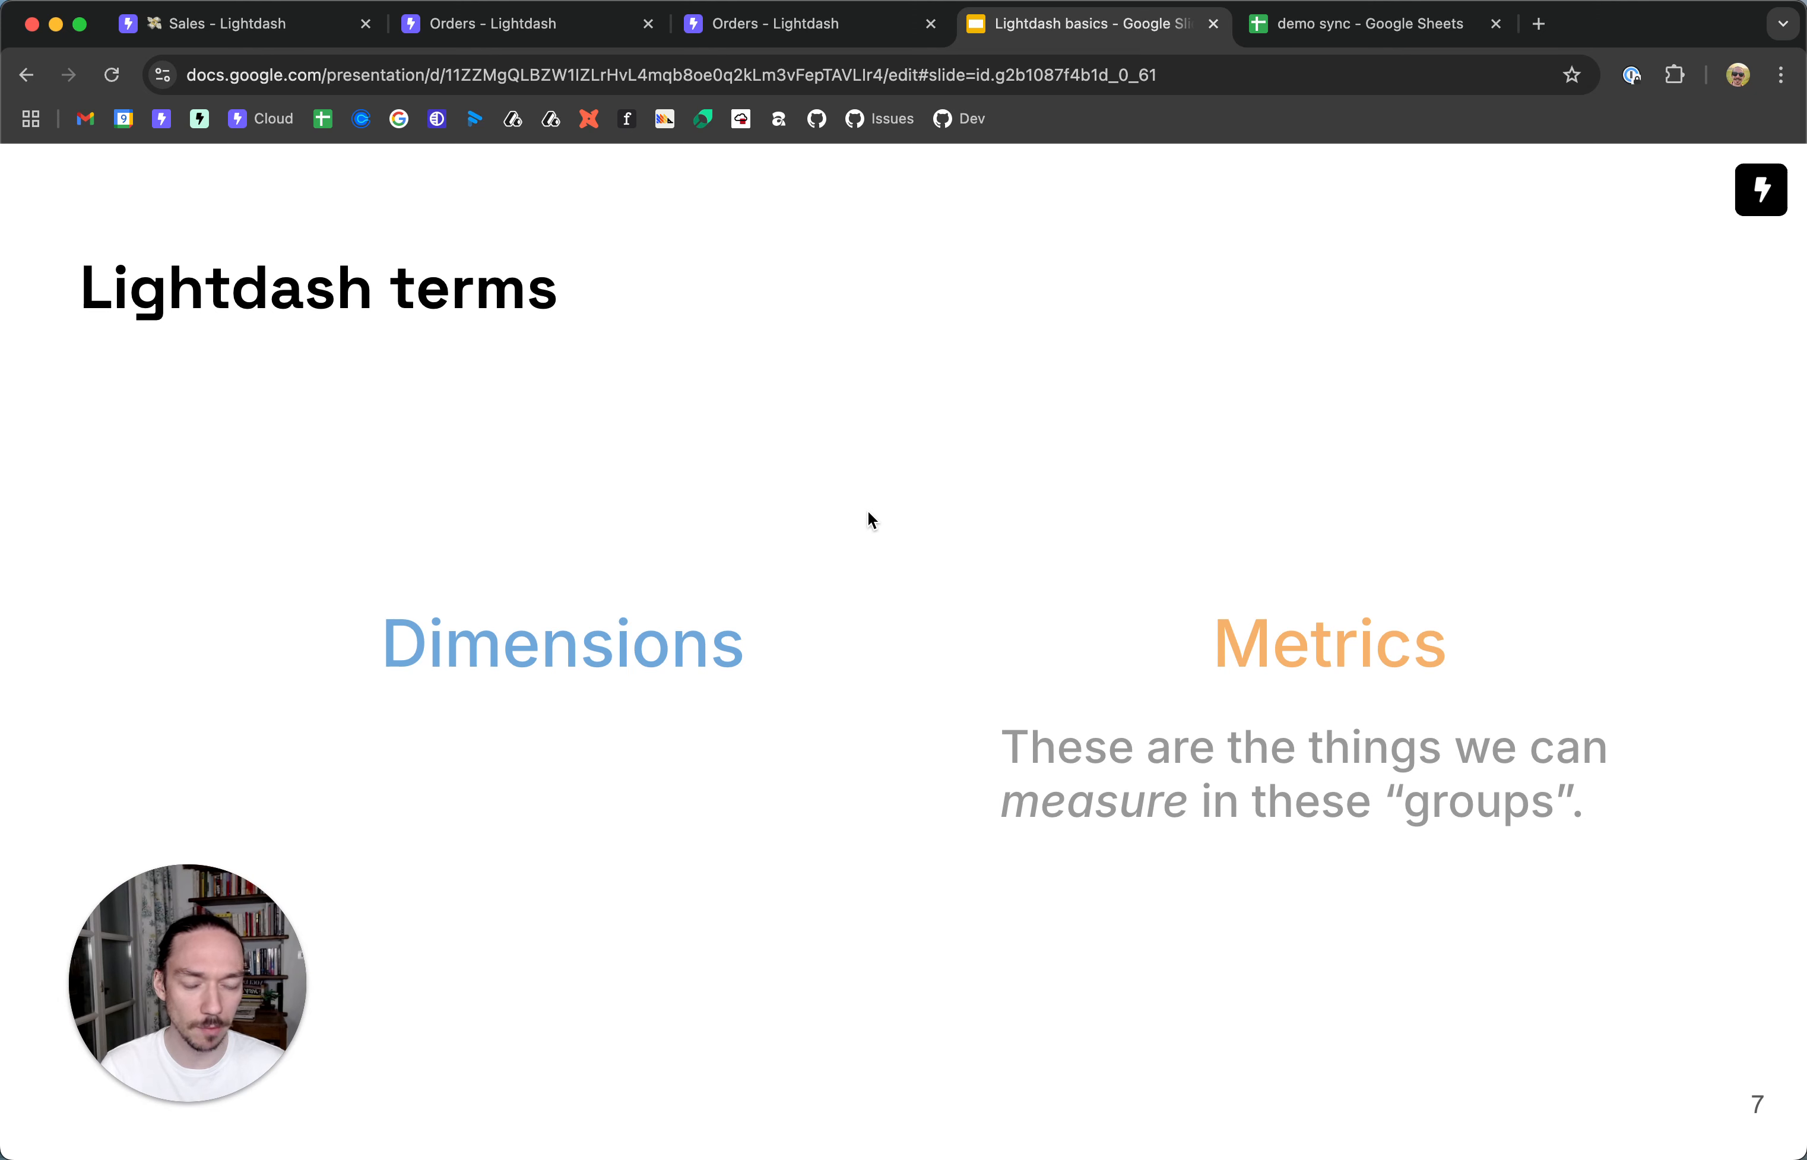
key(Right)
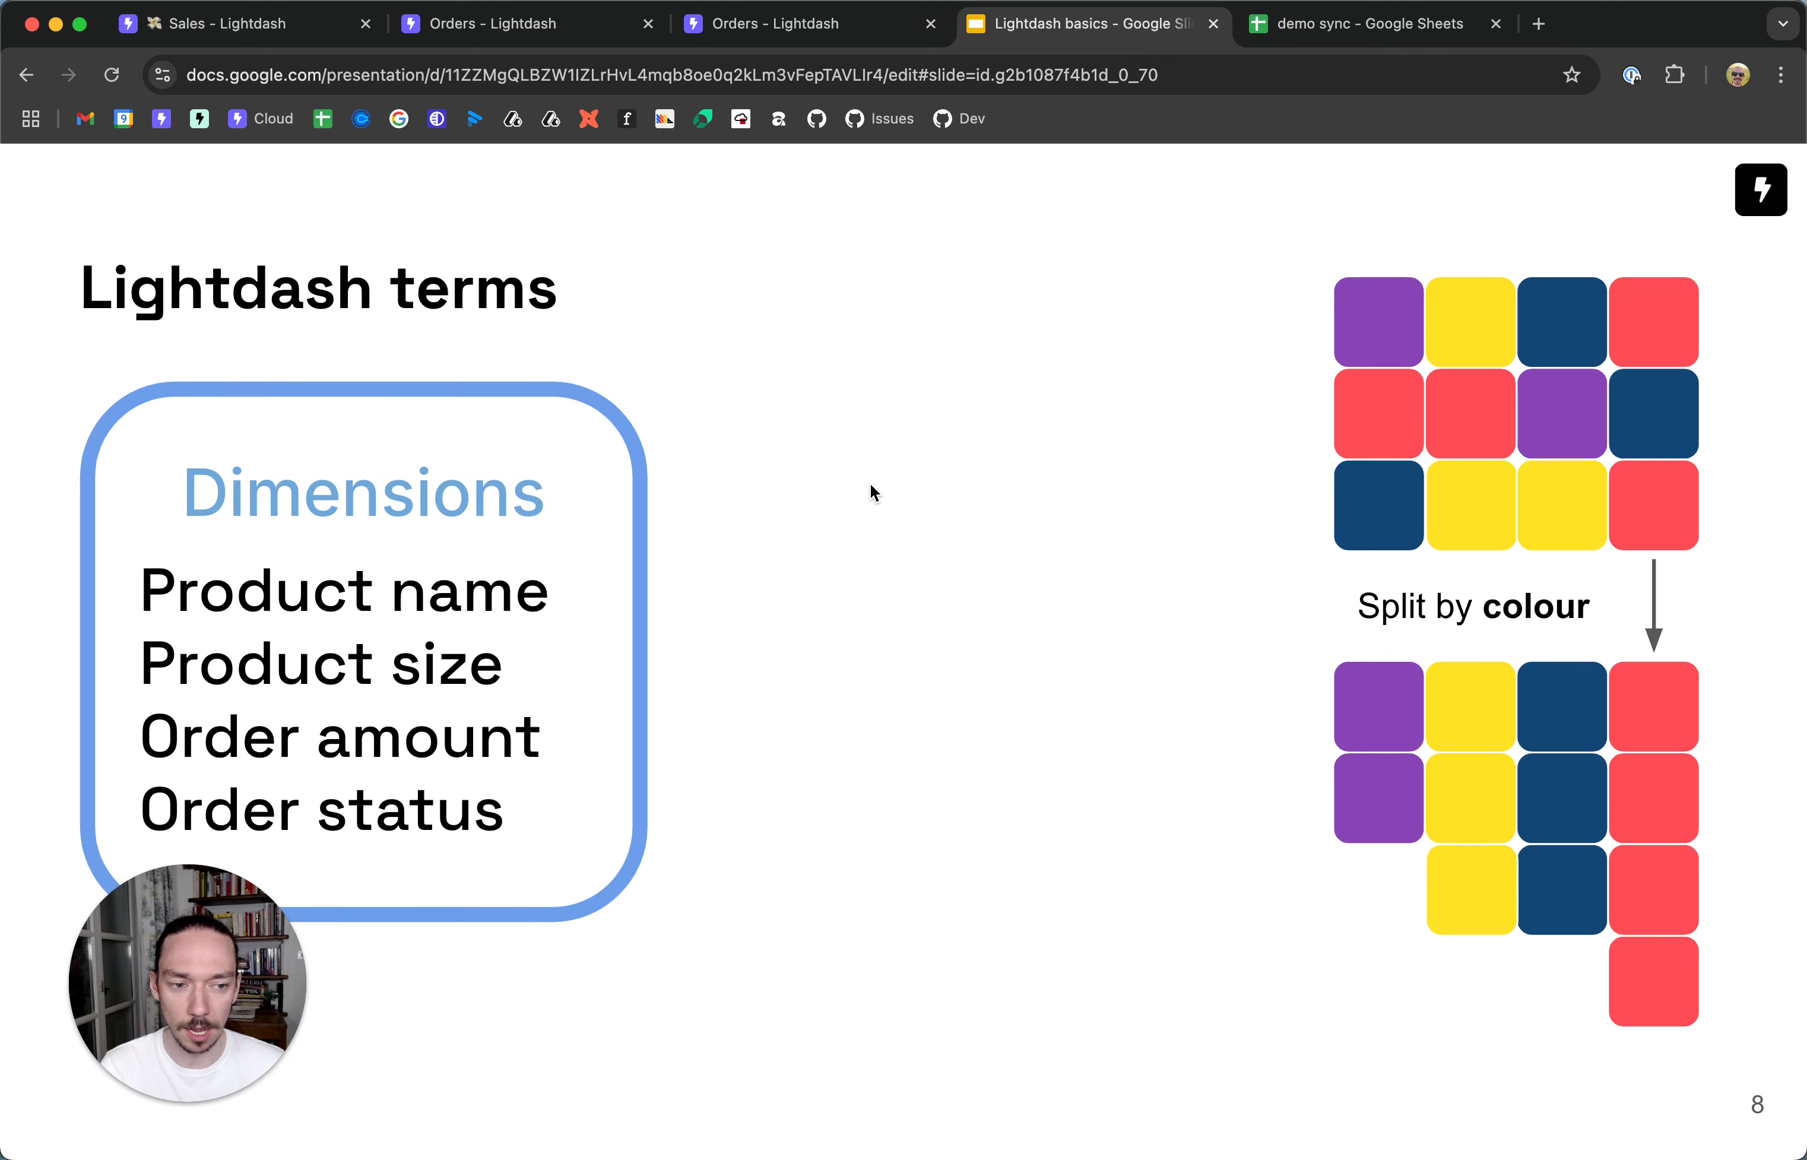
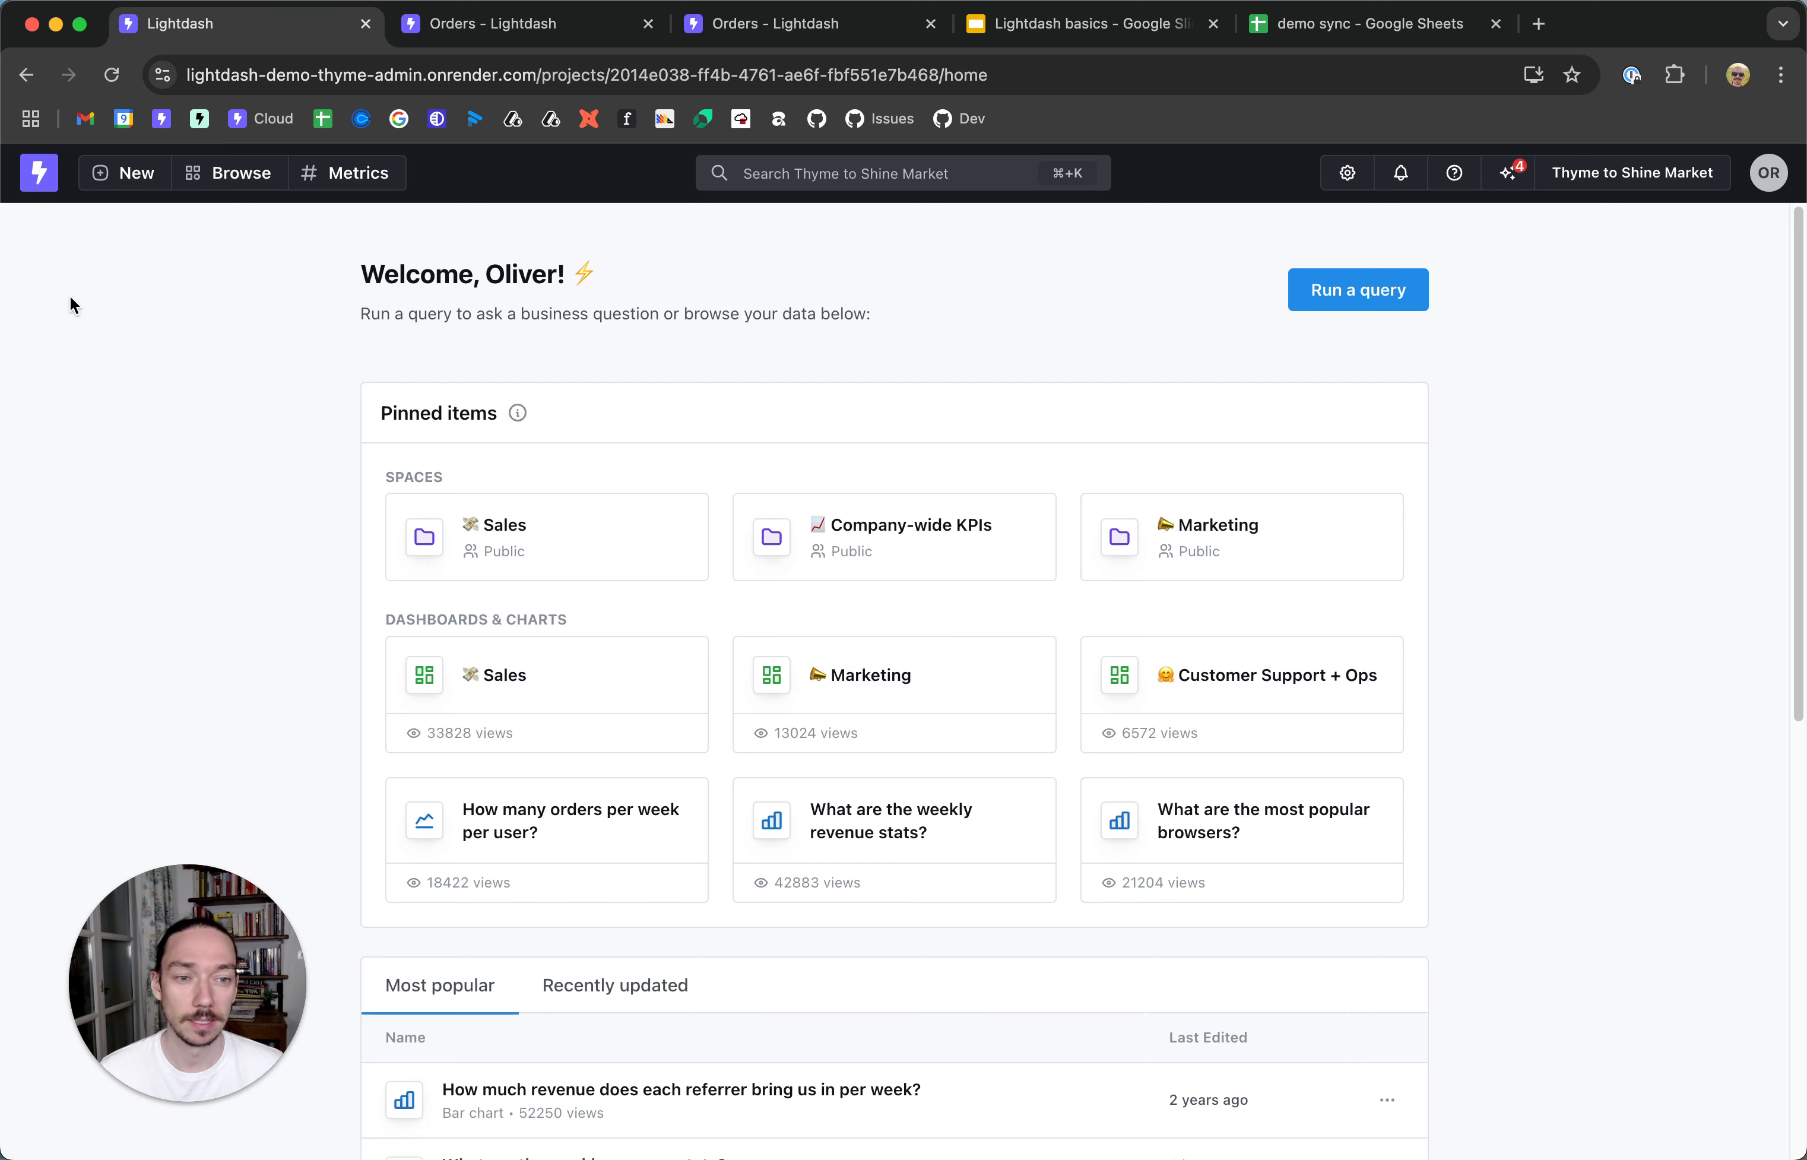
- Start a new query from tables on the Support requests table
click(129, 173)
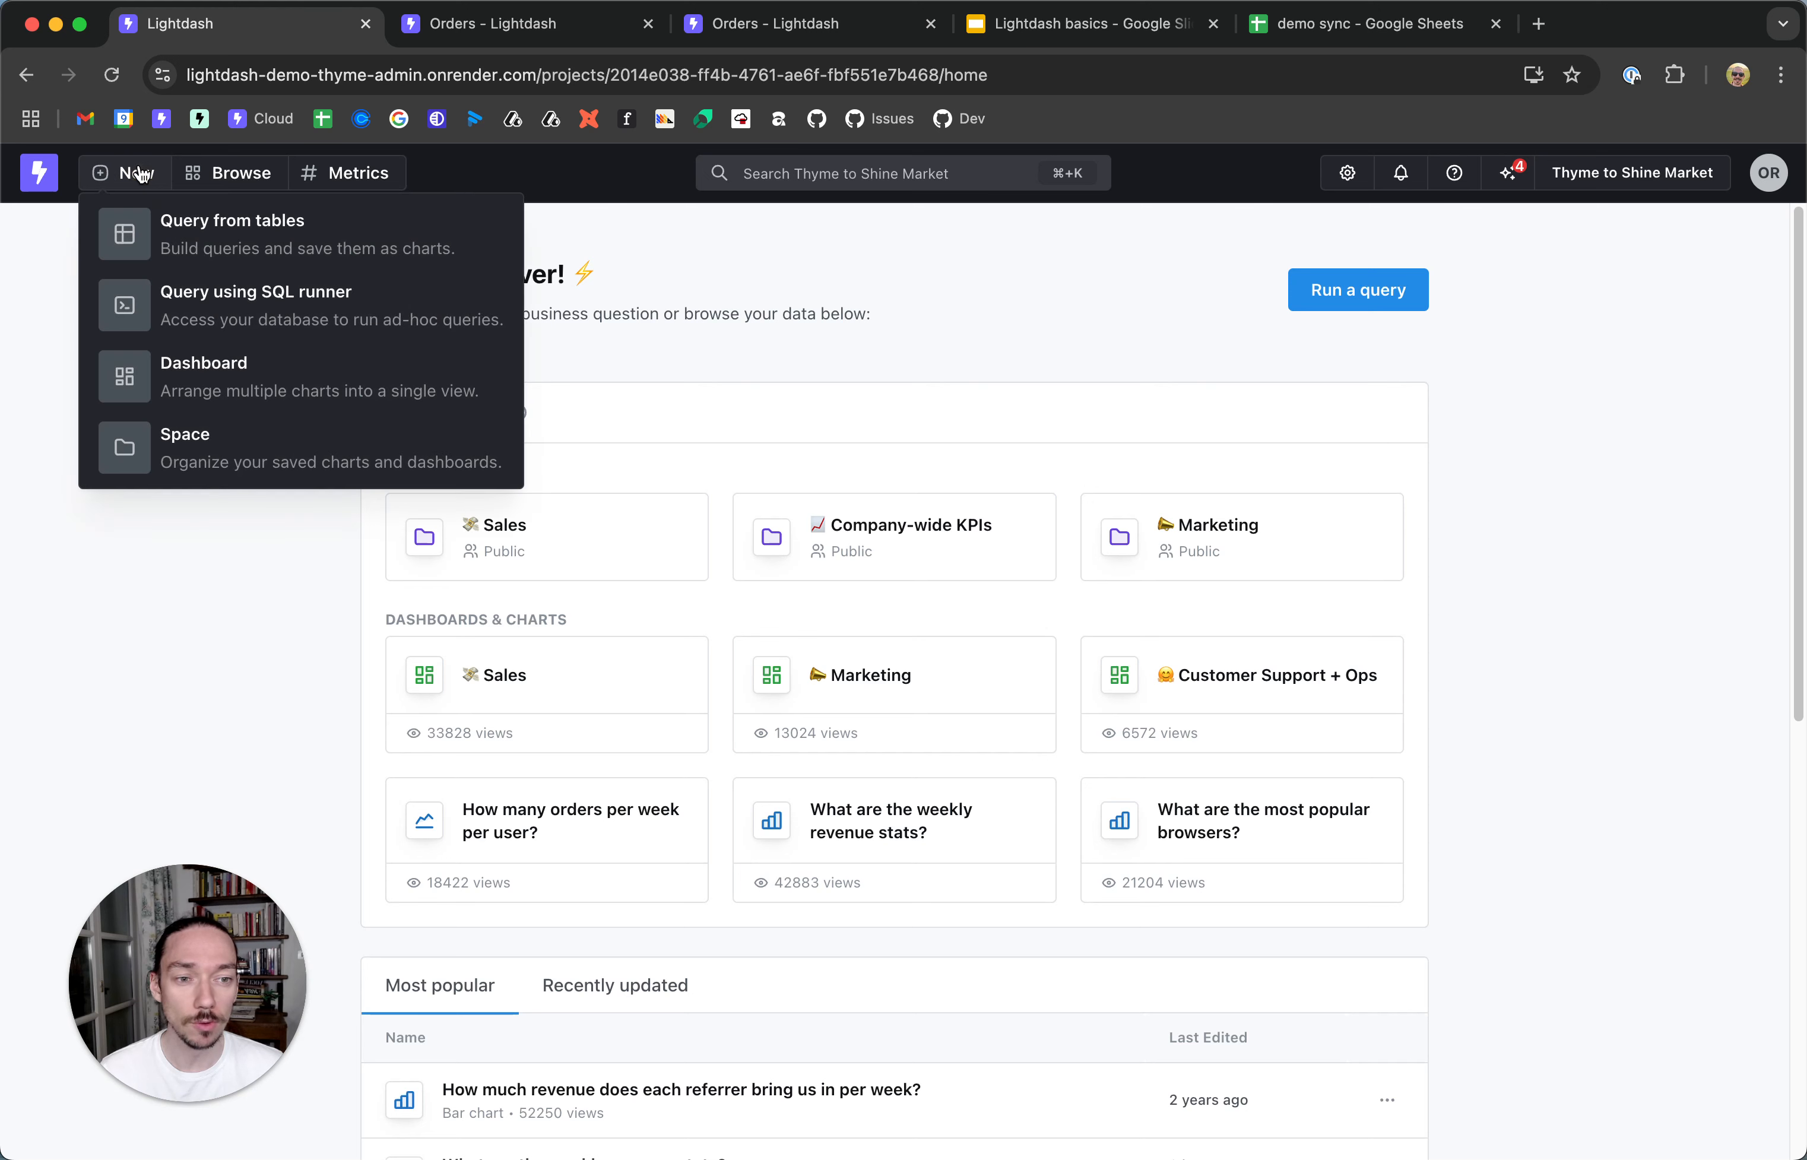
click(247, 245)
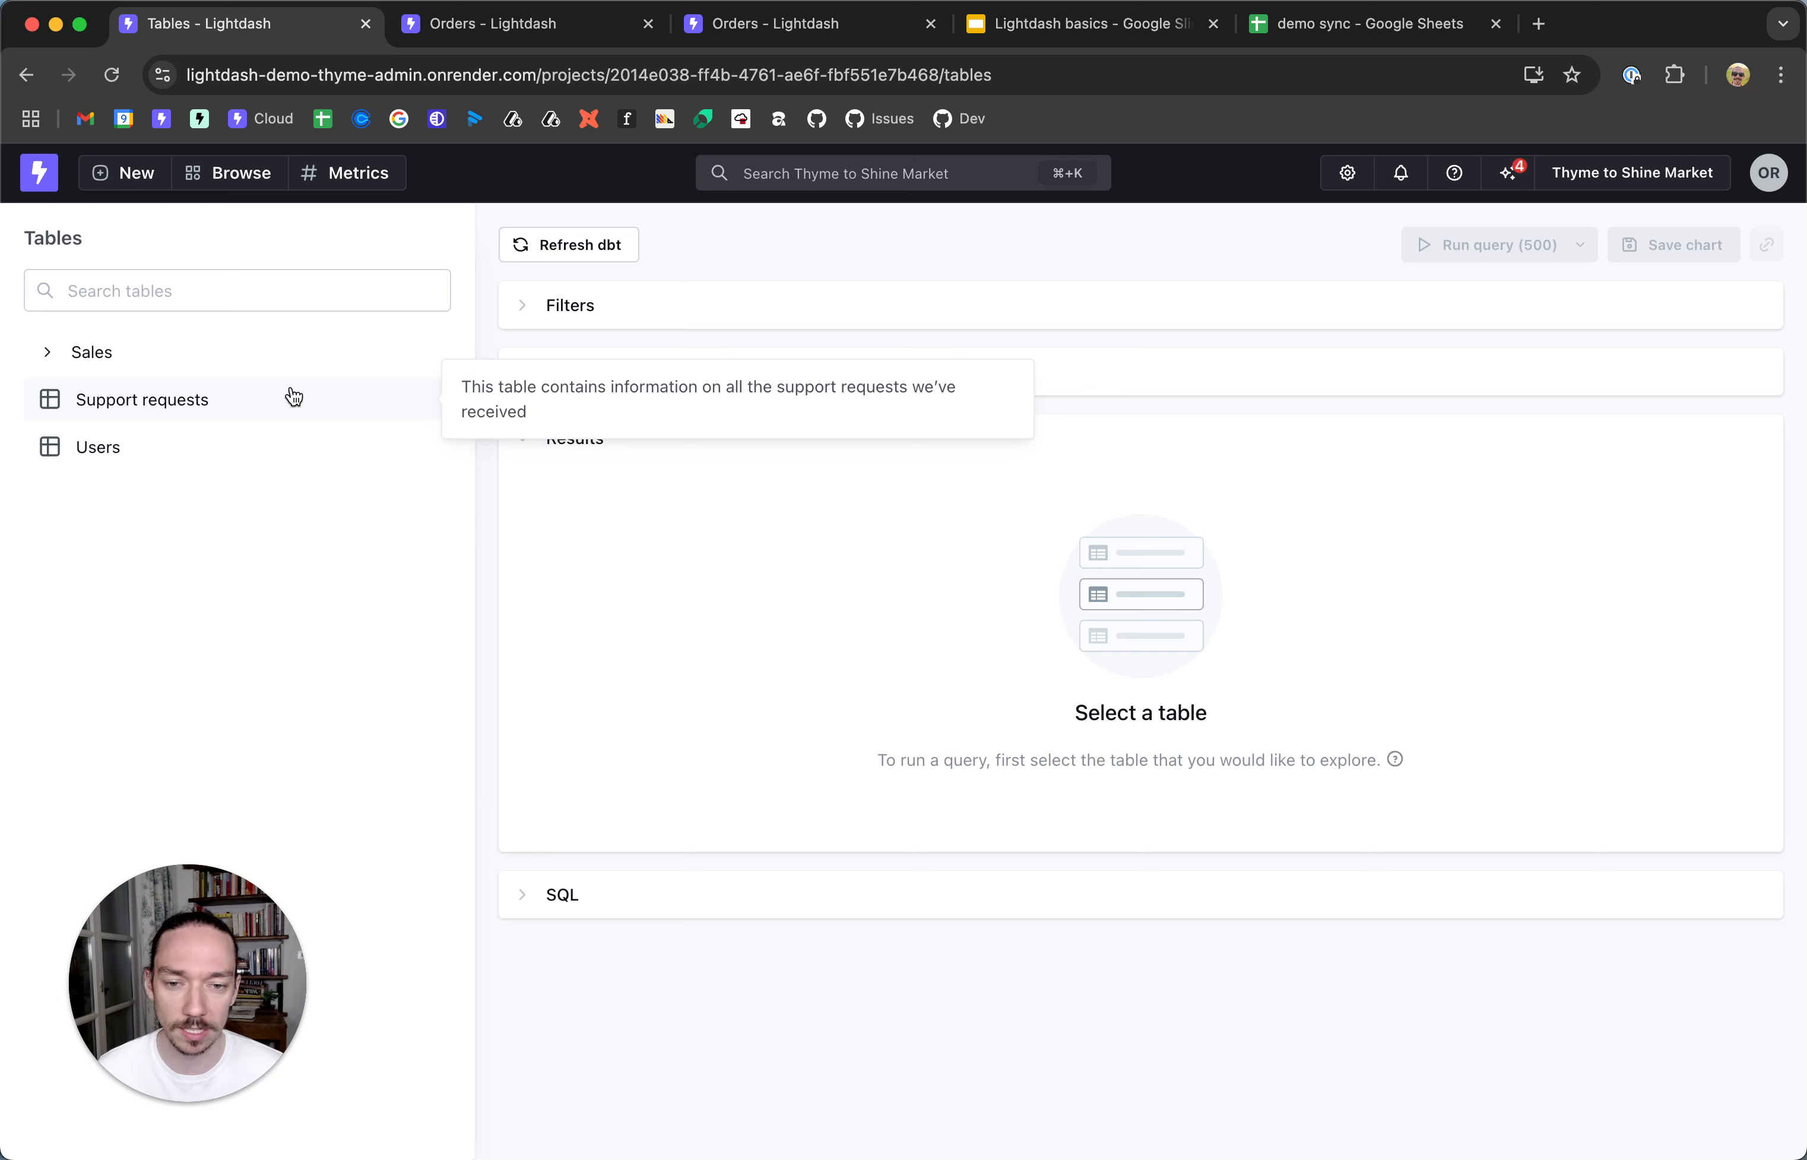
click(240, 403)
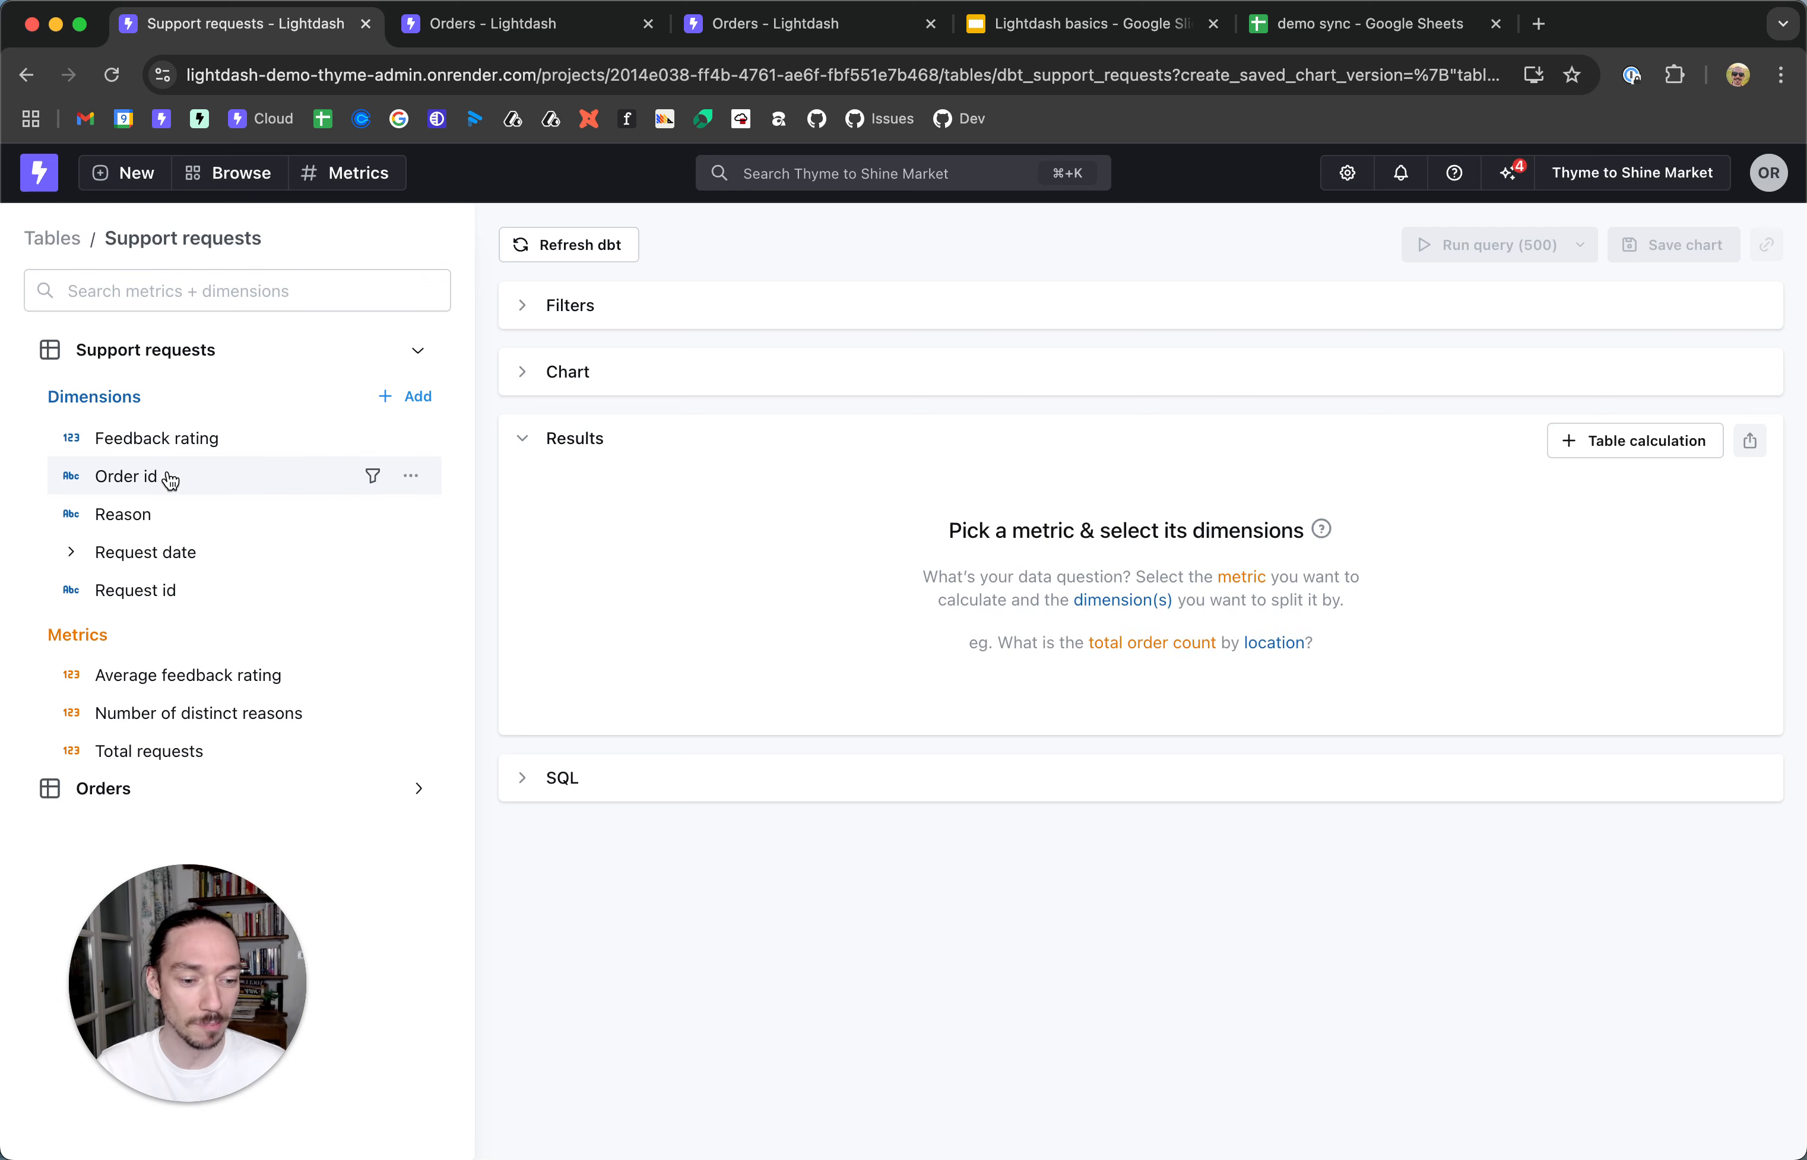
- Query Total requests by Request date month, run it and expand the chart of the results
mouse_move(187, 709)
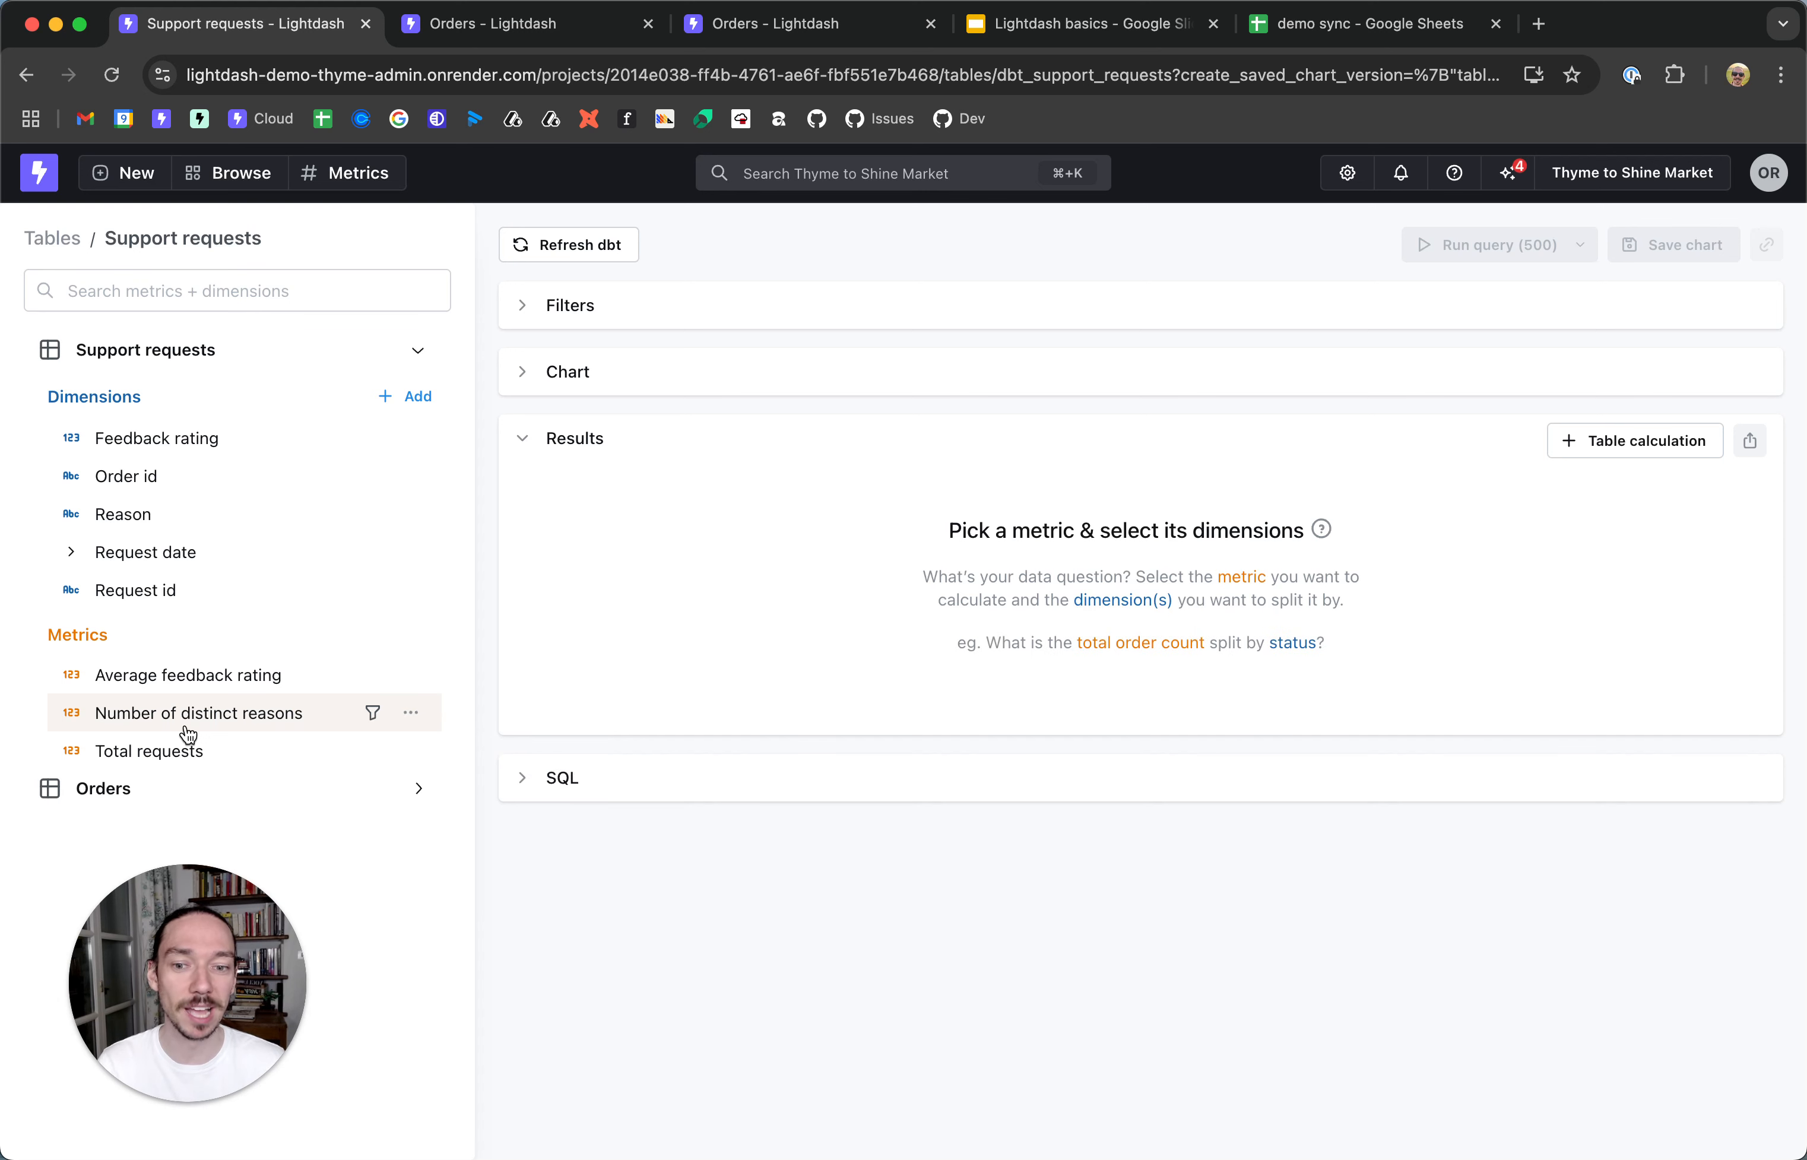
click(123, 551)
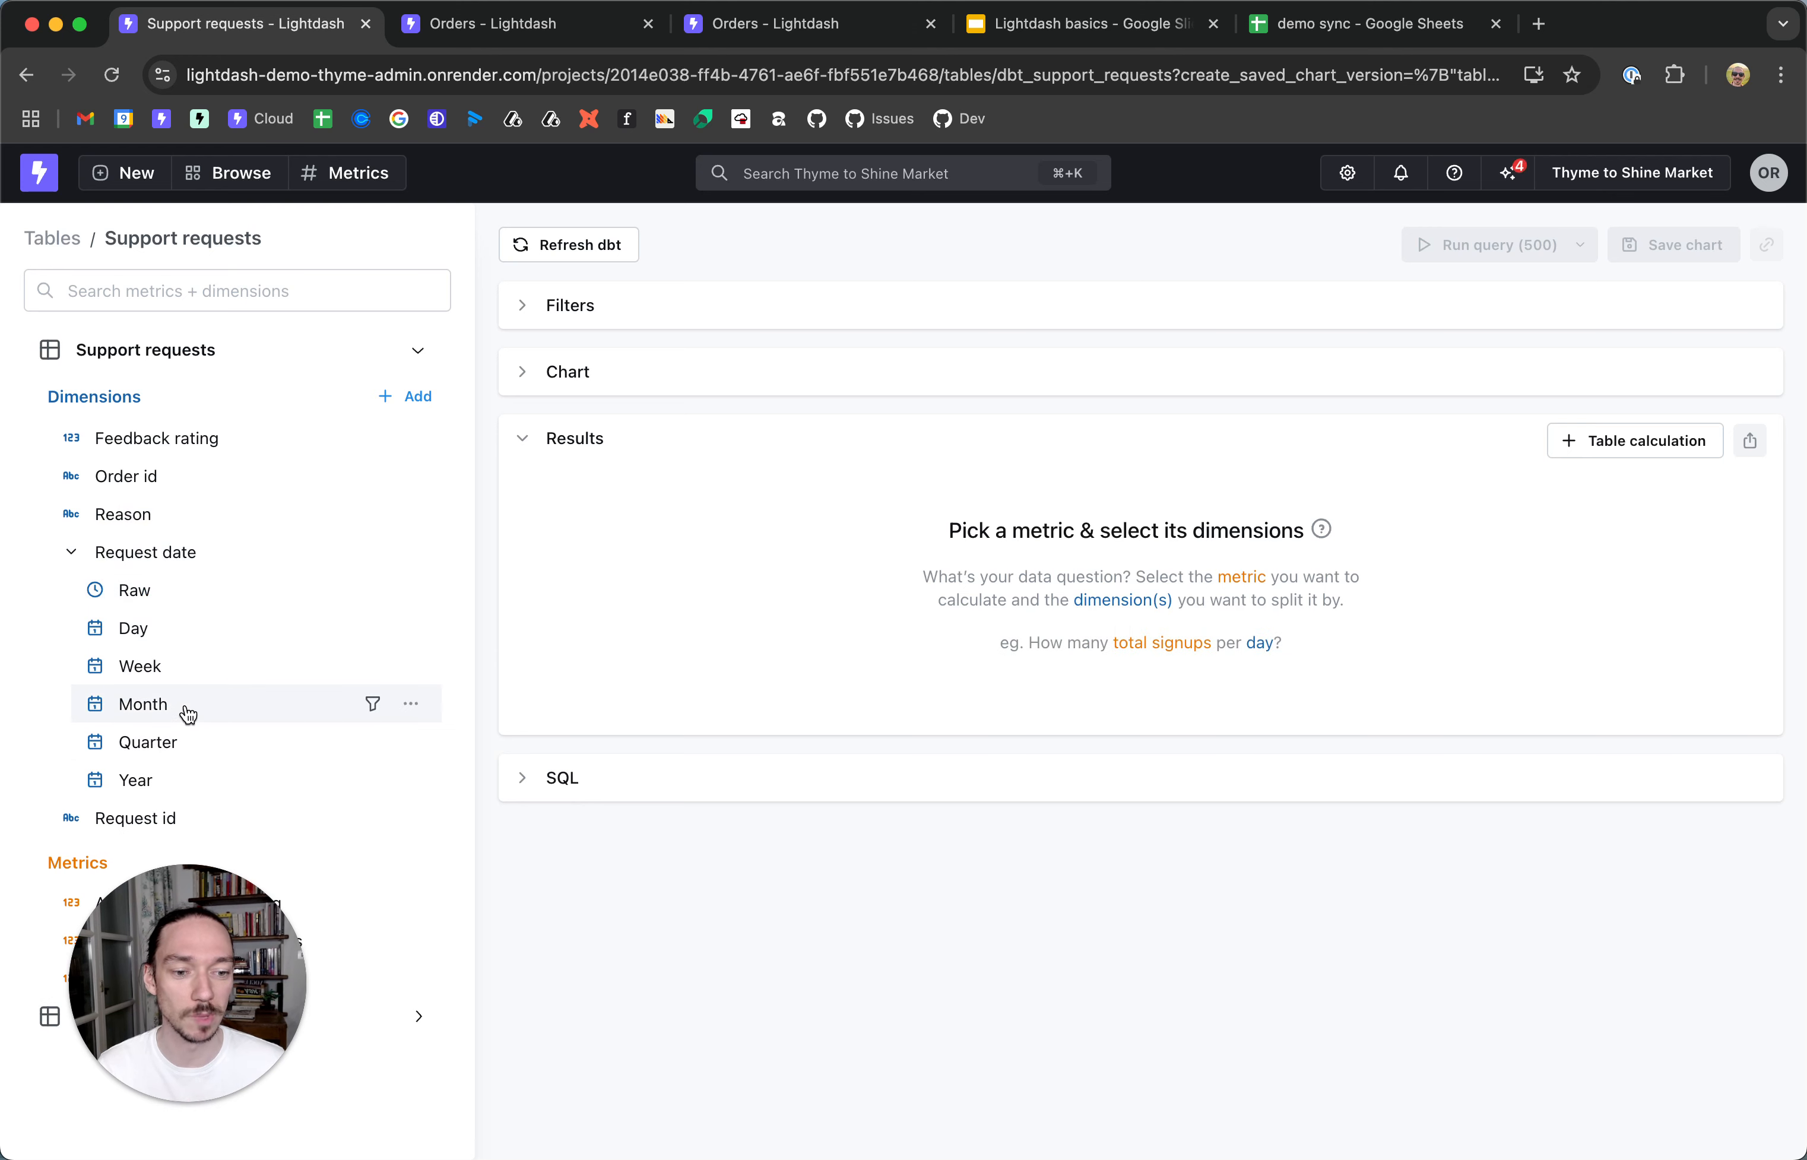
click(188, 713)
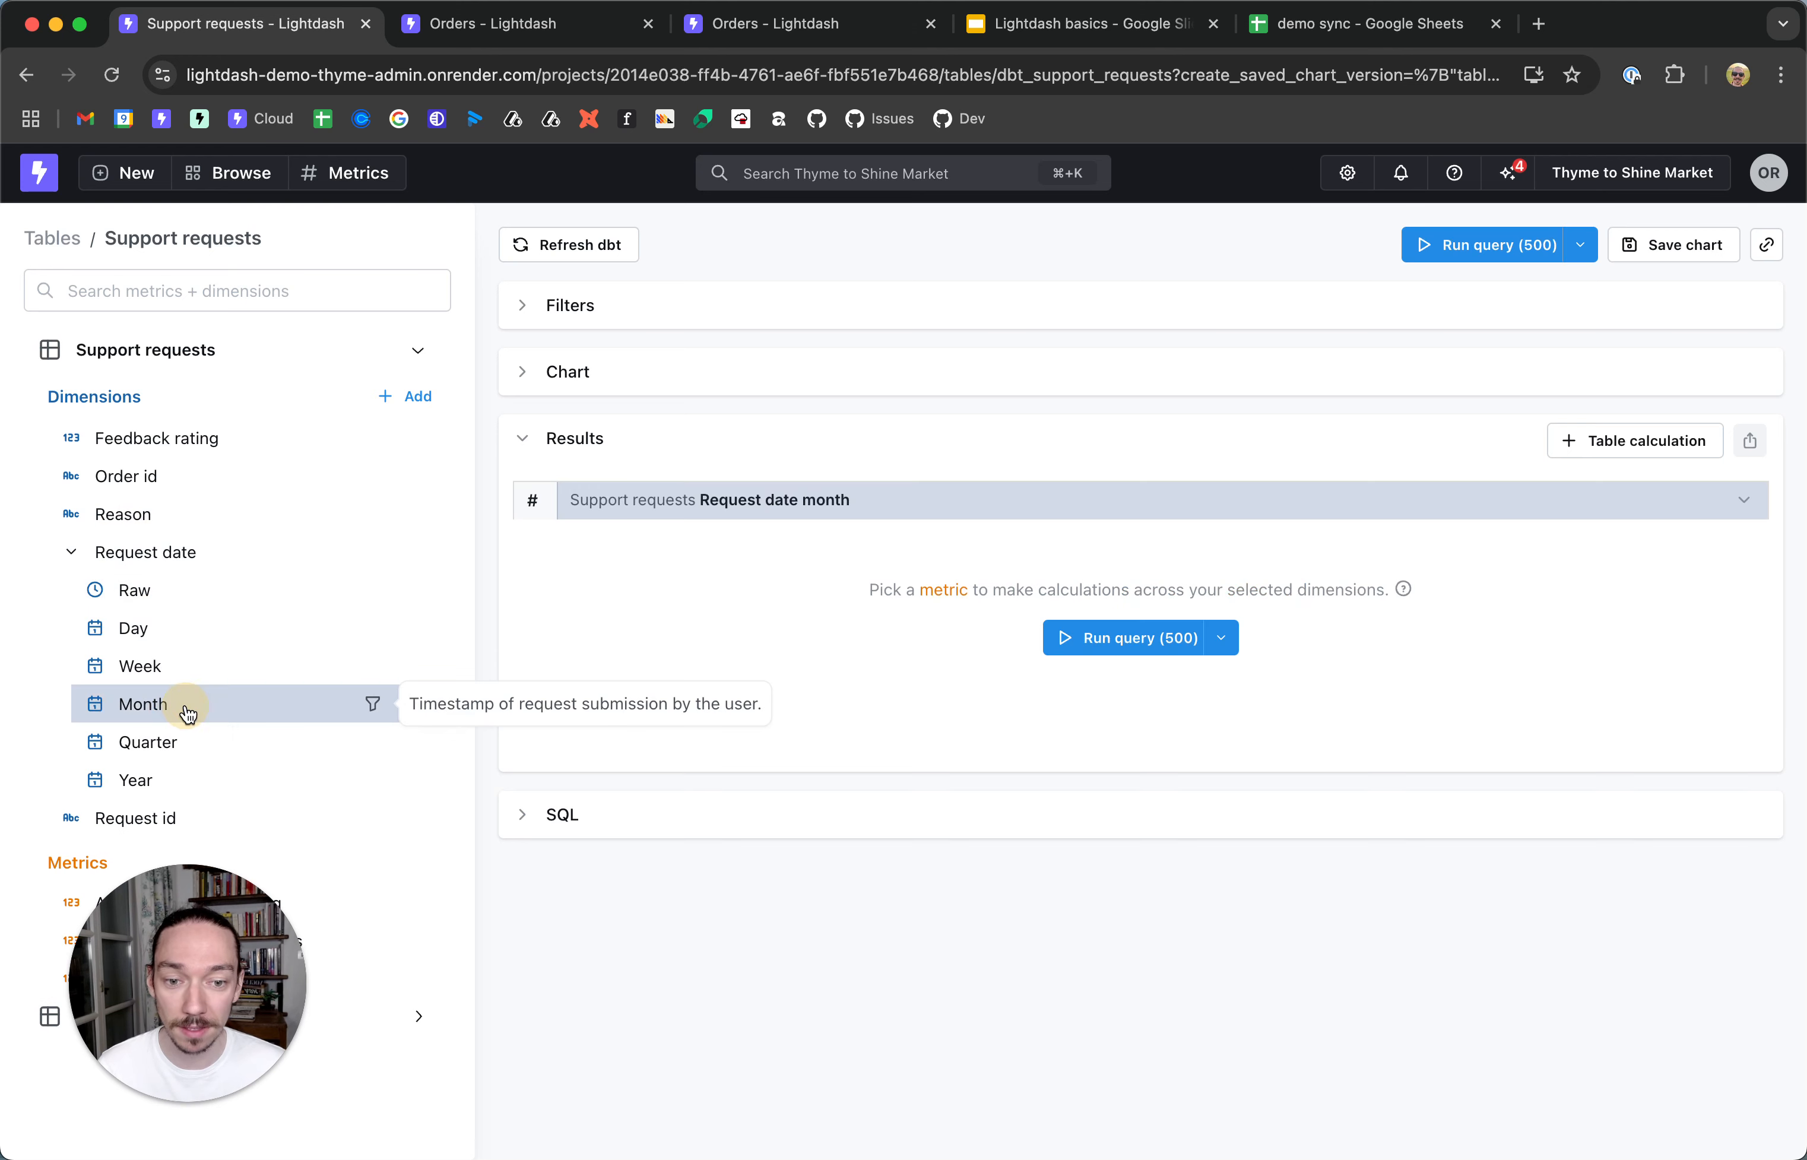
click(150, 552)
mouse_move(232, 759)
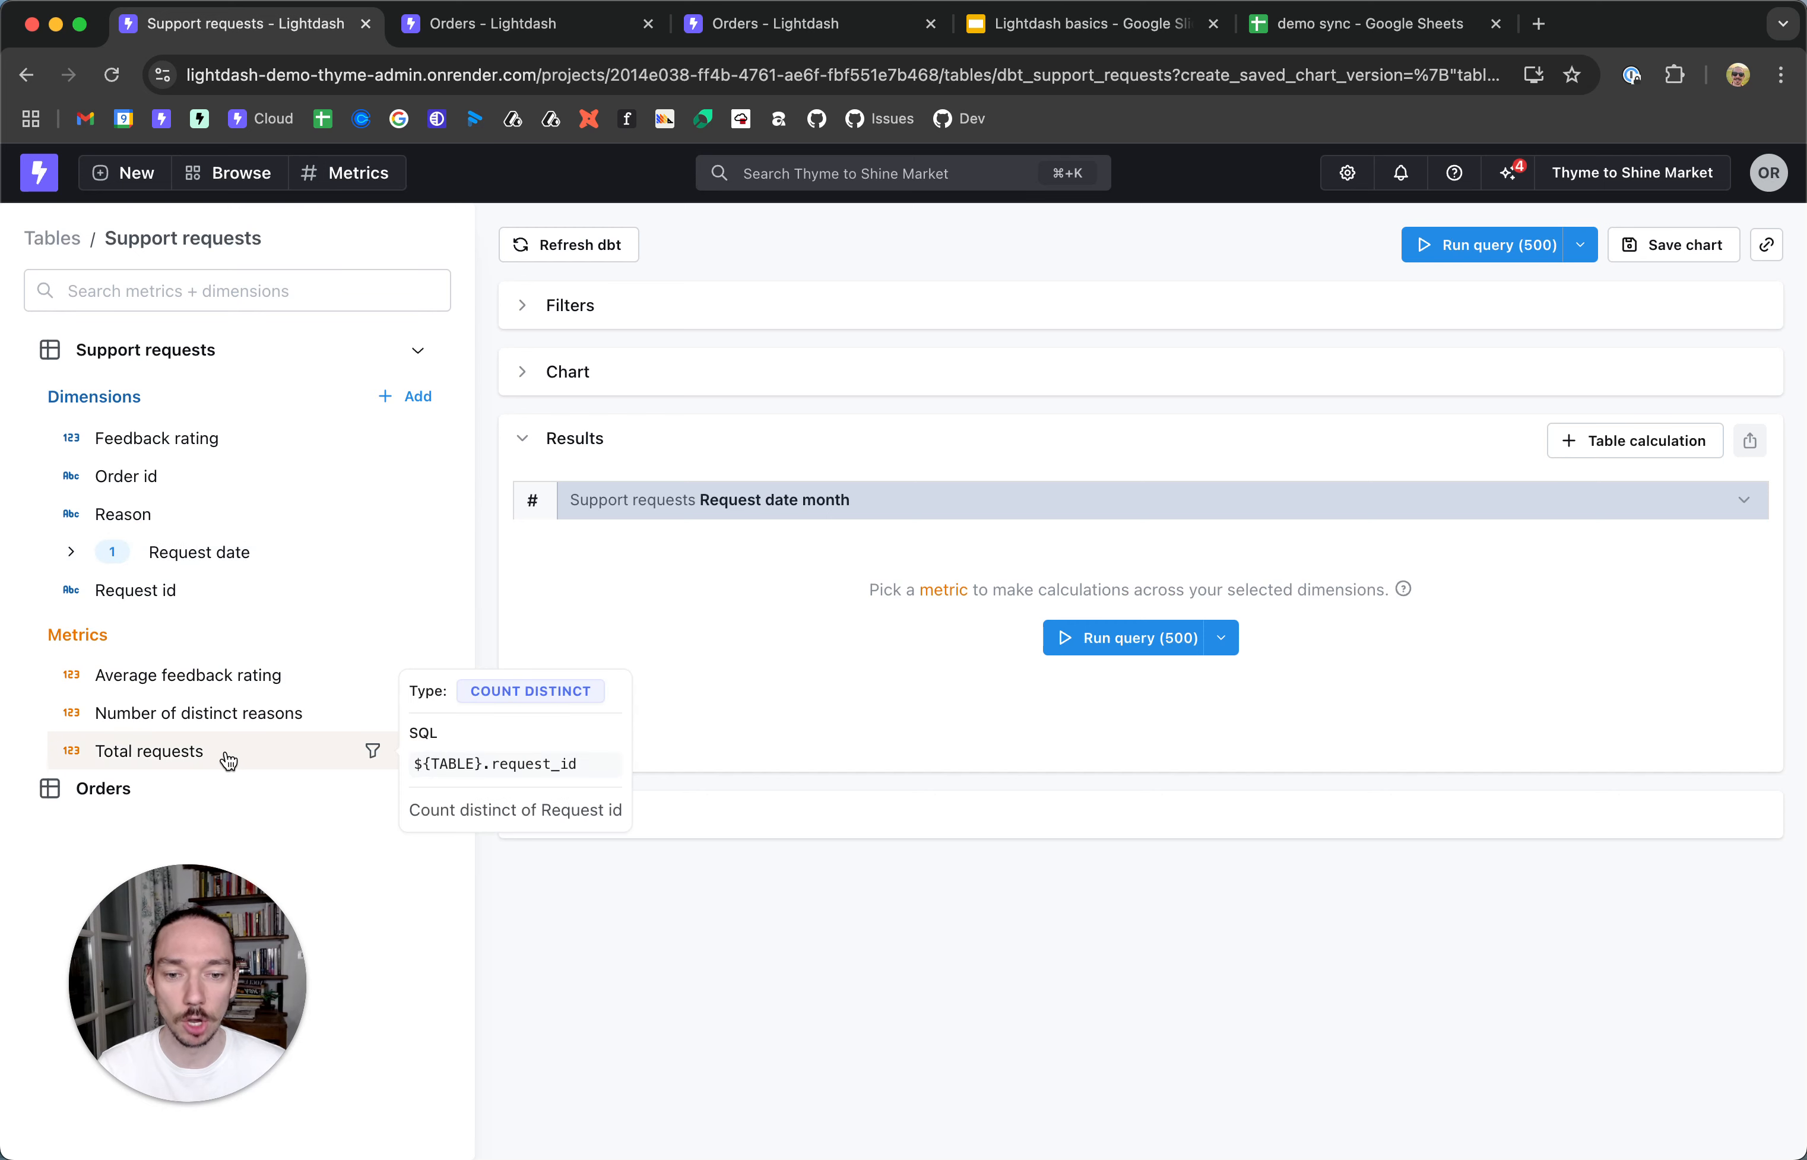
click(228, 757)
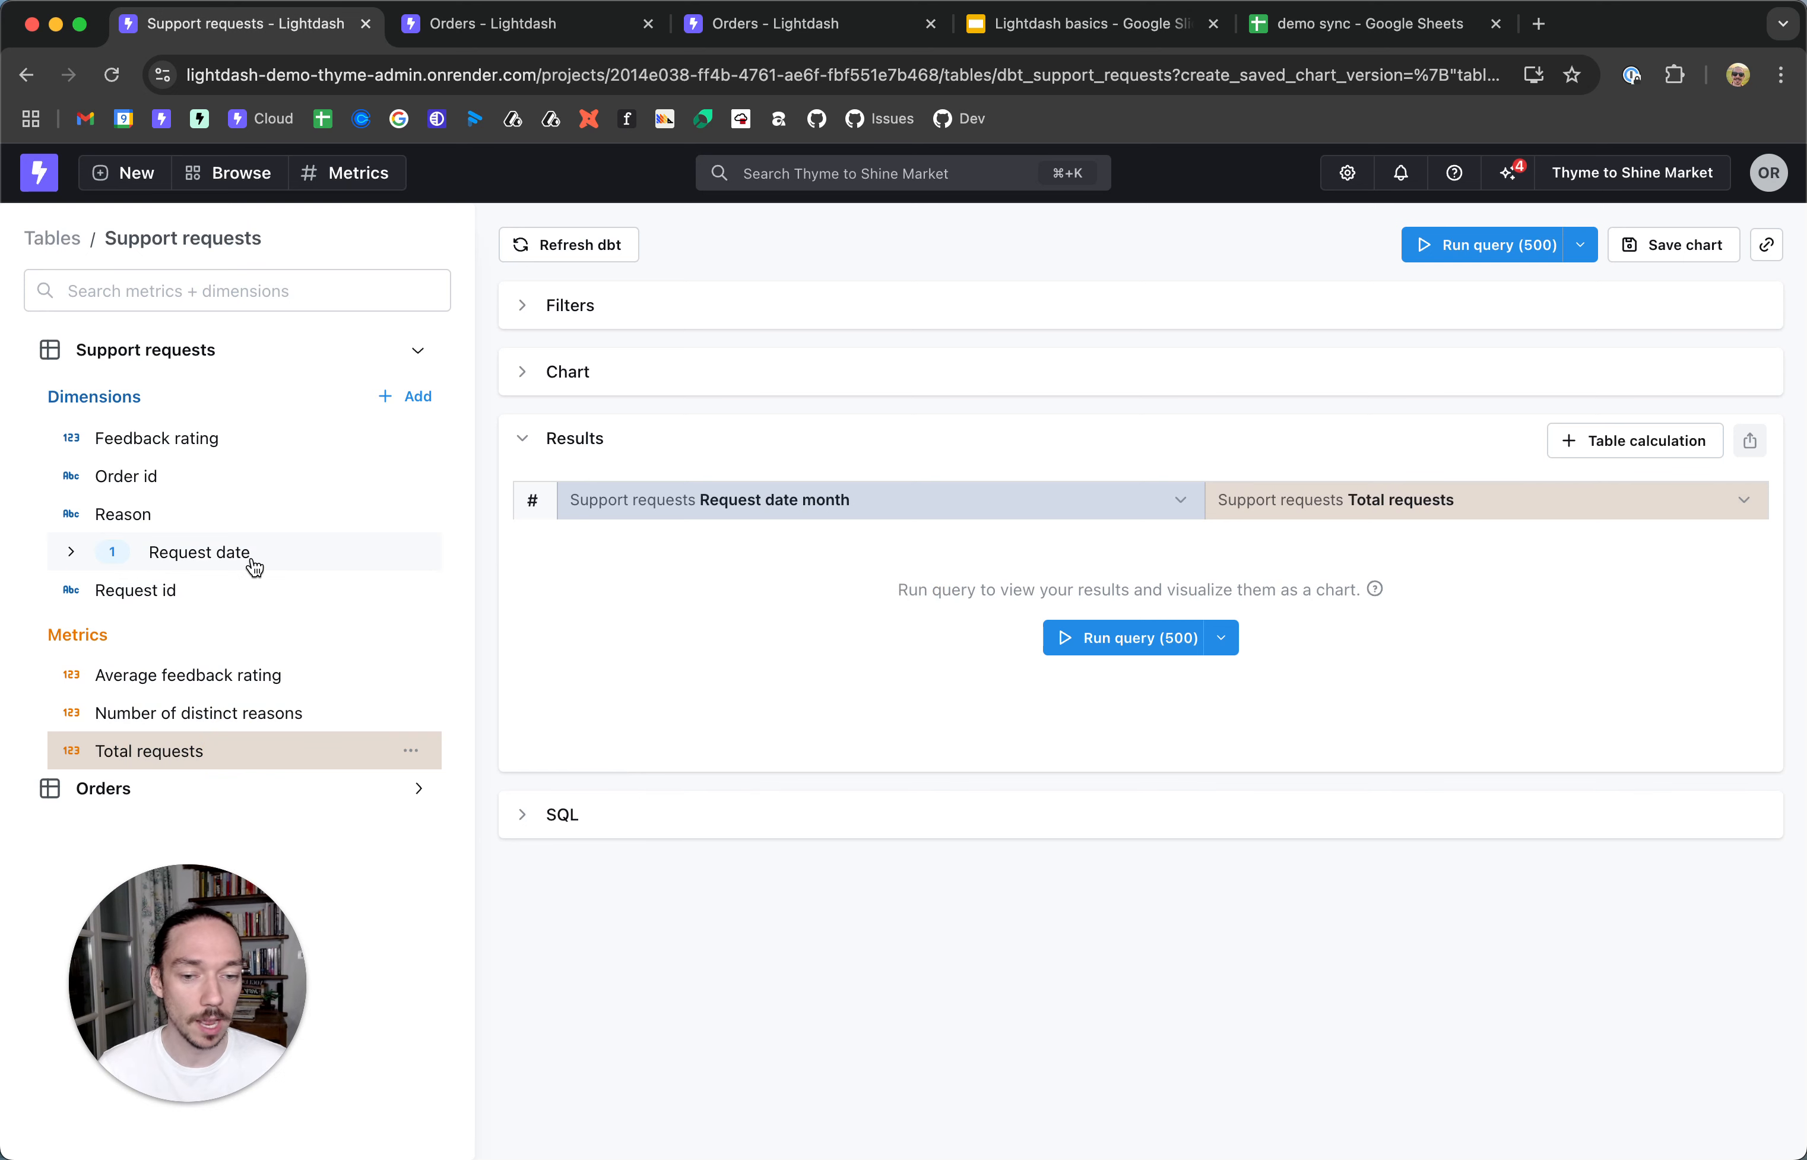
click(1139, 638)
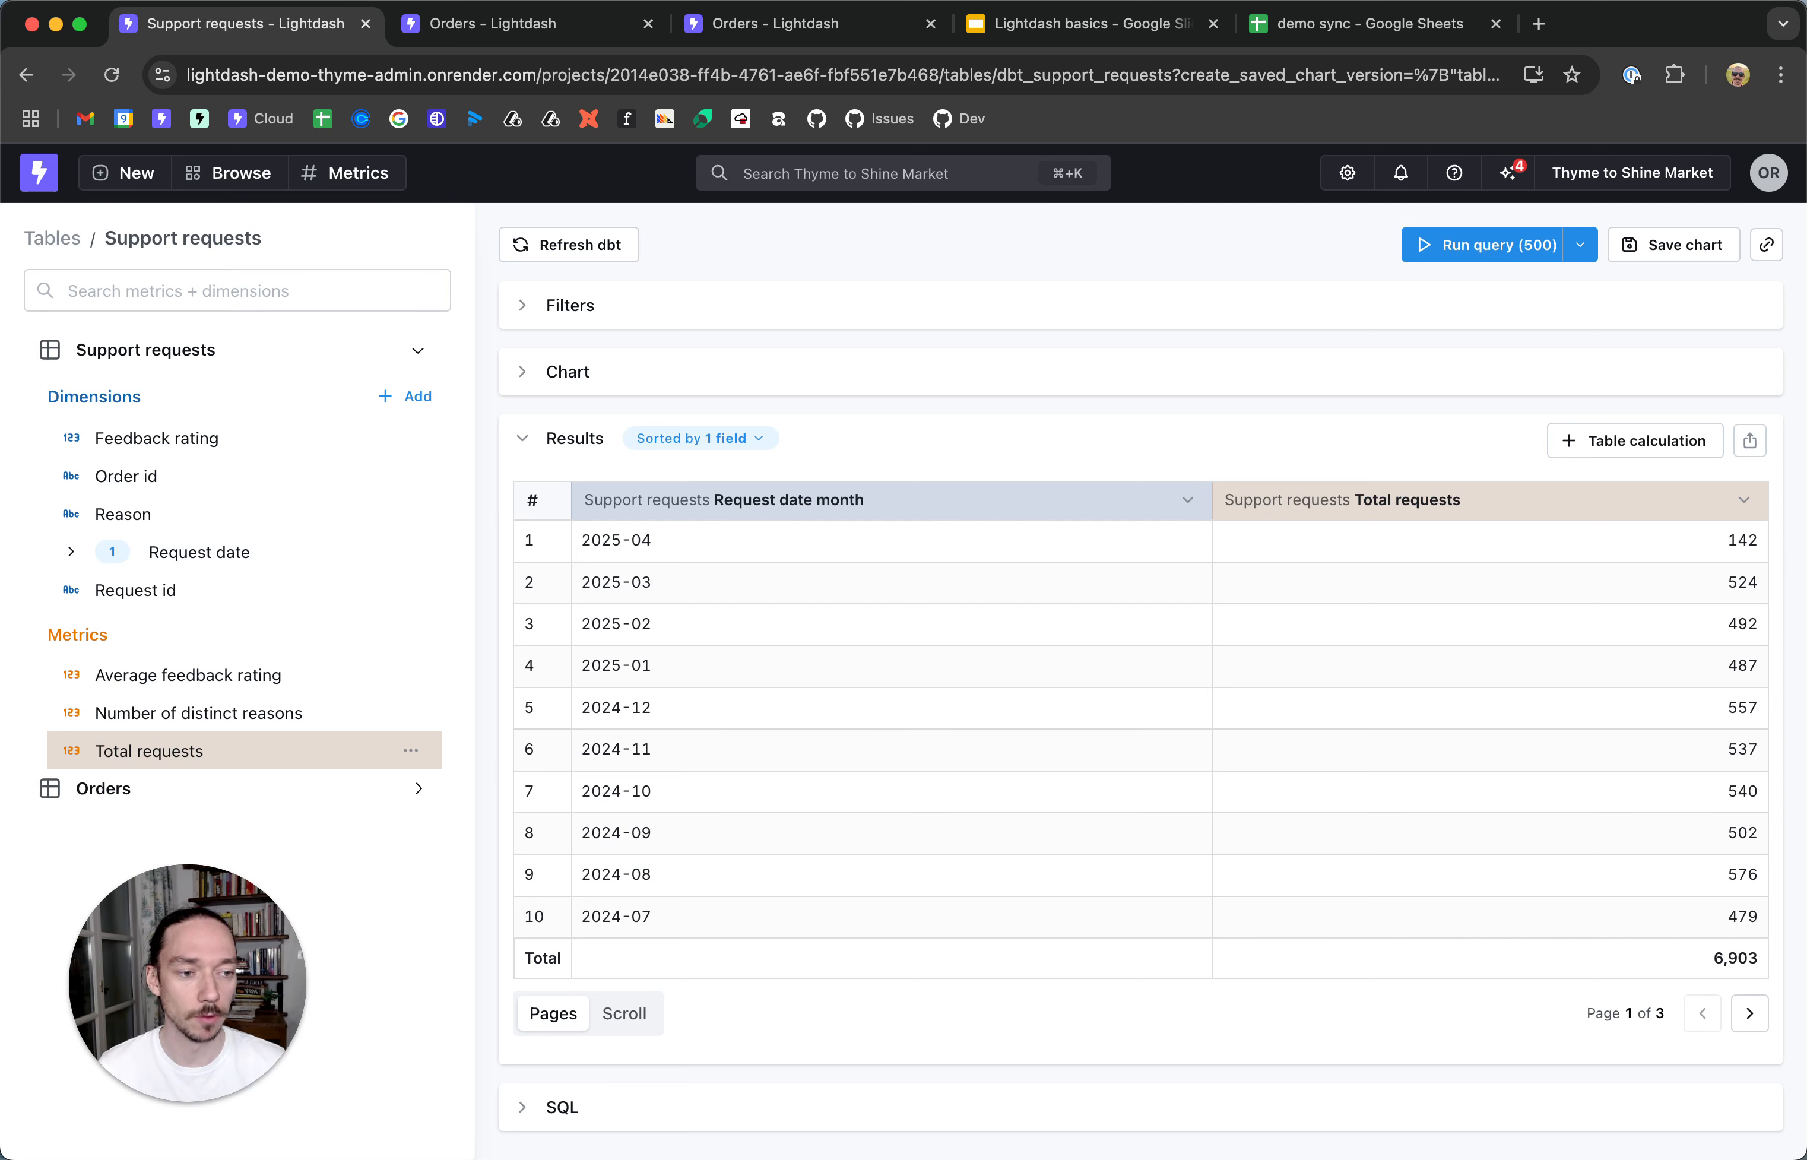
click(525, 379)
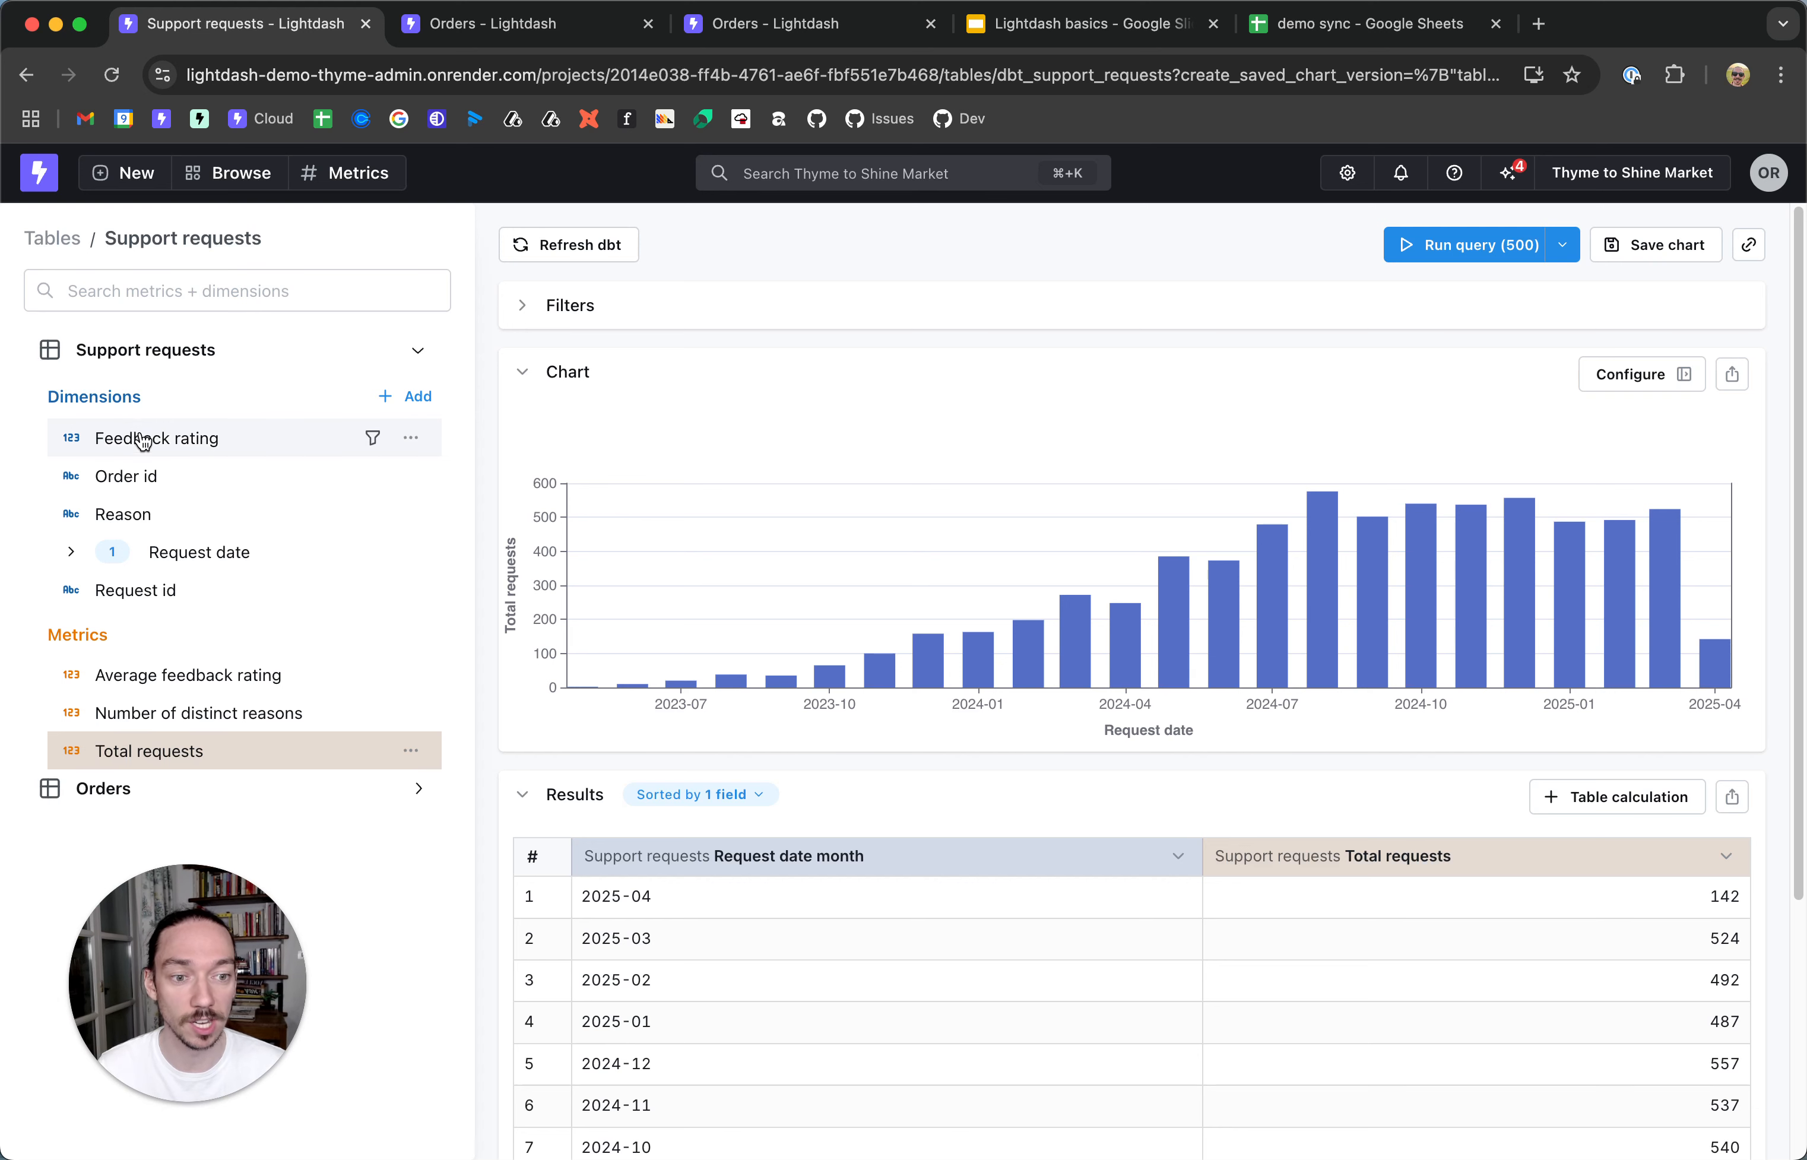
- Replace the Request date month dimension with Reason in the support requests query
mouse_move(144, 446)
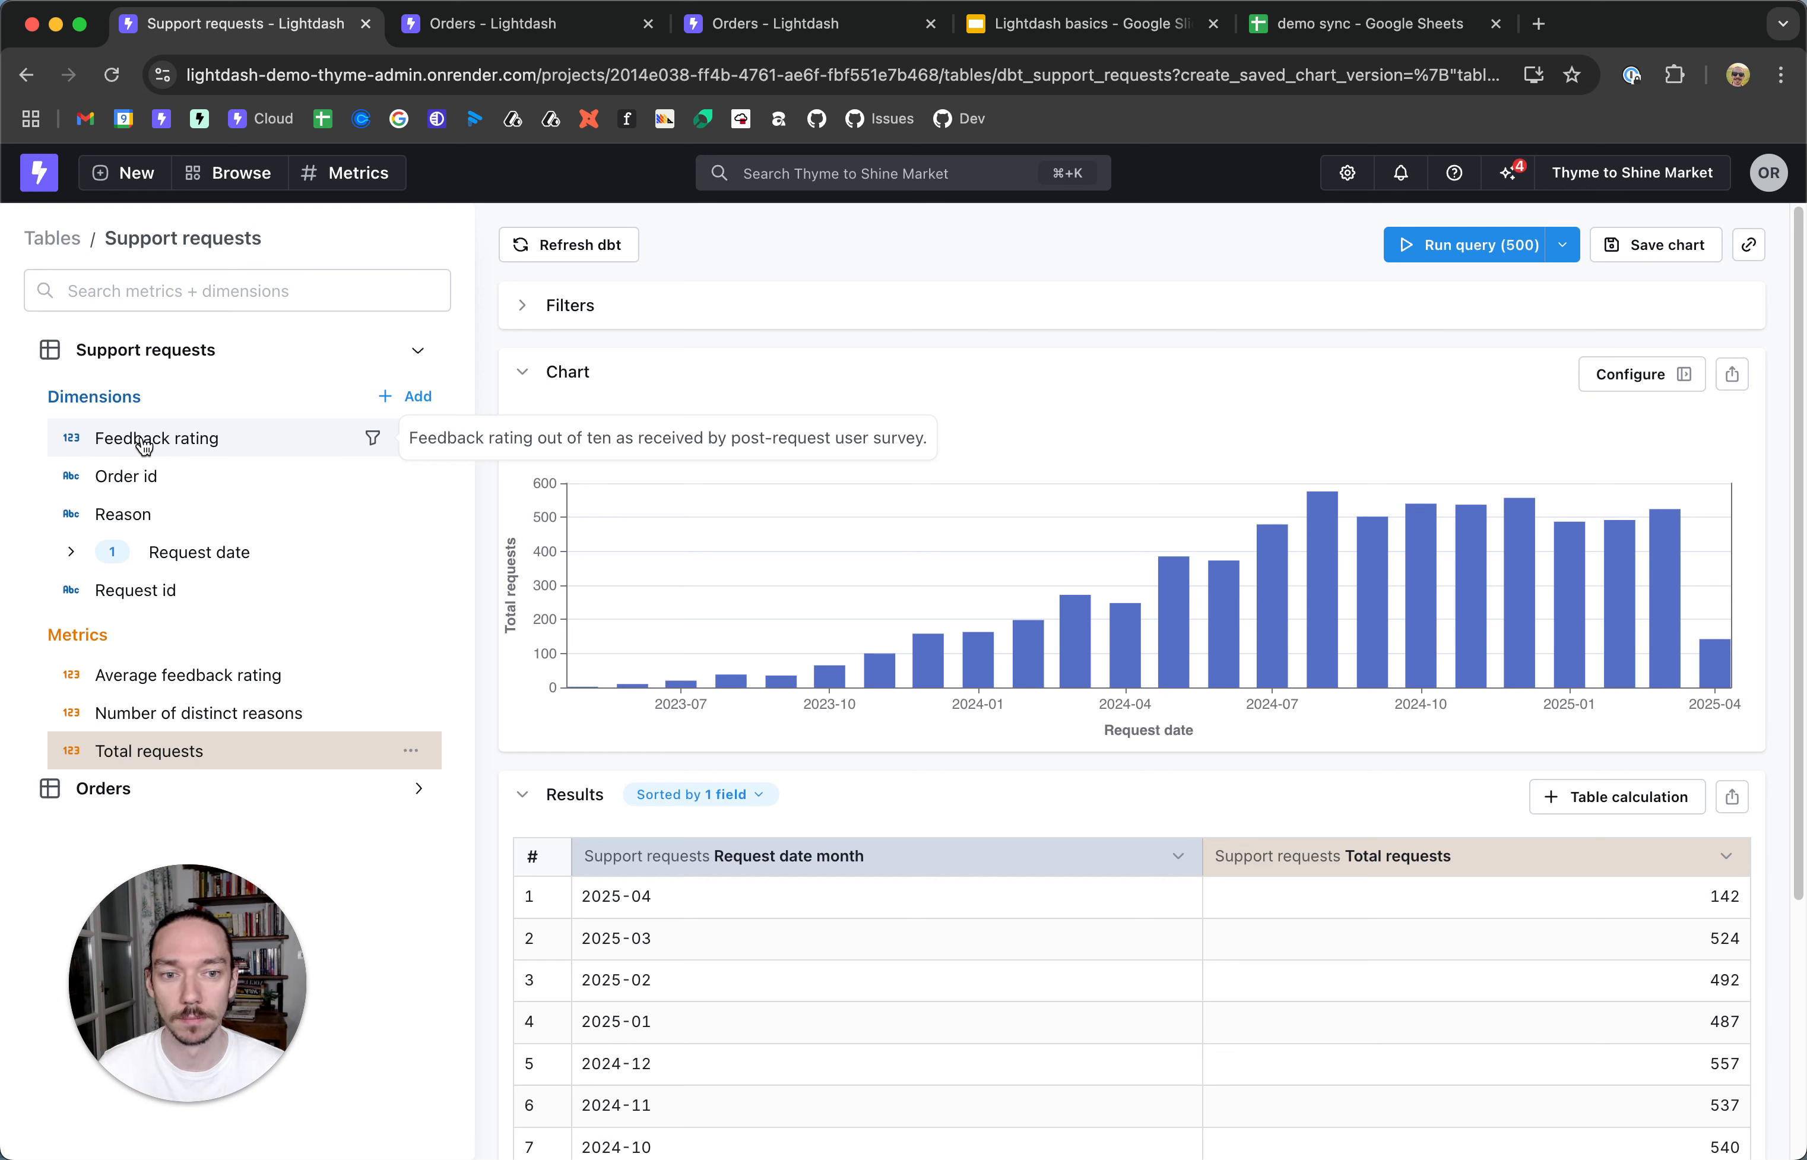
click(182, 515)
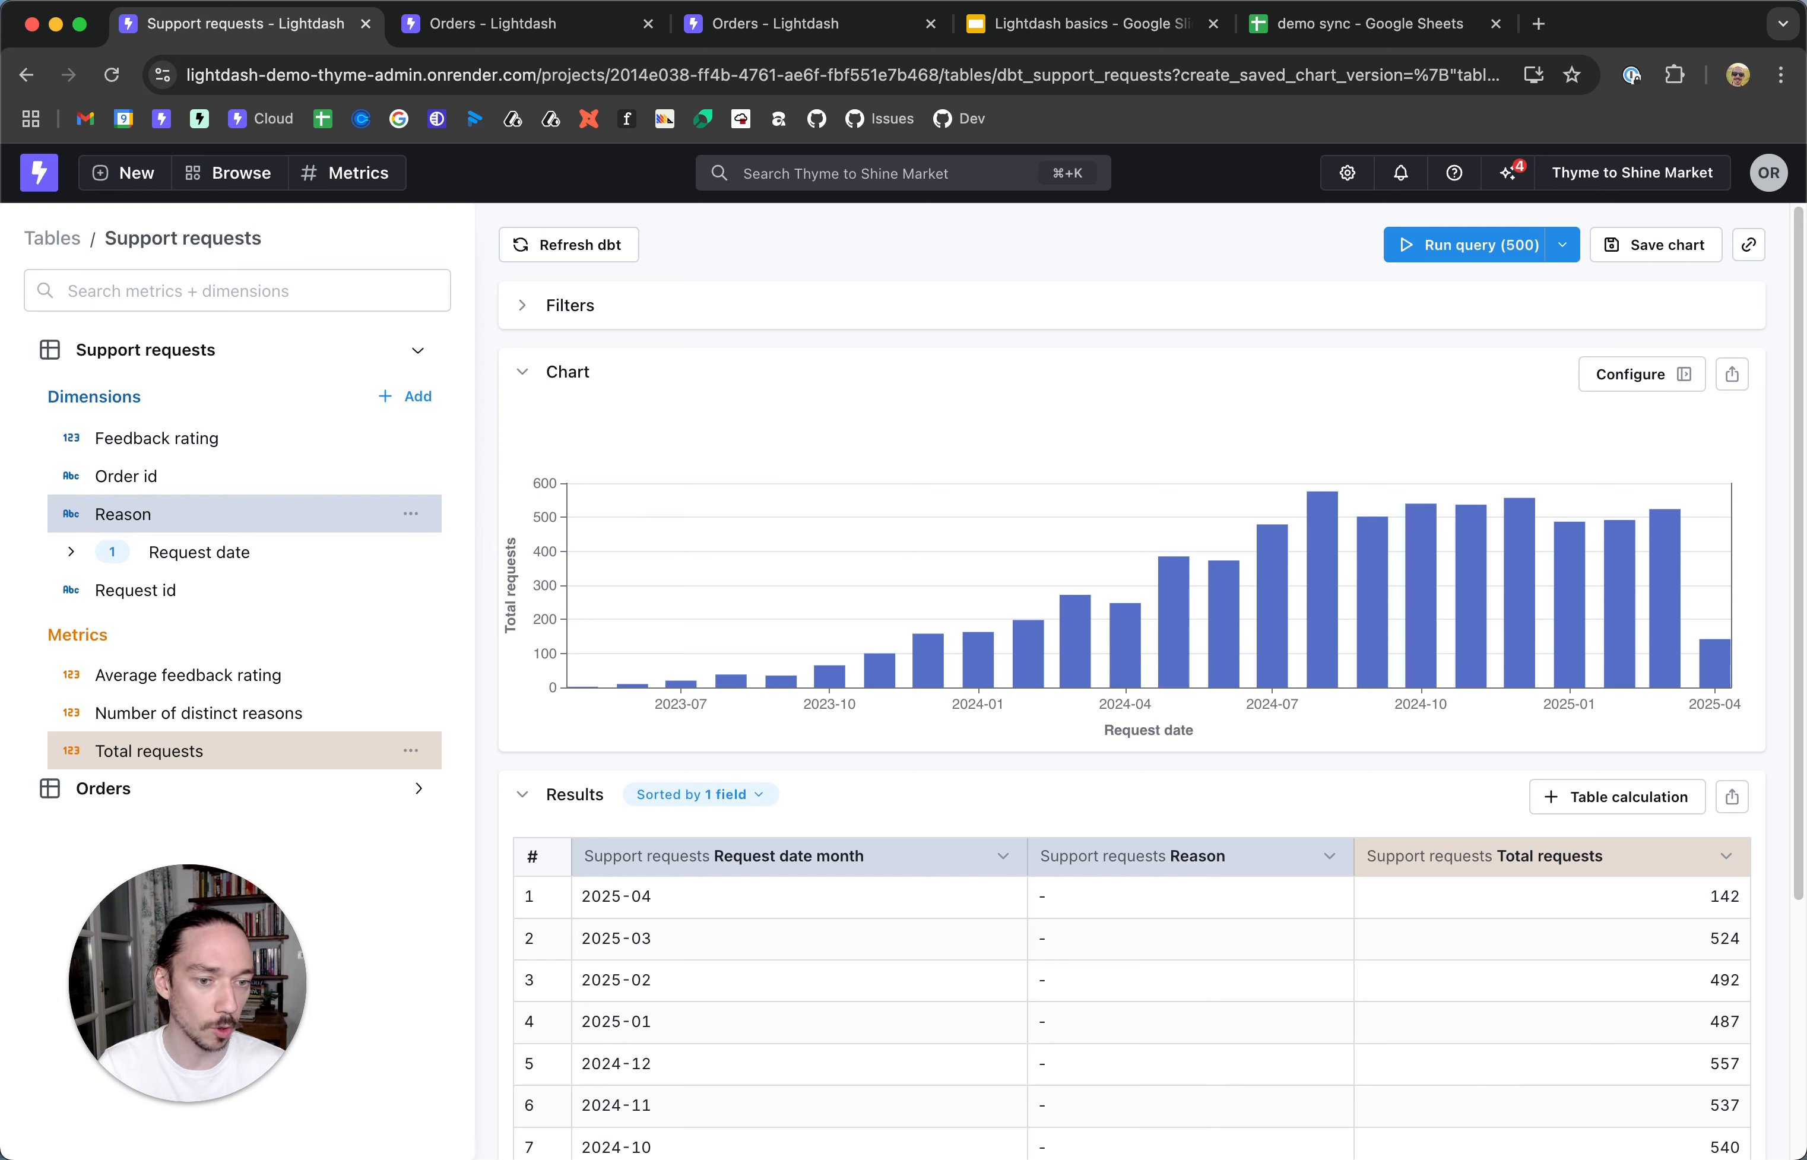
click(70, 552)
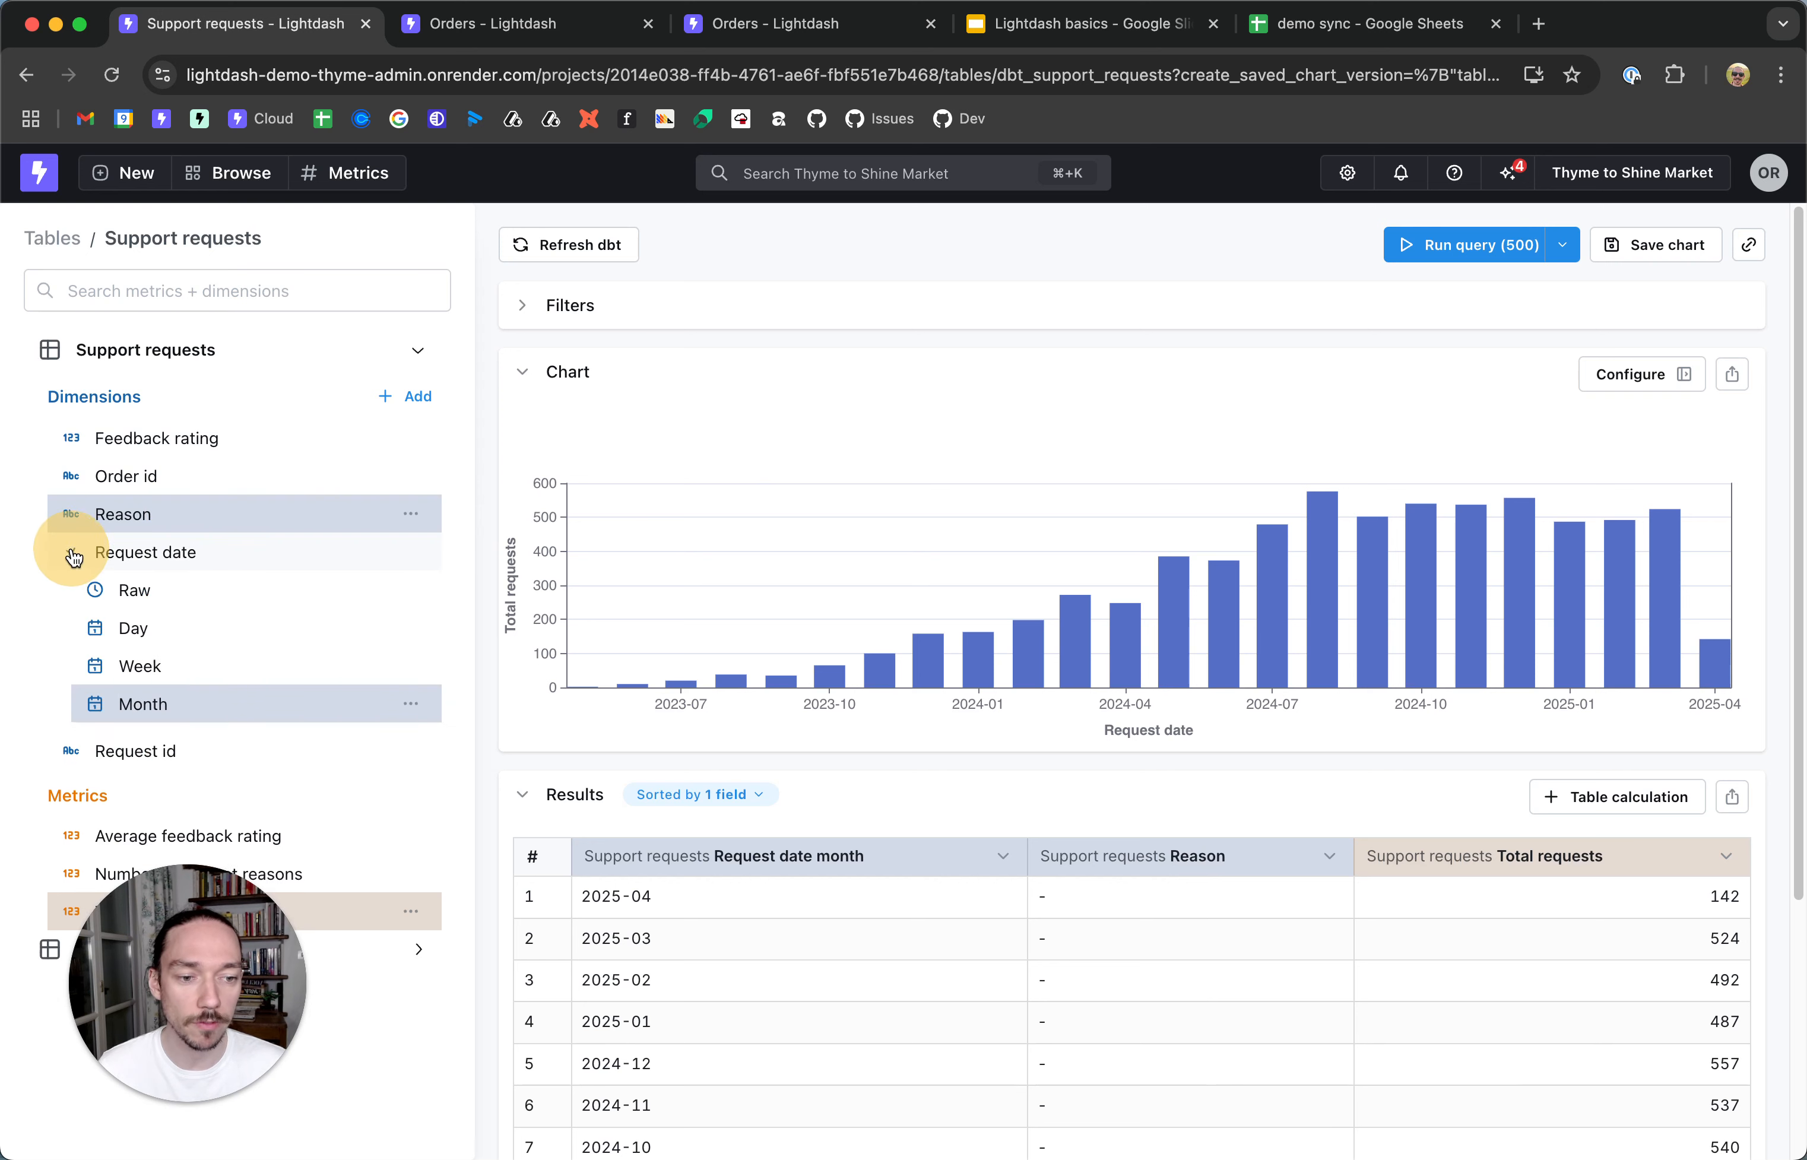
click(179, 708)
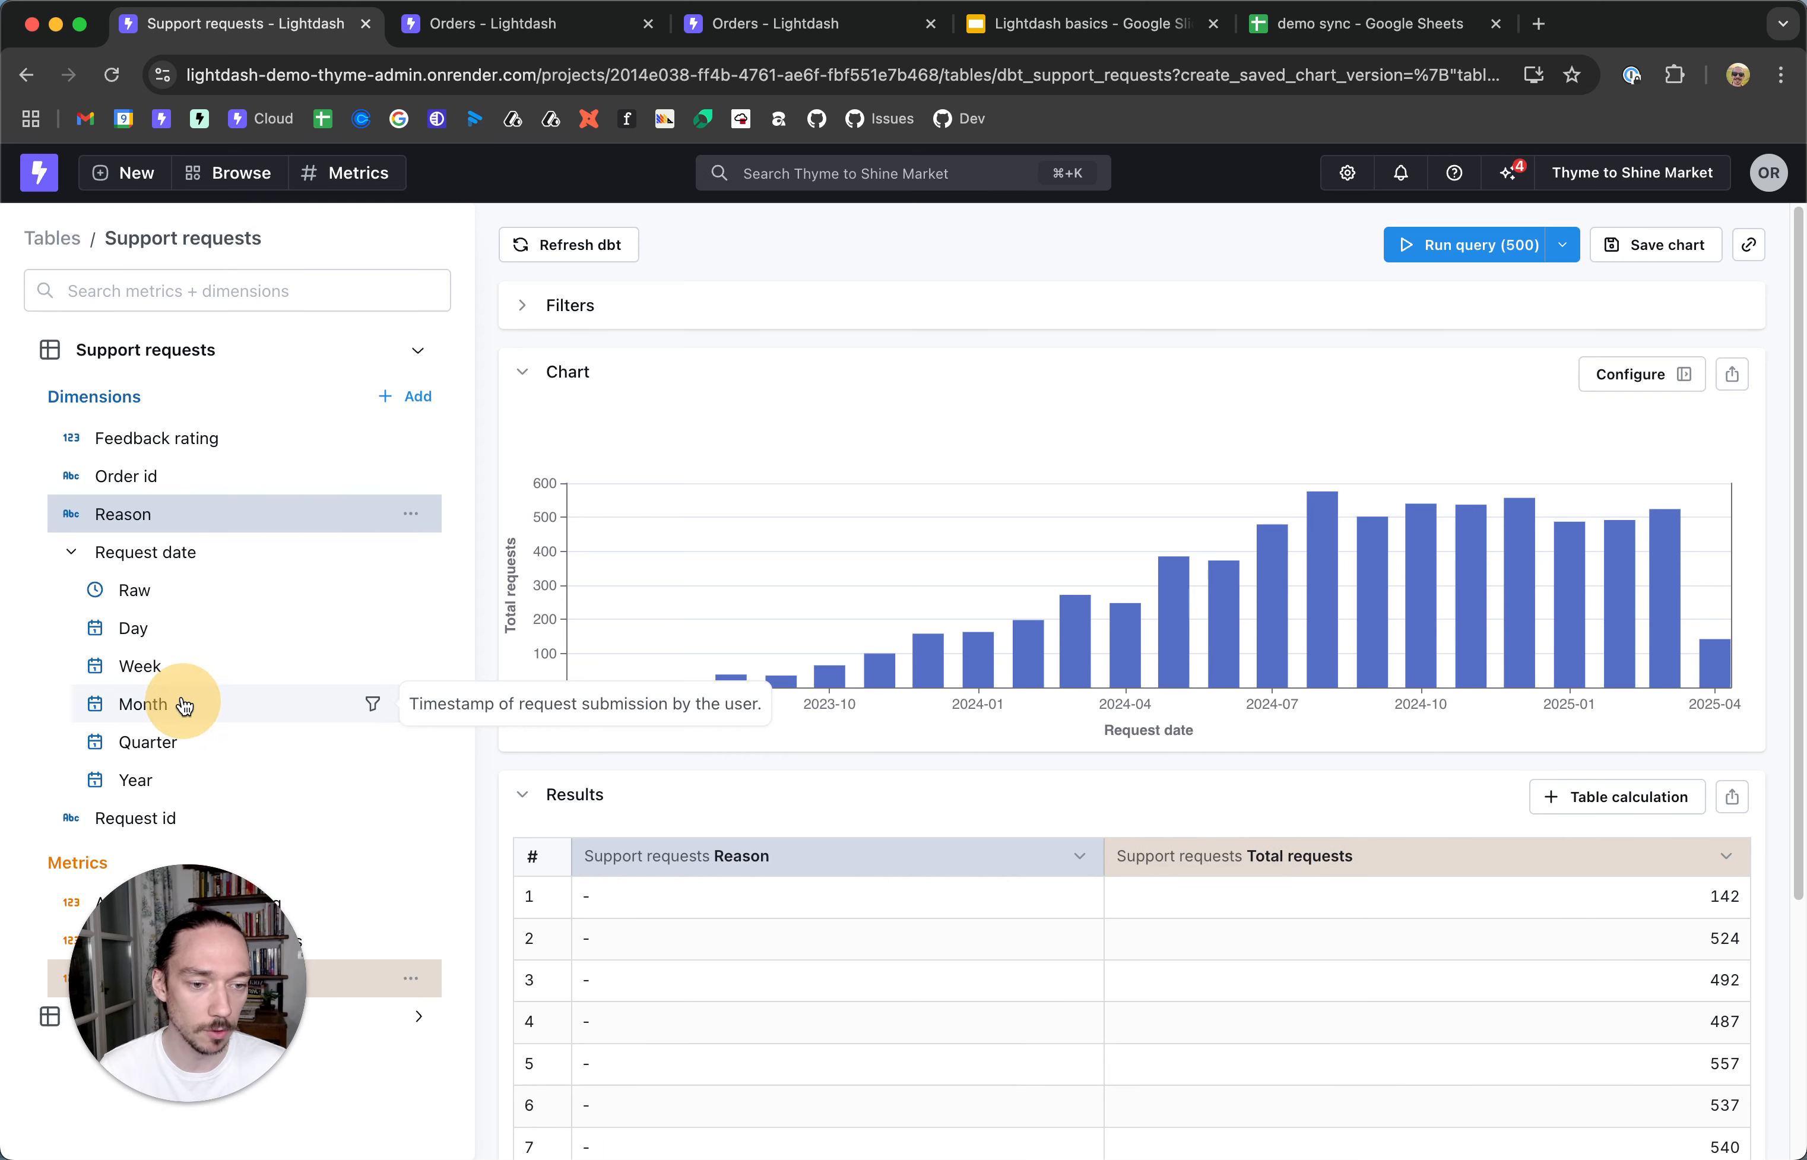
click(71, 553)
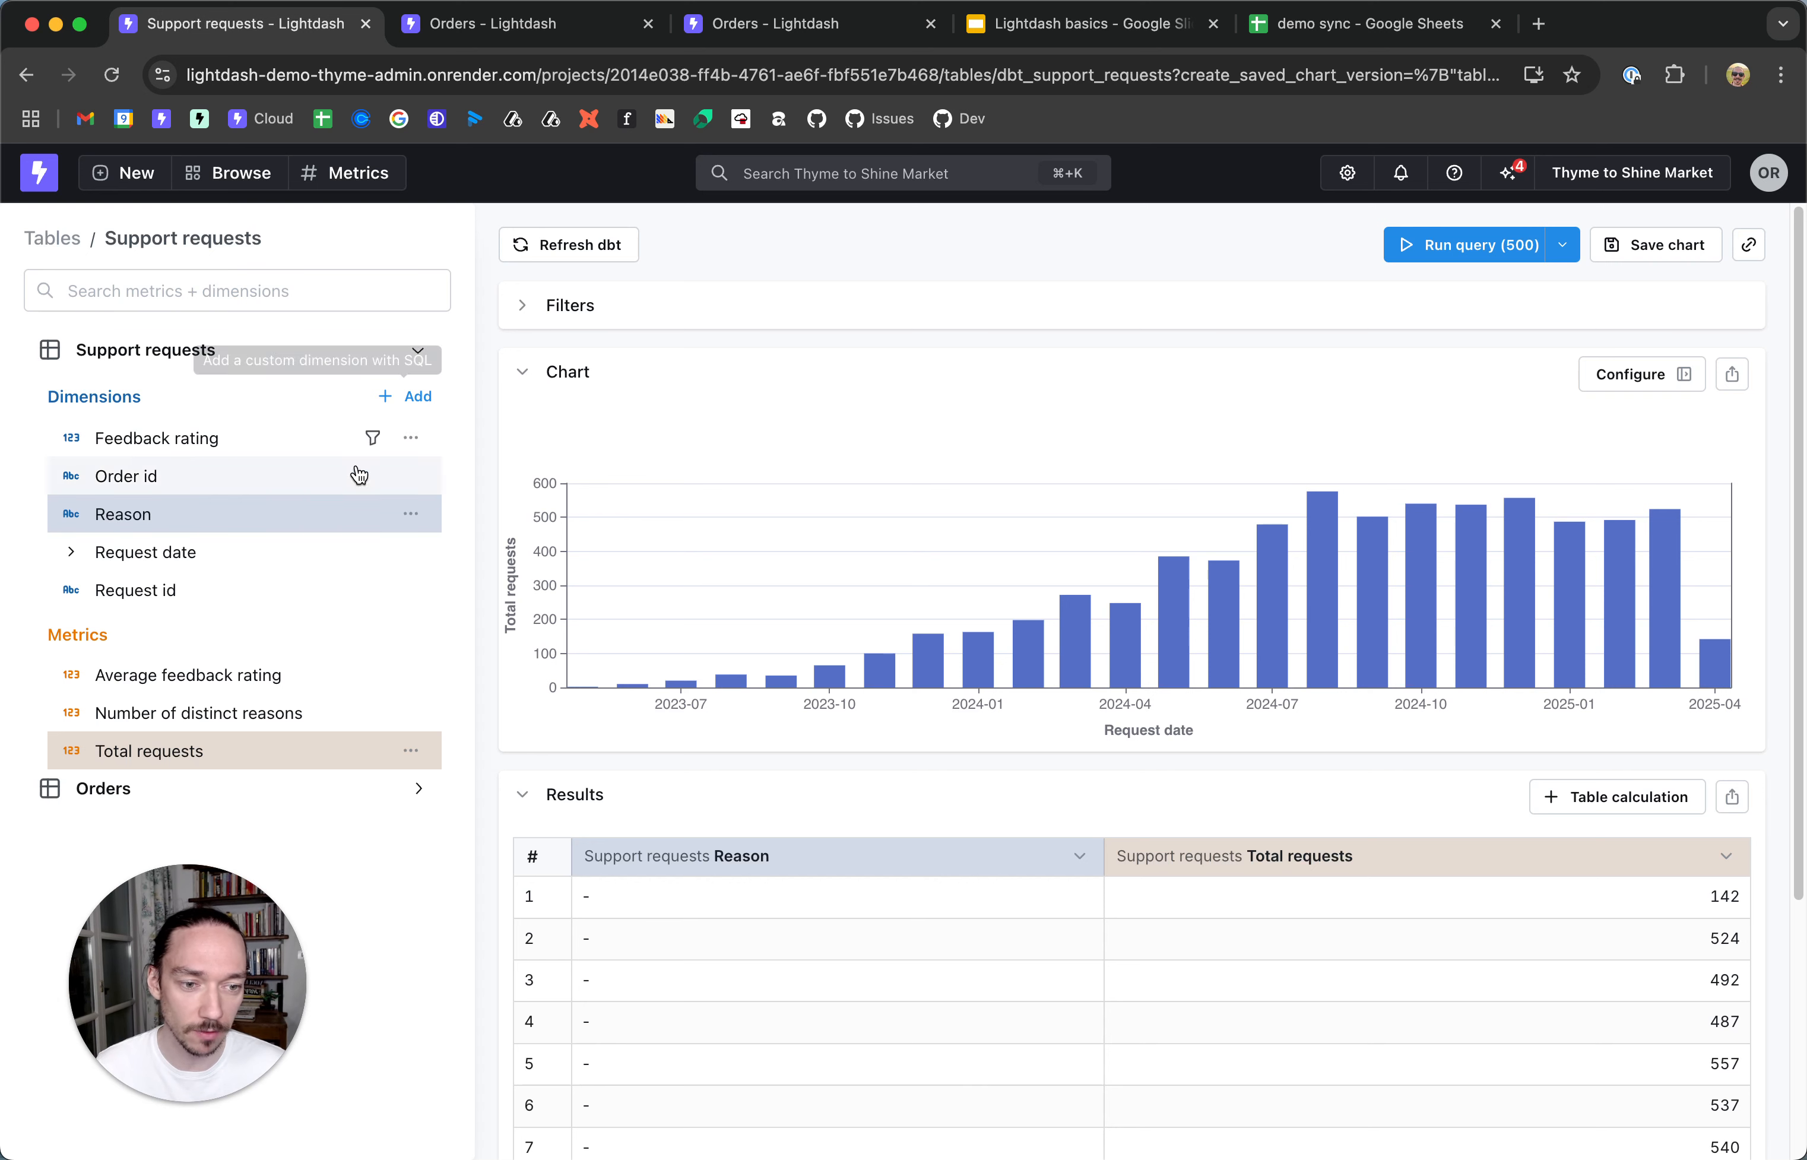
- Filter Request date month to in the last 2 months and run the query by reason
click(76, 556)
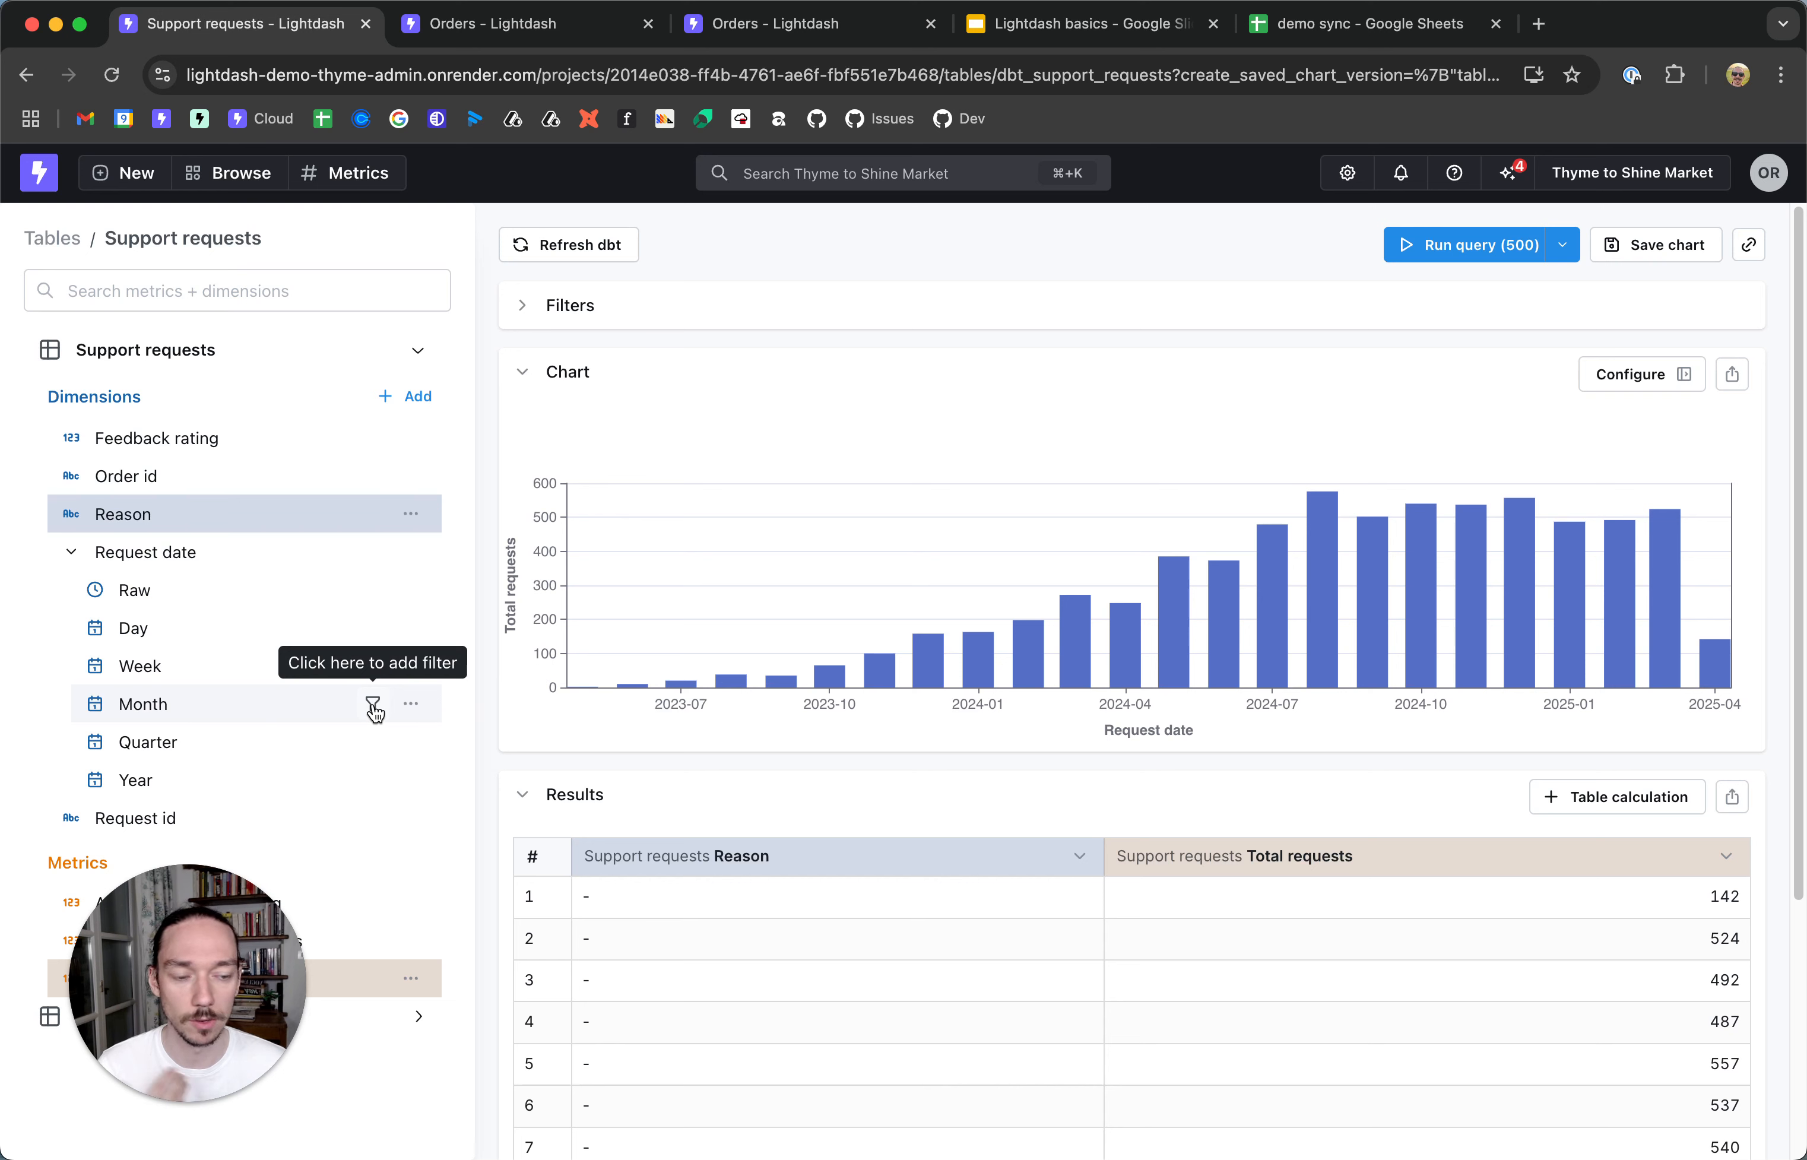
click(524, 311)
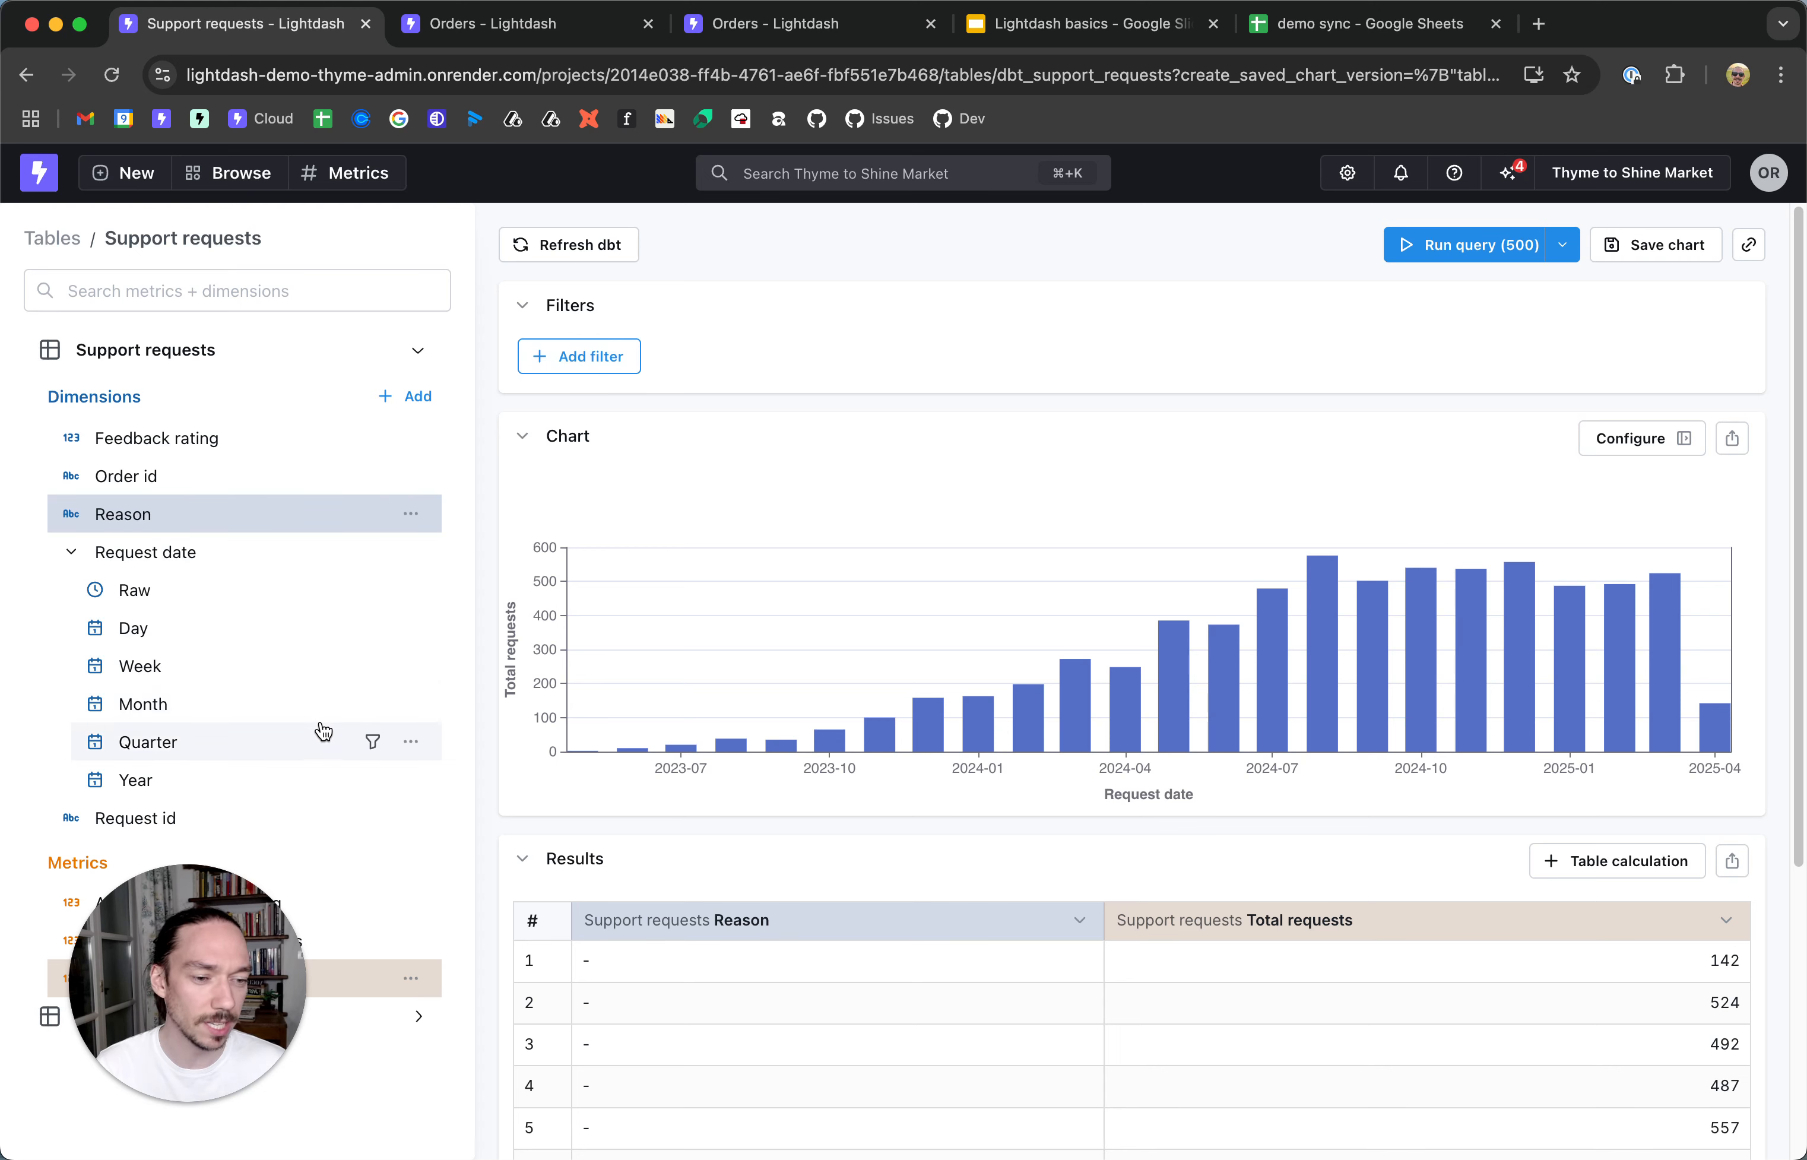
click(373, 705)
click(1086, 398)
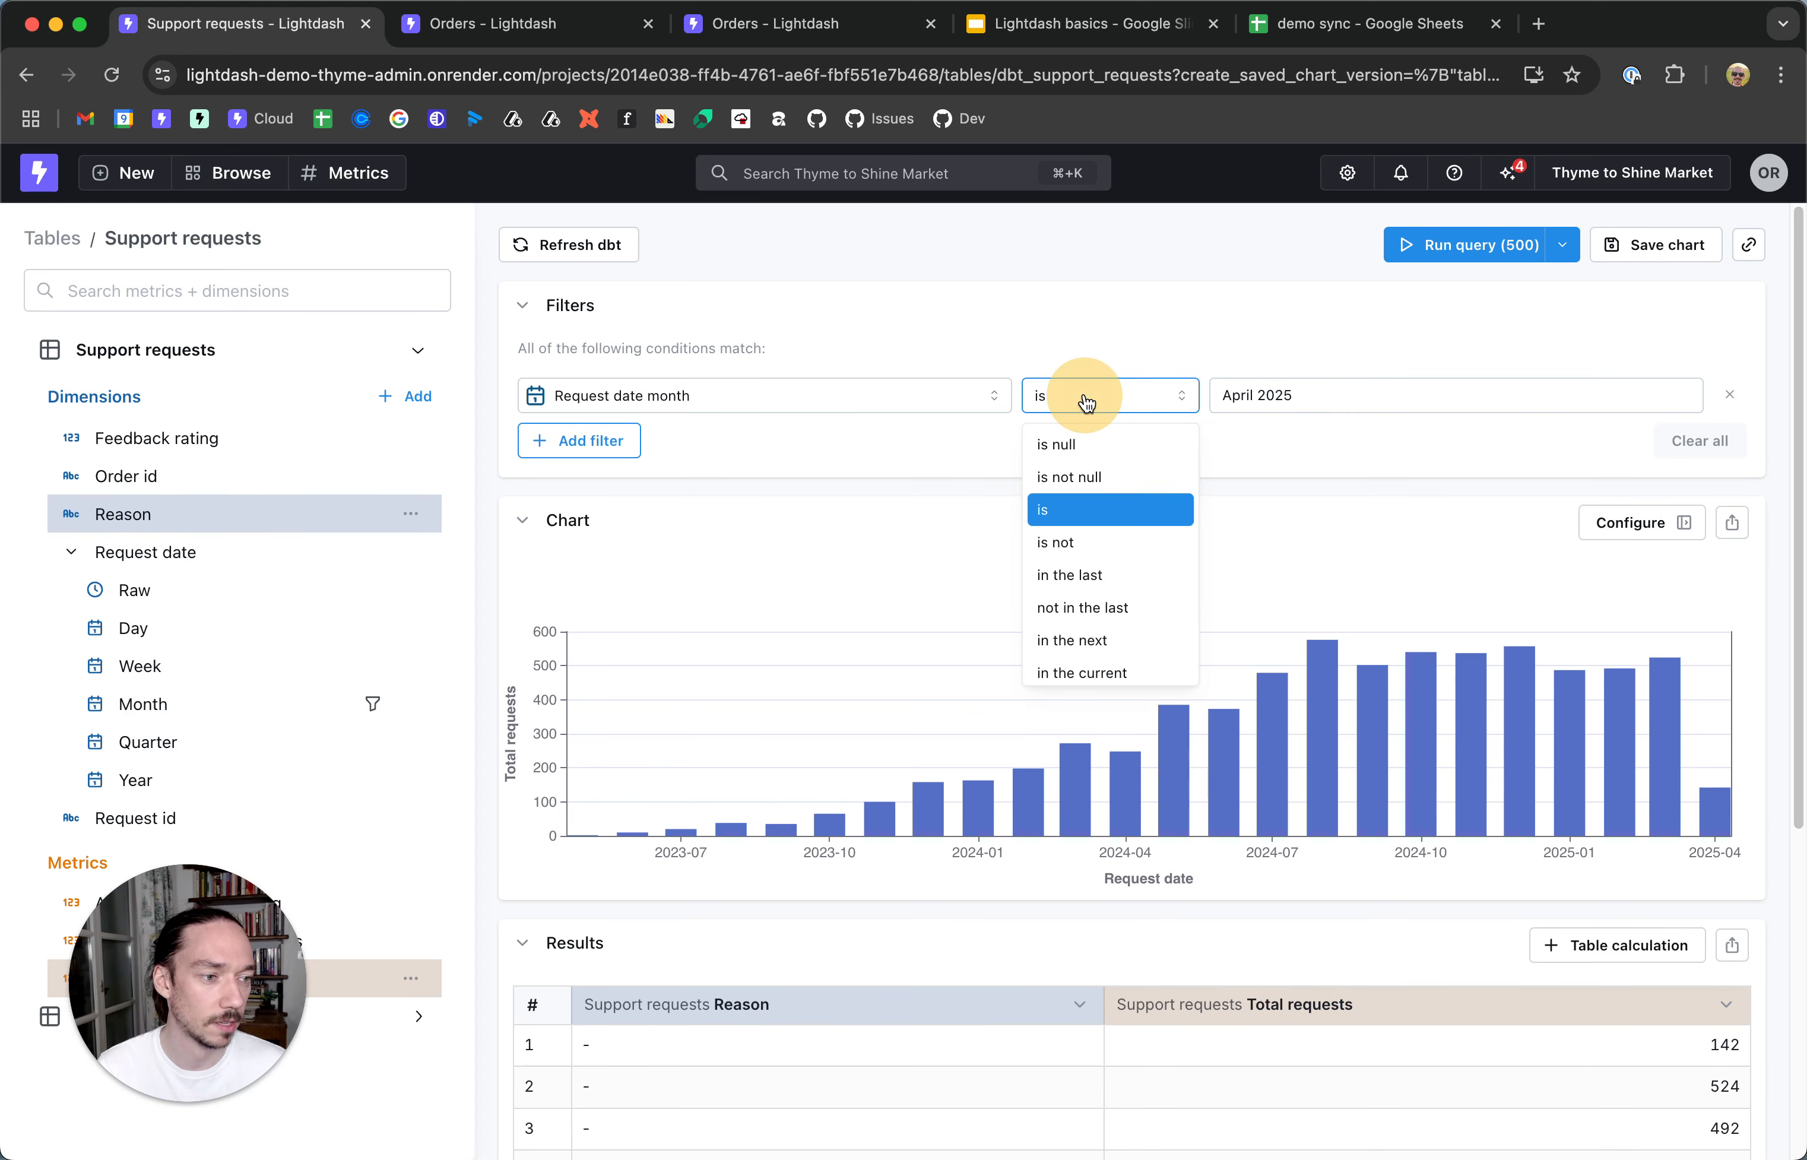
click(1099, 574)
drag(1248, 404, 1192, 397)
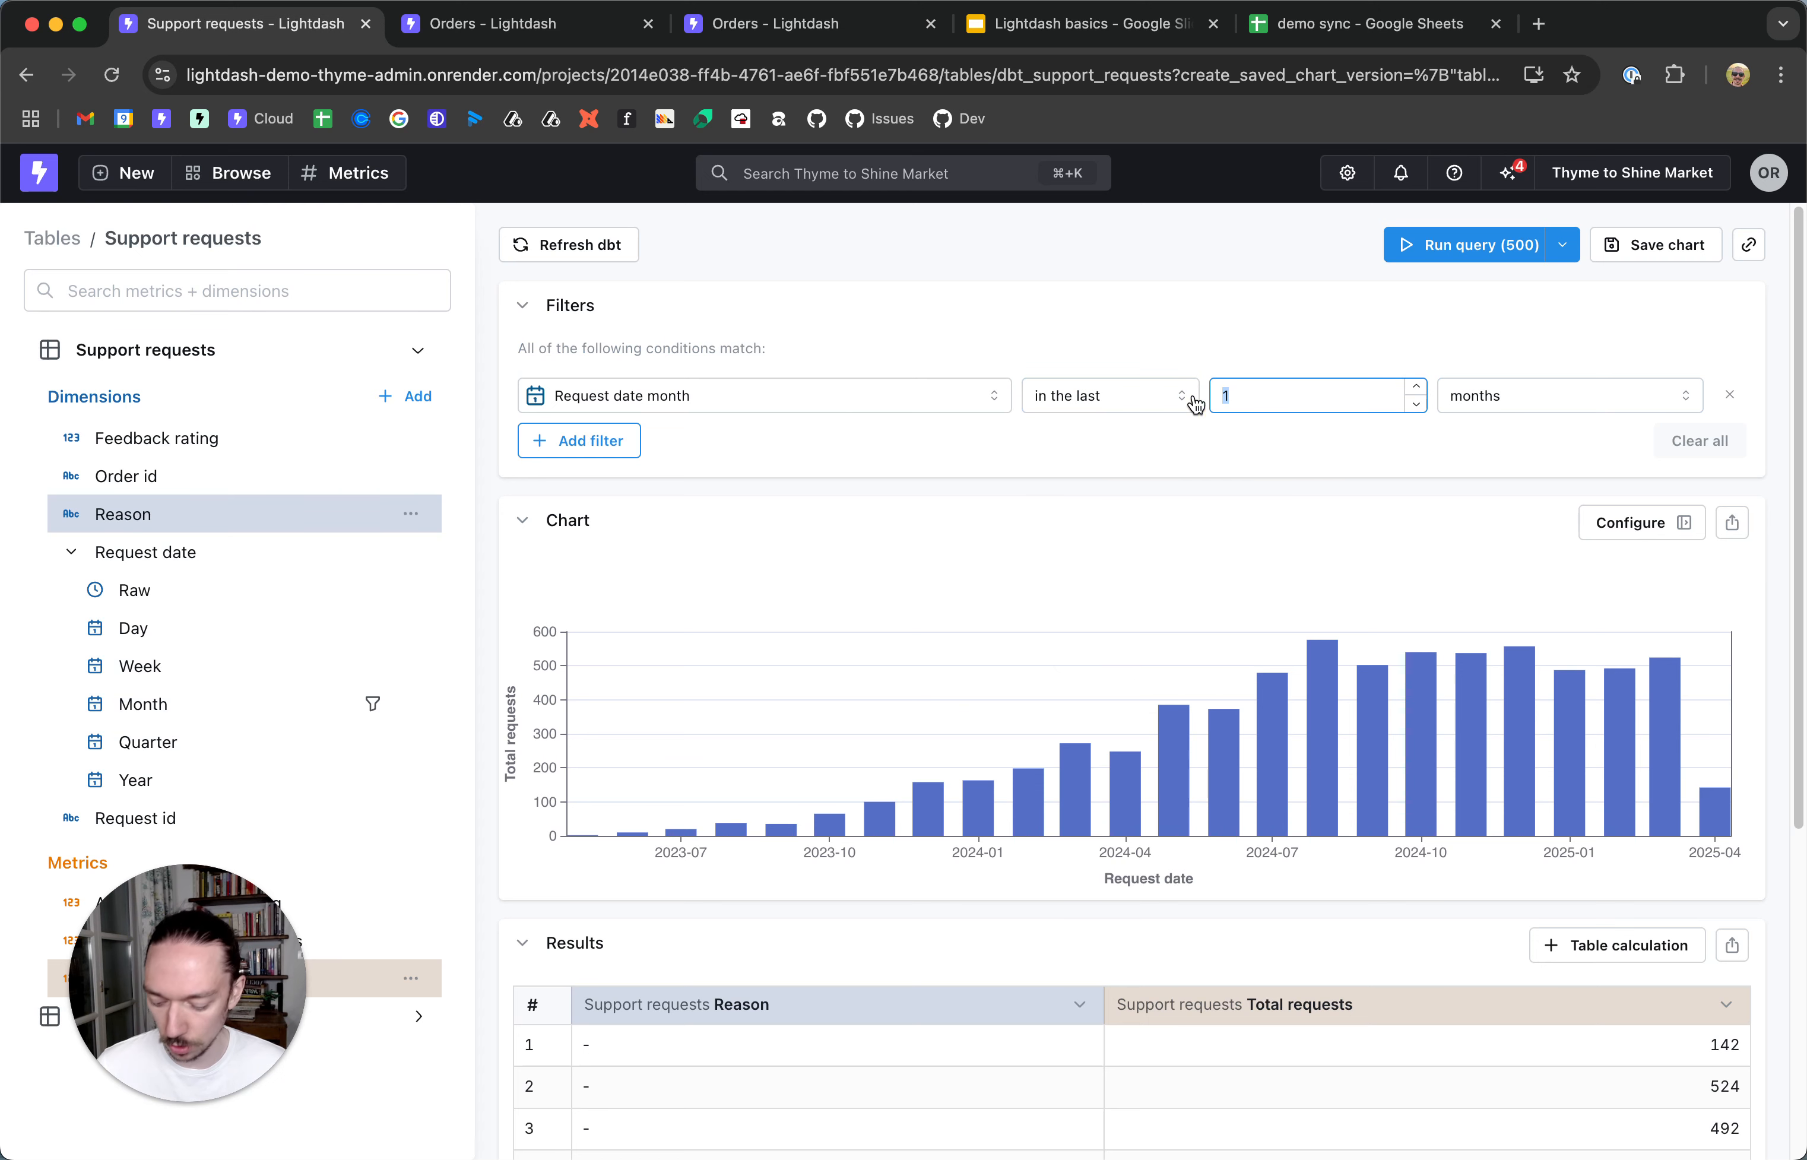
text(2)
click(1170, 319)
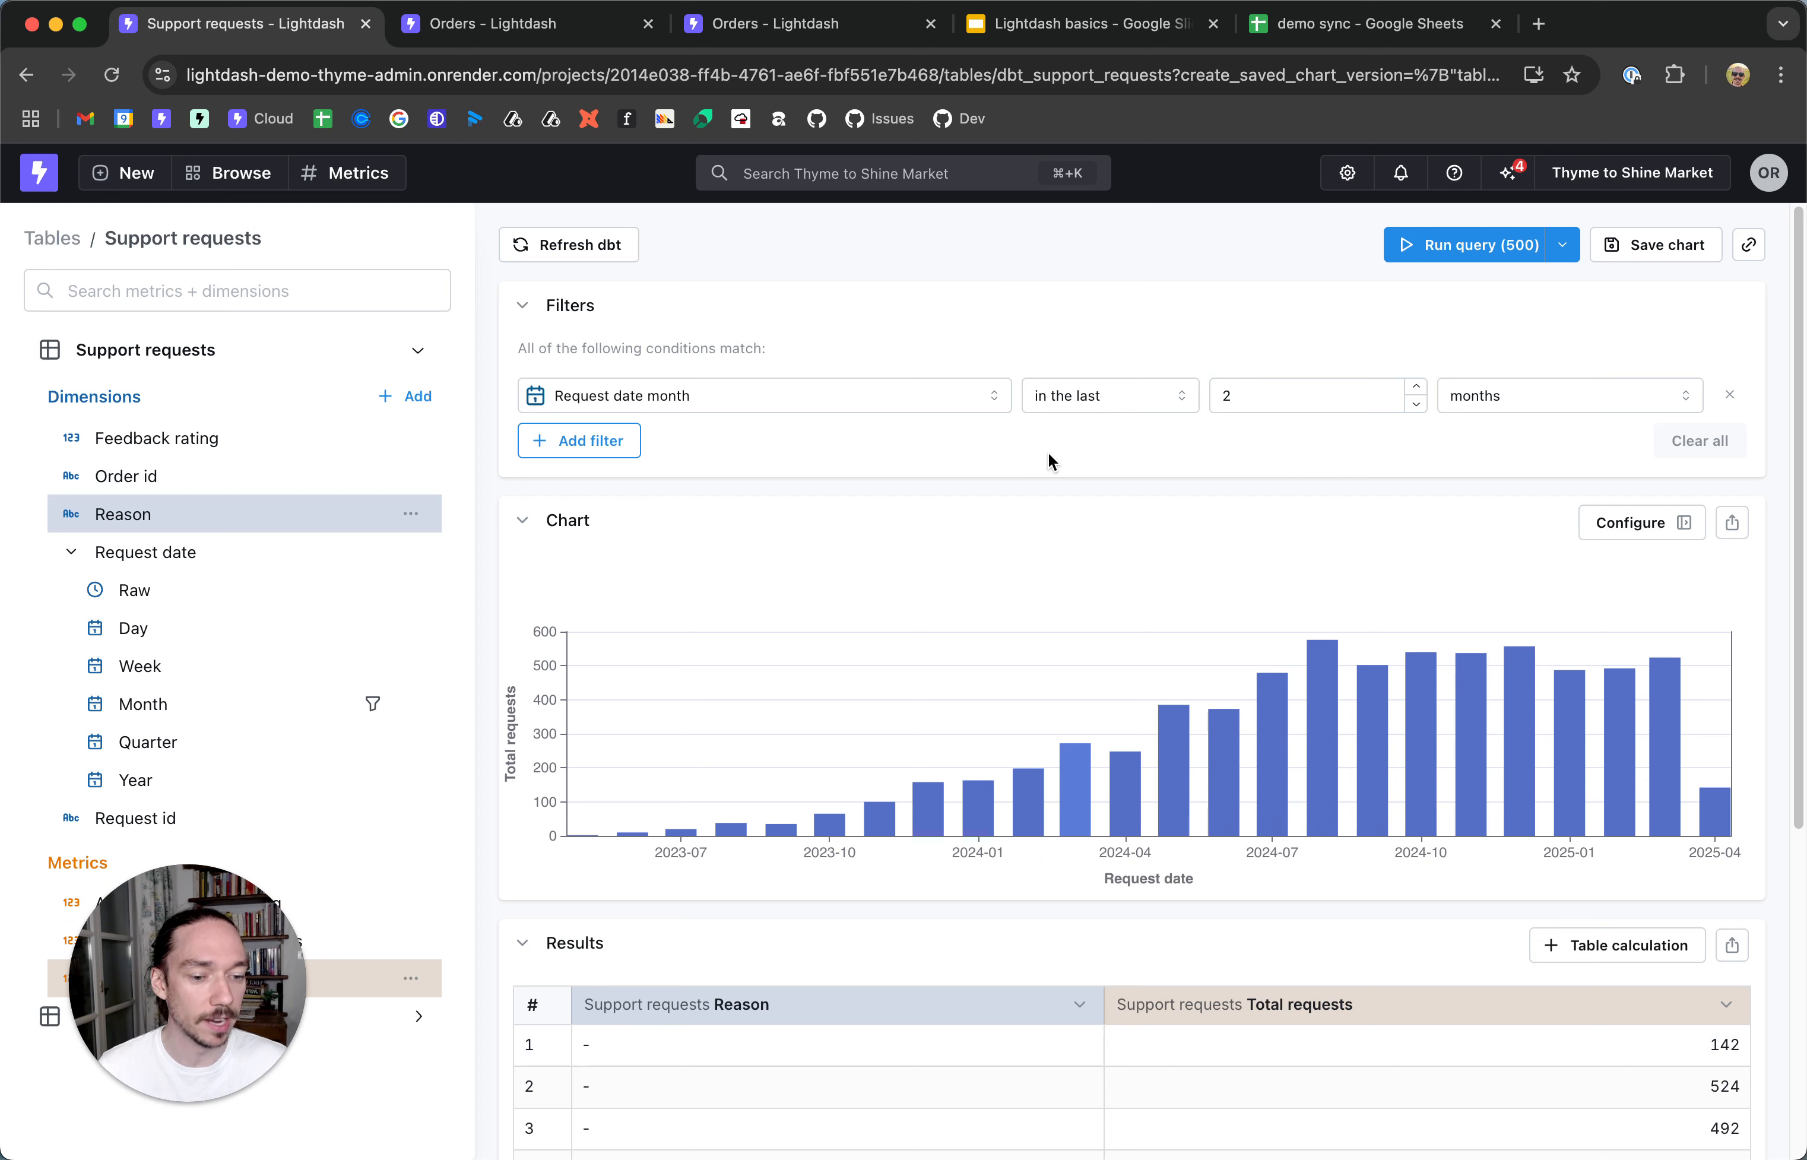
click(1436, 259)
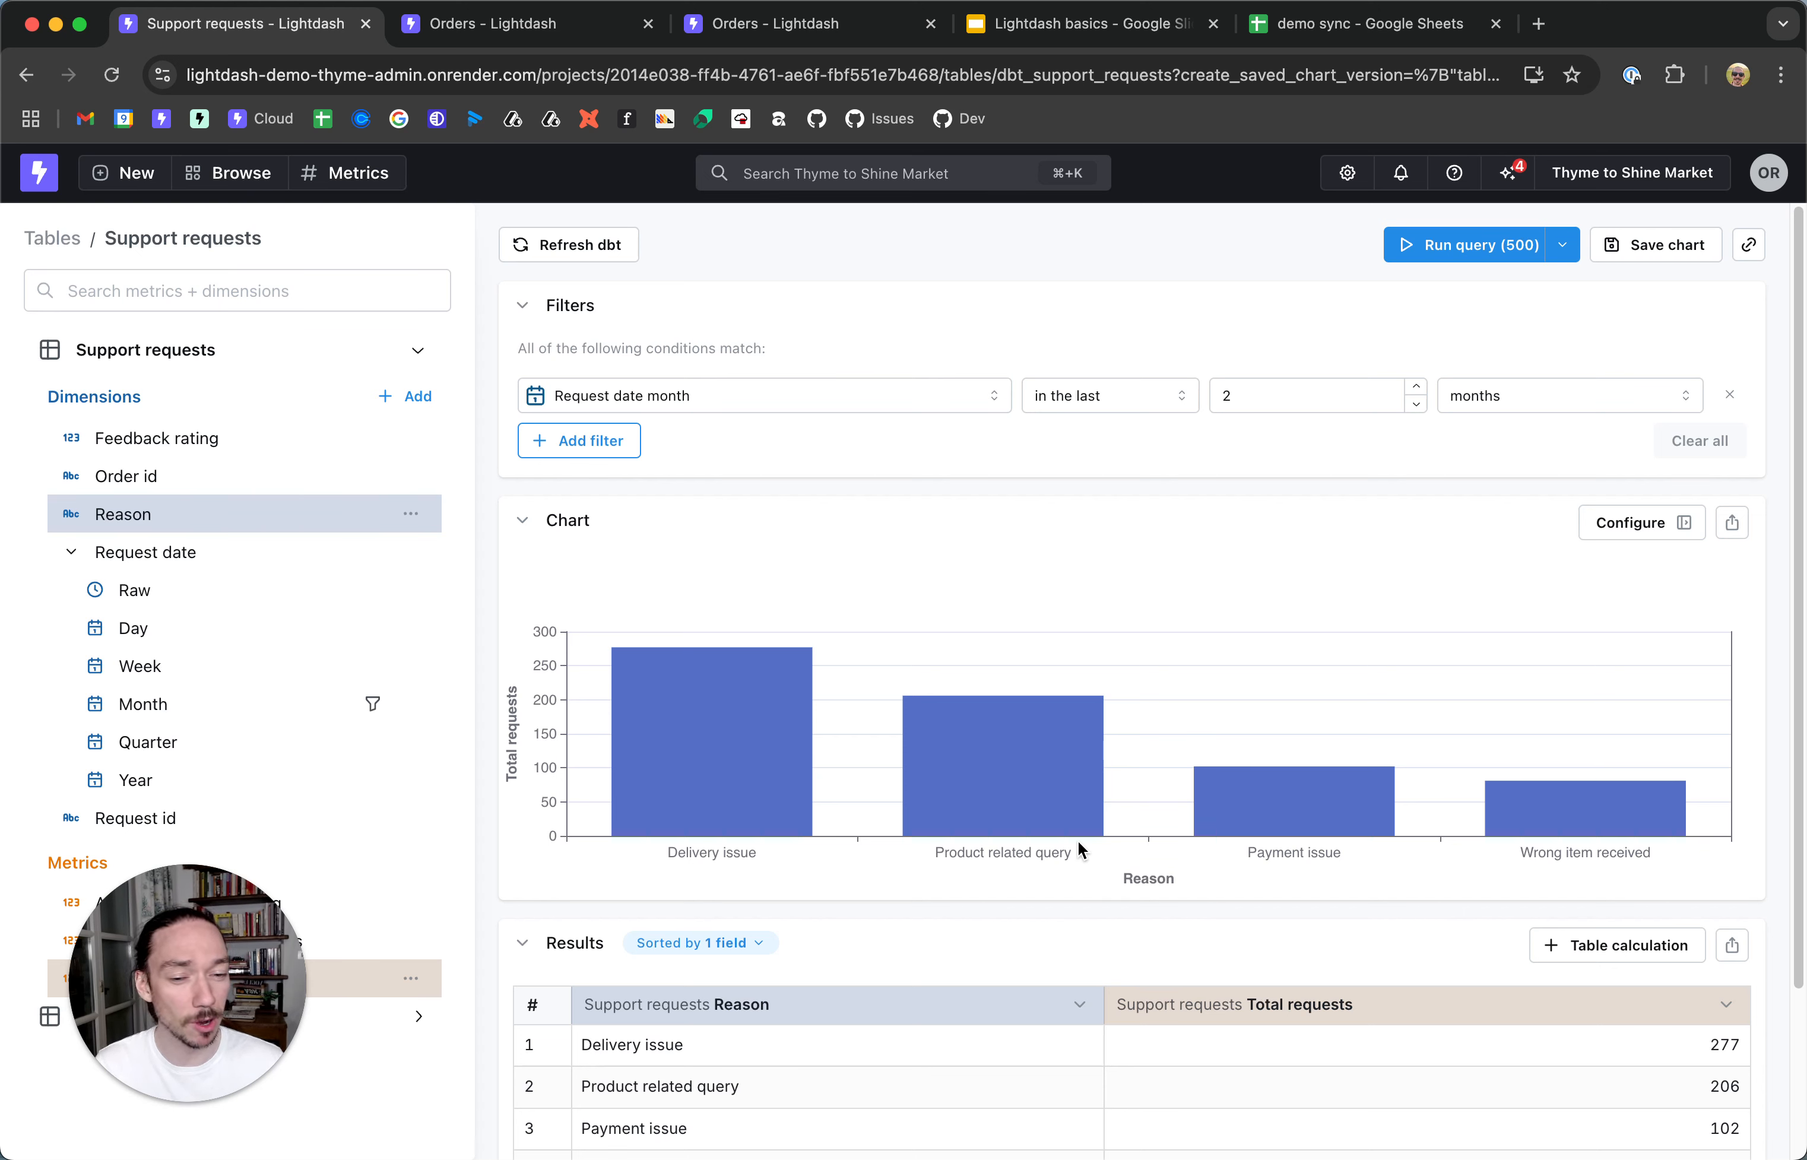
- Open the chart configuration and change the chart type to a pie chart
mouse_move(854, 682)
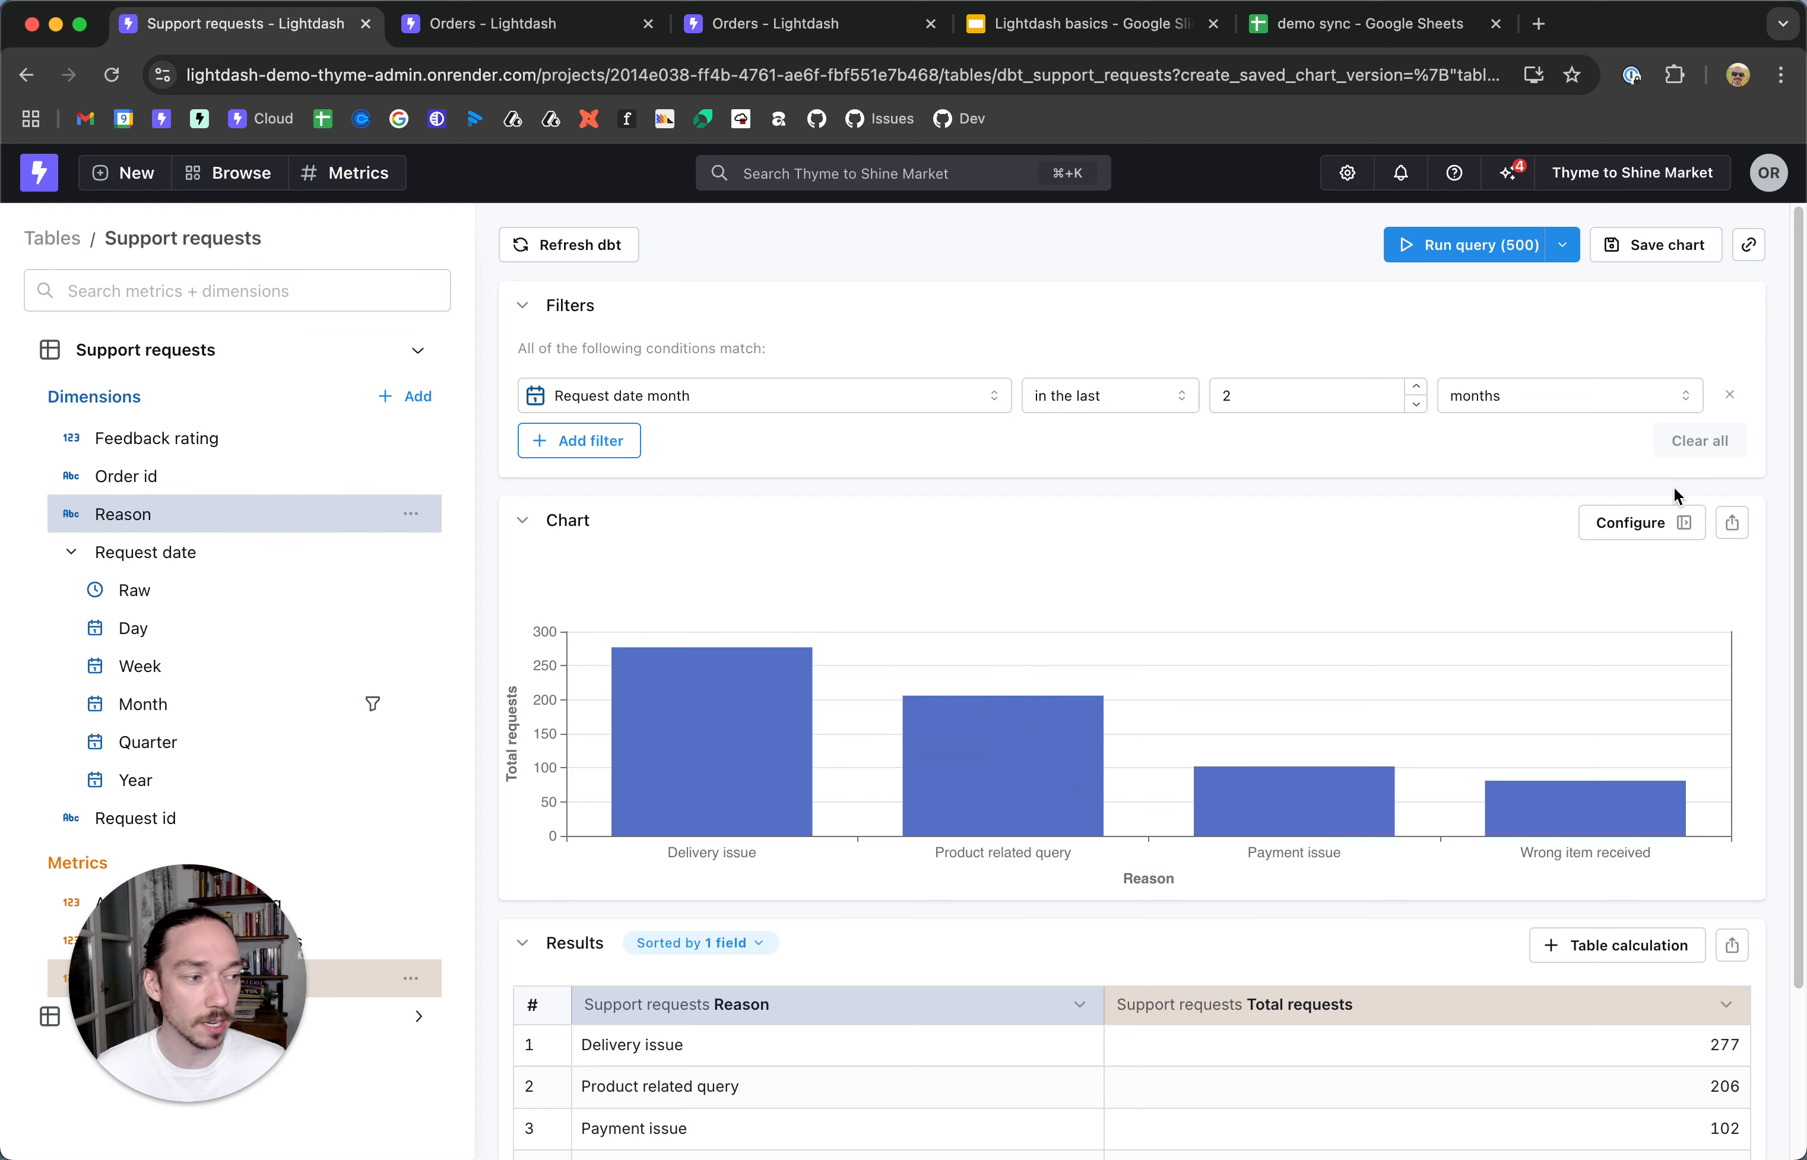
click(1649, 536)
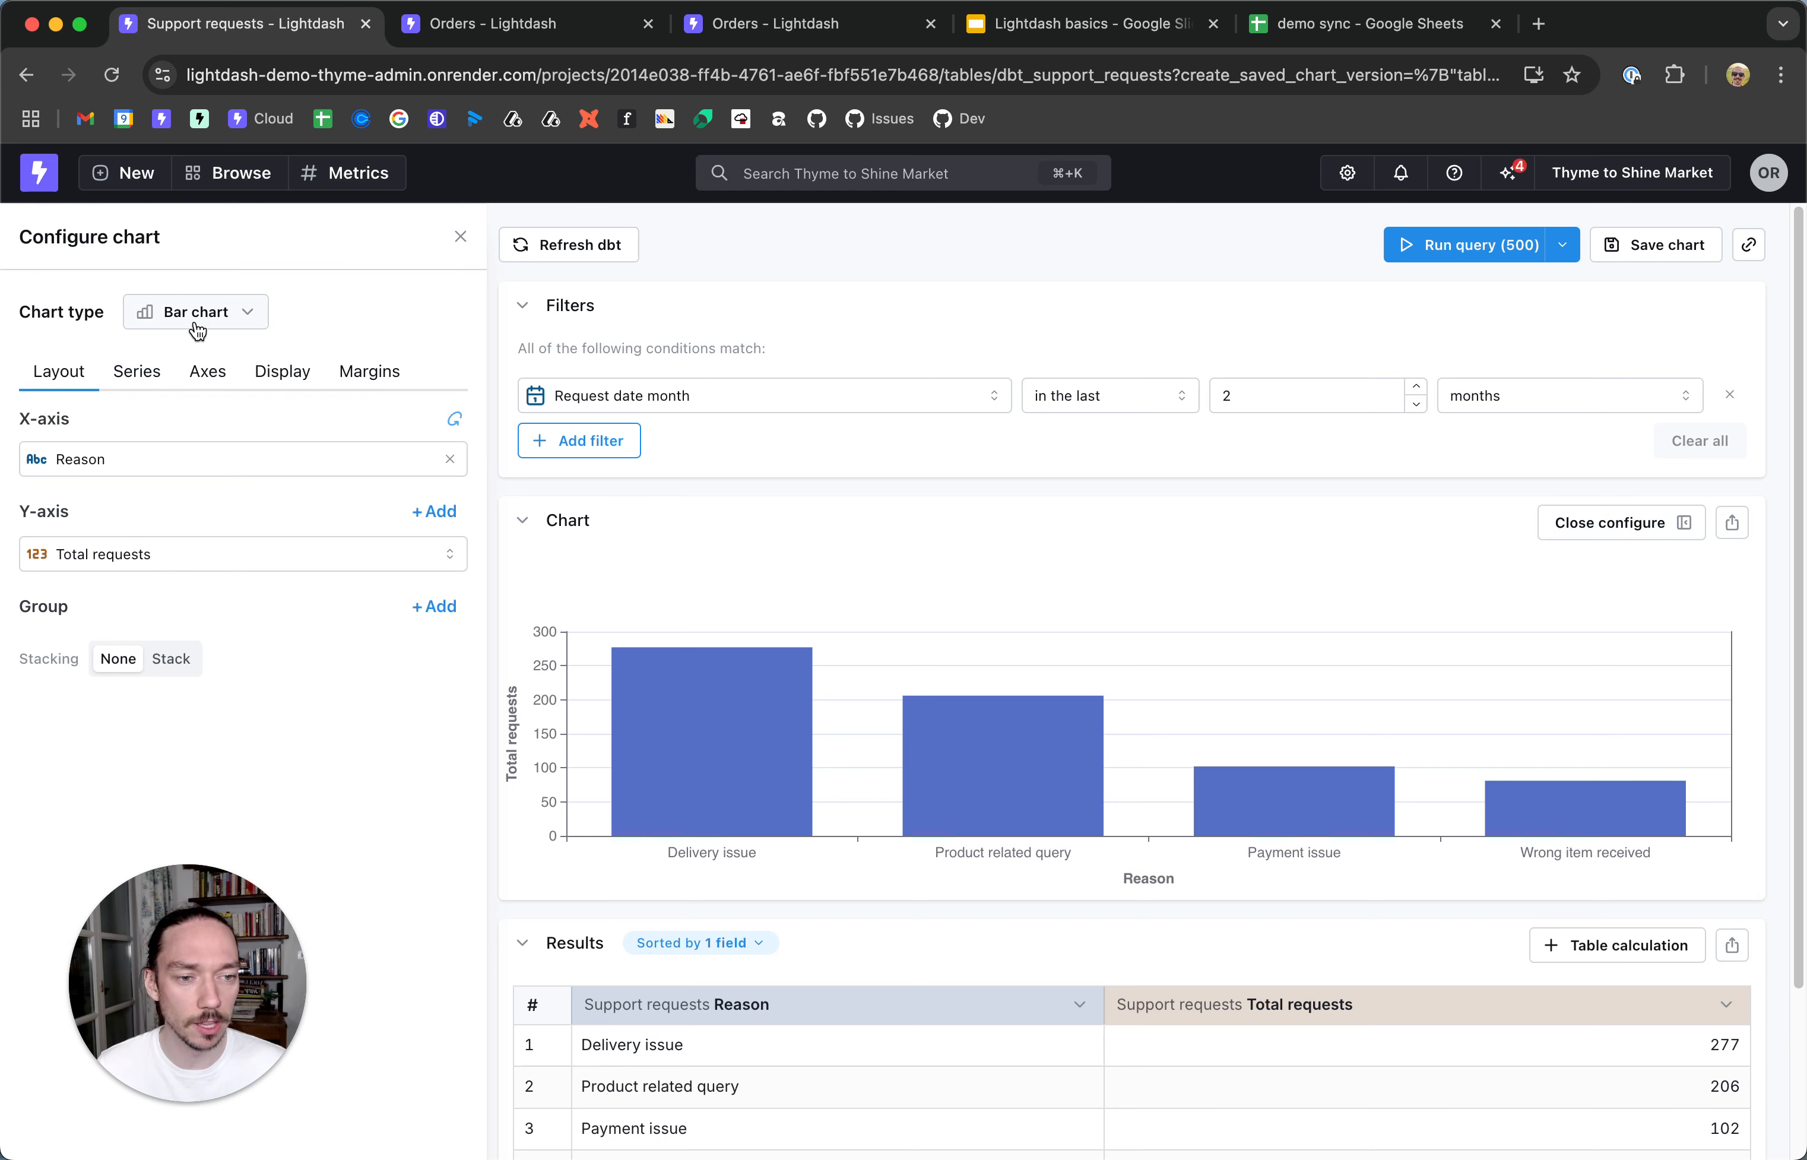
click(243, 318)
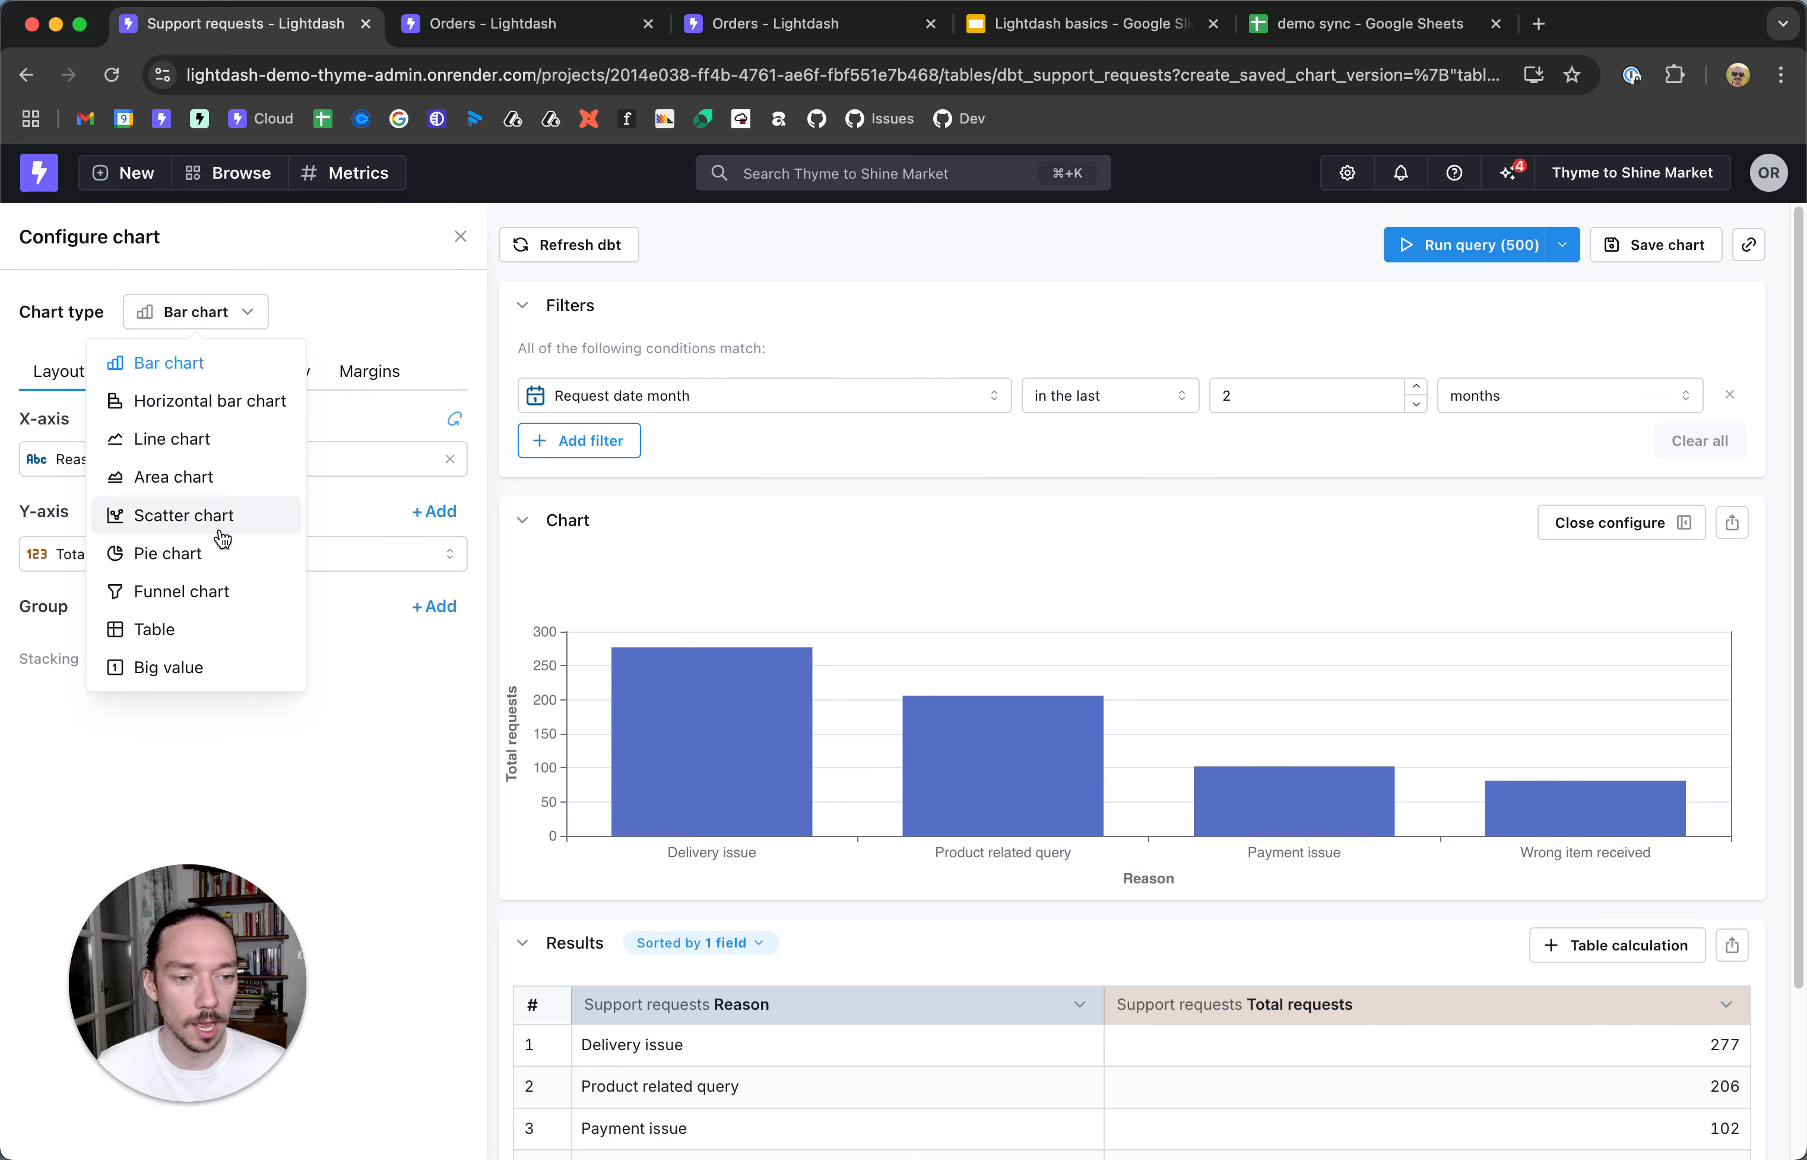
click(220, 563)
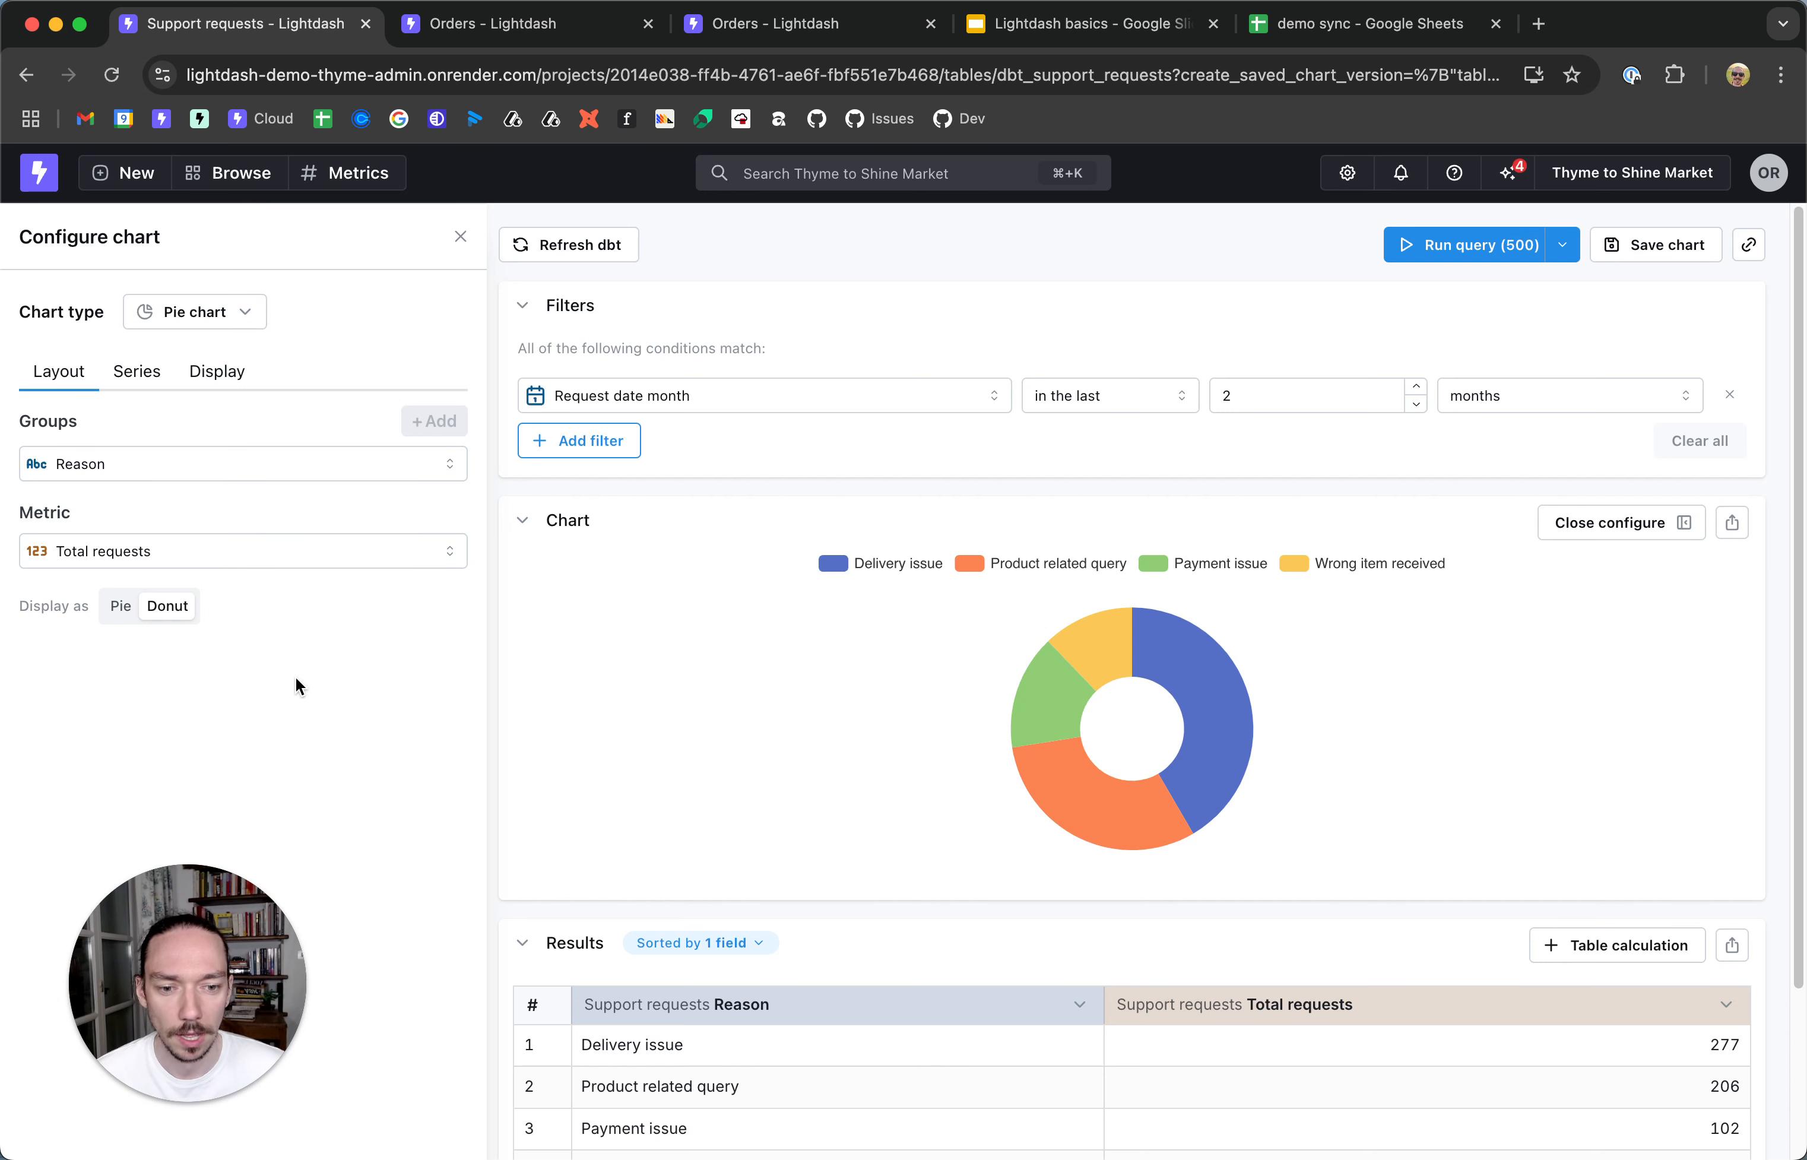
- Place the pie chart's value labels inside the slices and recolour the Delivery issue series purple
click(137, 376)
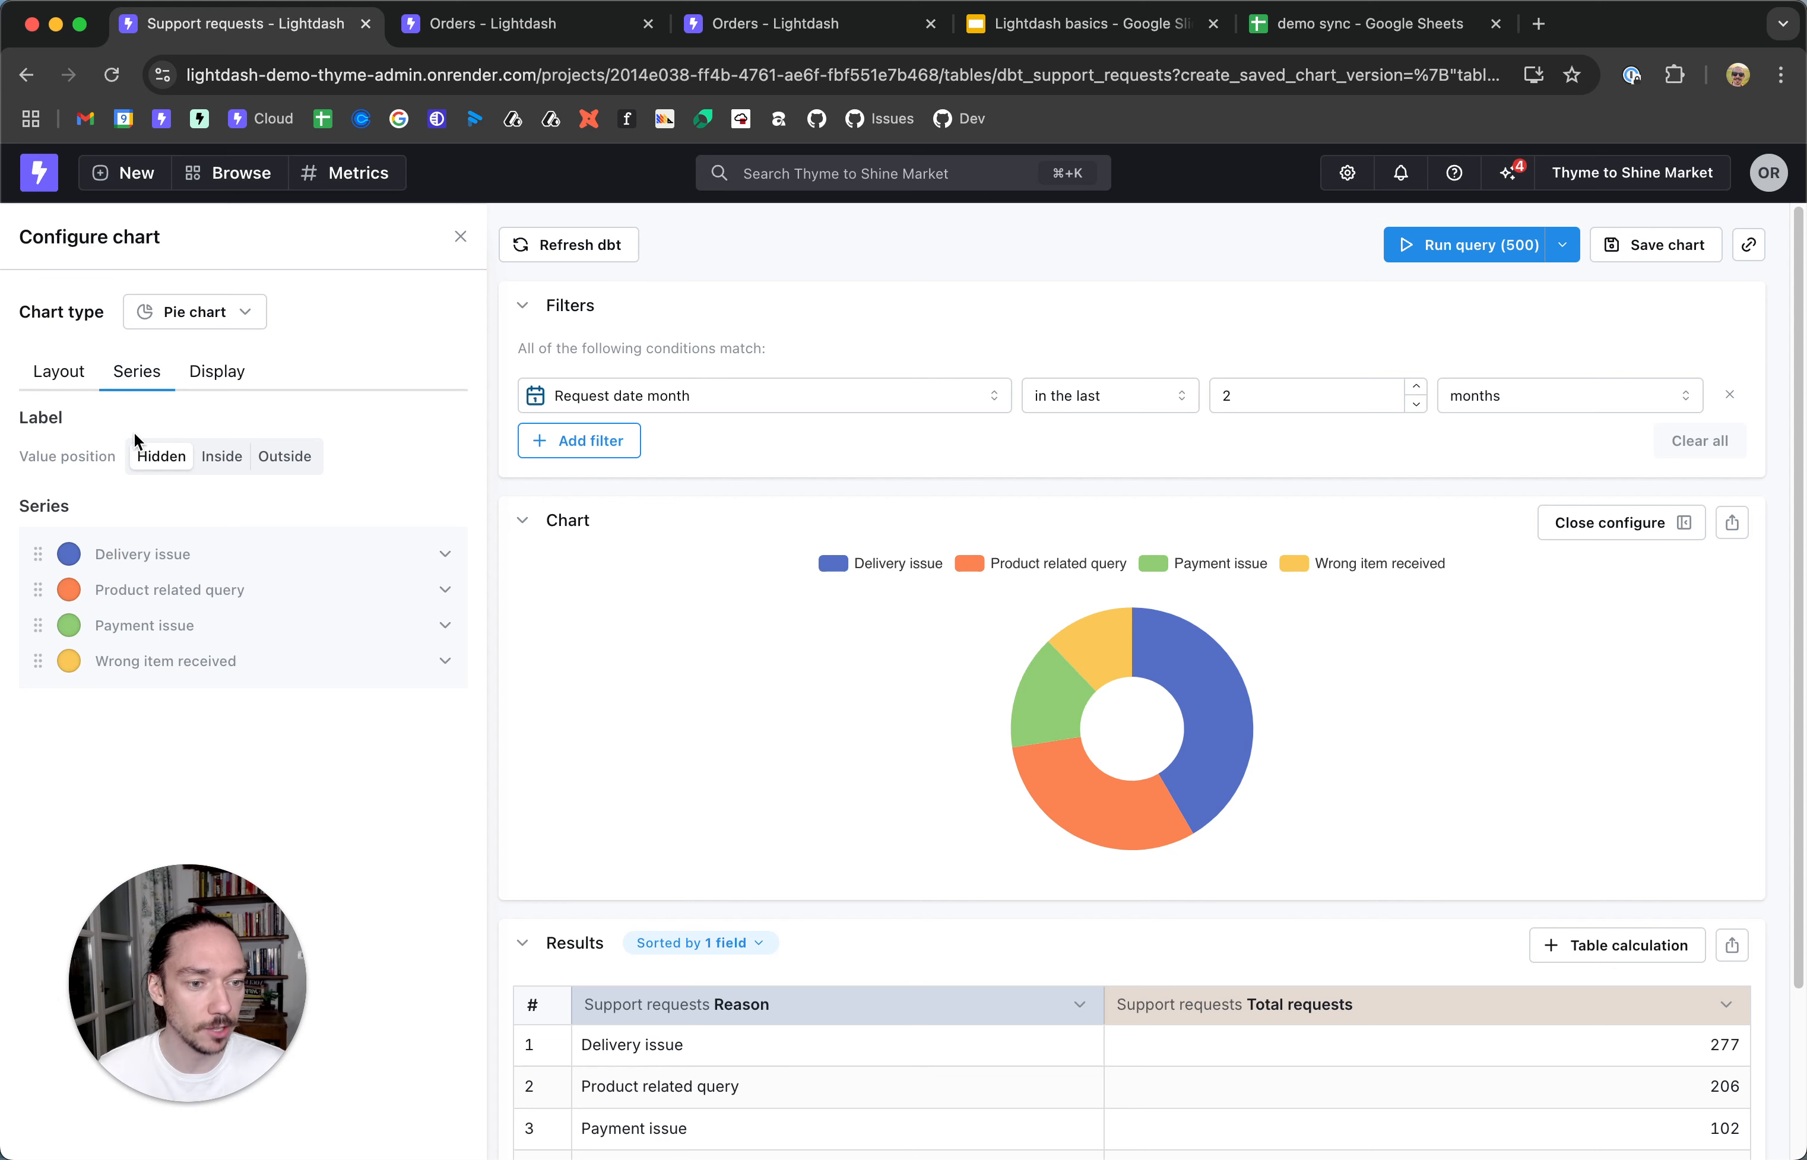
click(219, 463)
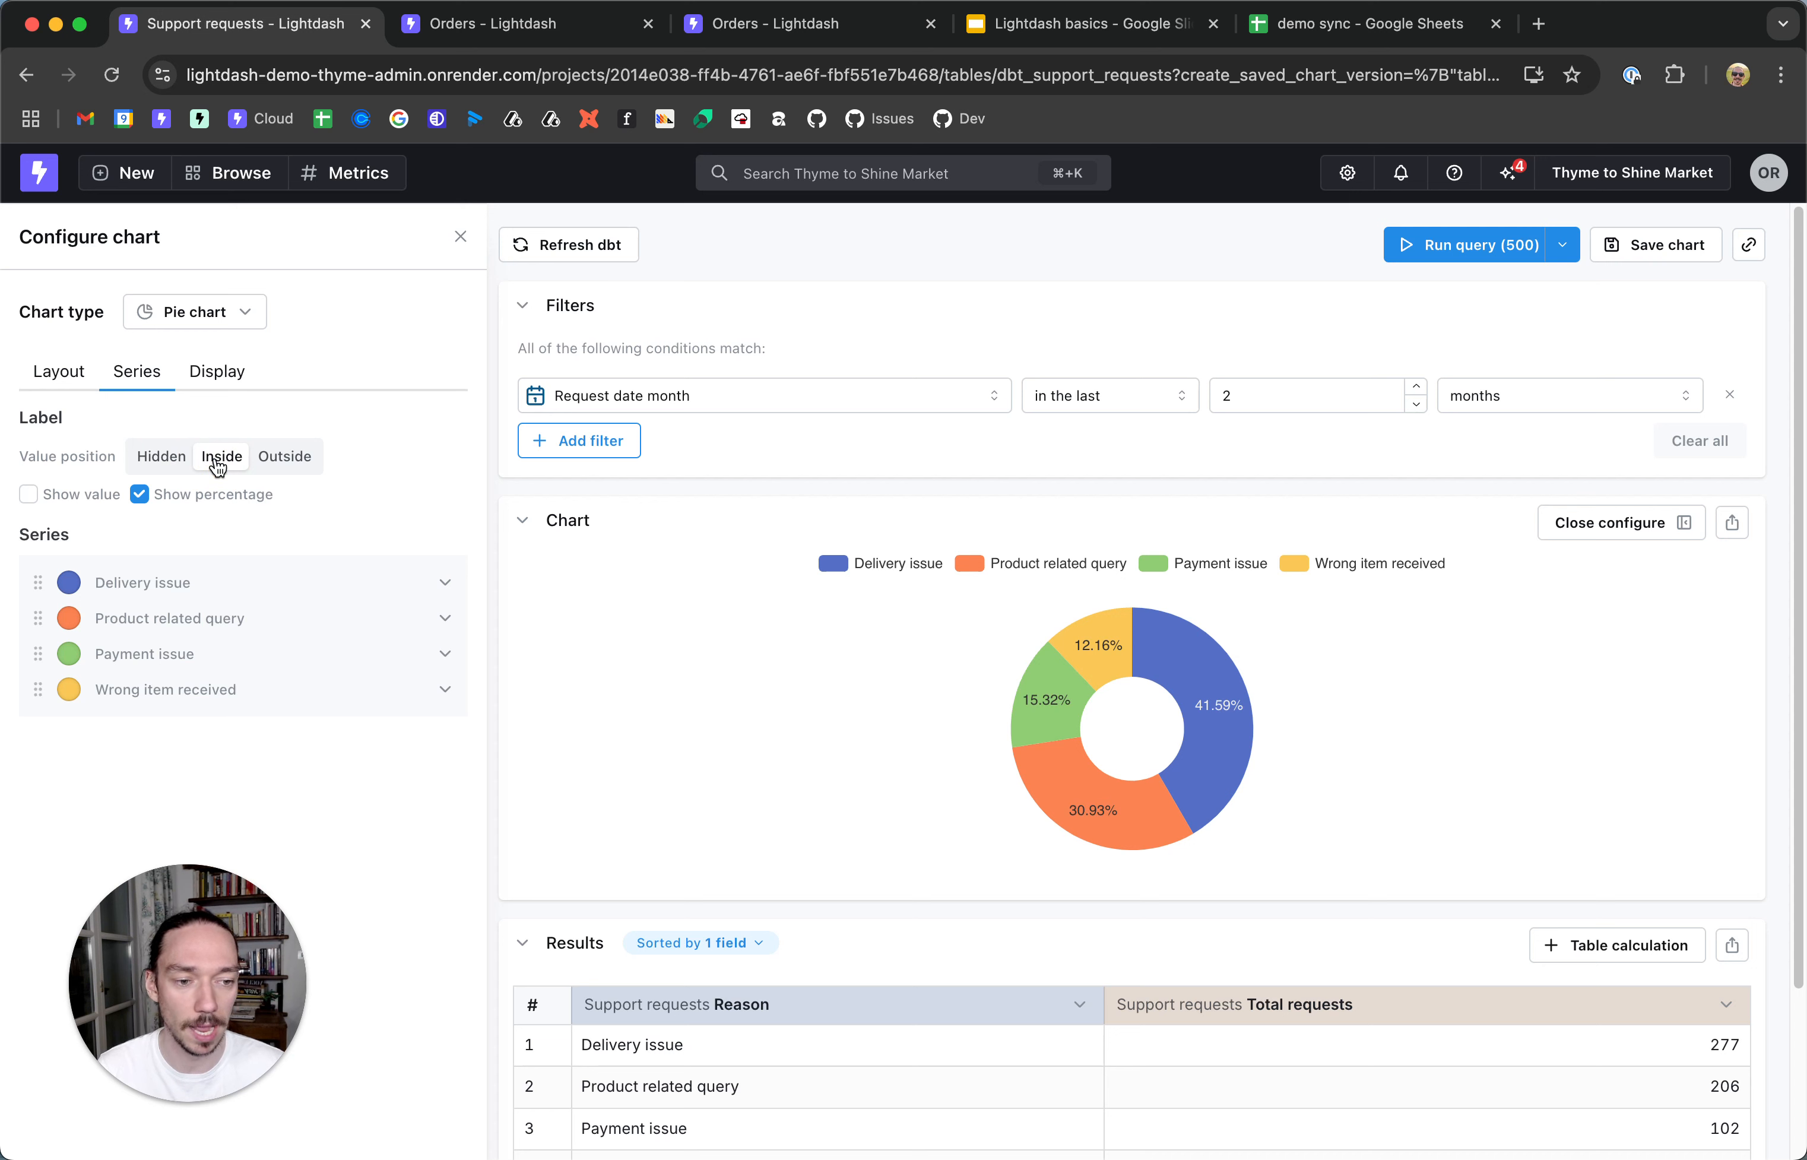
click(71, 583)
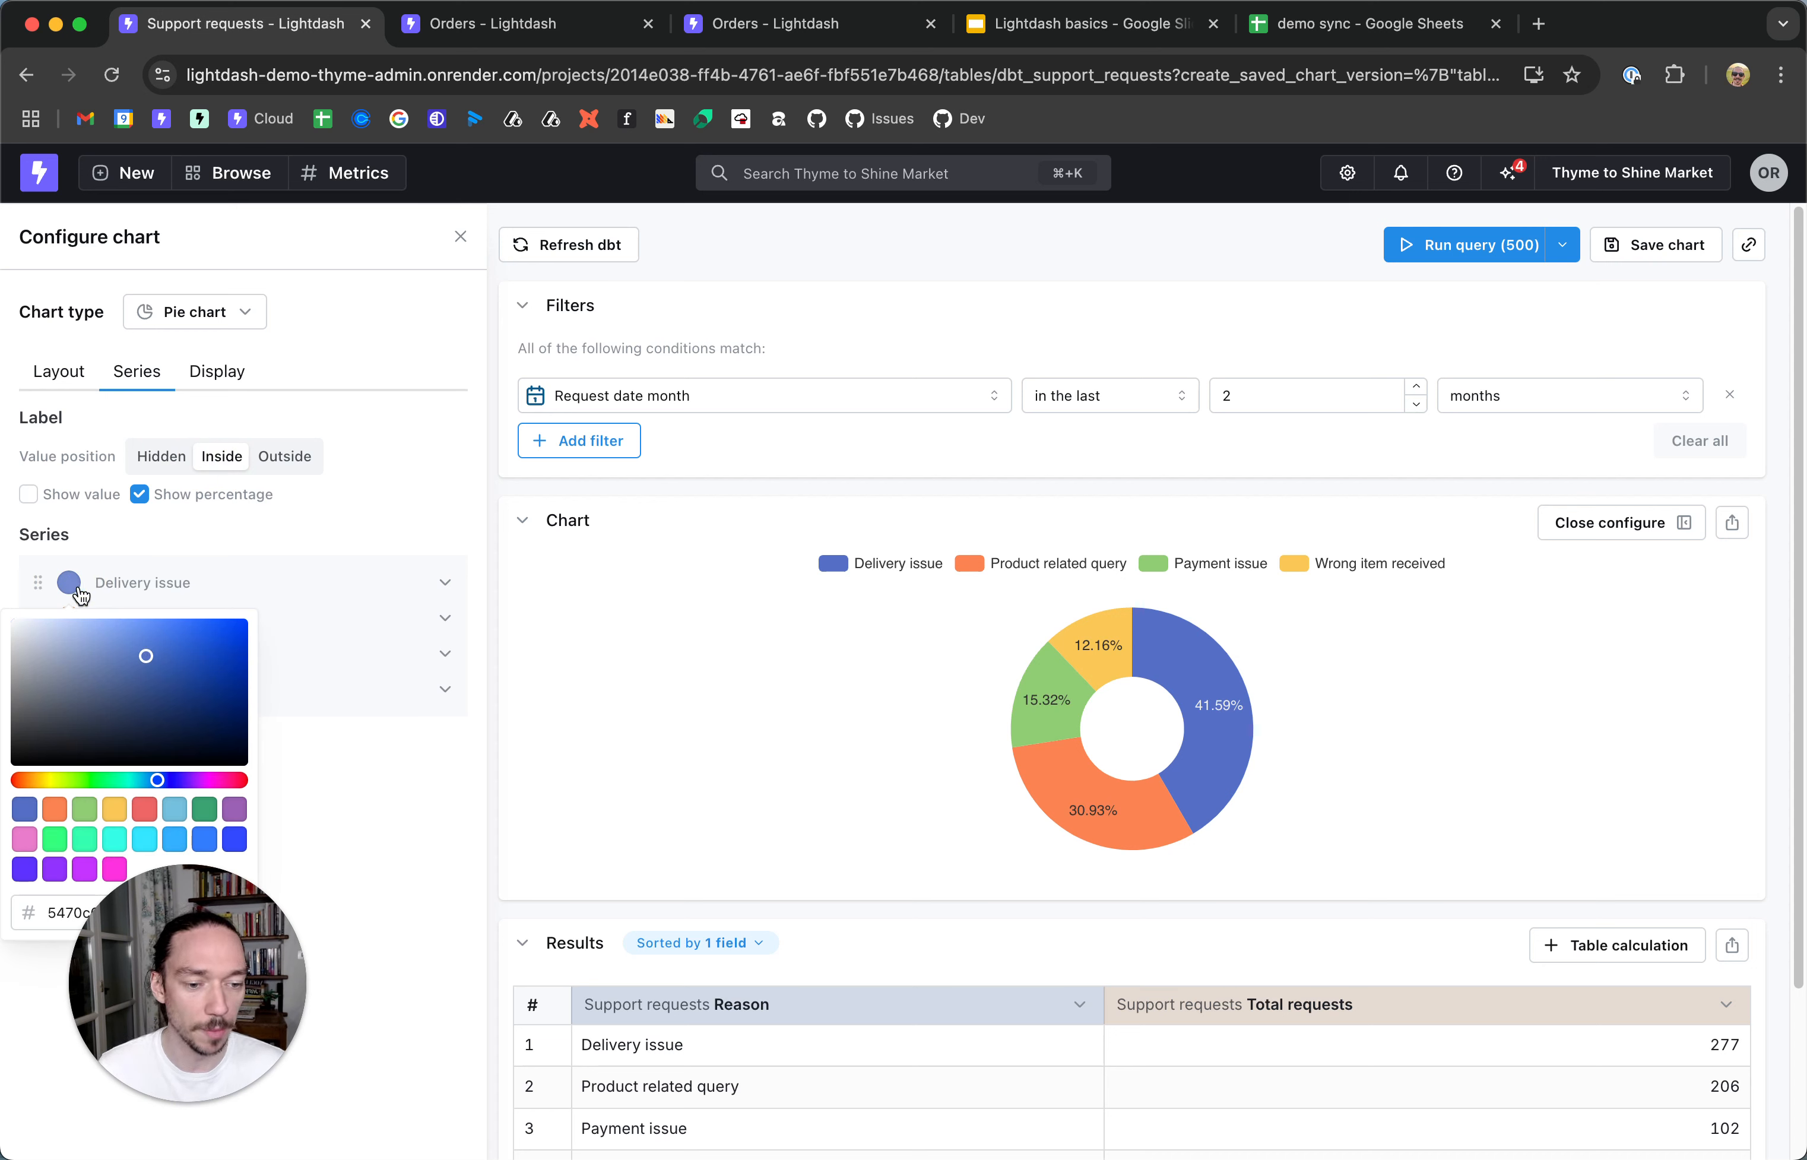
click(55, 869)
click(394, 773)
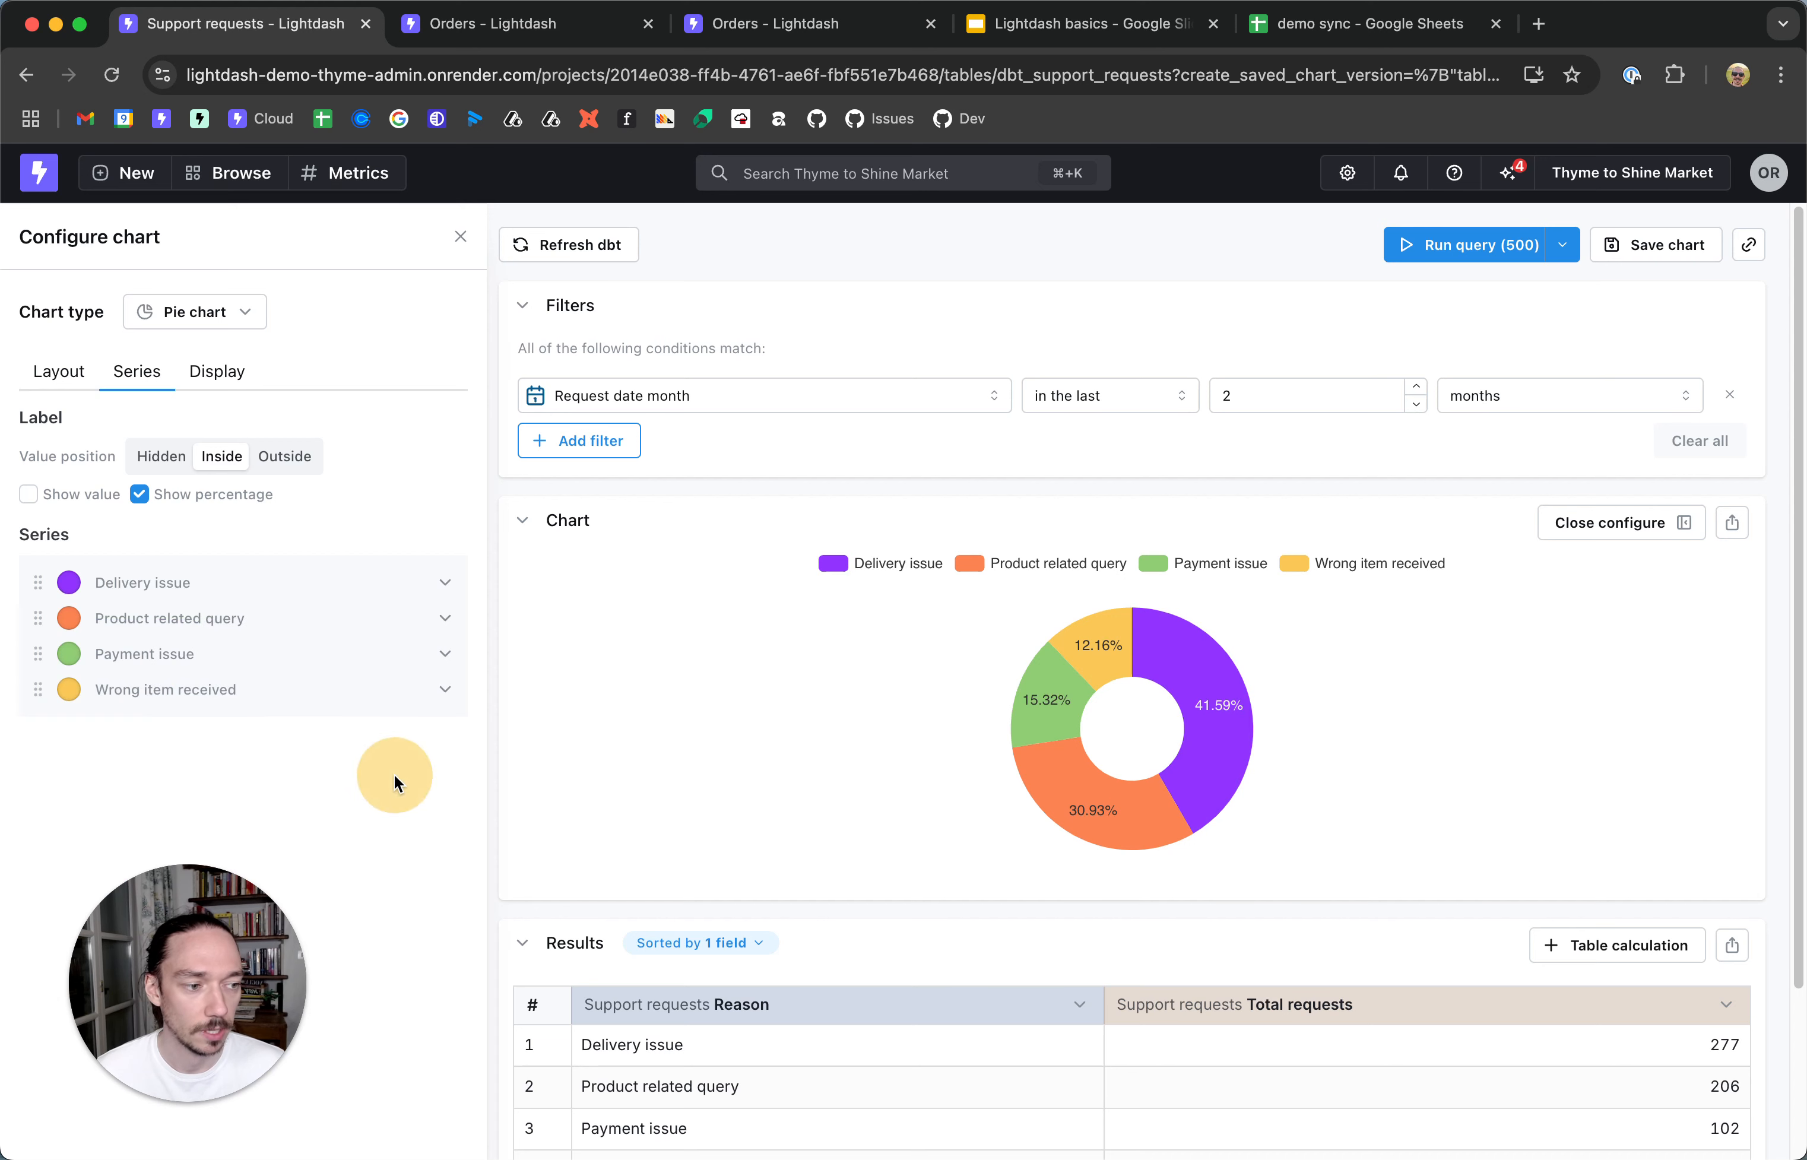
click(165, 575)
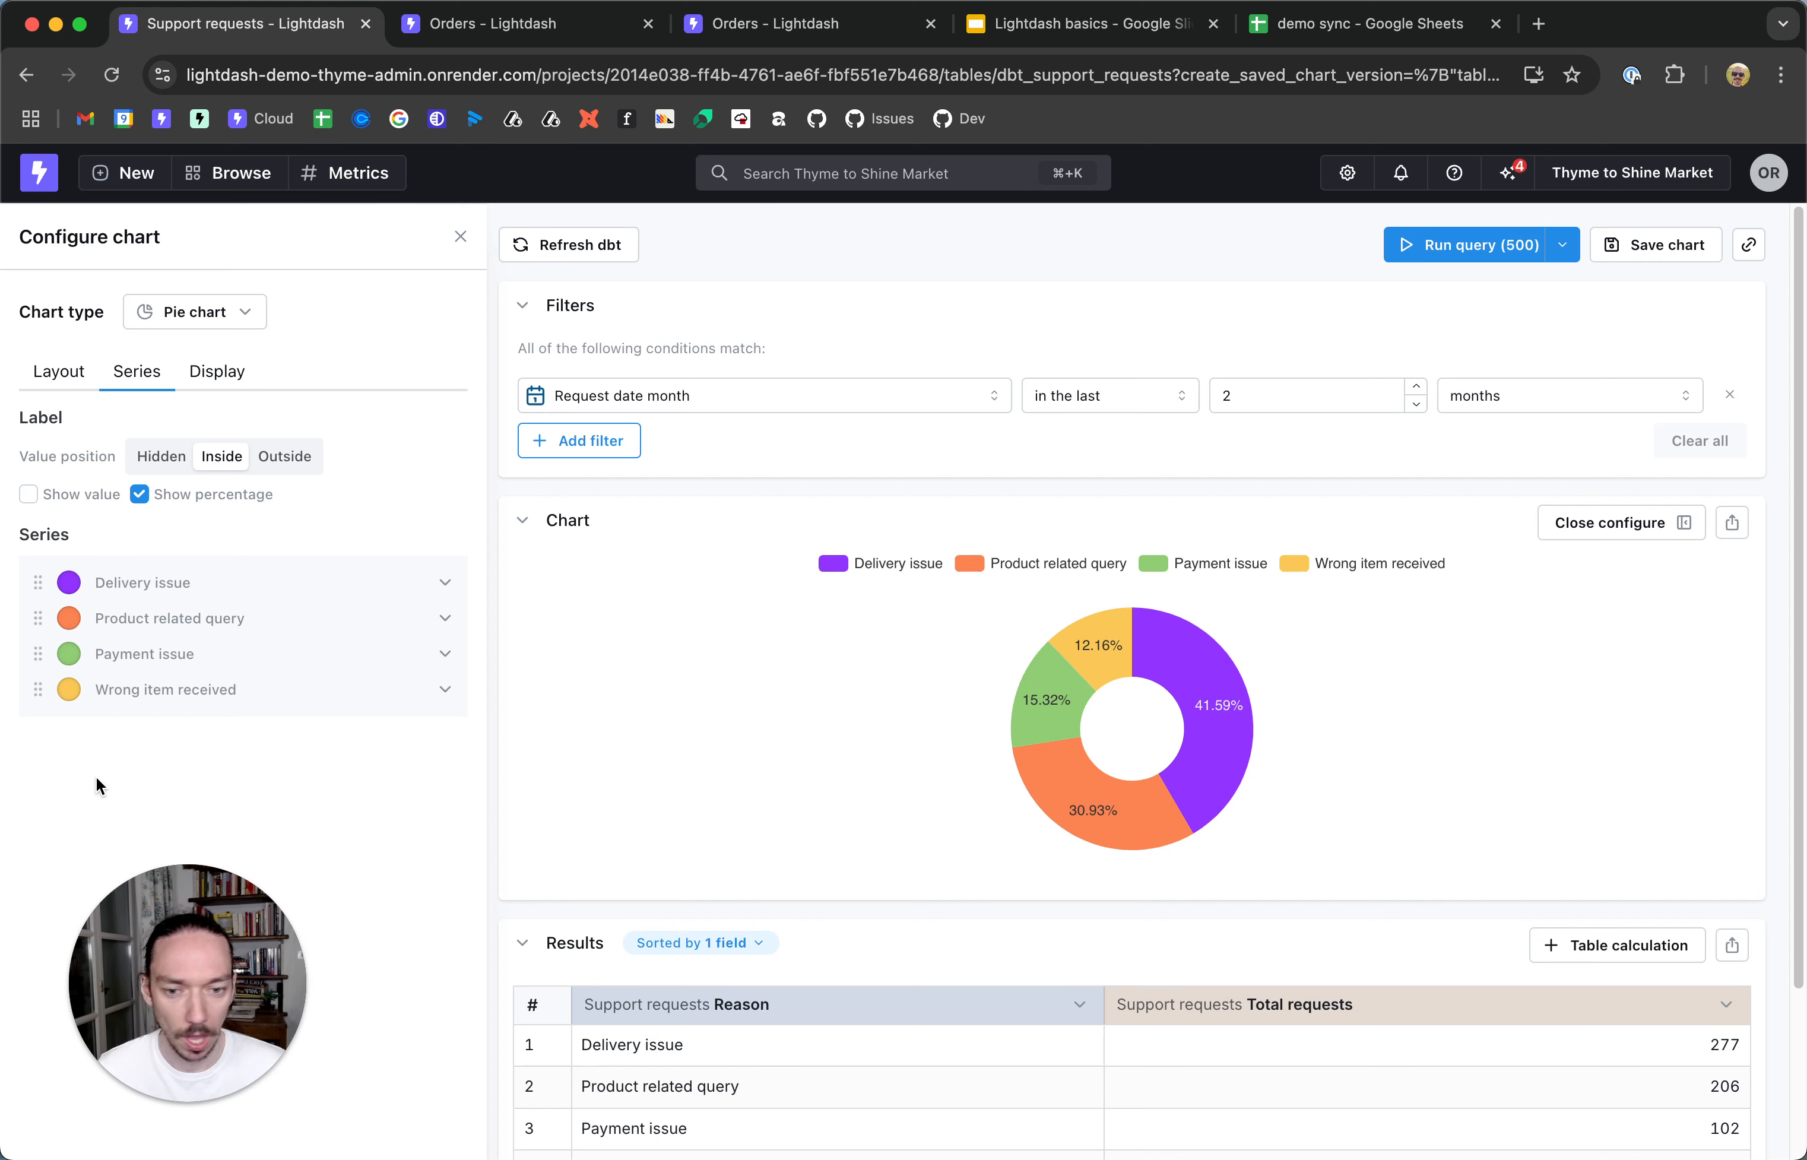
- Try the horizontal bar chart type, switch the chart back to a bar chart and close the configuration
click(254, 322)
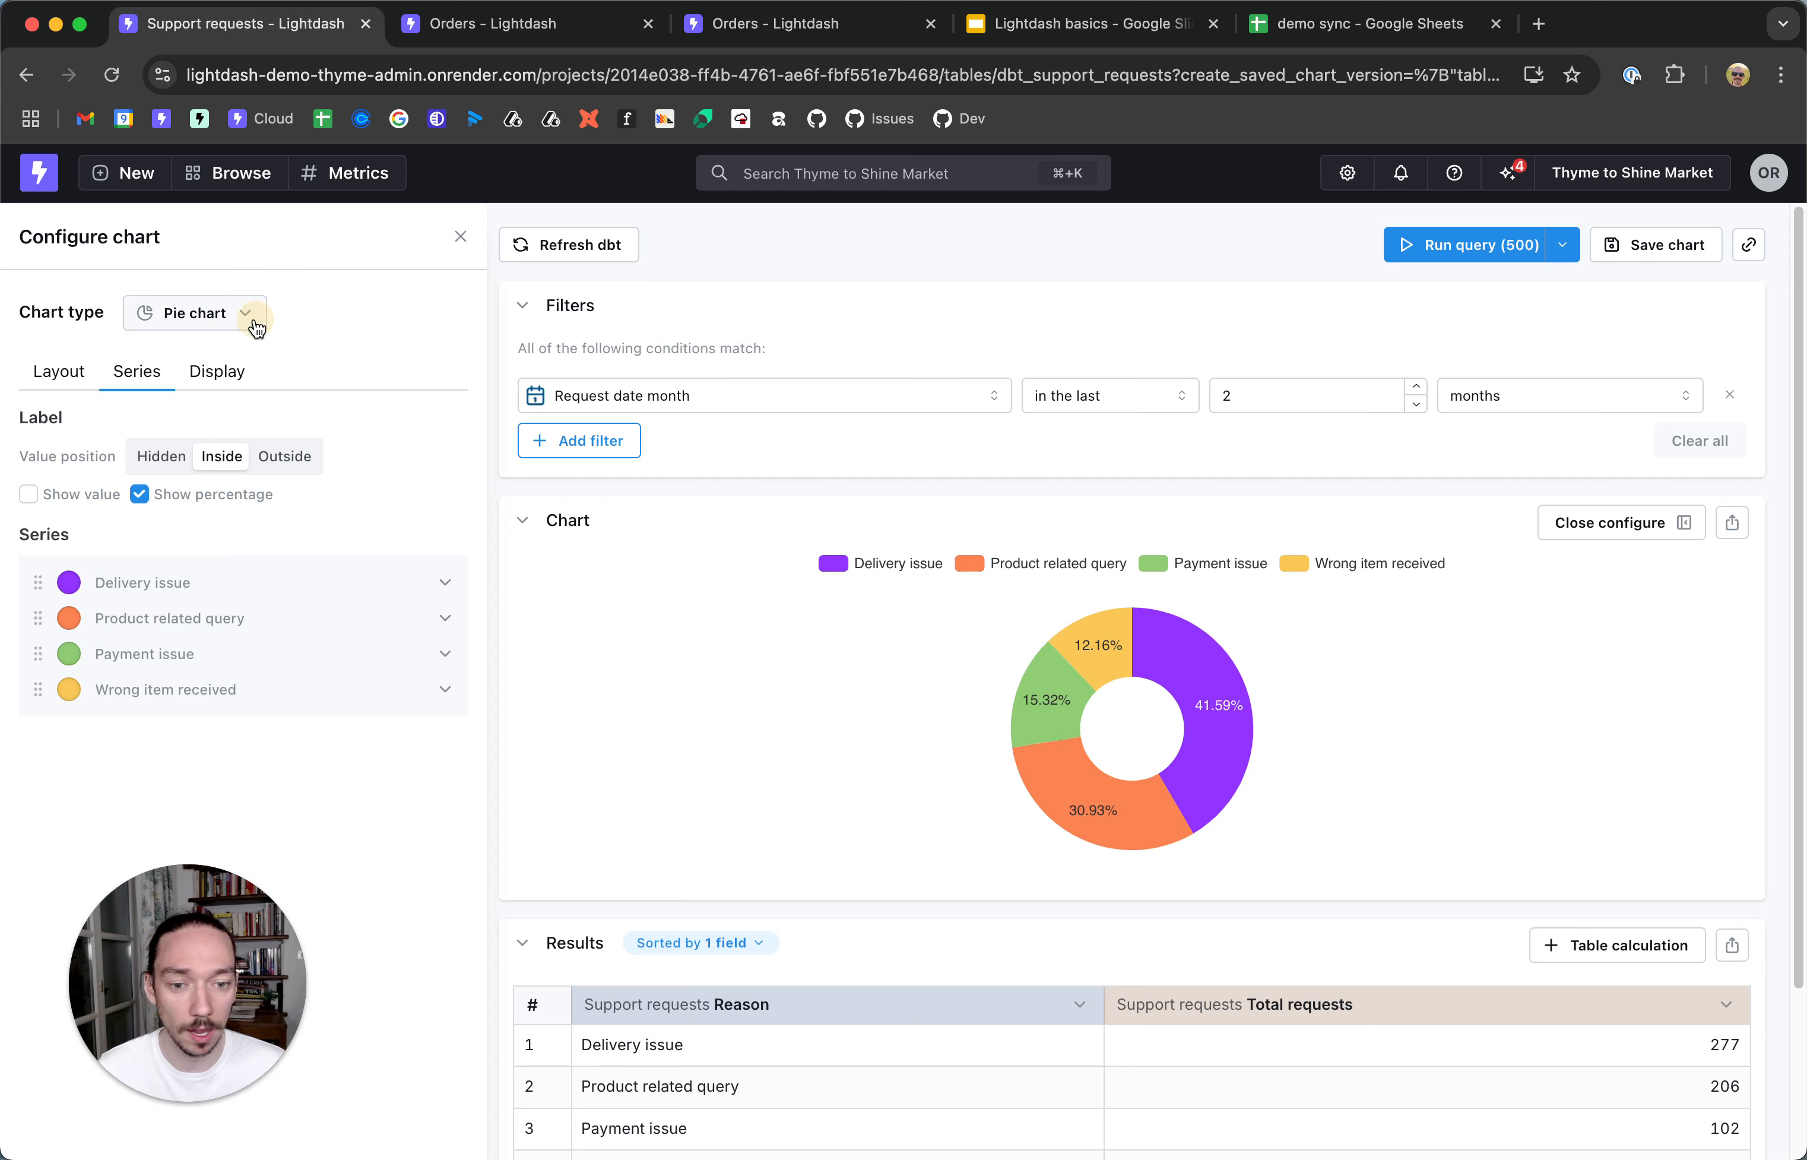
click(257, 398)
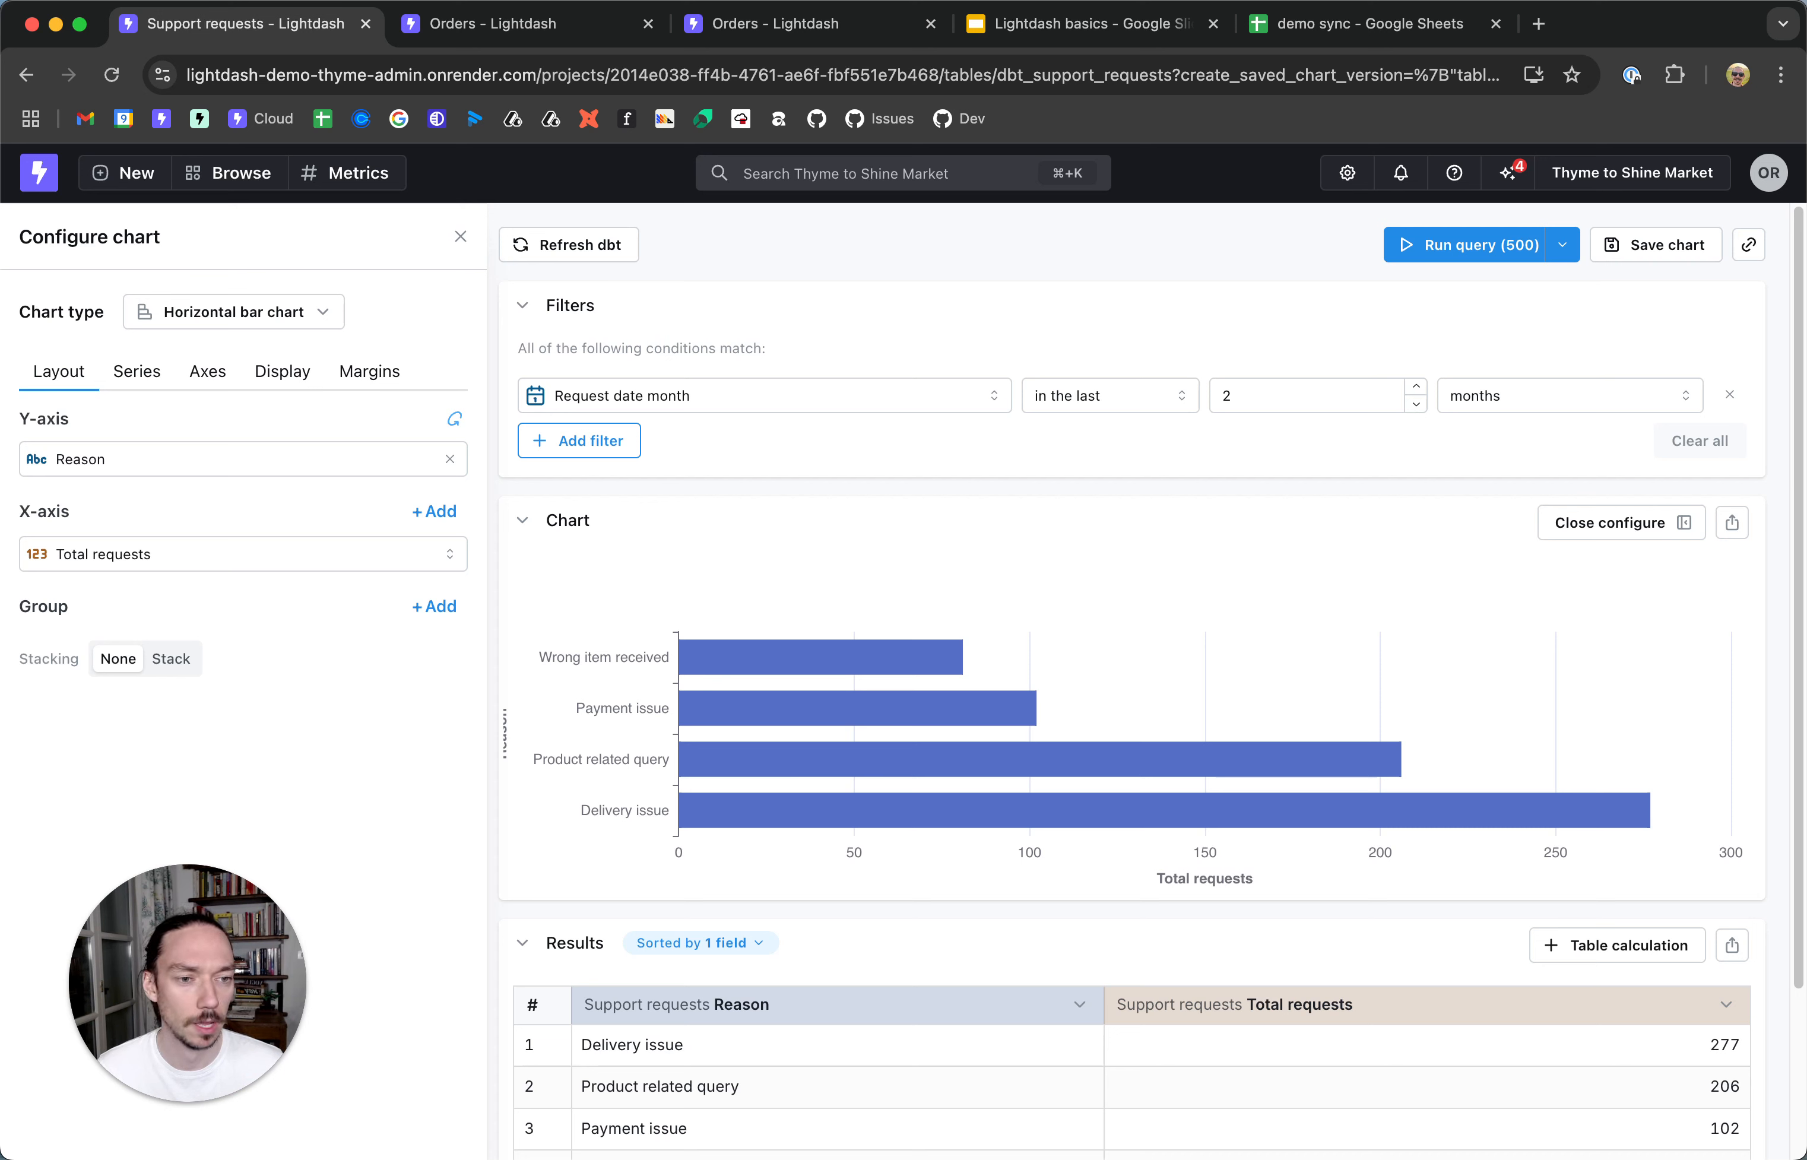
click(254, 313)
click(242, 359)
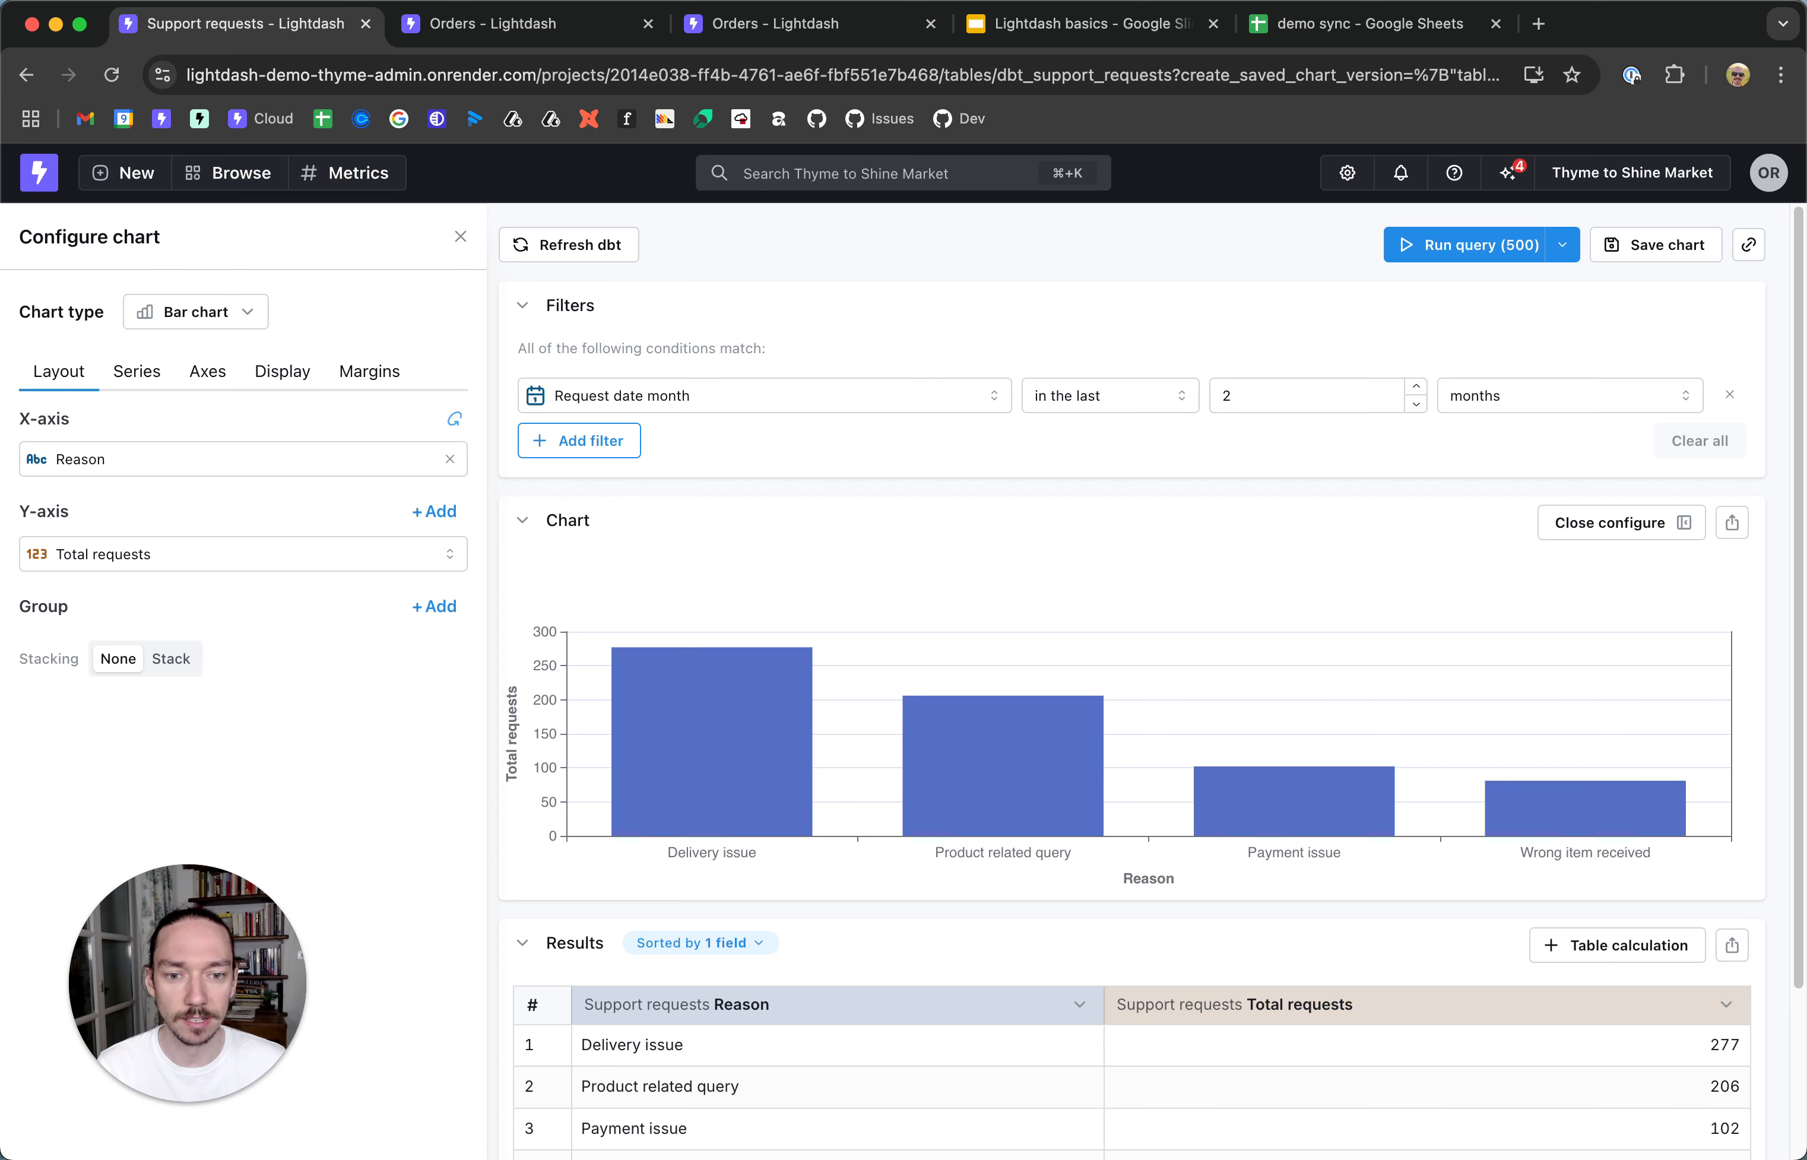
click(460, 237)
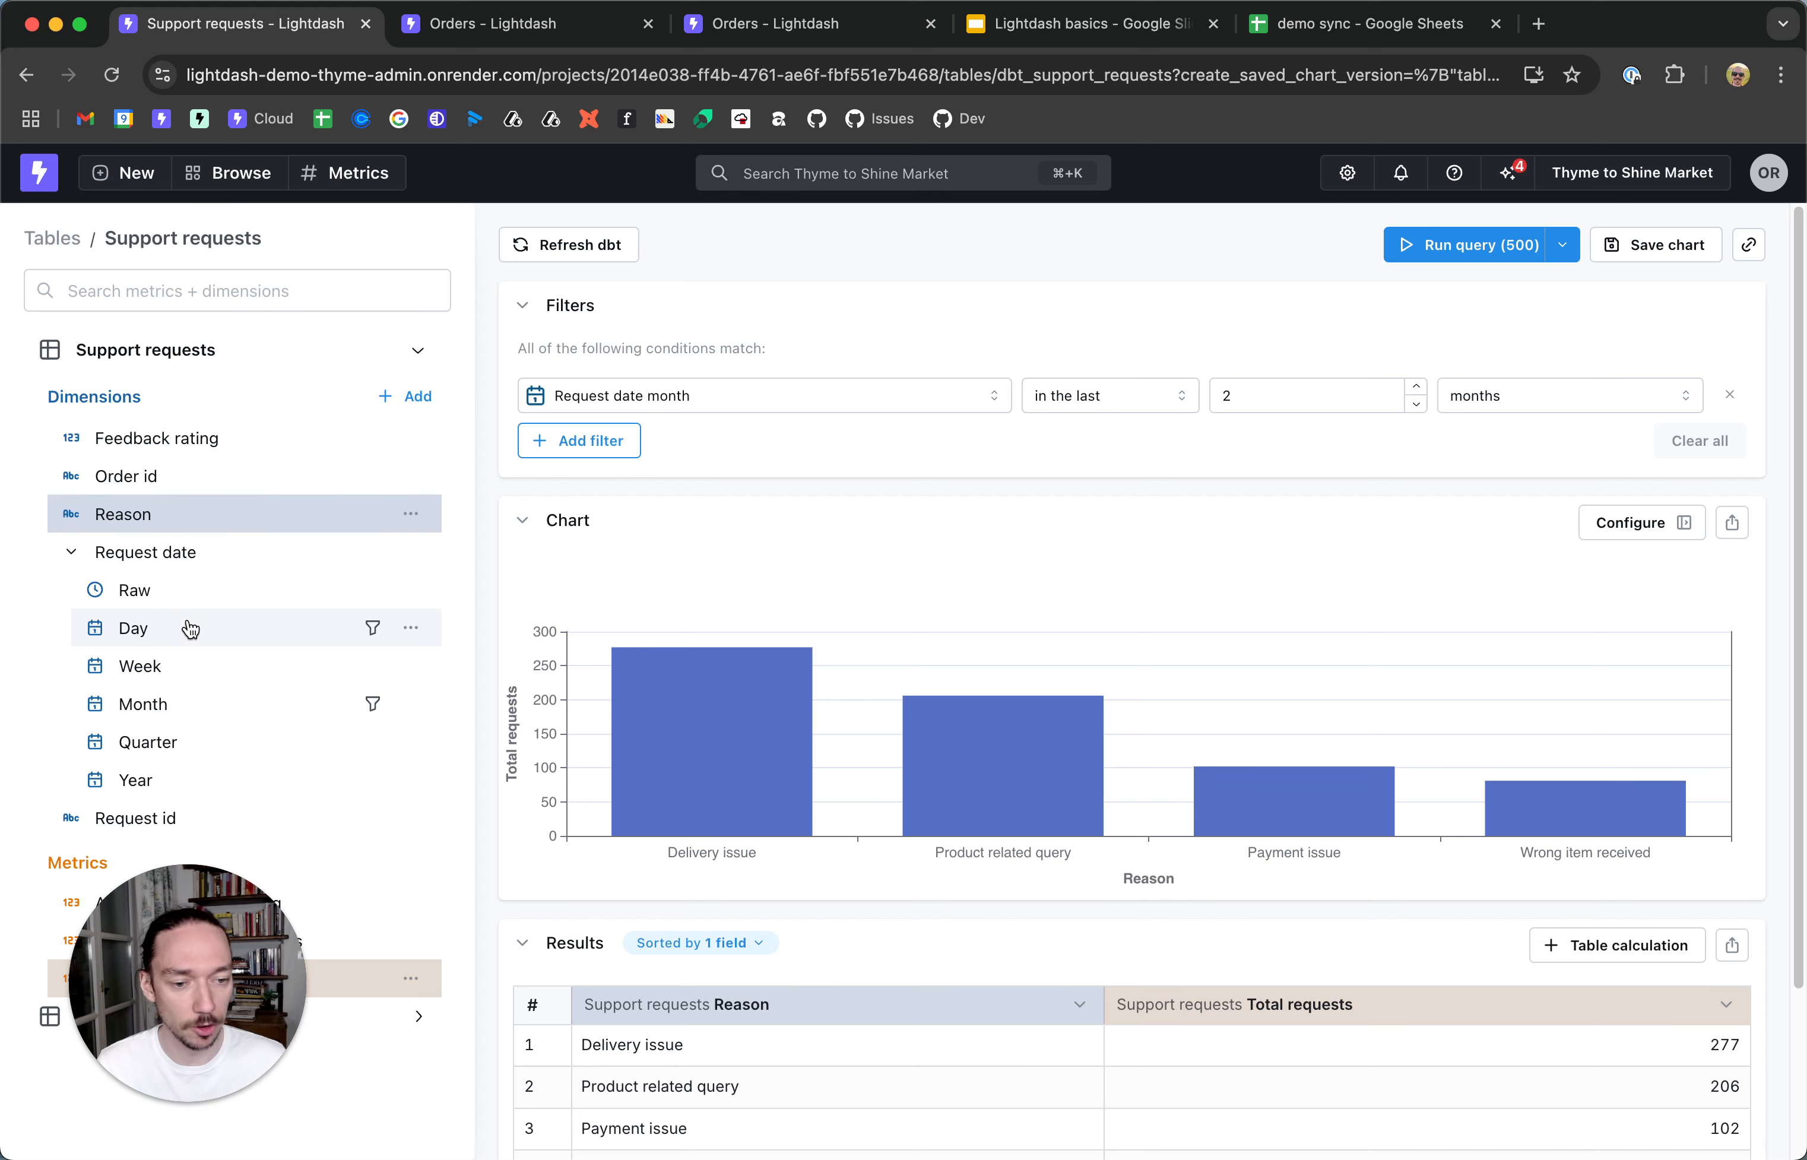
- Add the Request date Month dimension to the query, widen the date filter to the last 12 months and run it
click(190, 704)
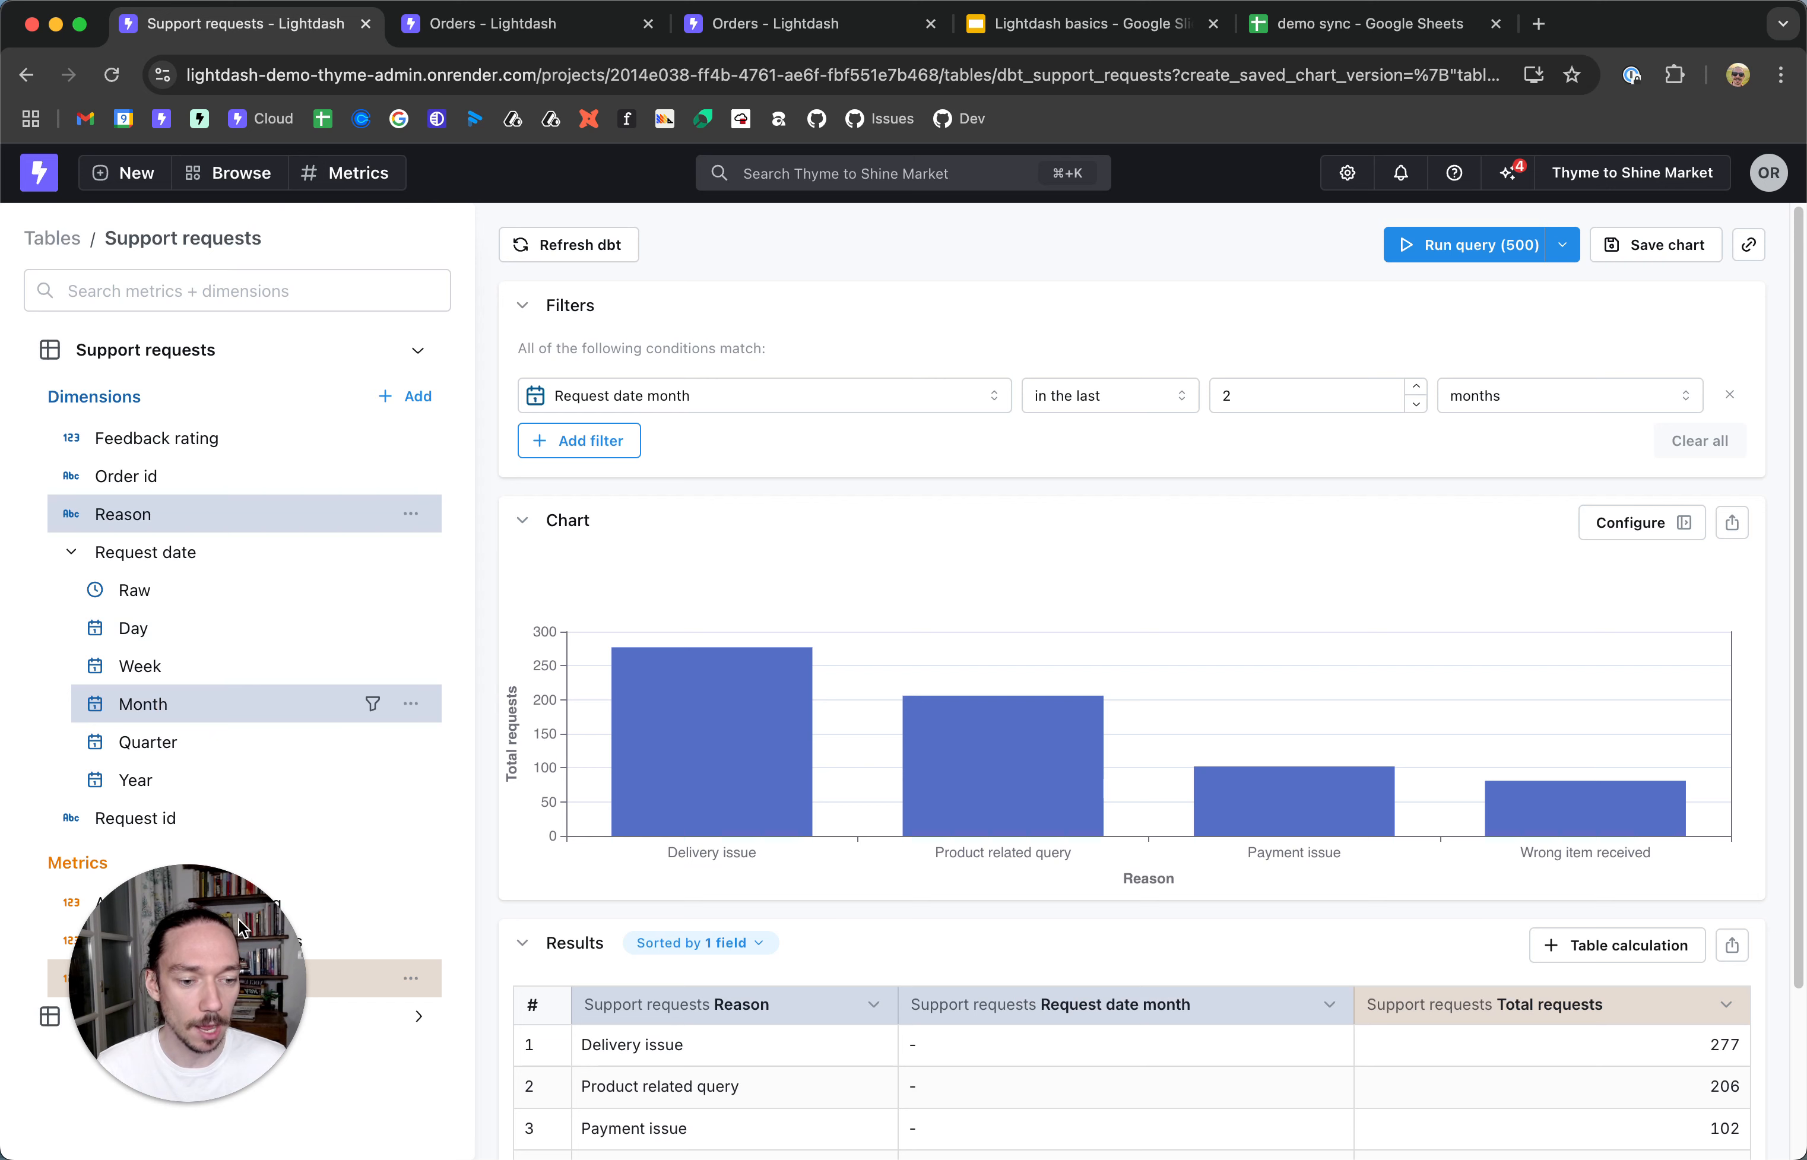
drag(238, 918, 224, 678)
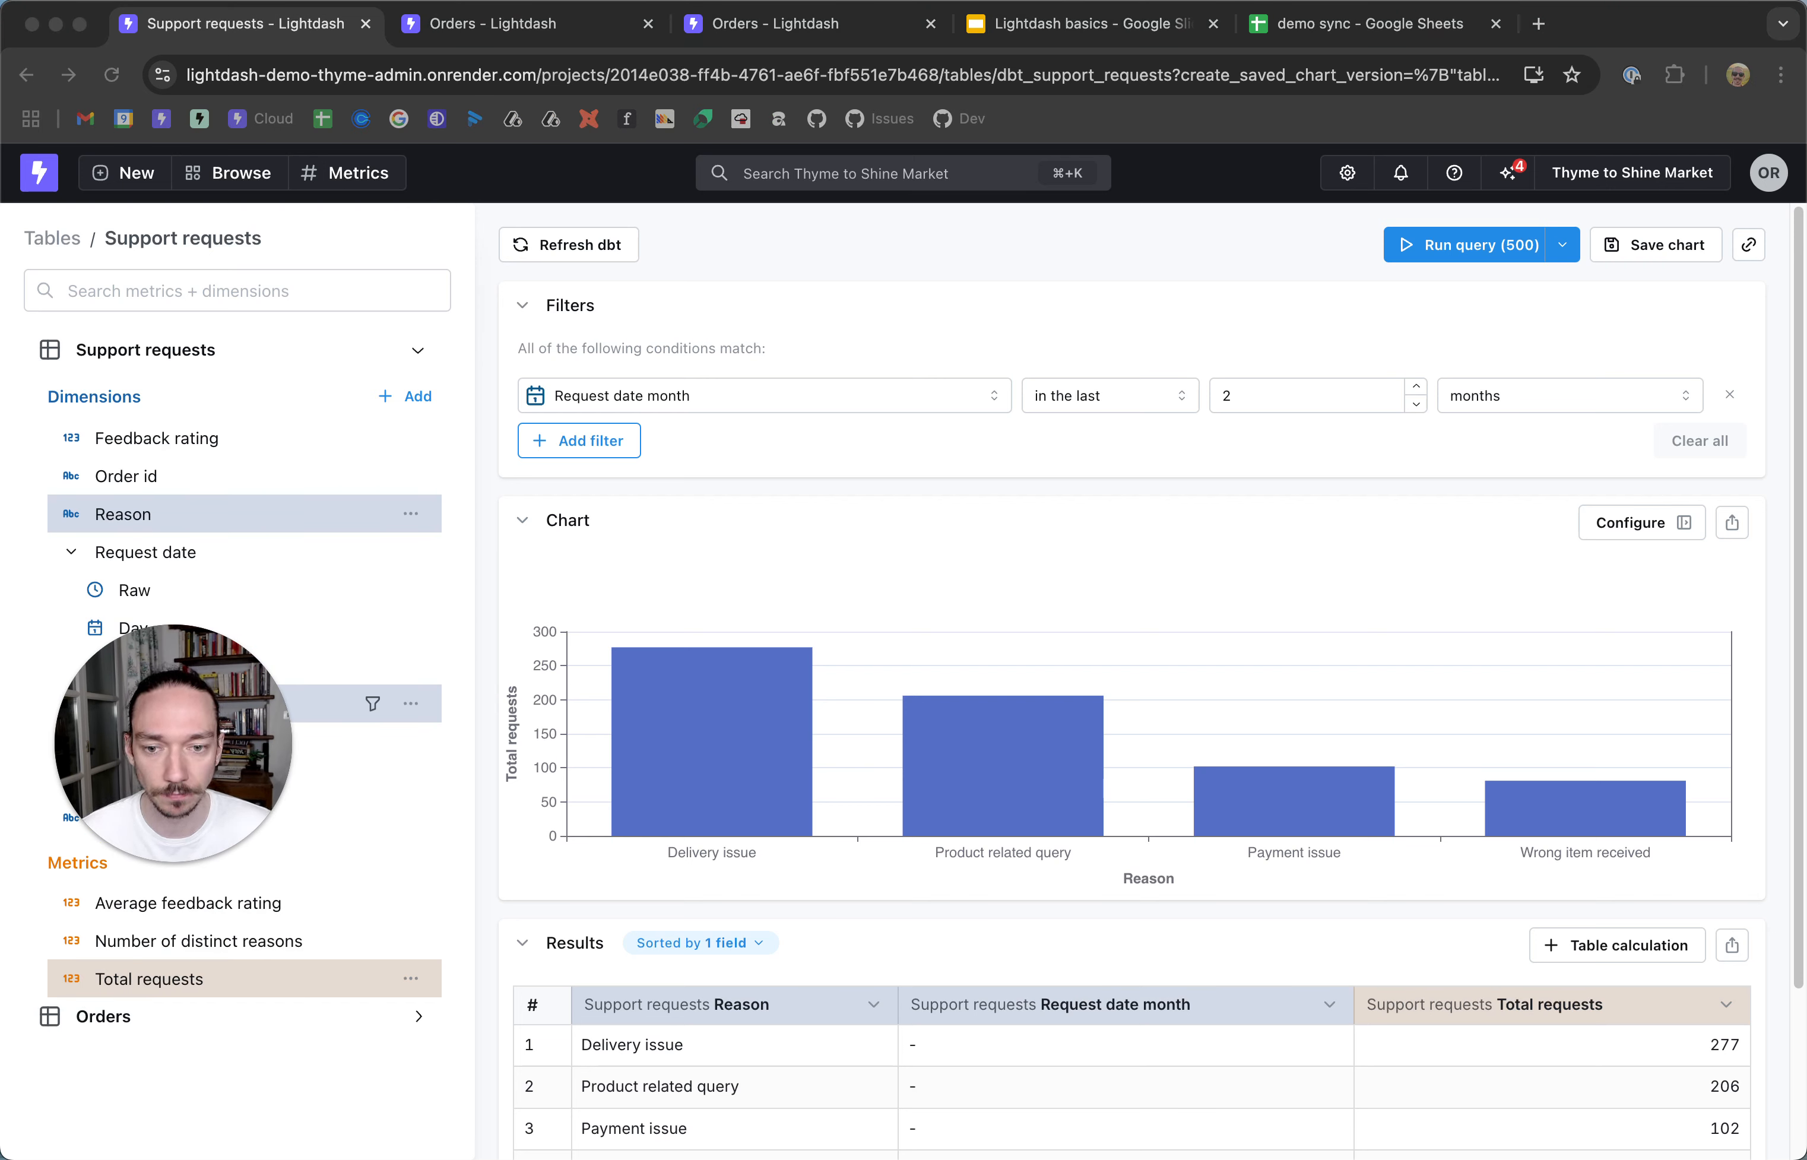
drag(212, 657, 211, 823)
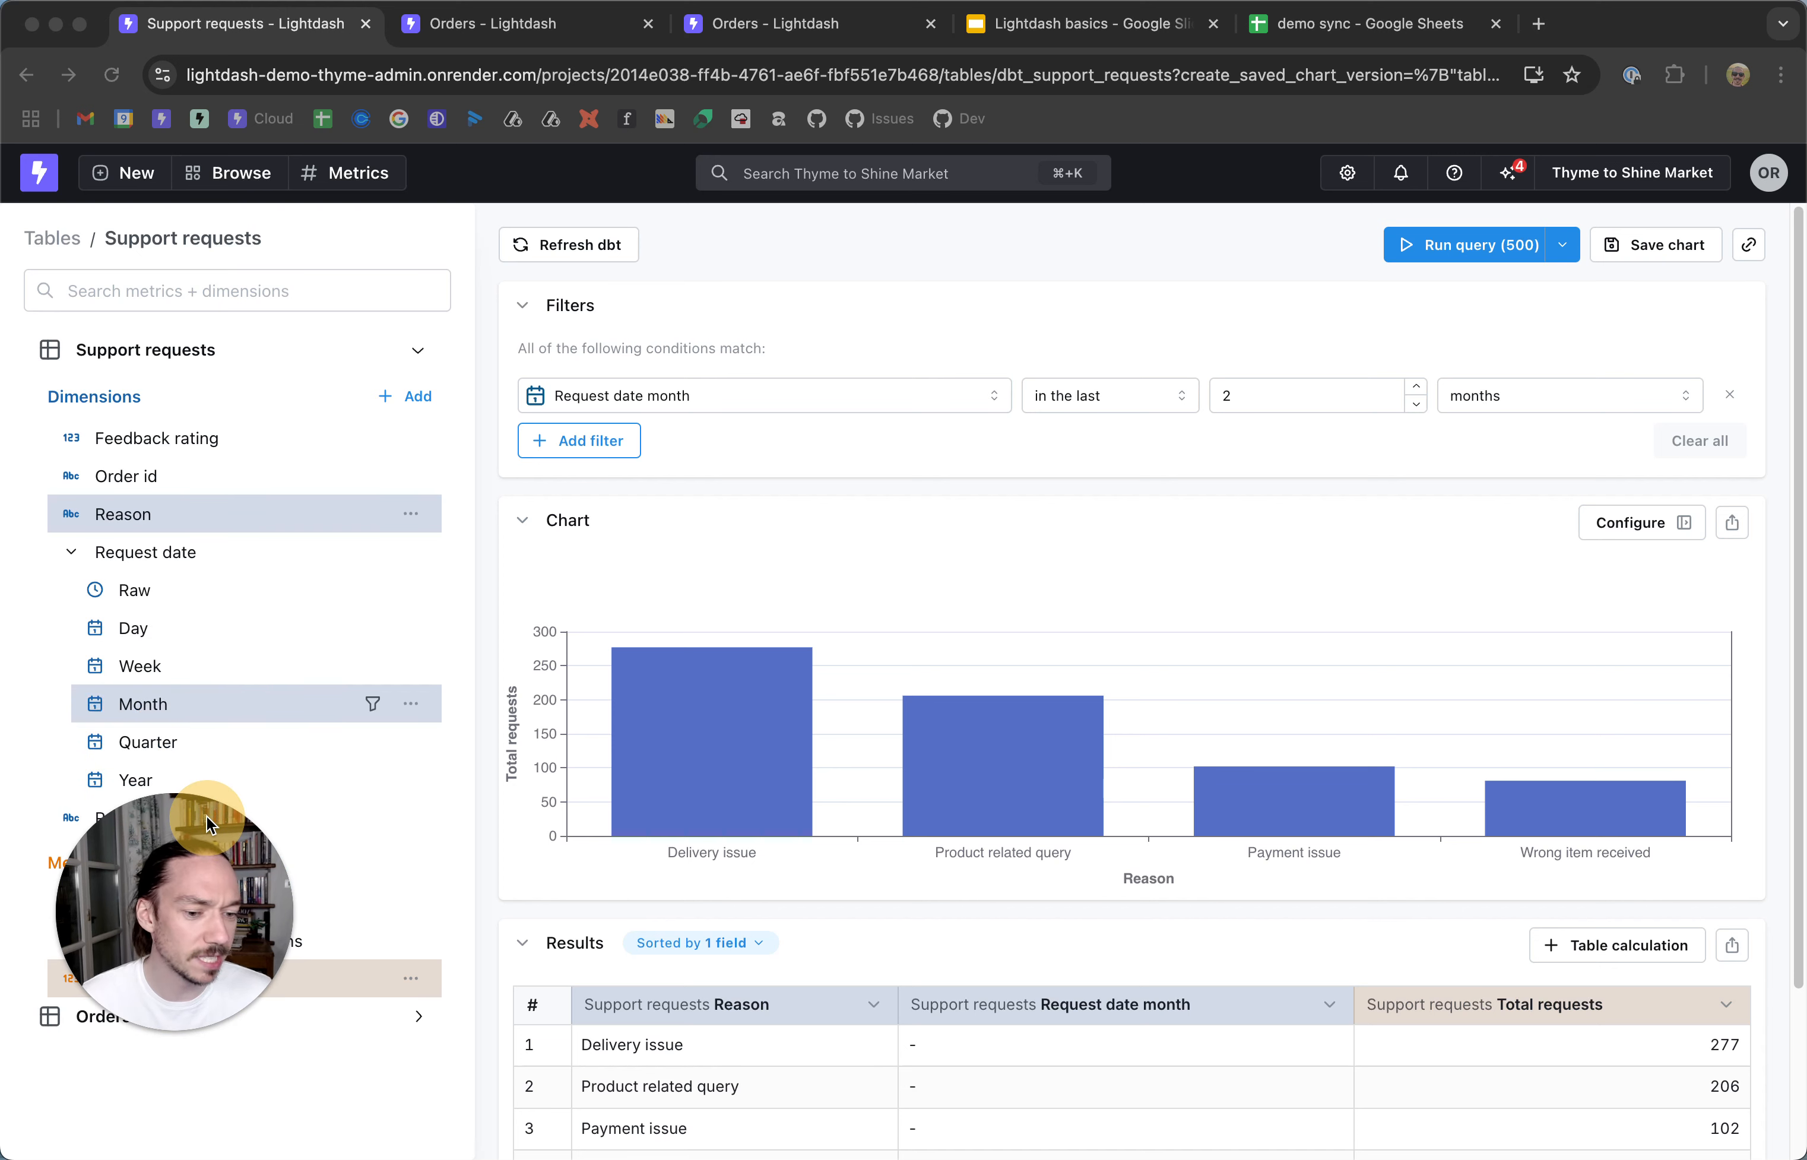
drag(1227, 392, 1211, 393)
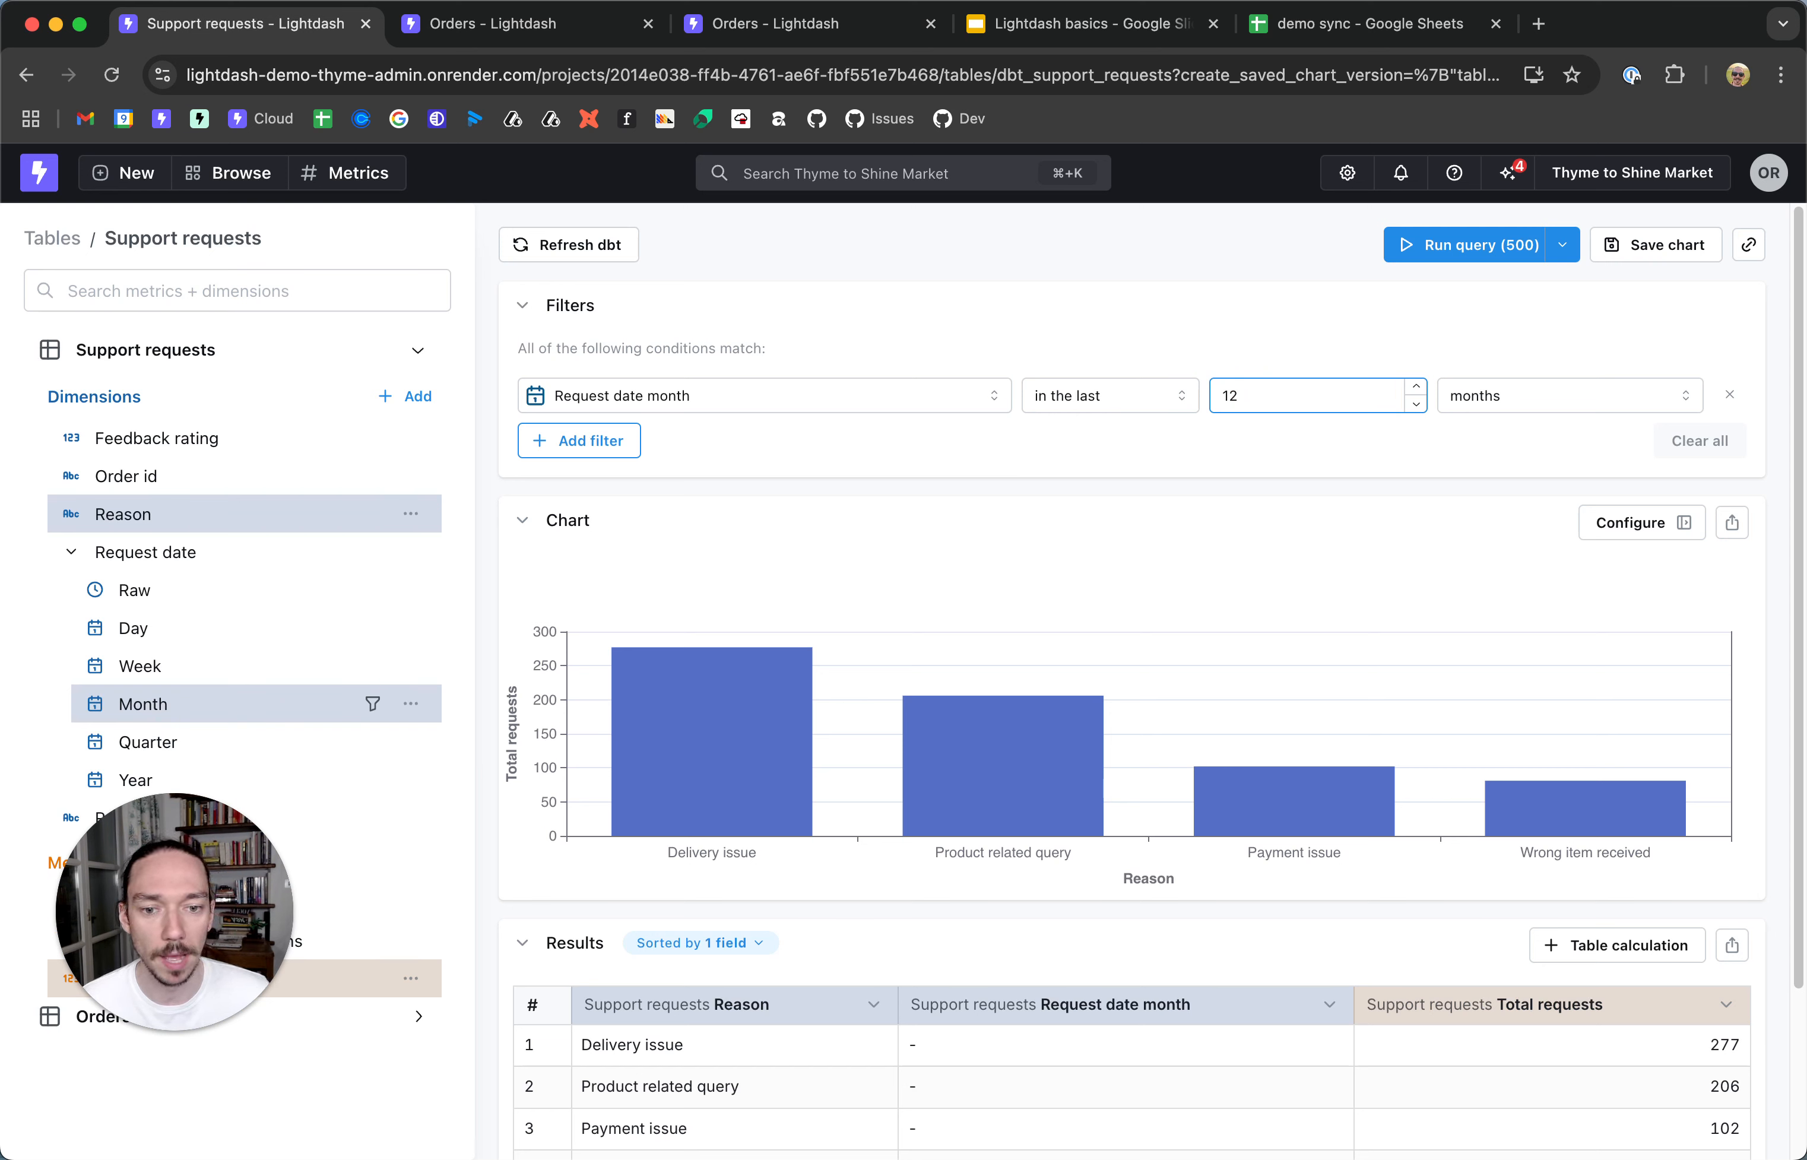
click(1456, 250)
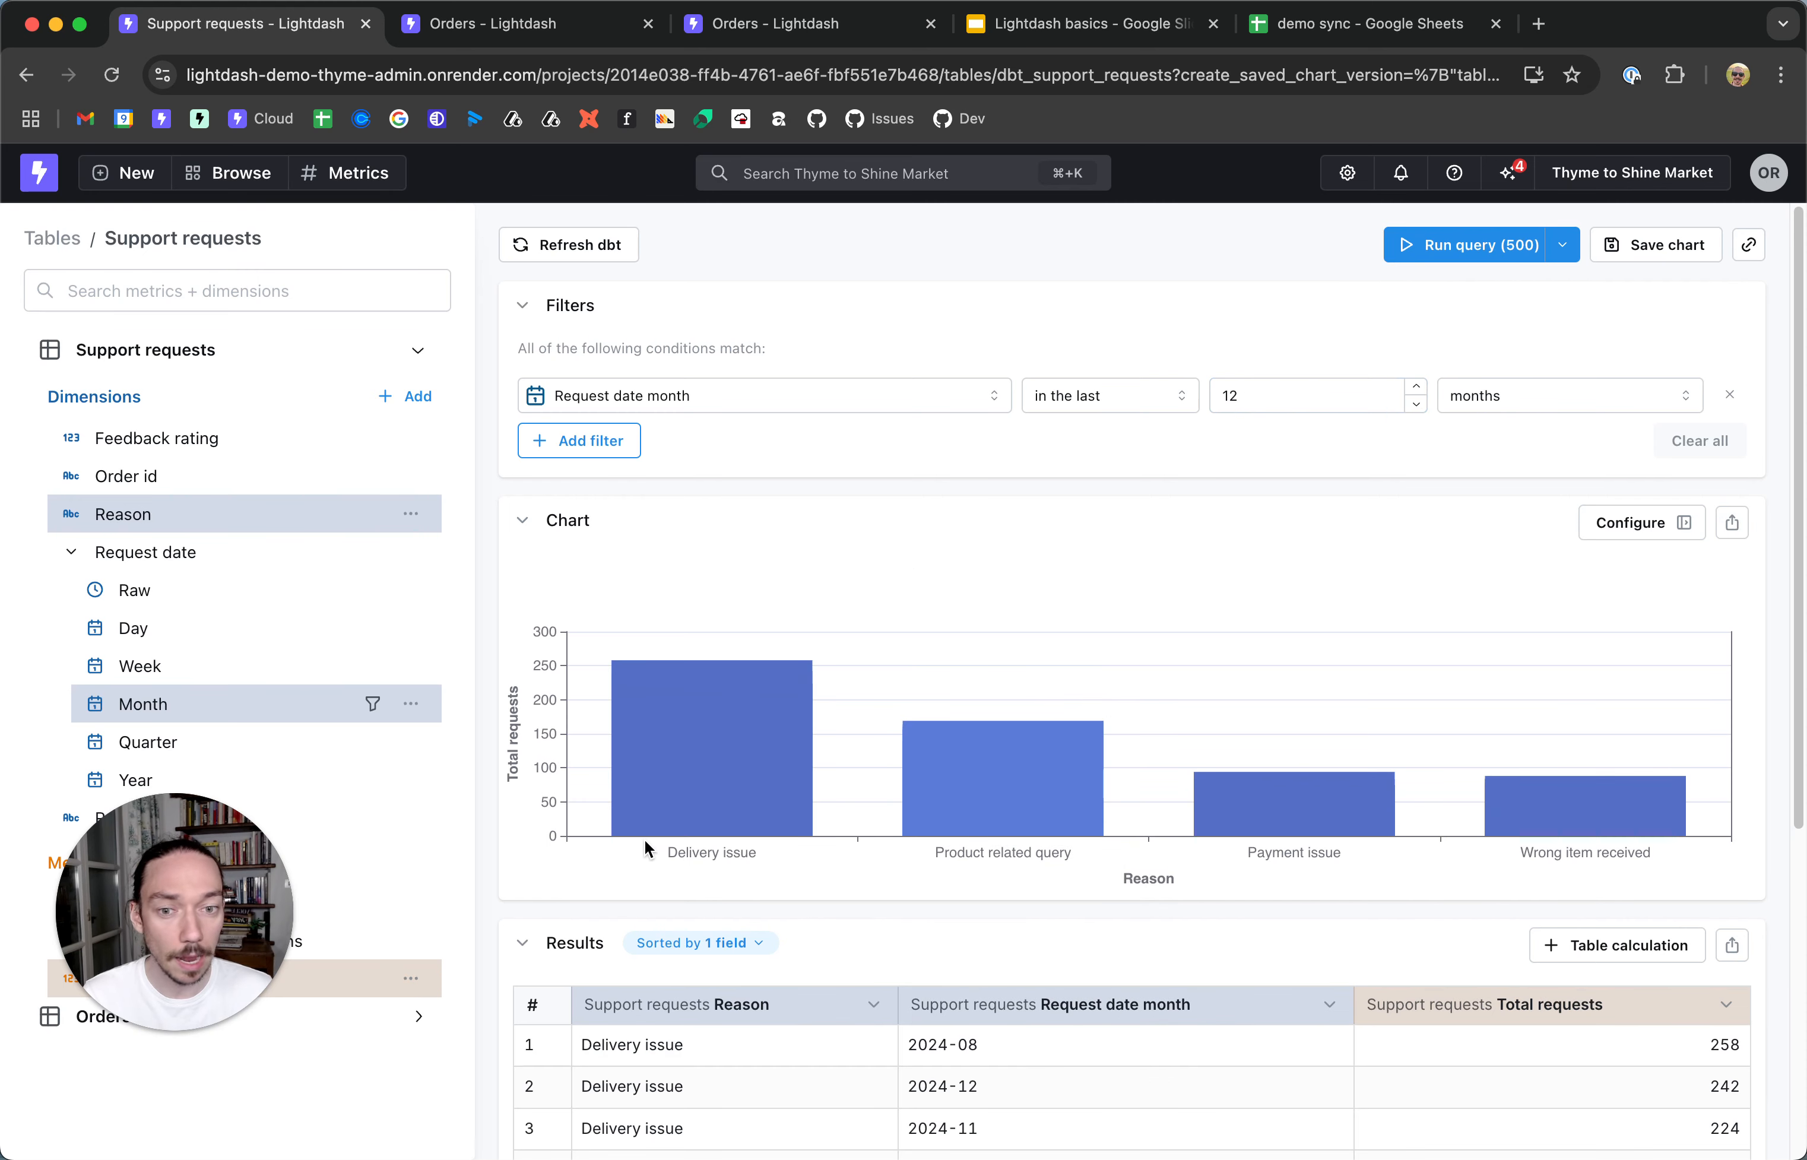
- Configure the bar chart with Request date month on the X-axis and group it by Reason
scroll(683, 873, down, 3)
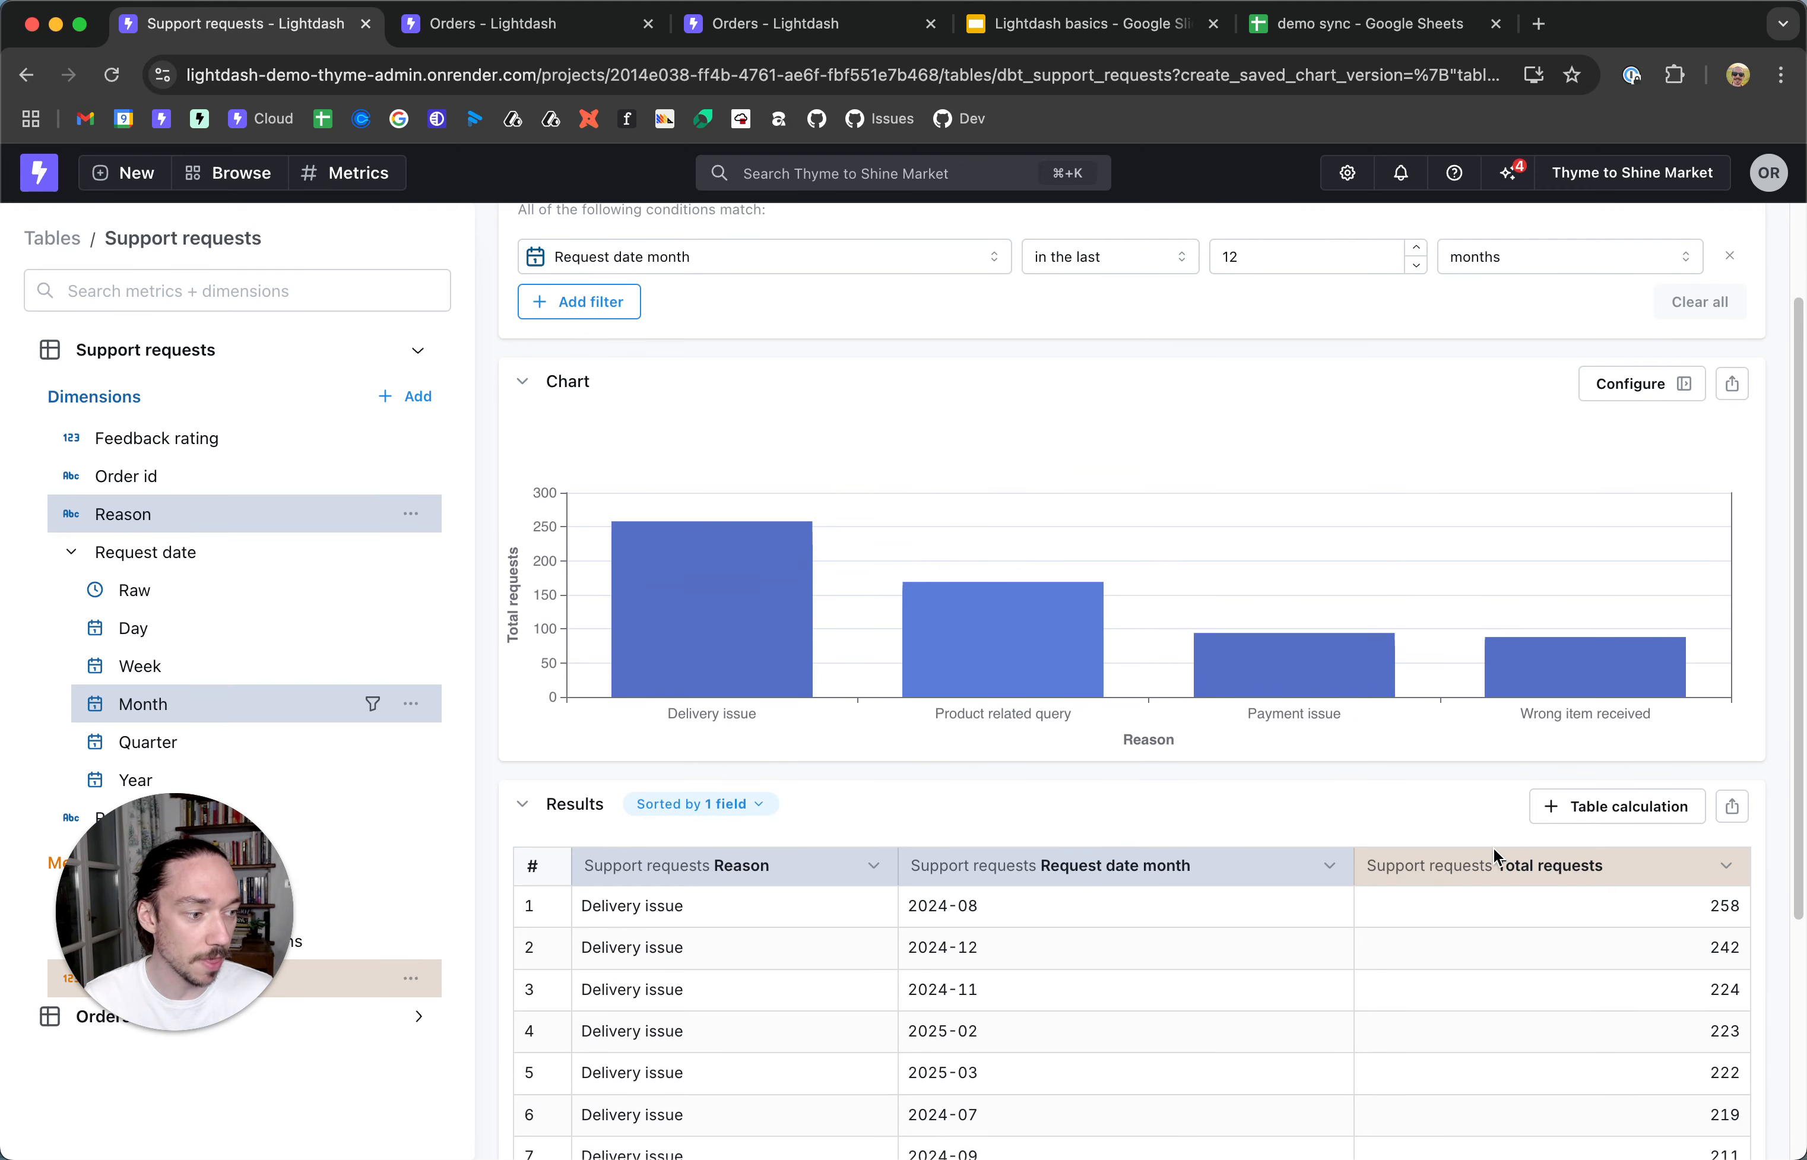
scroll(1058, 815, up, 1)
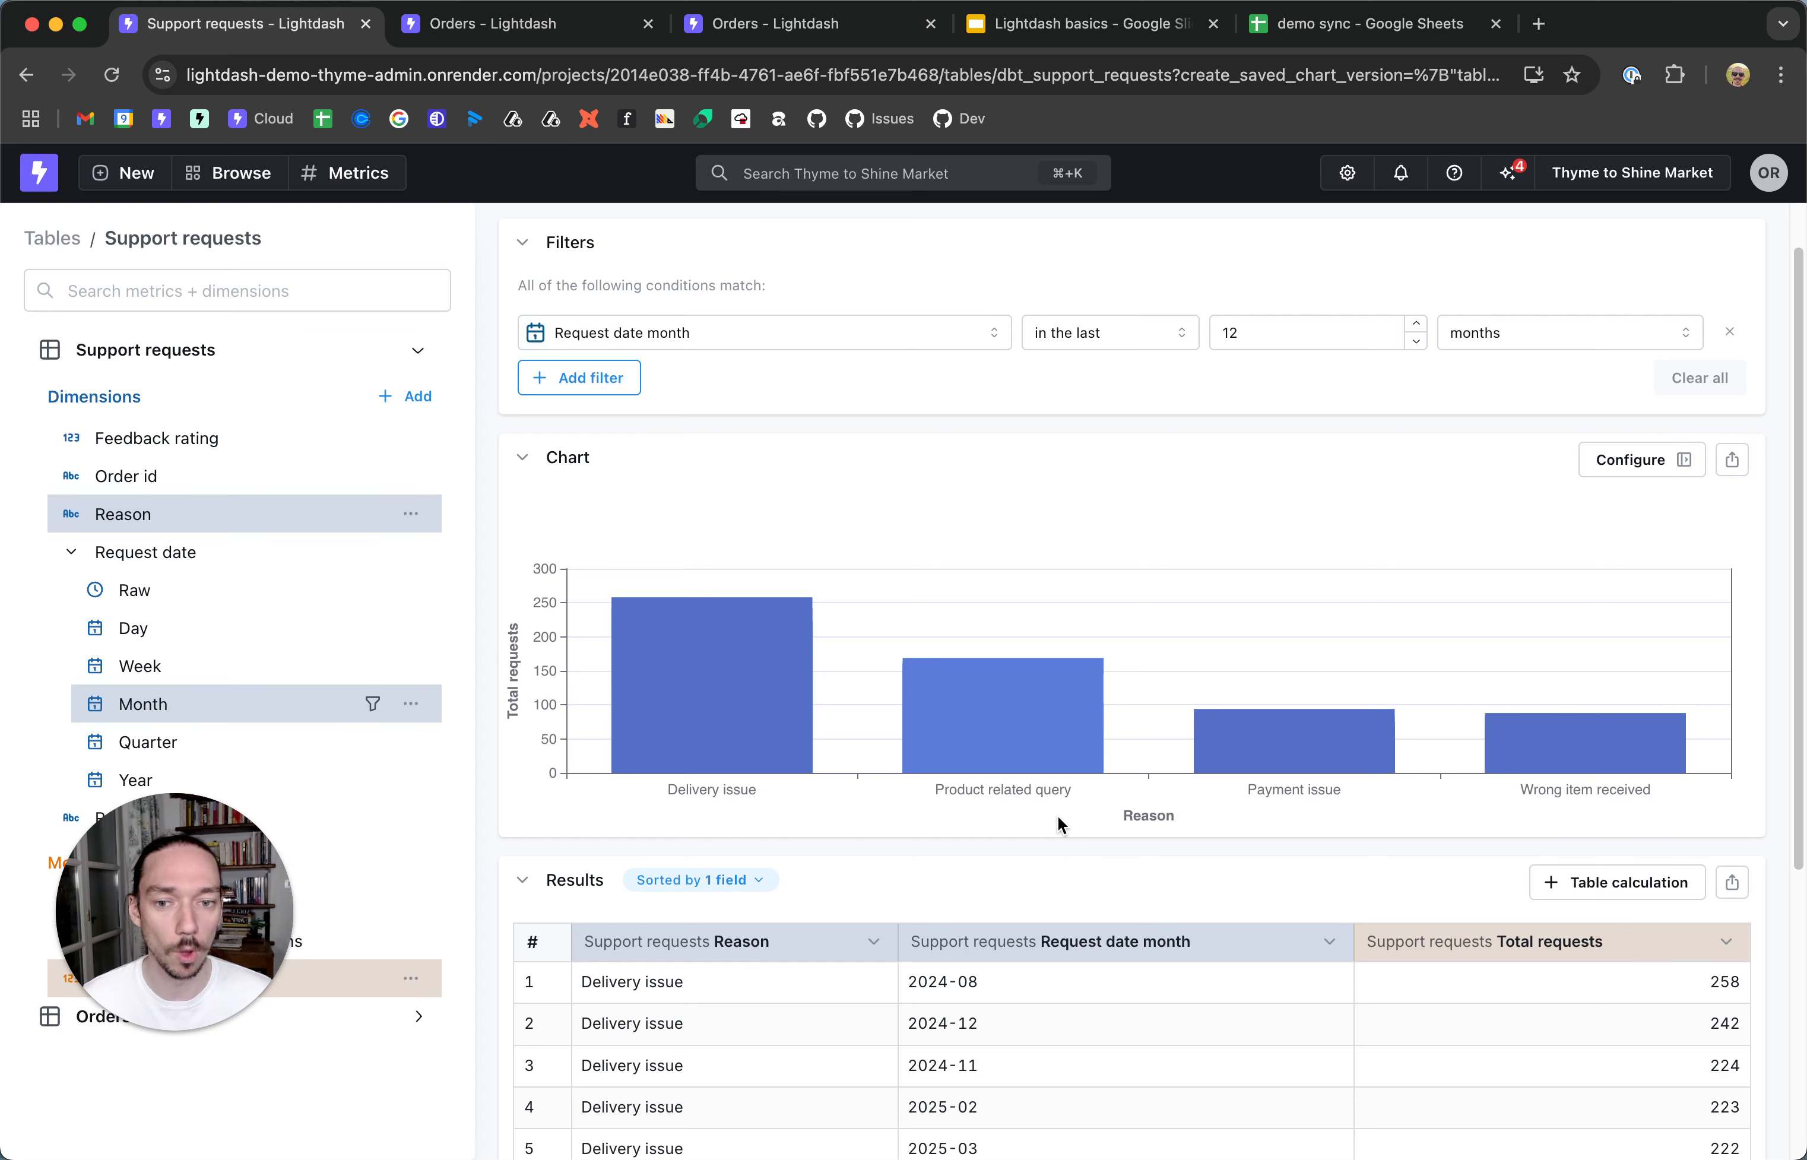
scroll(1058, 815, up, 1)
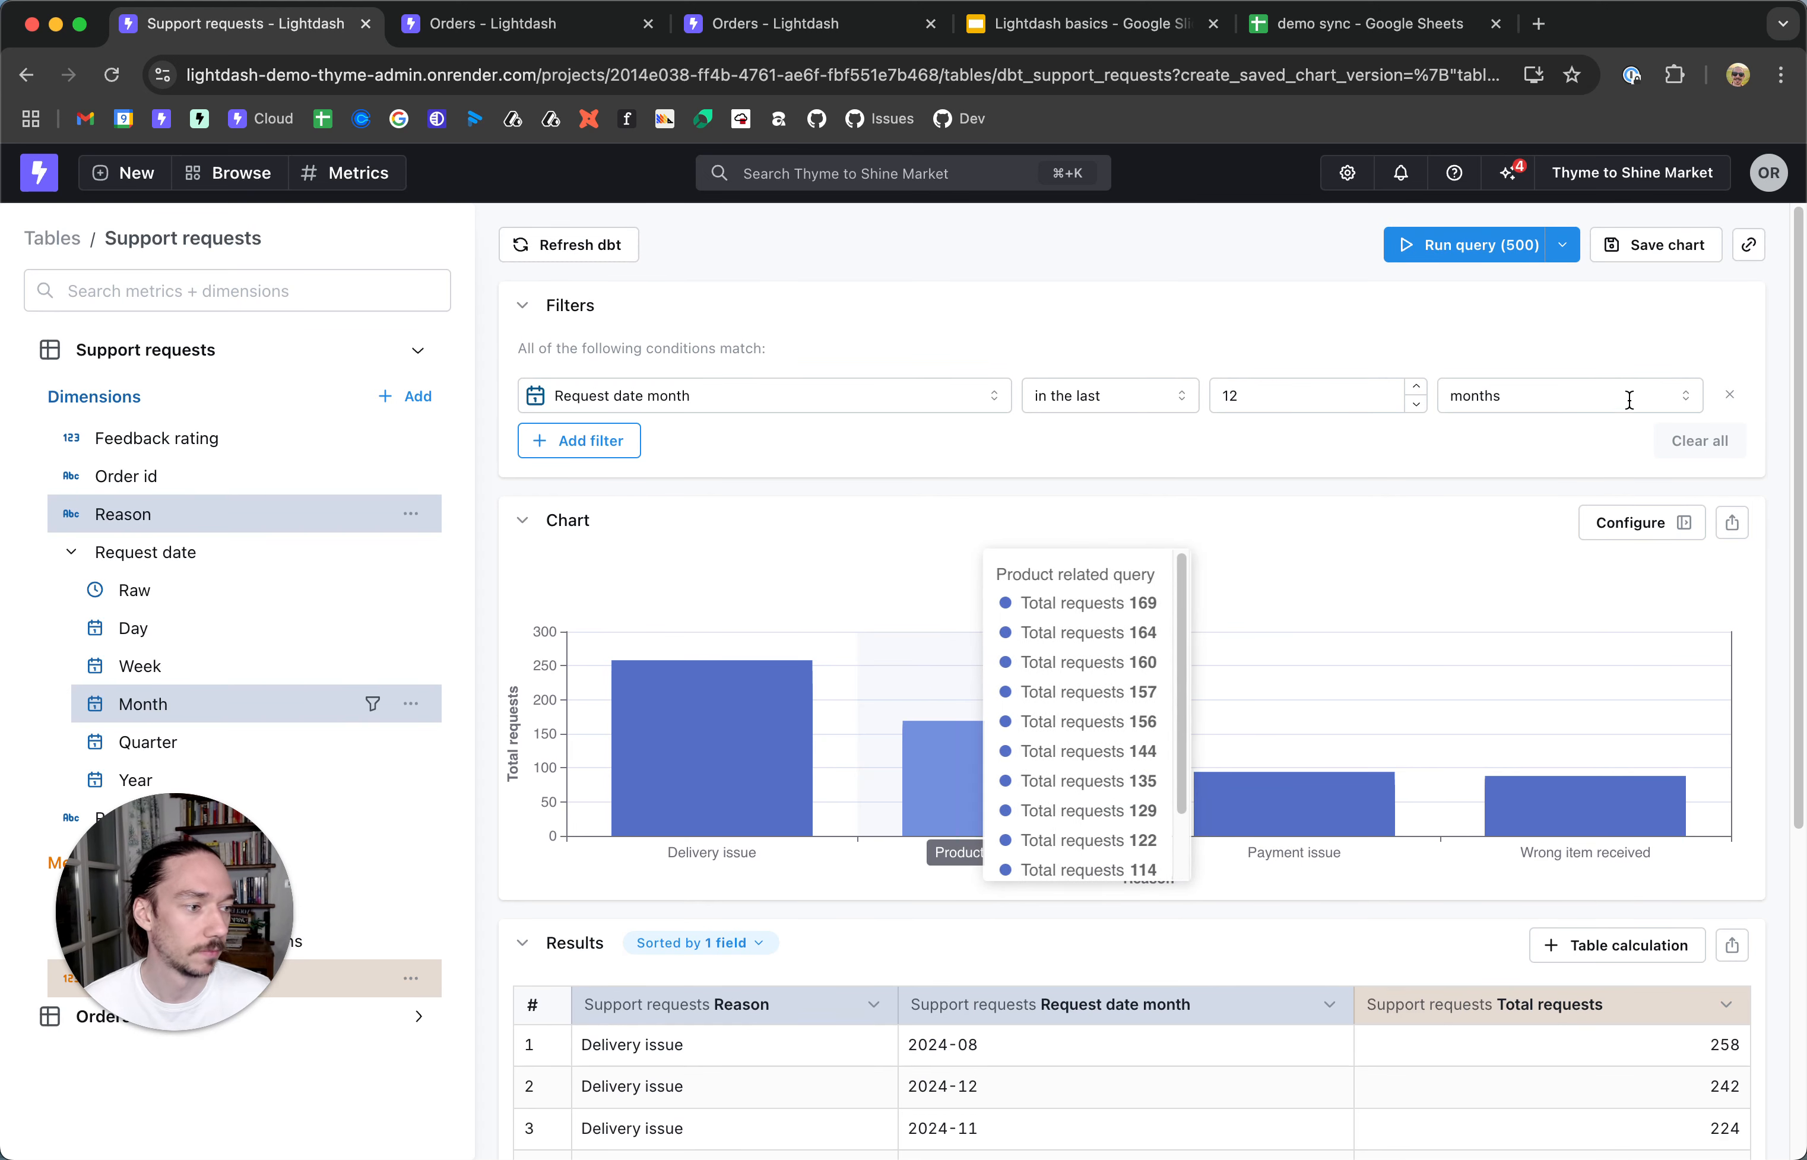
click(1657, 523)
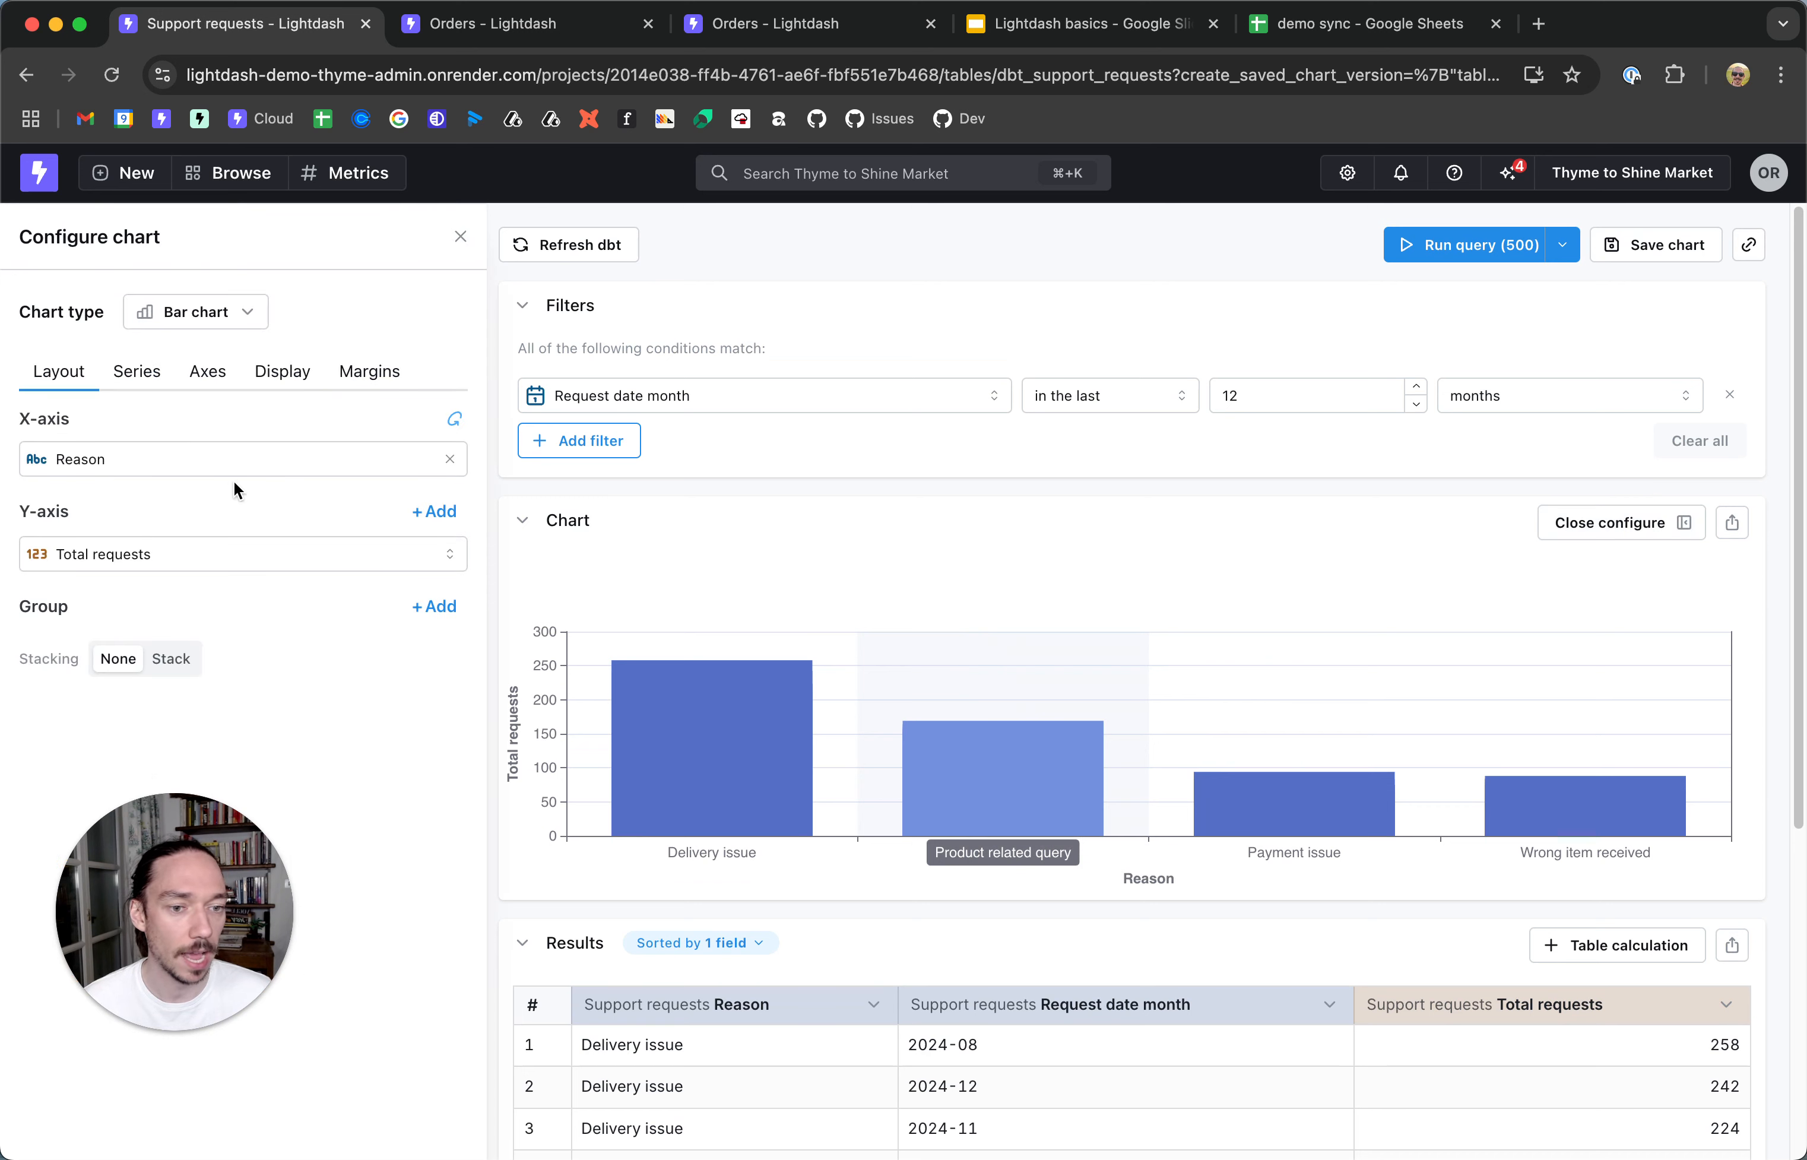
click(125, 460)
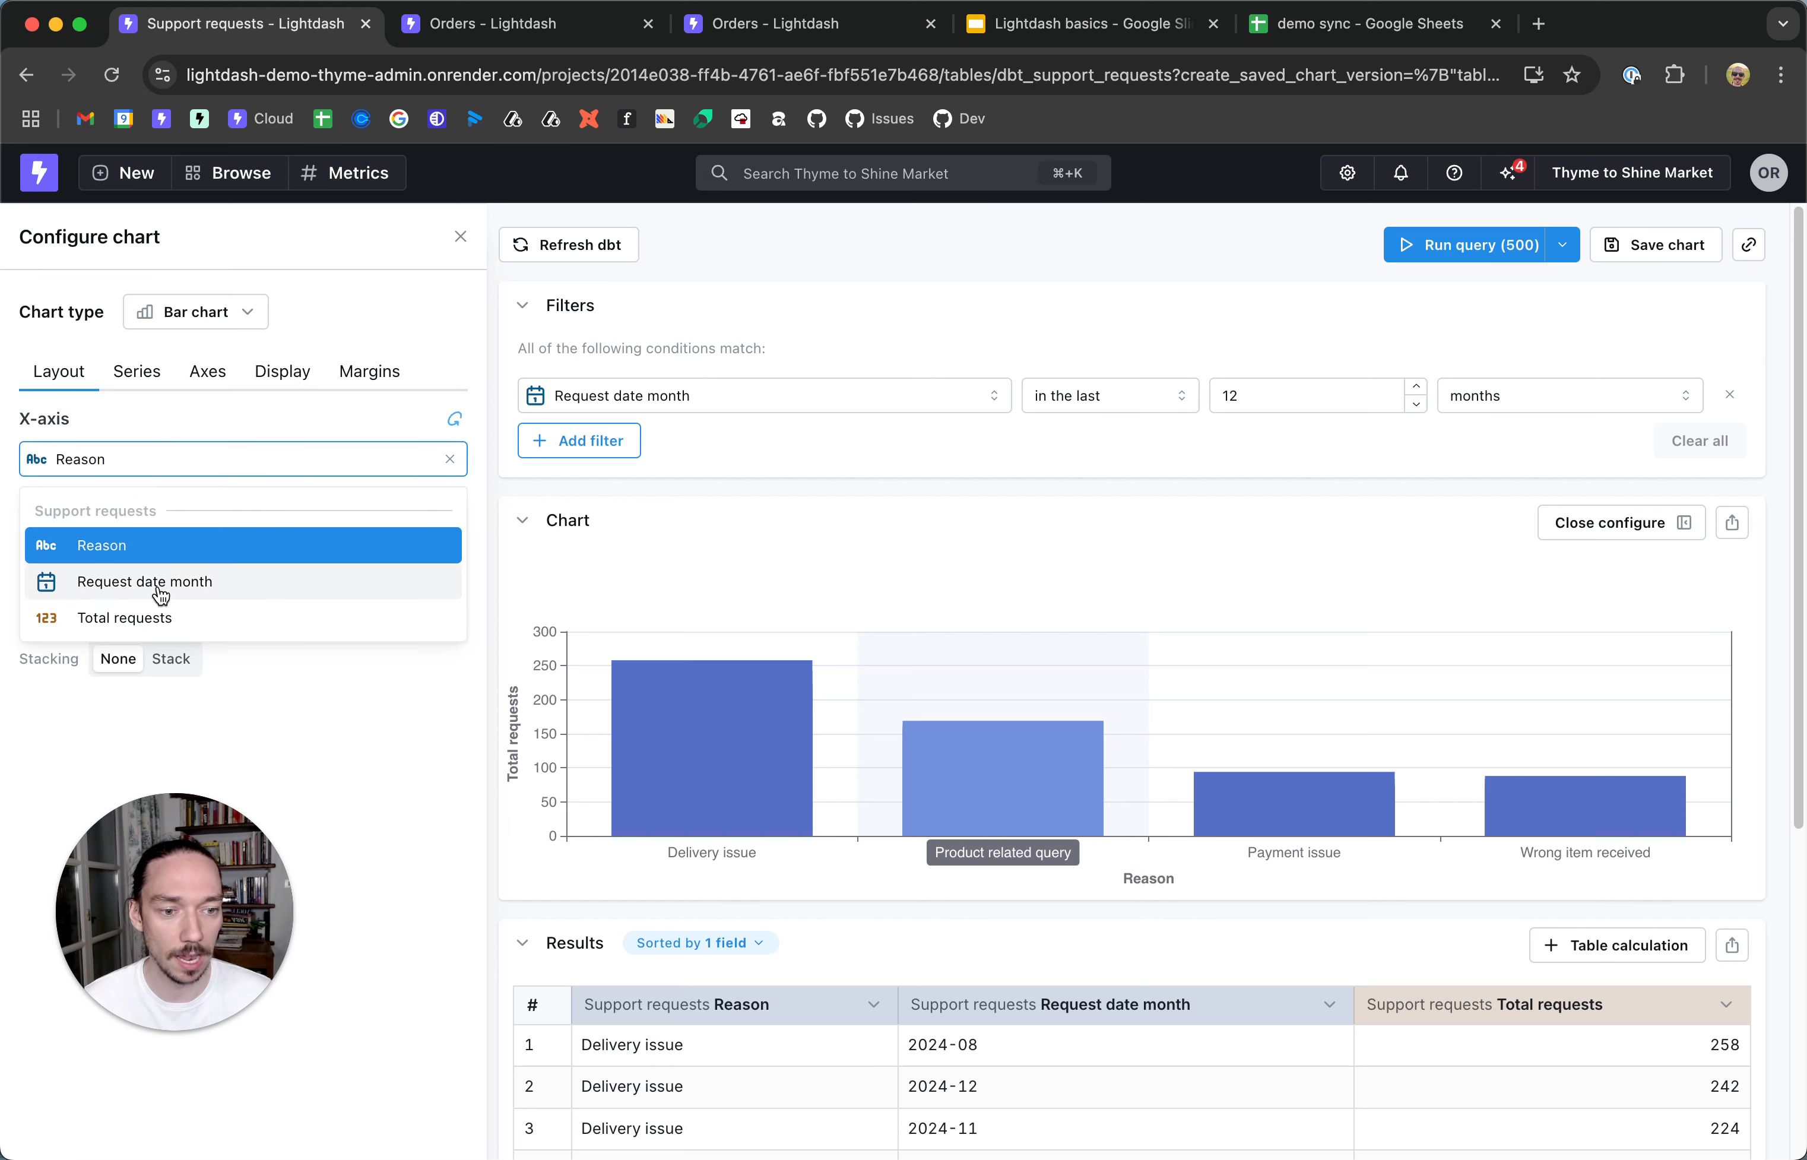
click(106, 583)
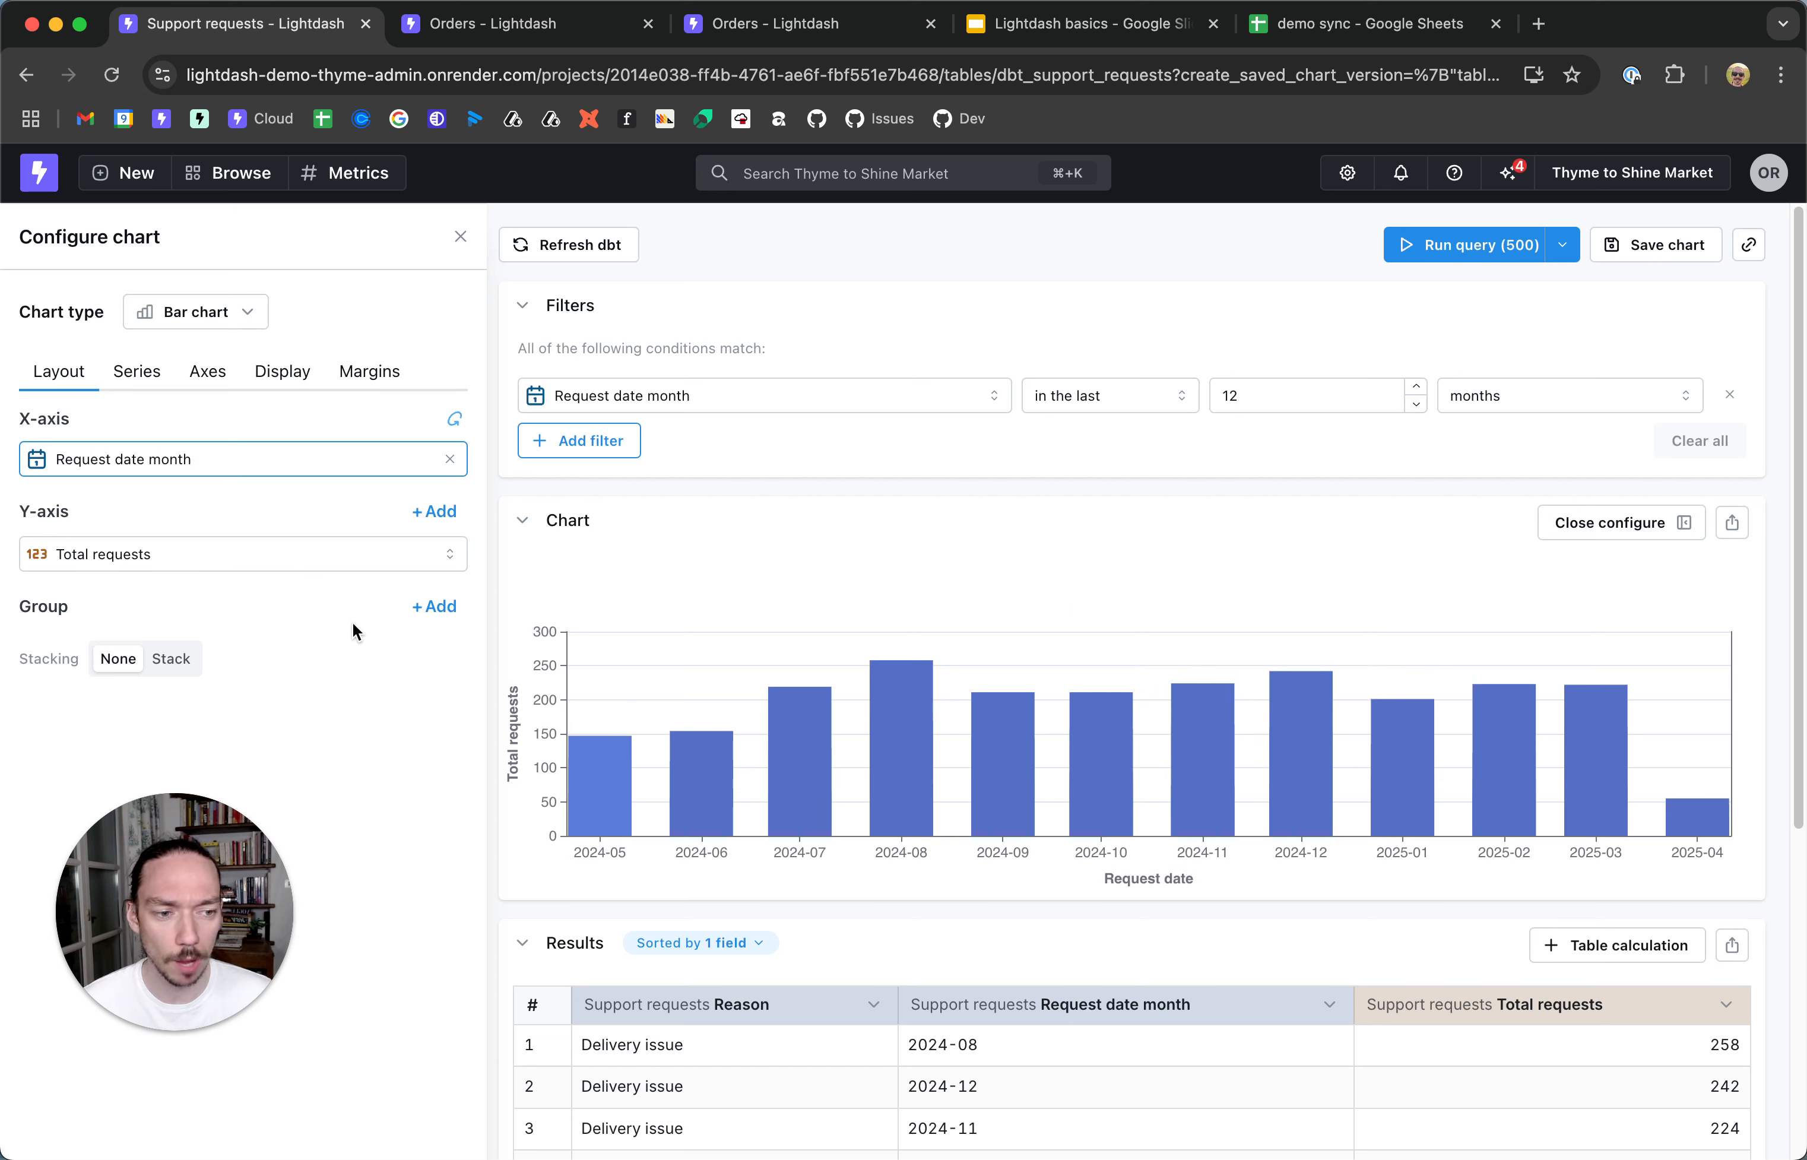
click(427, 607)
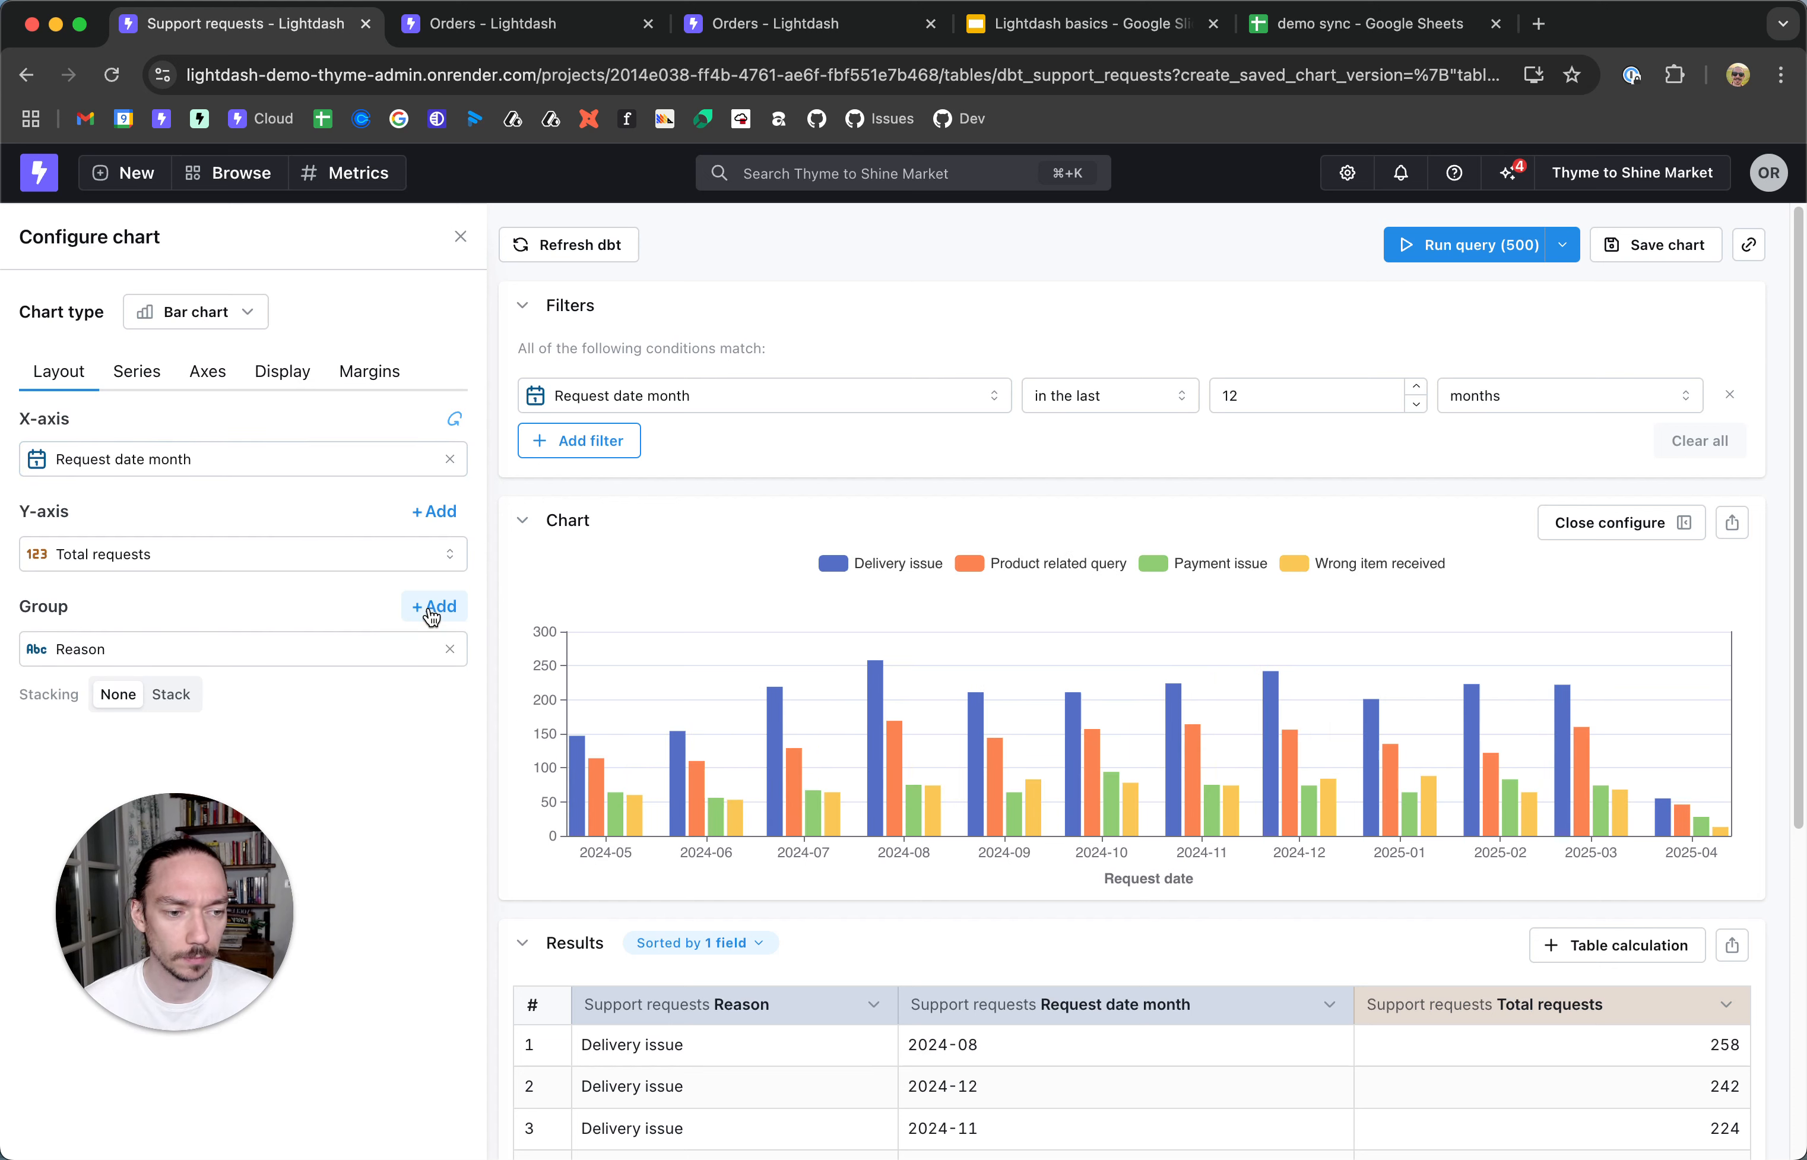
- Stack the grouped bars and close the chart configuration
drag(151, 808, 144, 897)
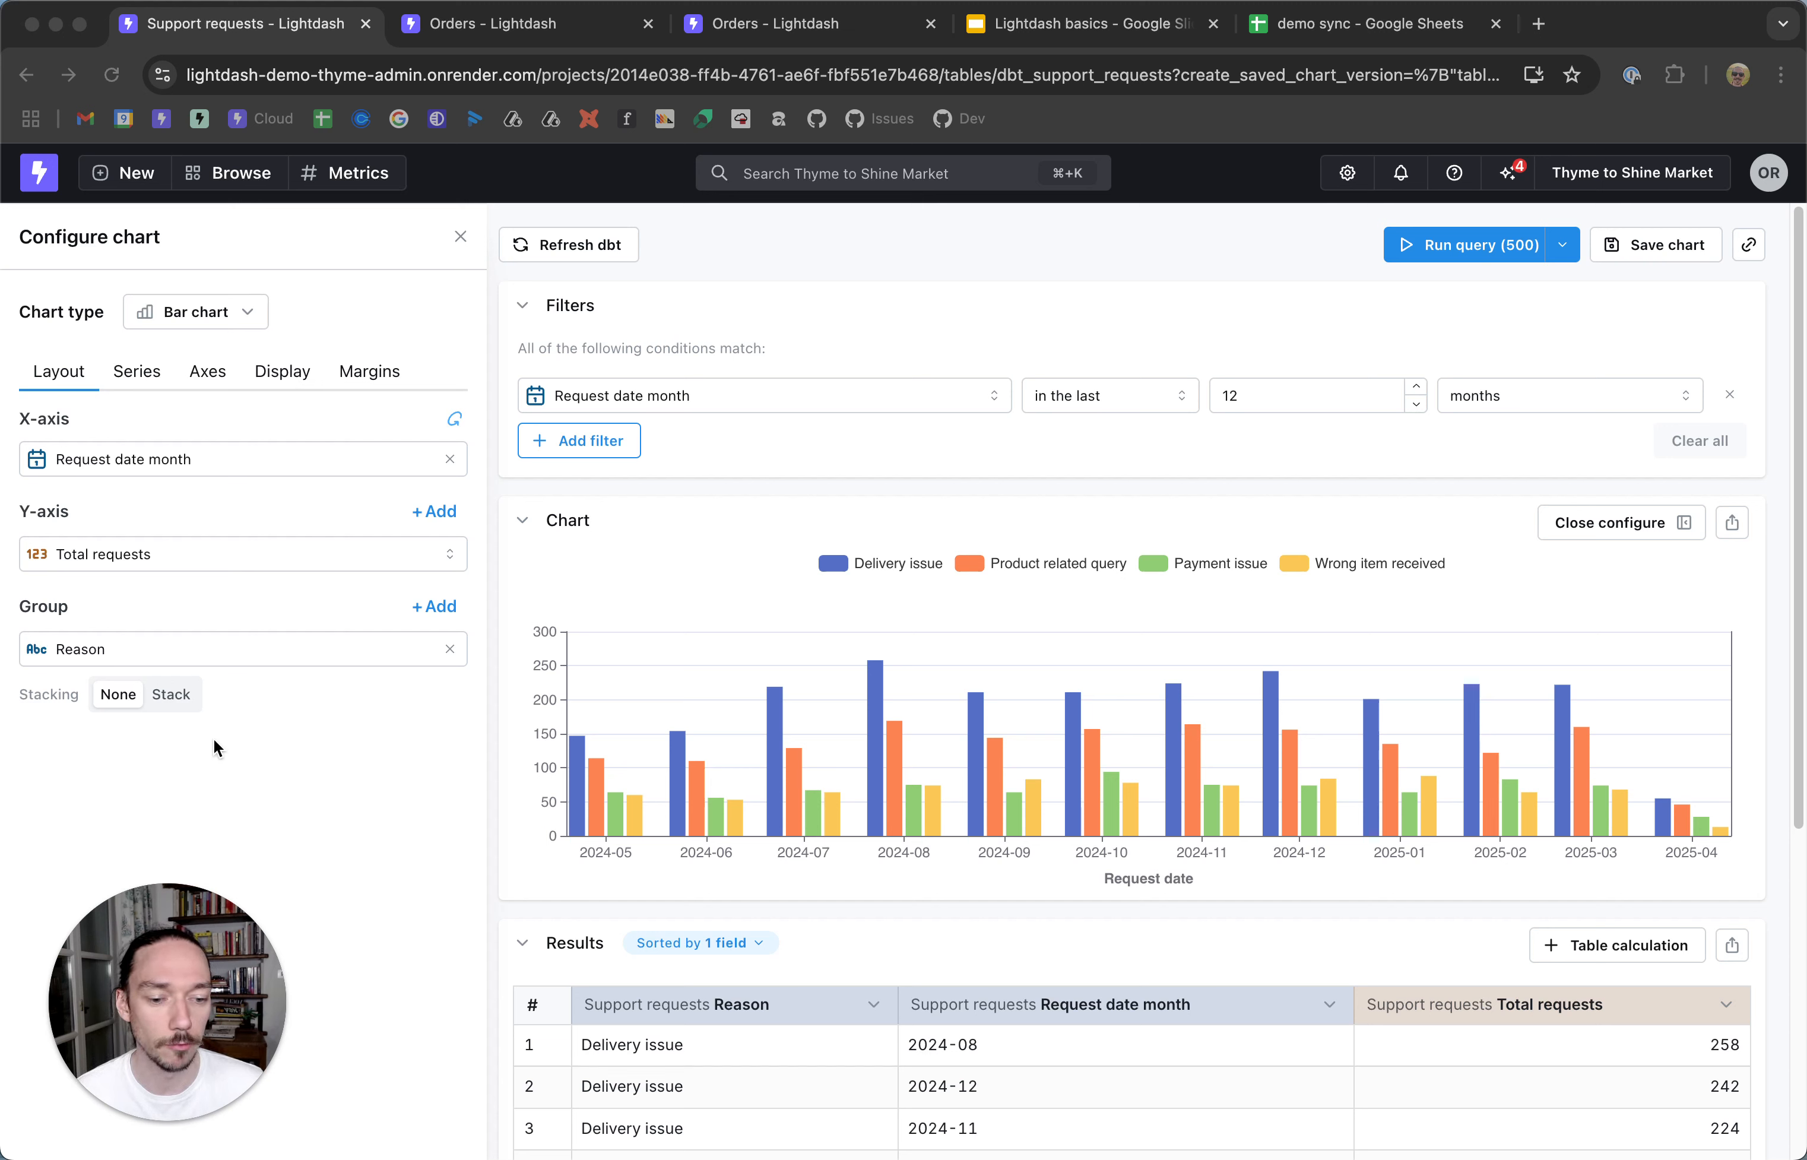
click(177, 692)
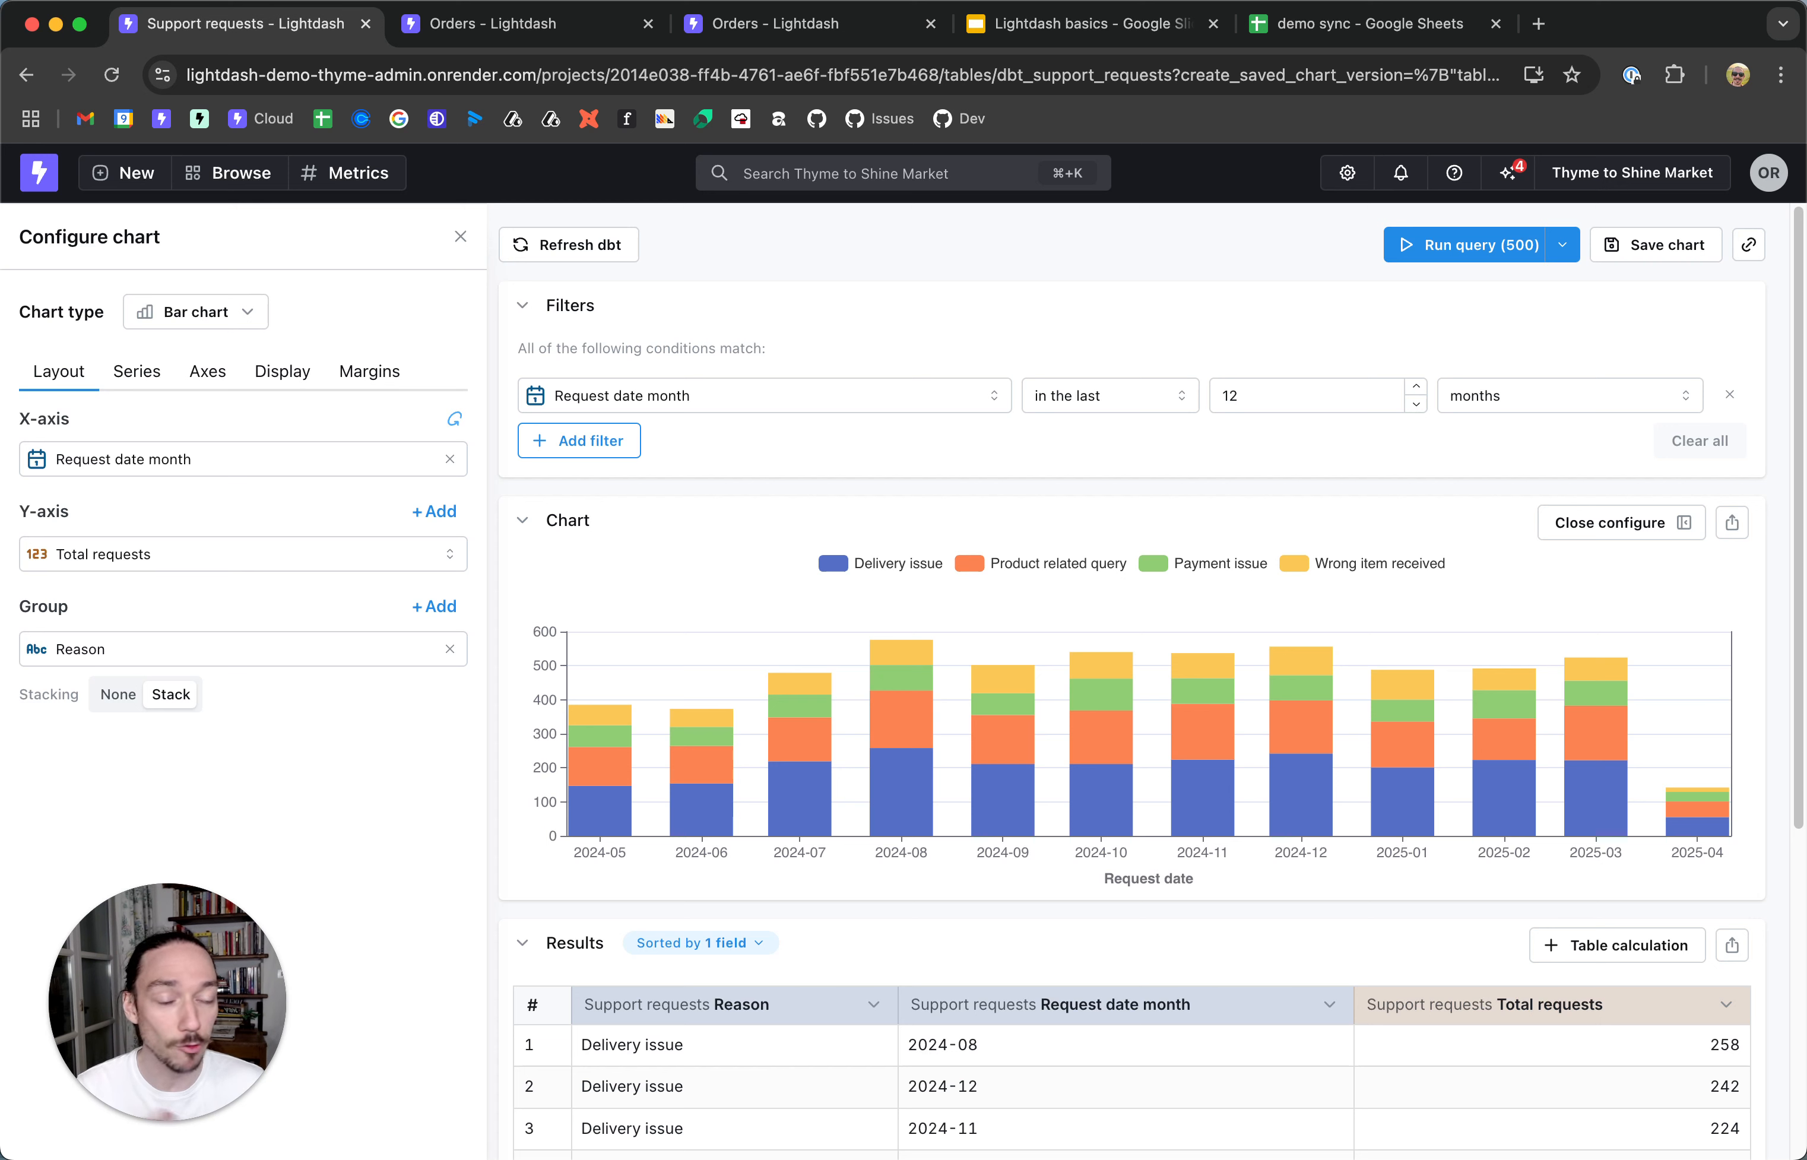
click(460, 237)
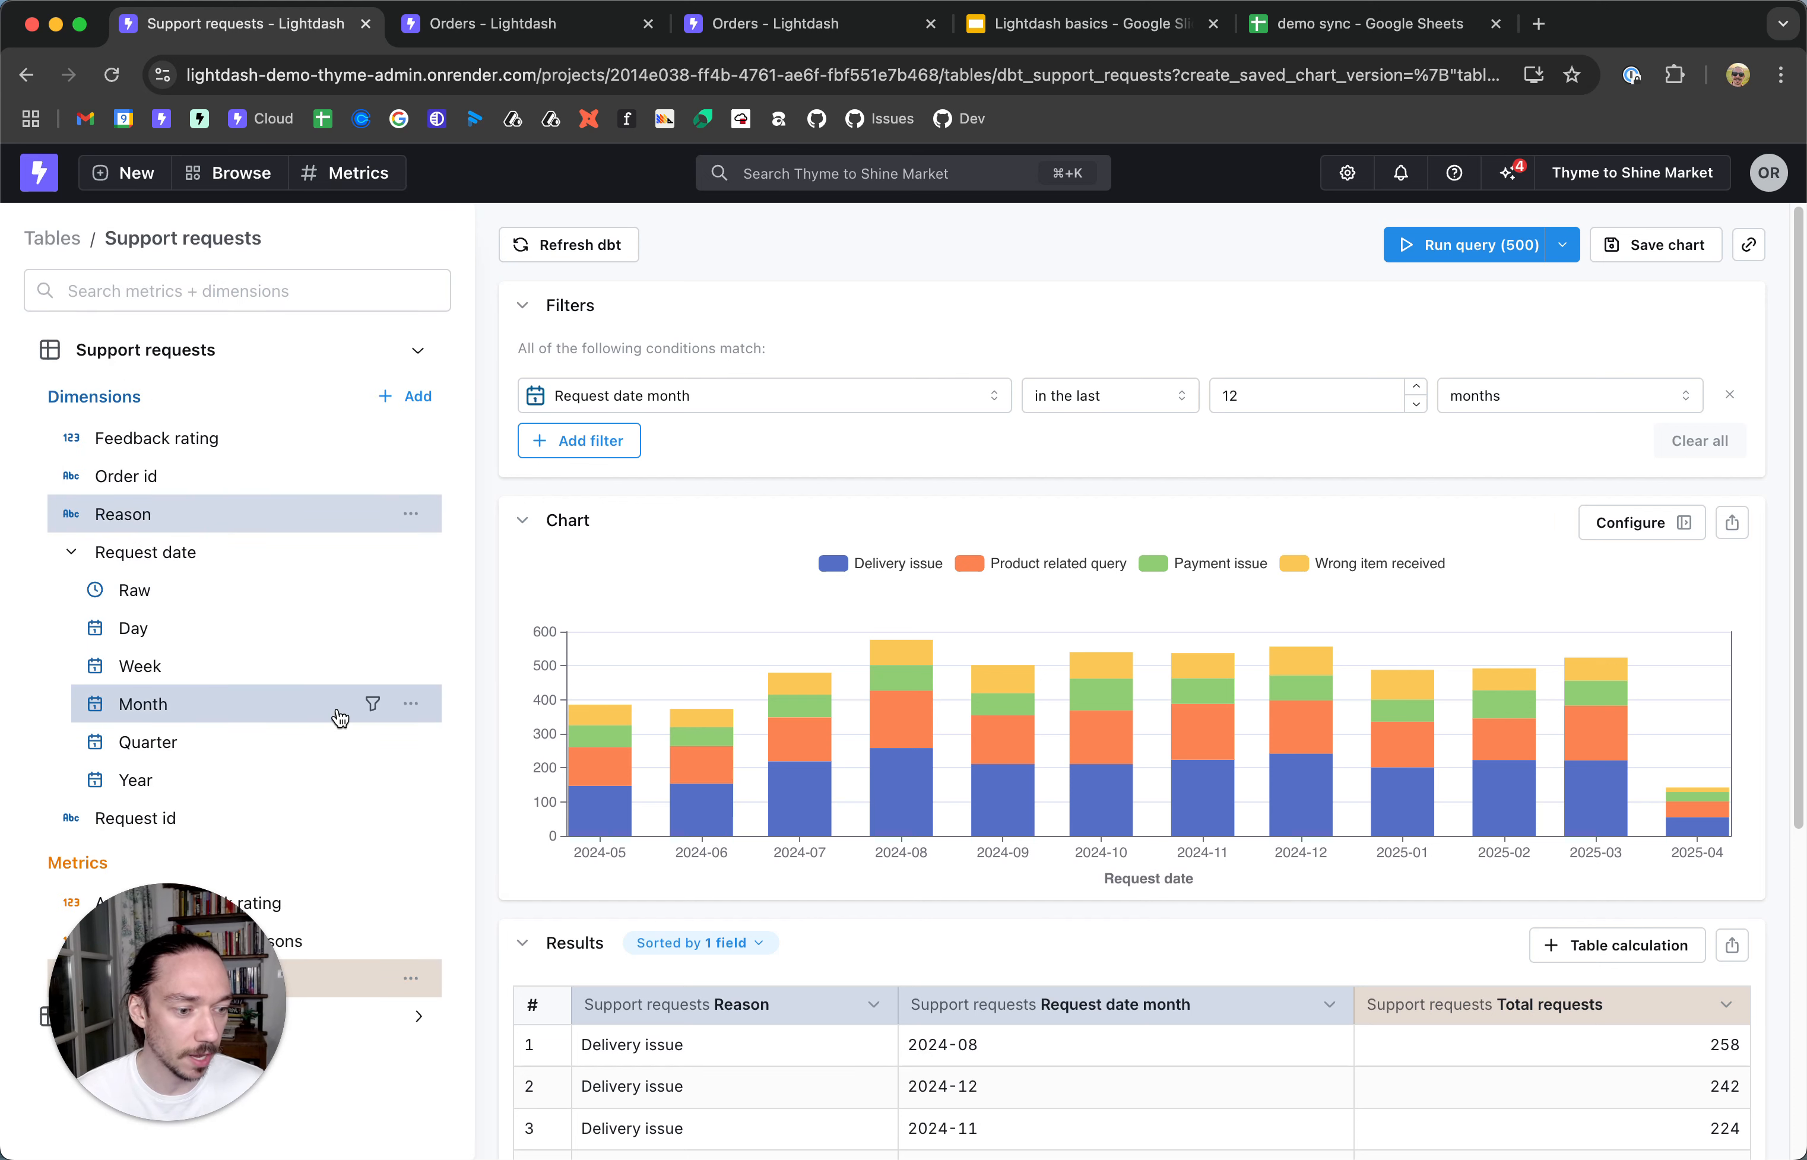
- Replace the Reason dimension with the Average feedback rating metric in the query and rerun it
click(215, 515)
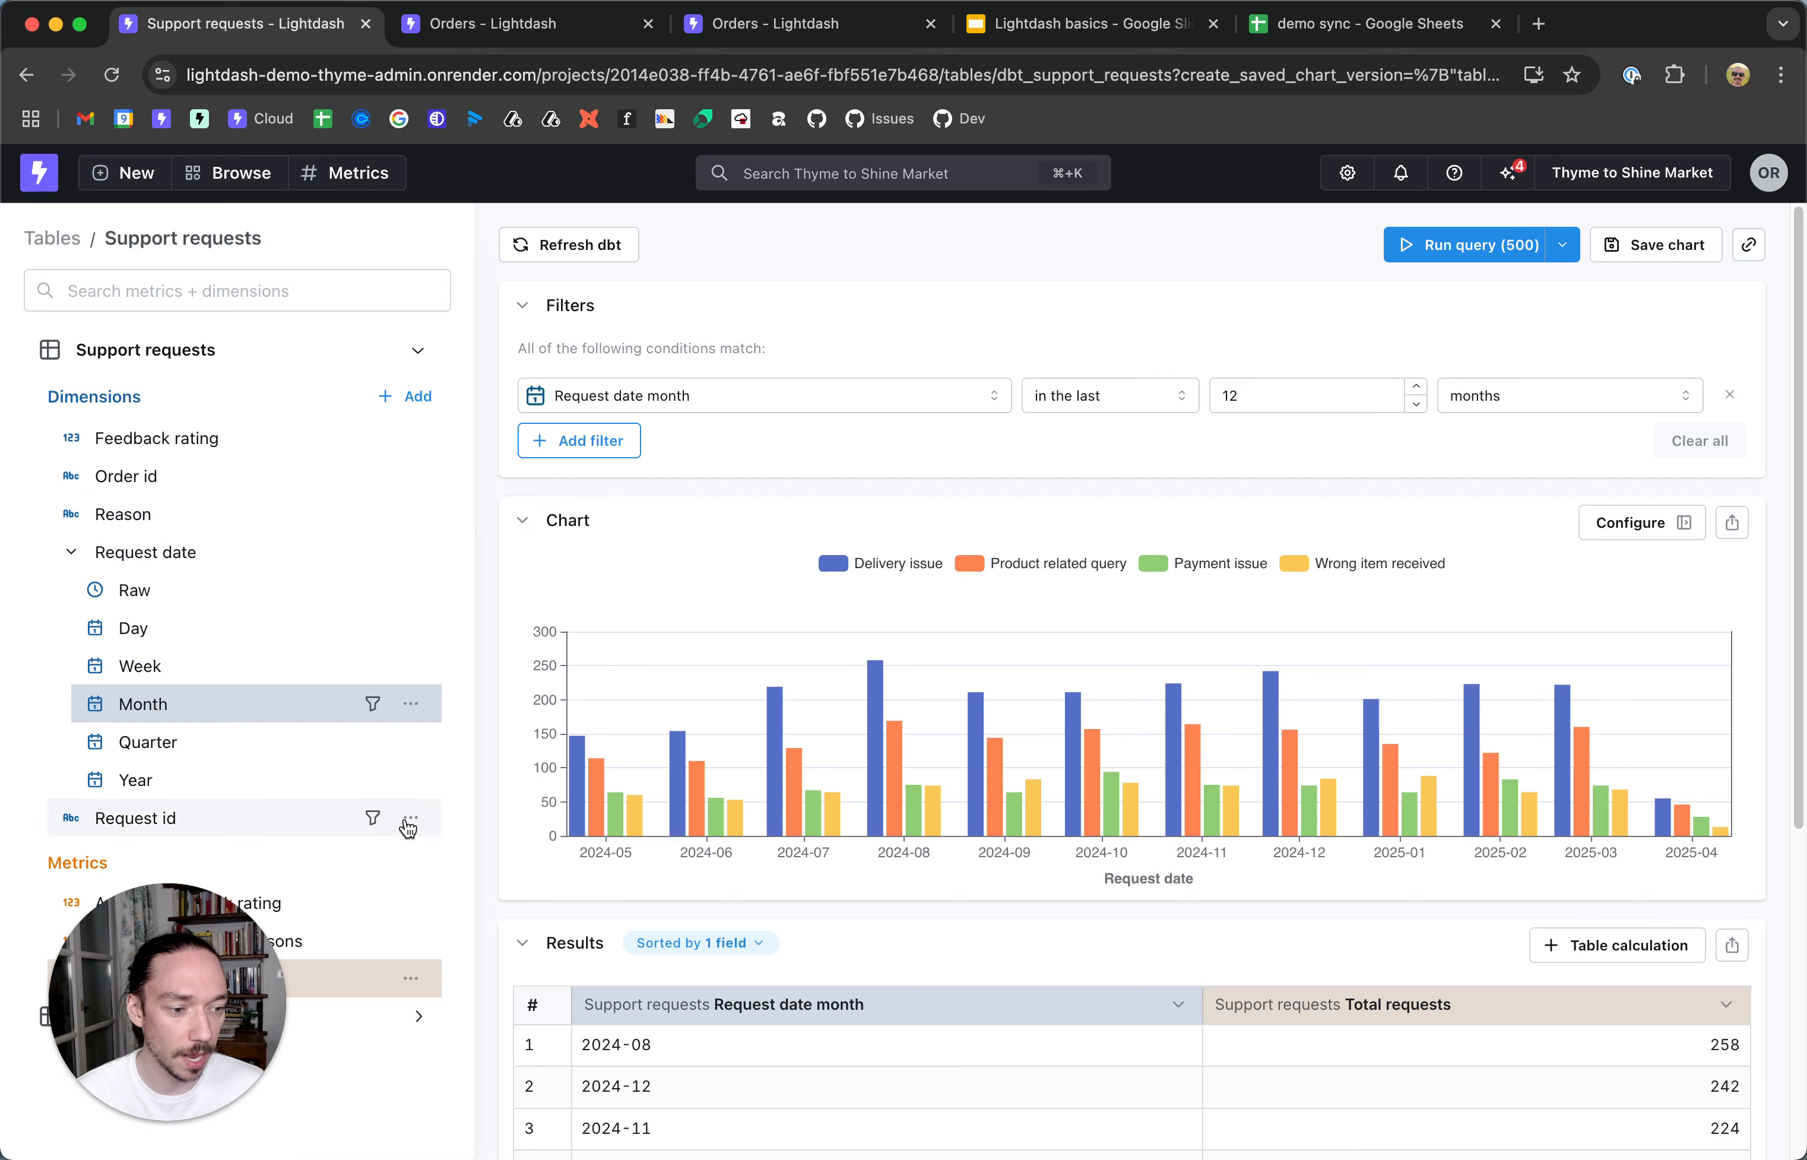
drag(142, 979, 114, 683)
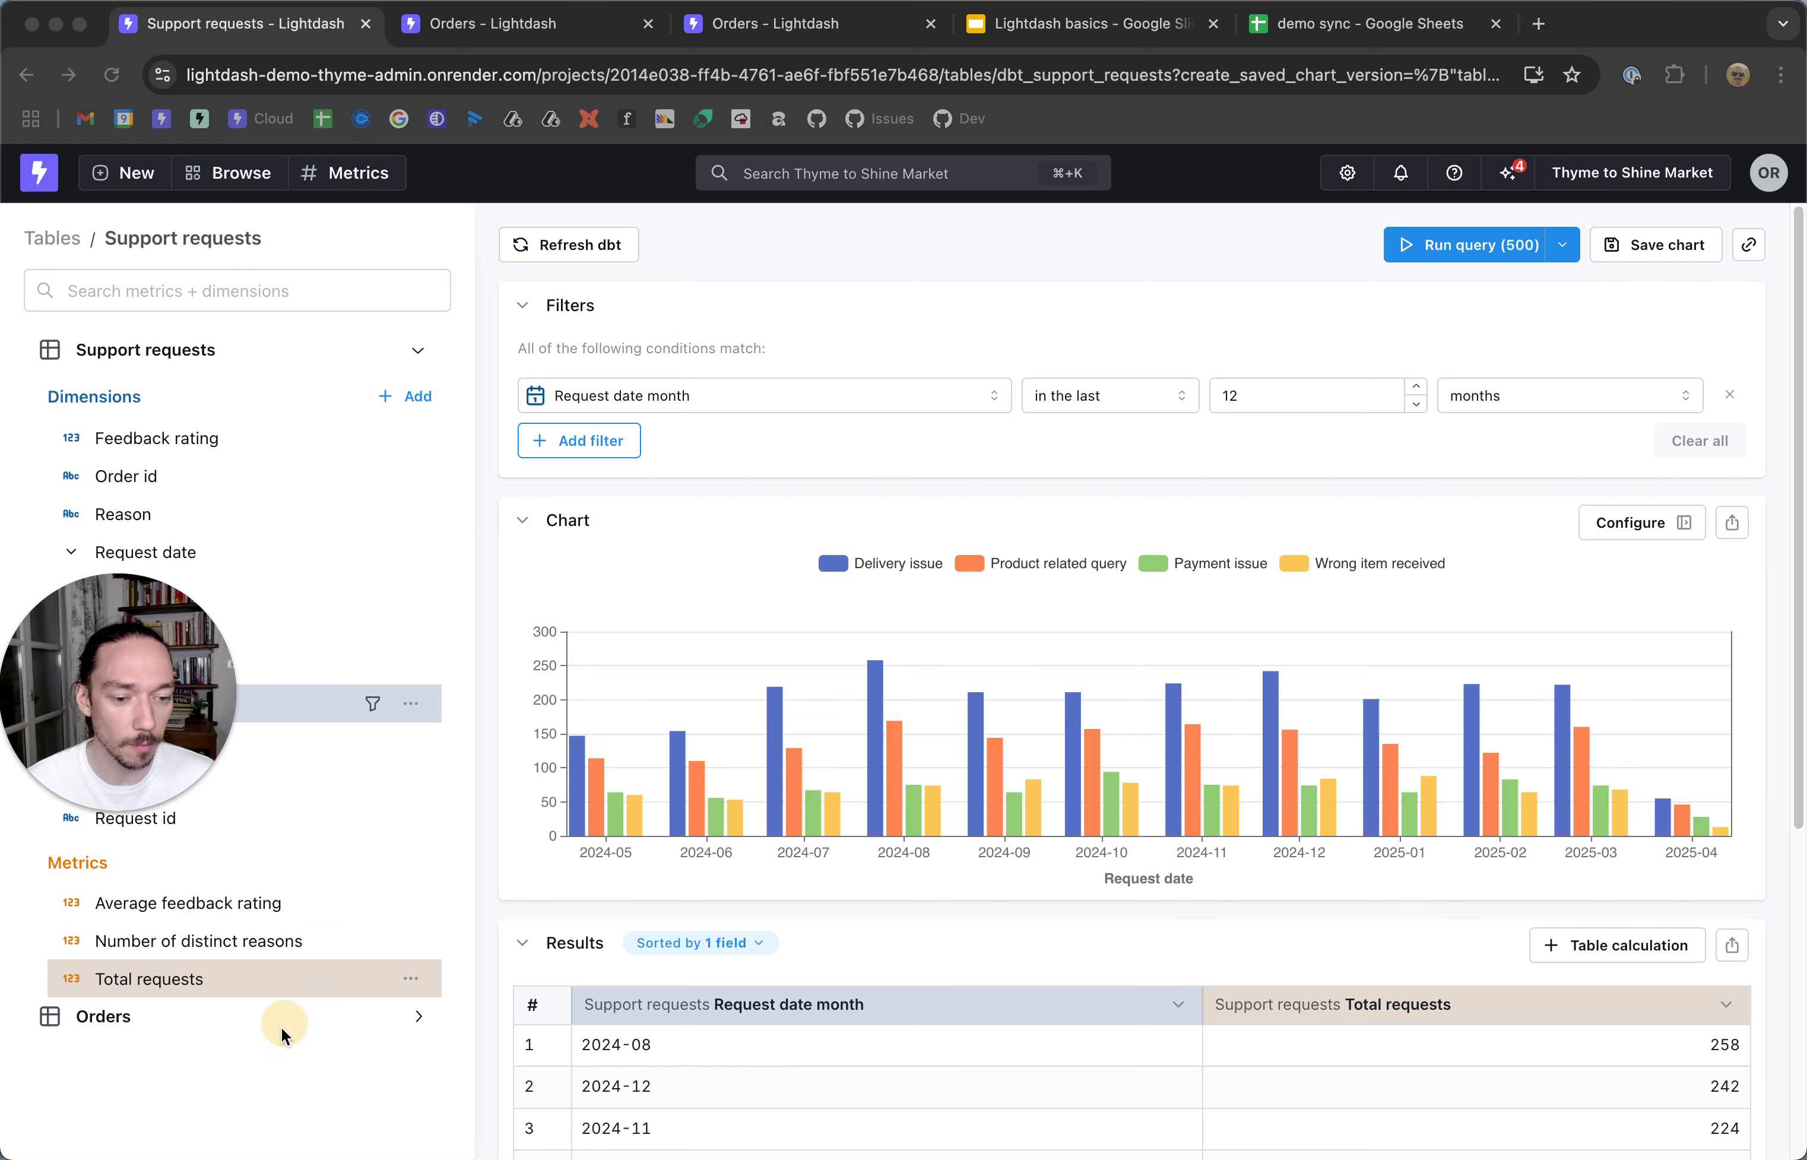
click(212, 907)
click(212, 907)
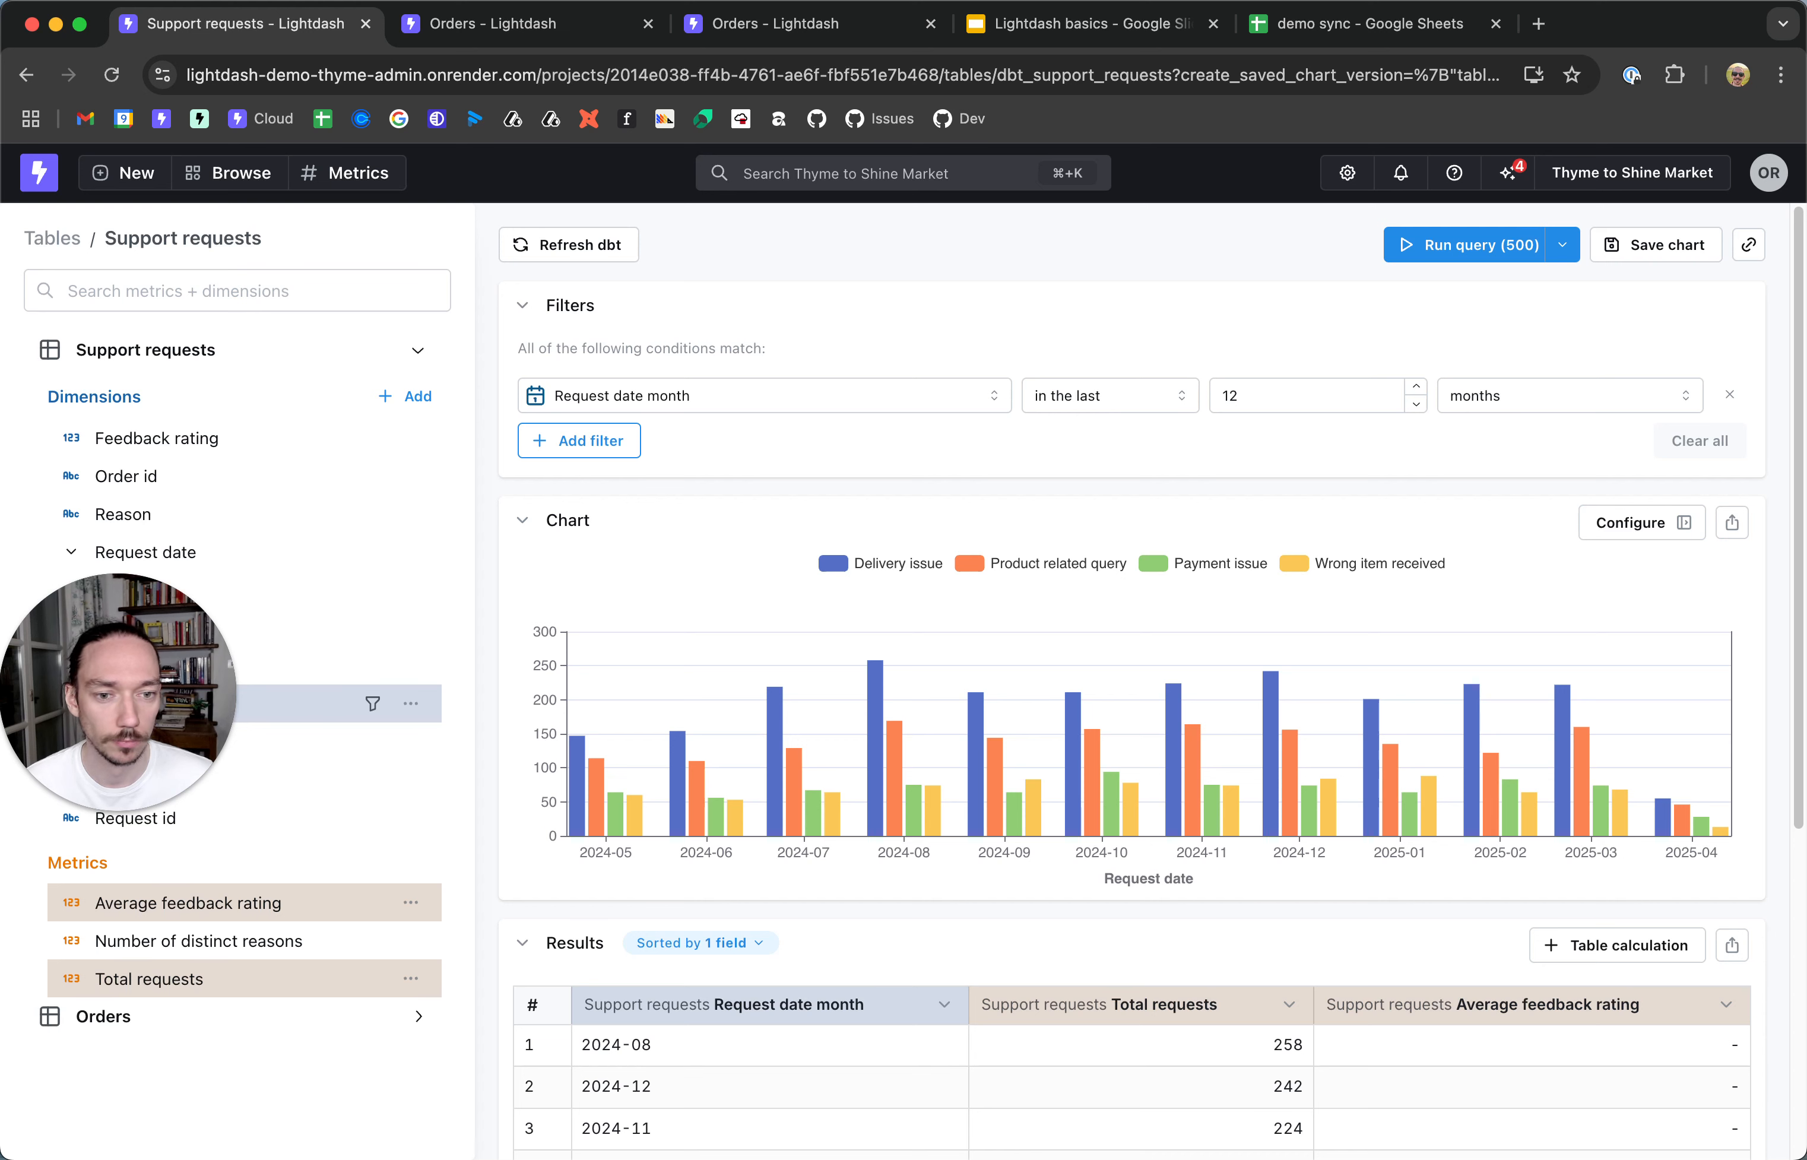
click(1447, 251)
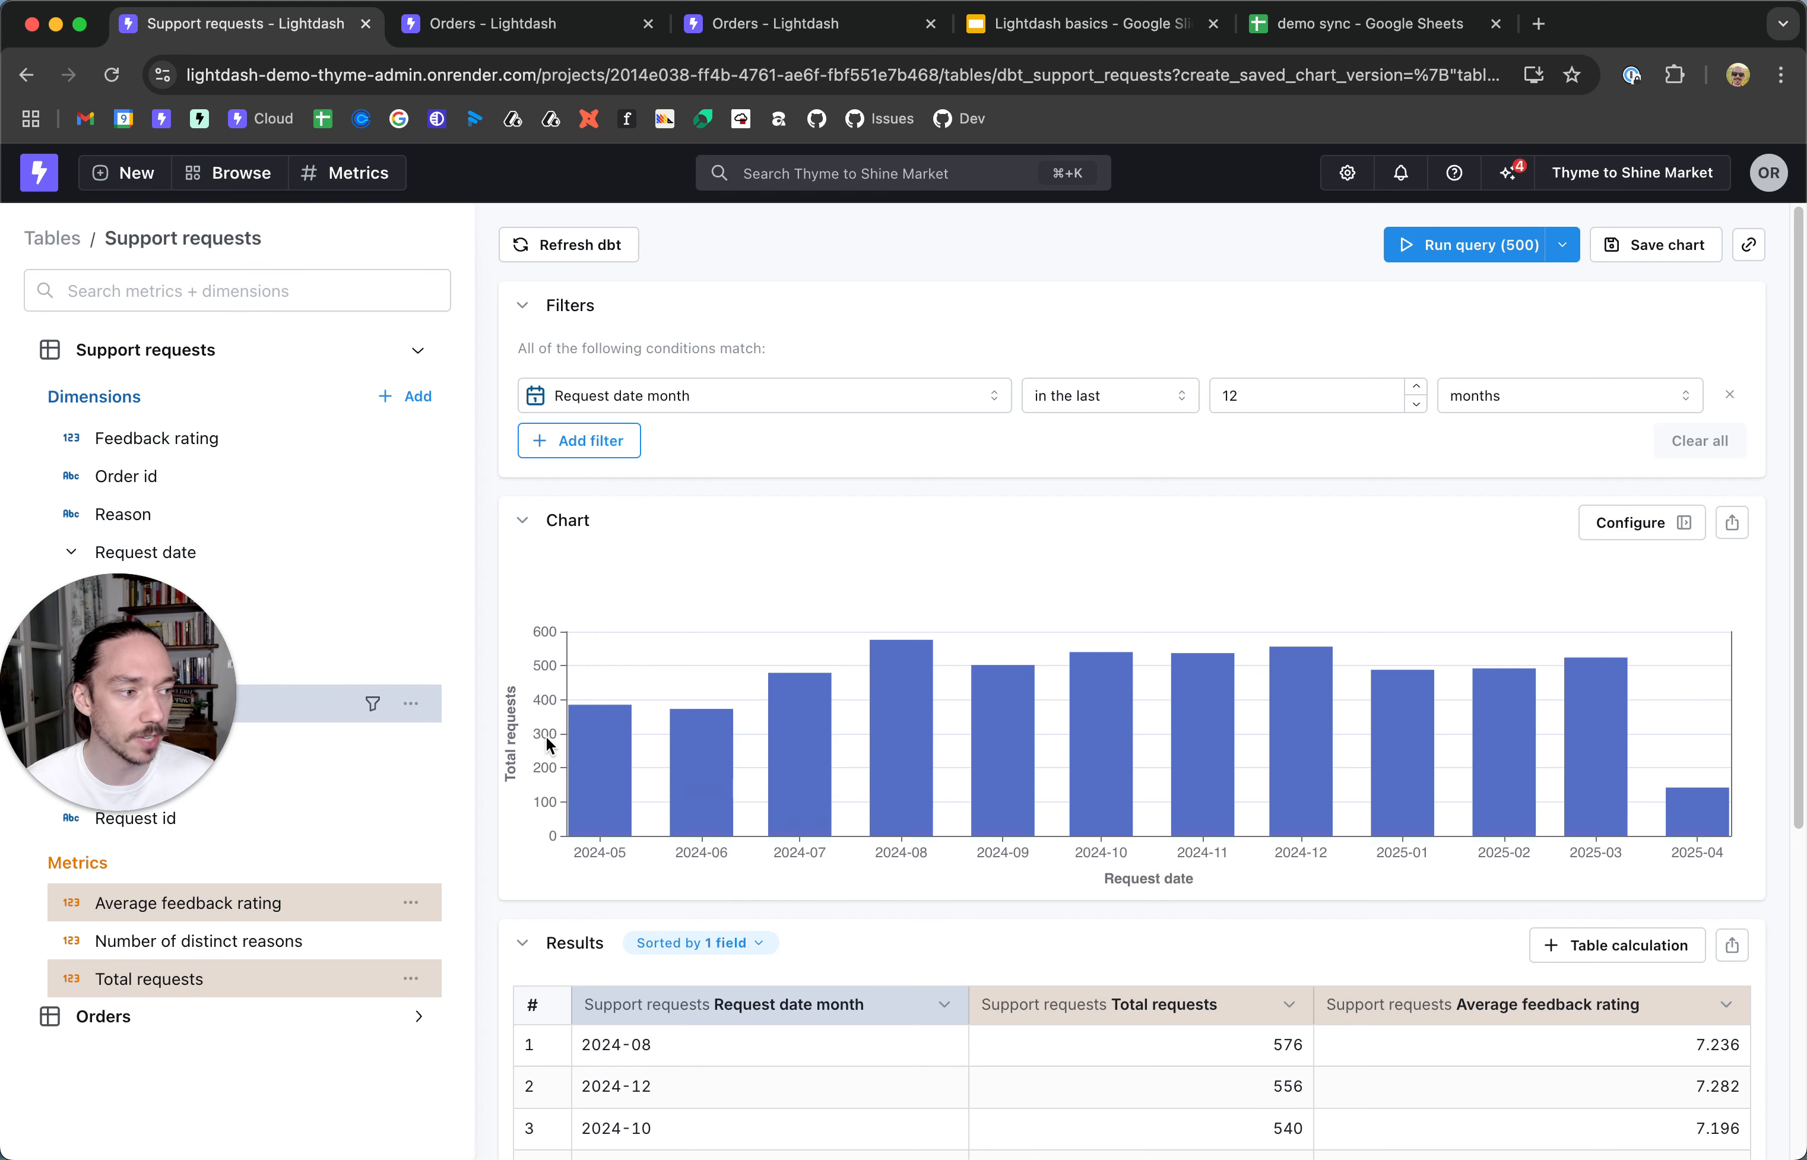
- Add Average feedback rating as a second Y-axis field in the chart configuration
click(1618, 530)
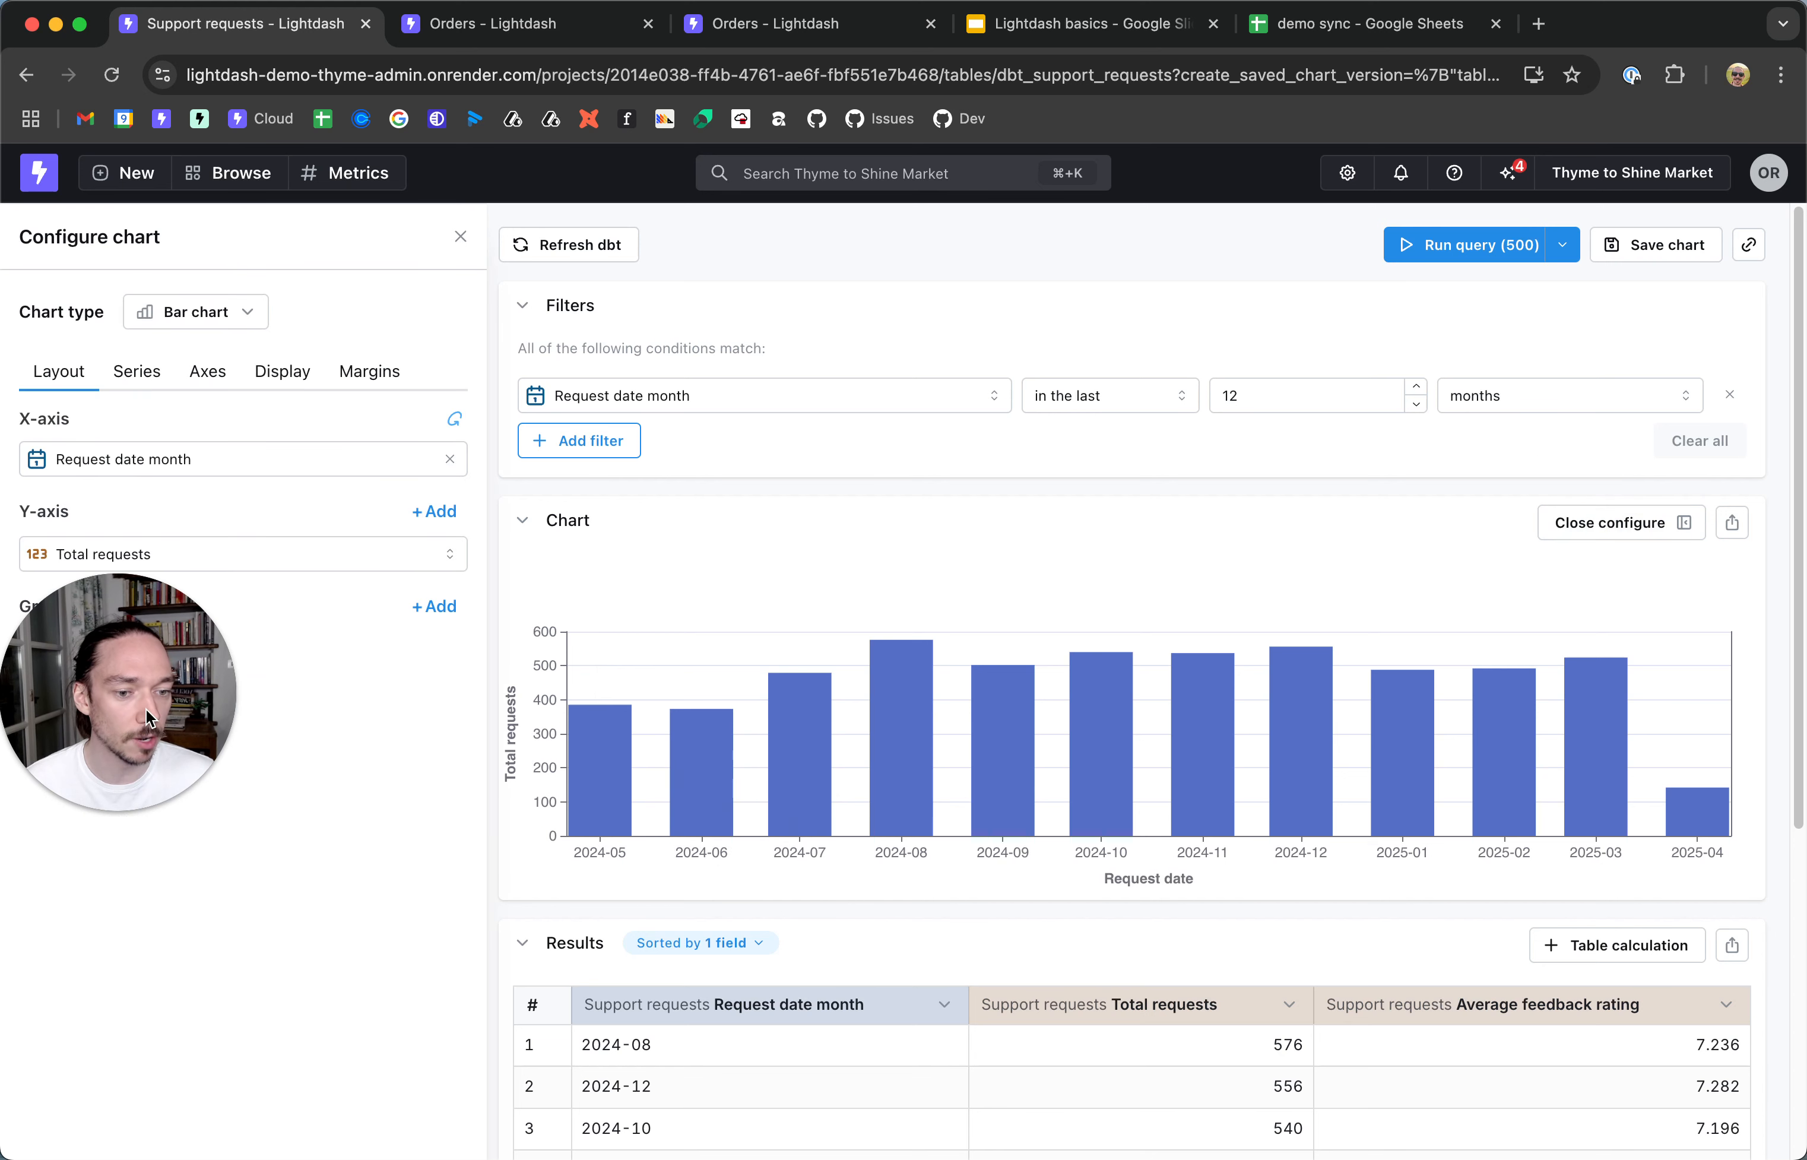
drag(146, 708, 228, 1015)
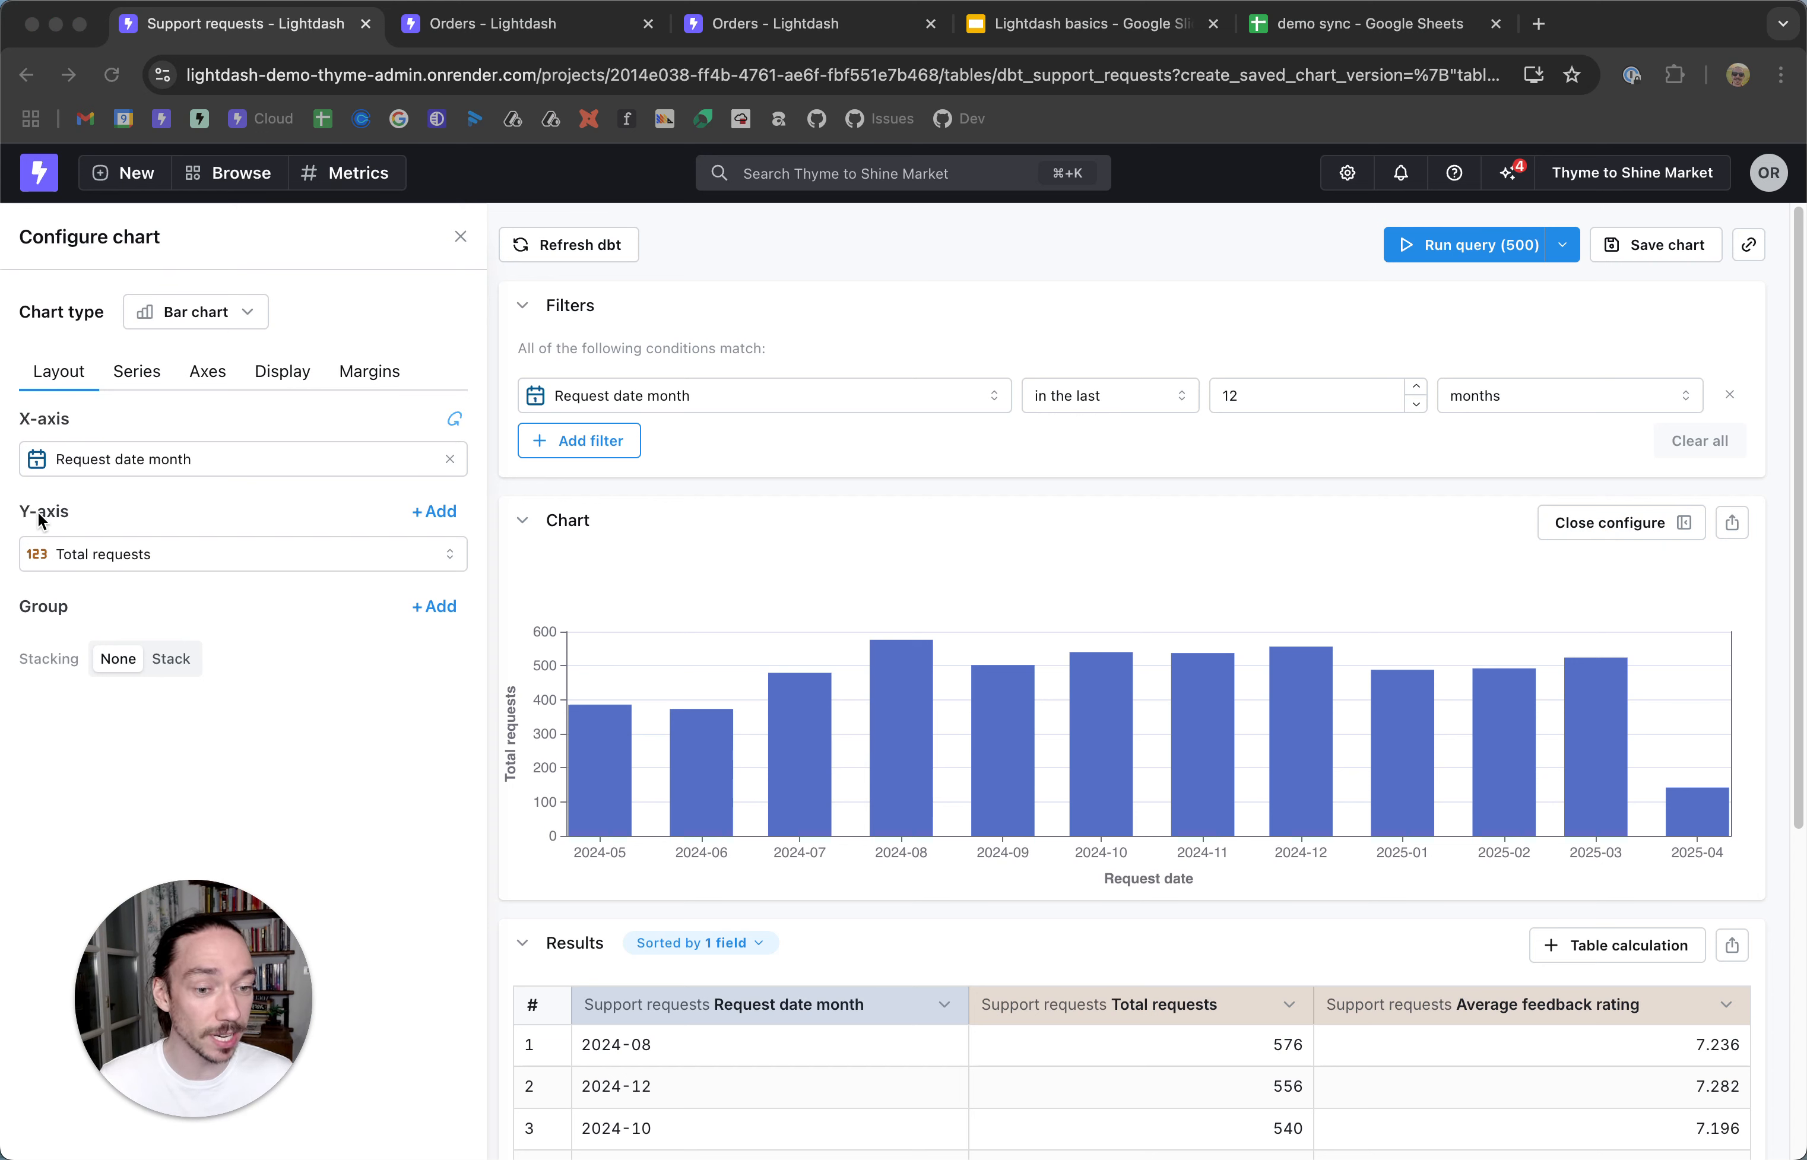
click(429, 512)
click(212, 599)
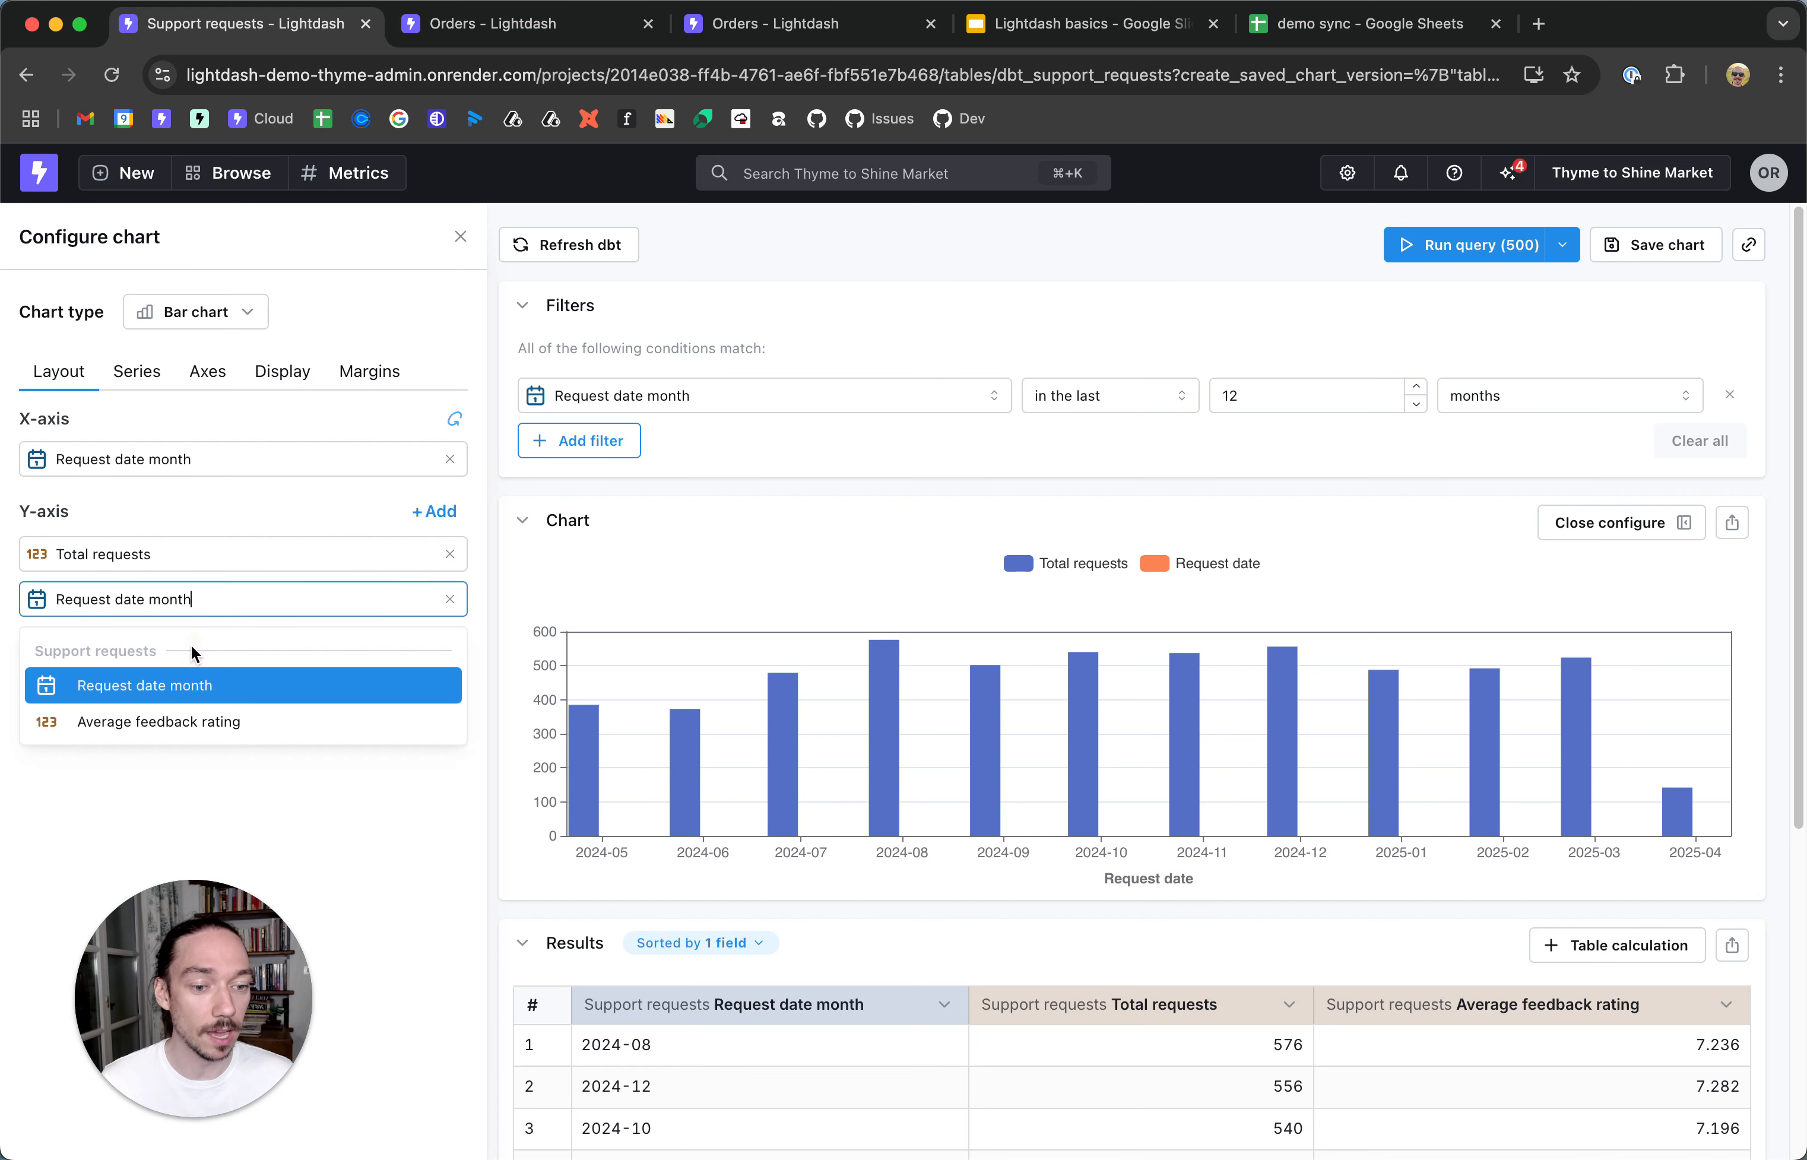
click(190, 721)
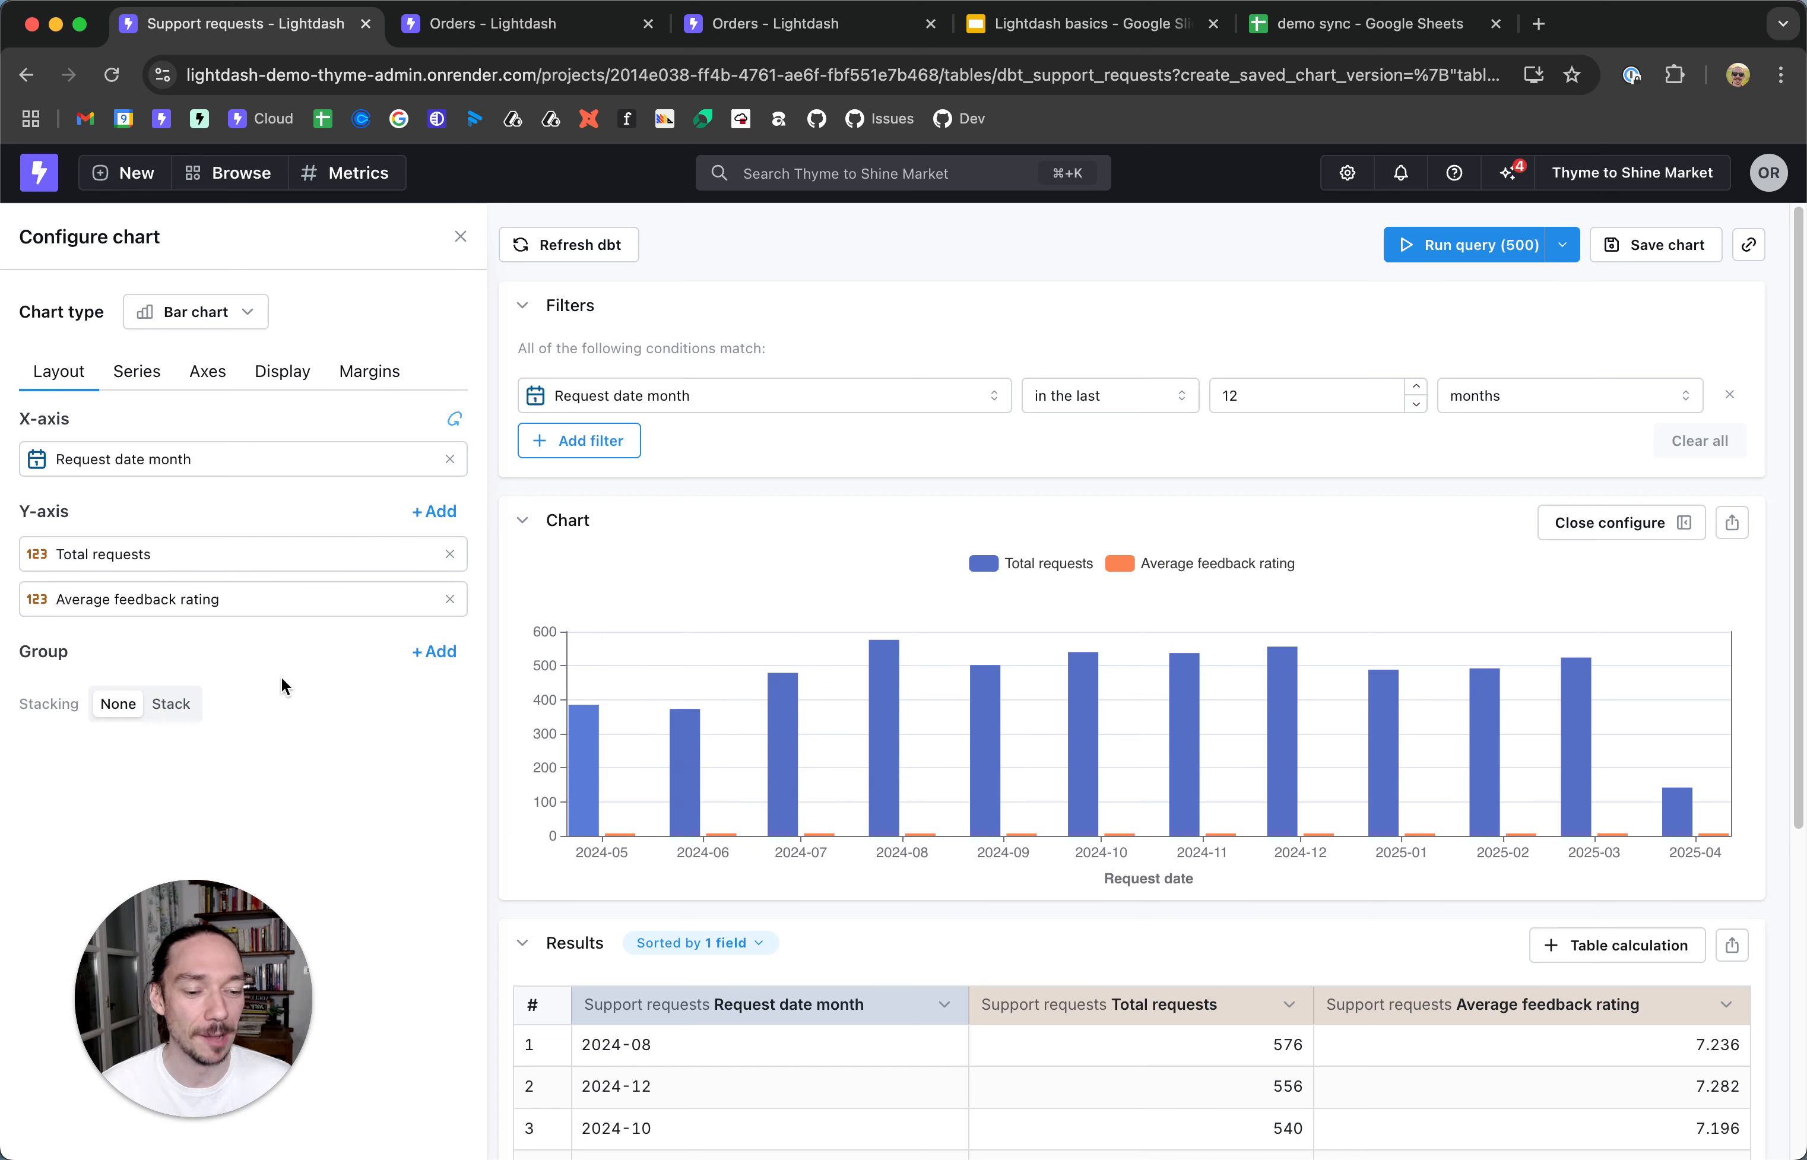
- Plot the Average feedback rating series as a line on the right axis
click(137, 373)
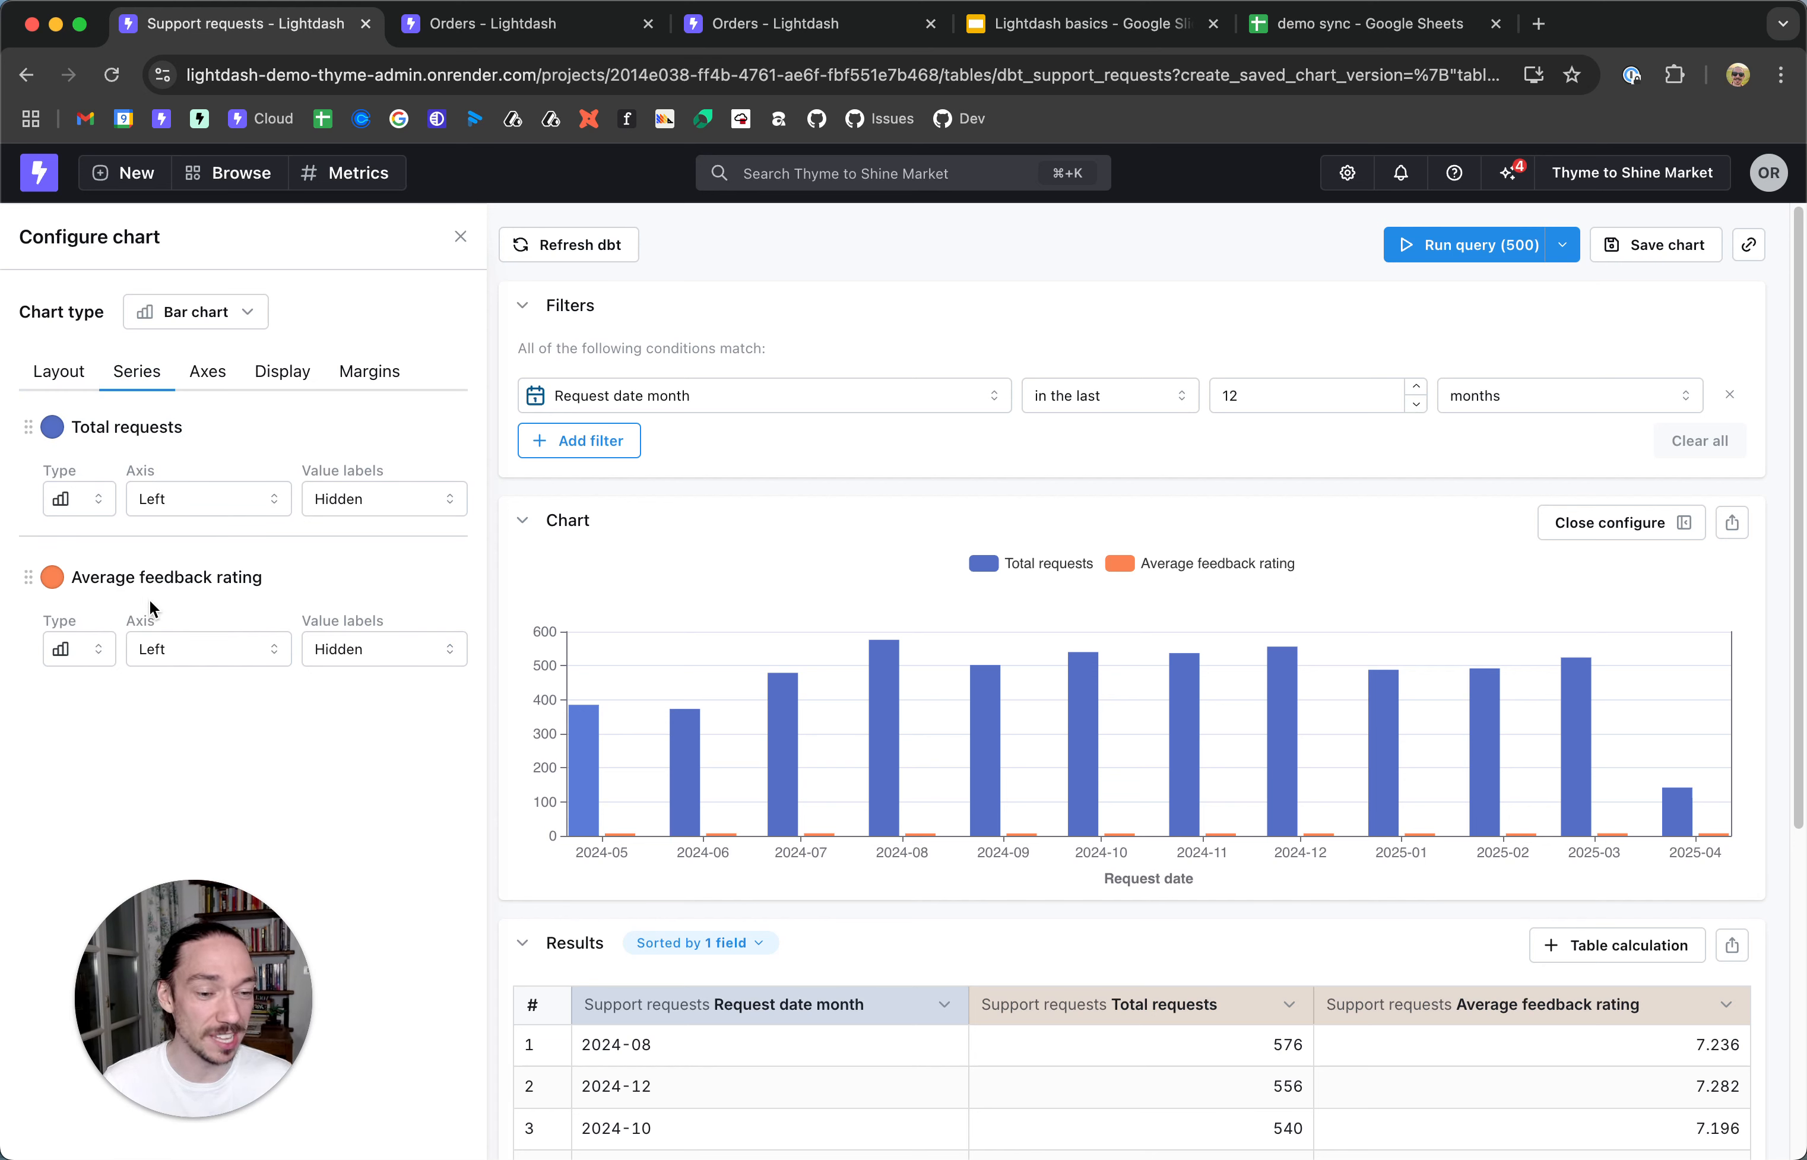
click(219, 650)
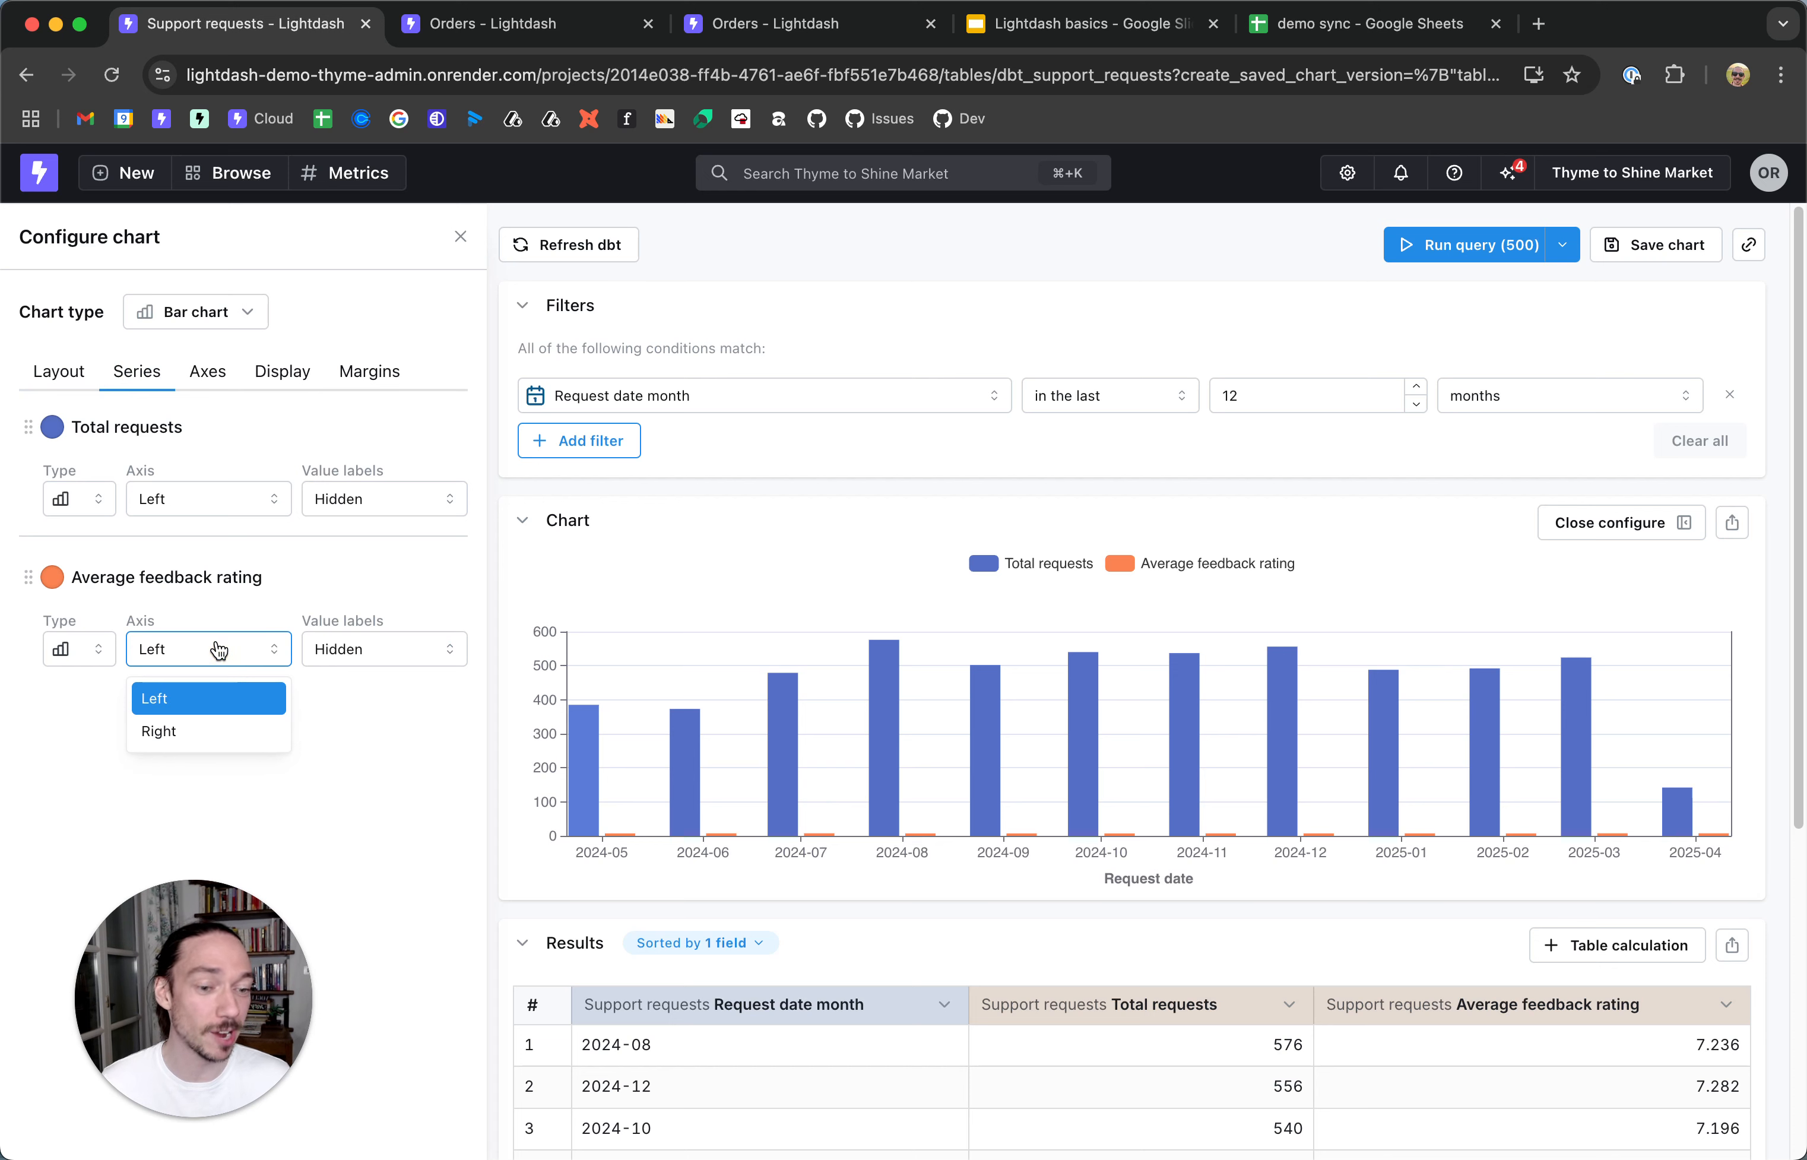
click(212, 725)
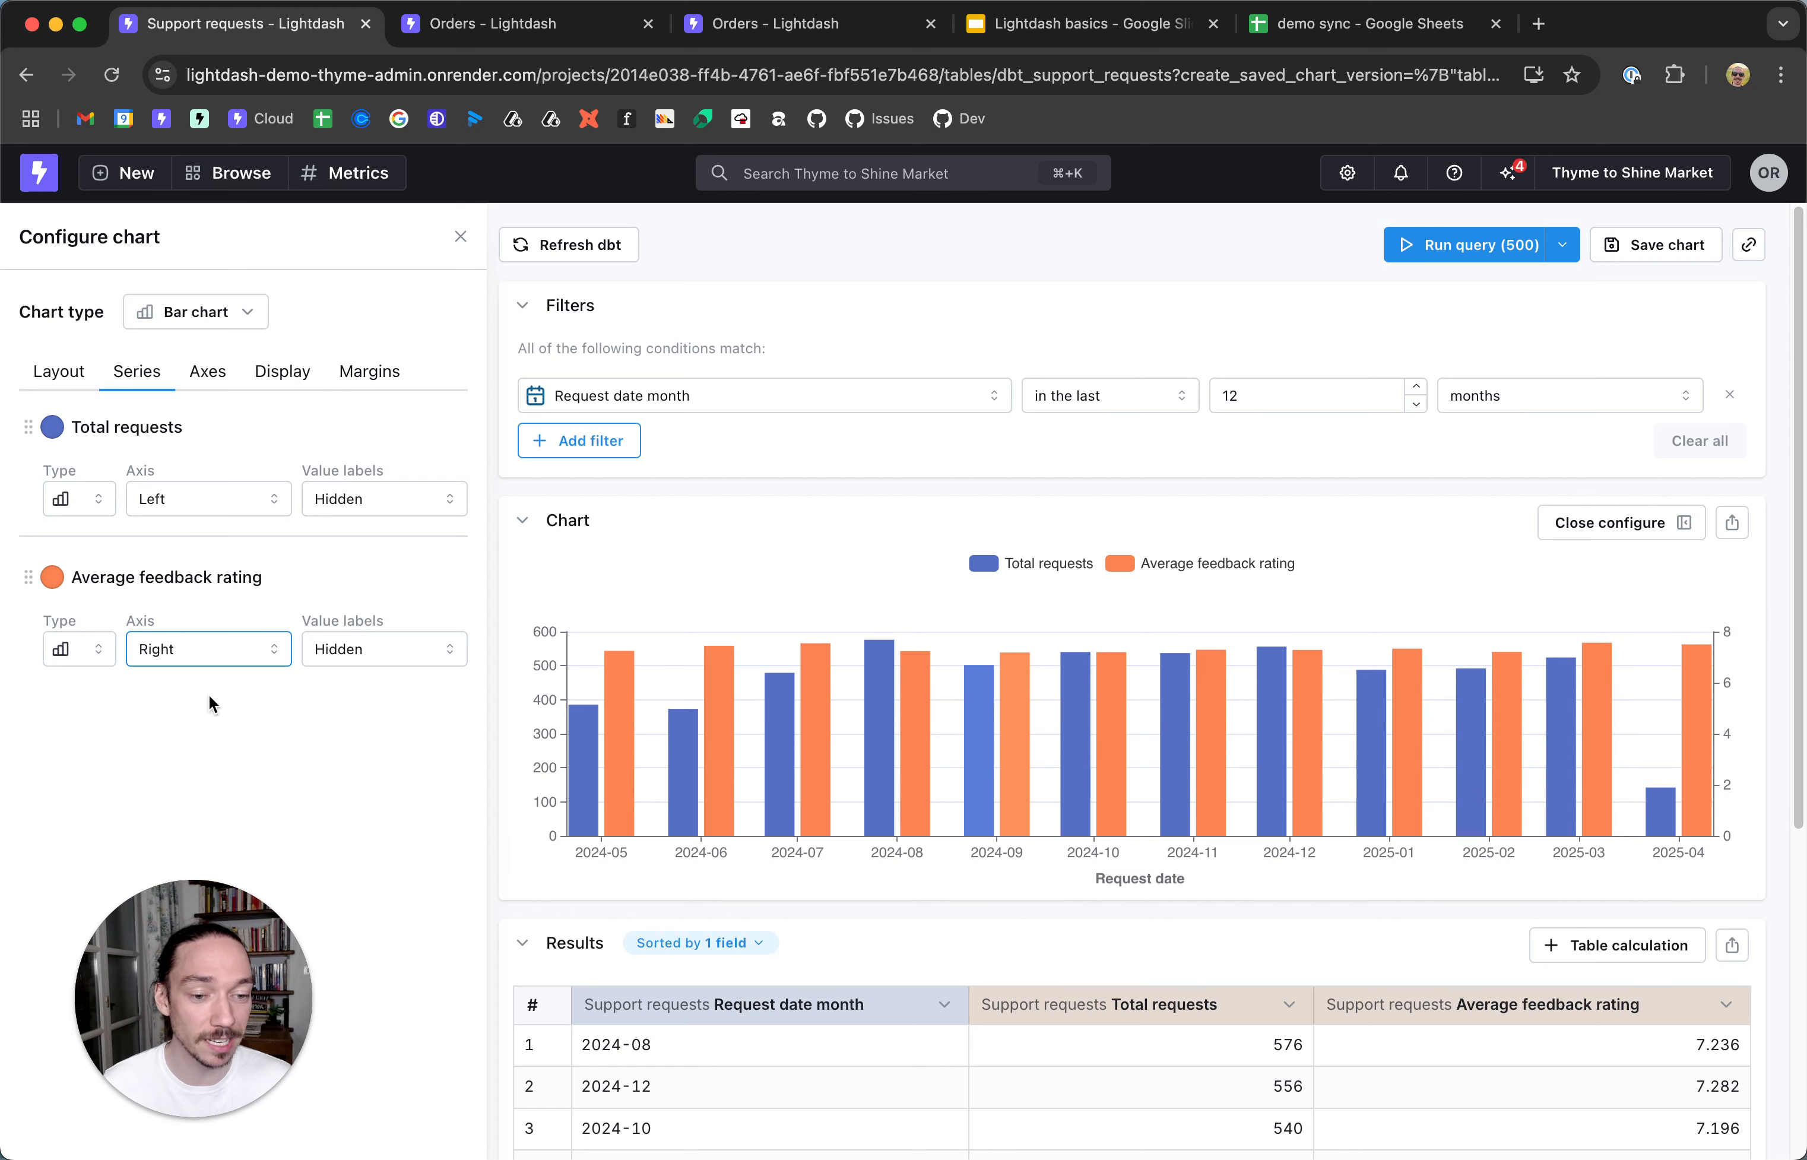
click(76, 649)
click(68, 730)
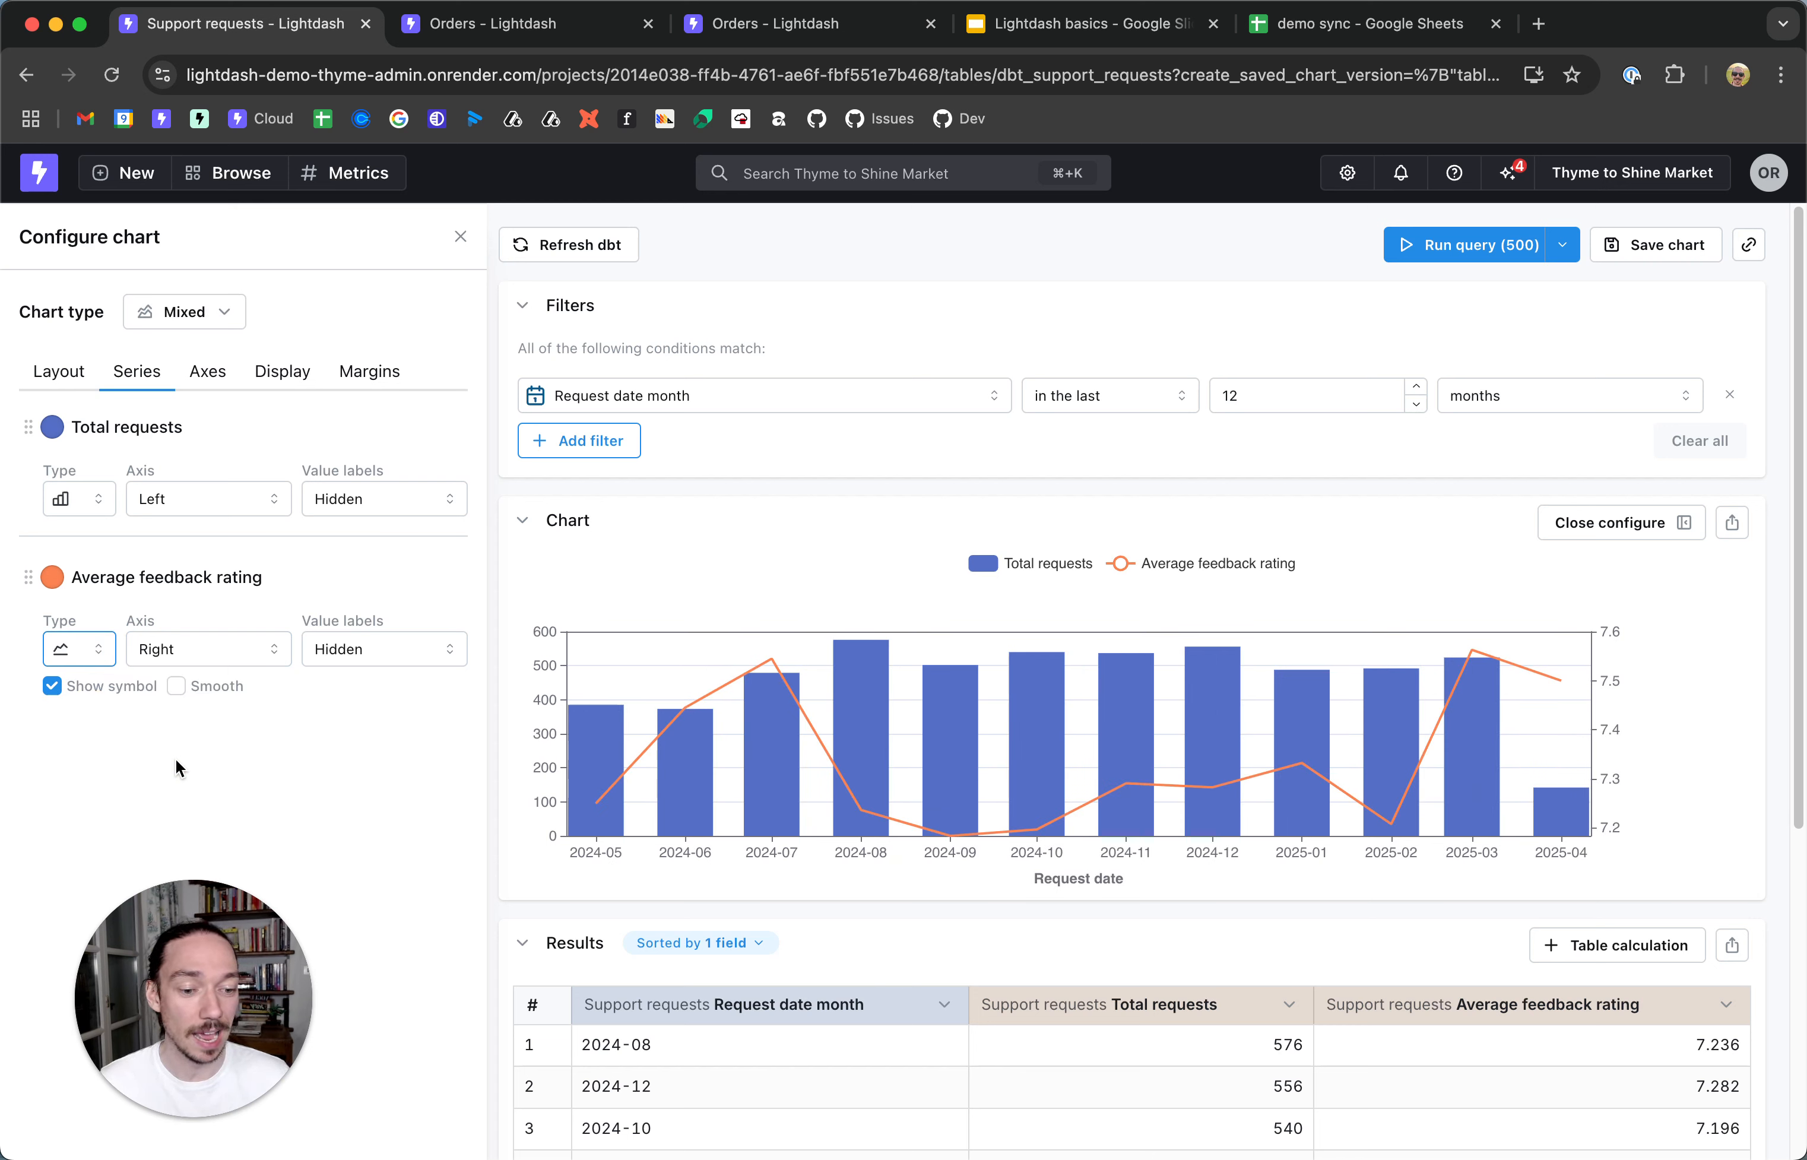
- Replace the right Y-axis's automatic range with a minimum of 0 and maximum of 10, and close the configuration
click(207, 387)
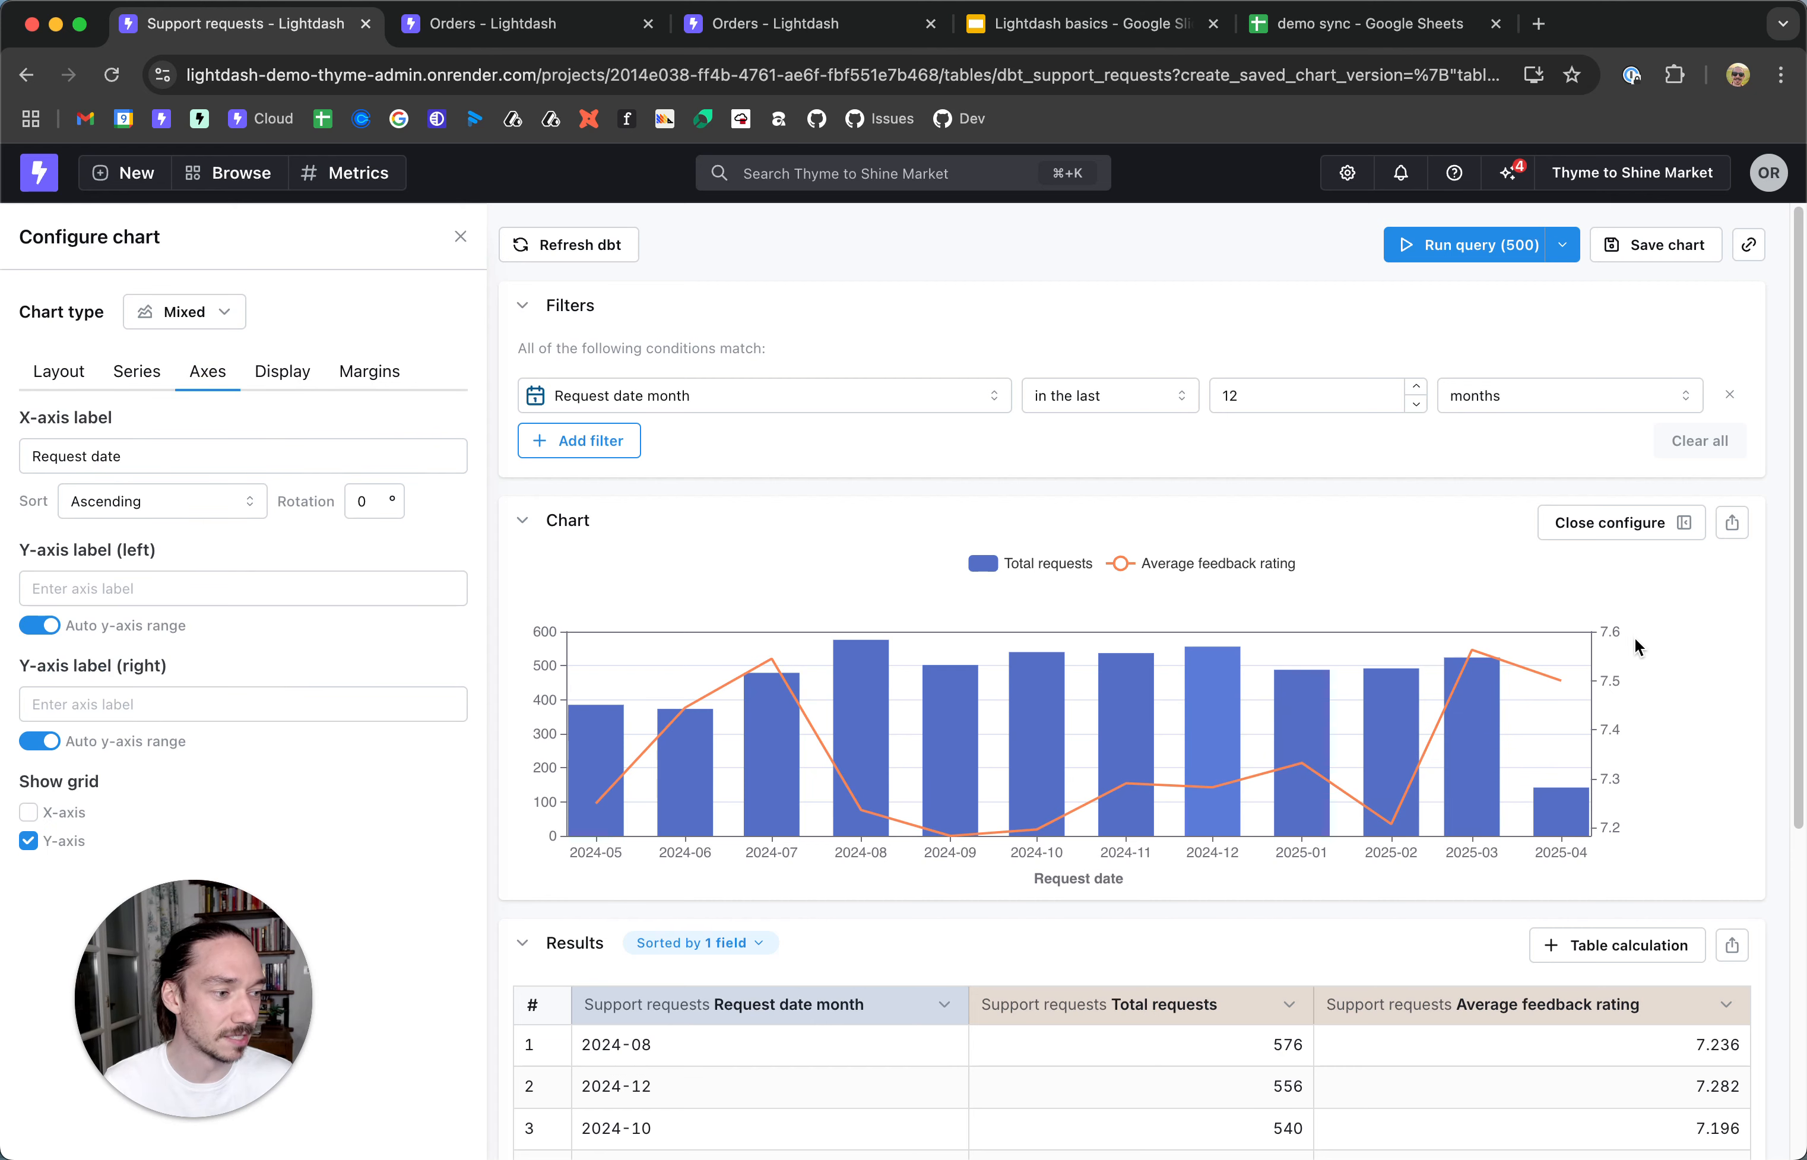
click(40, 744)
click(214, 754)
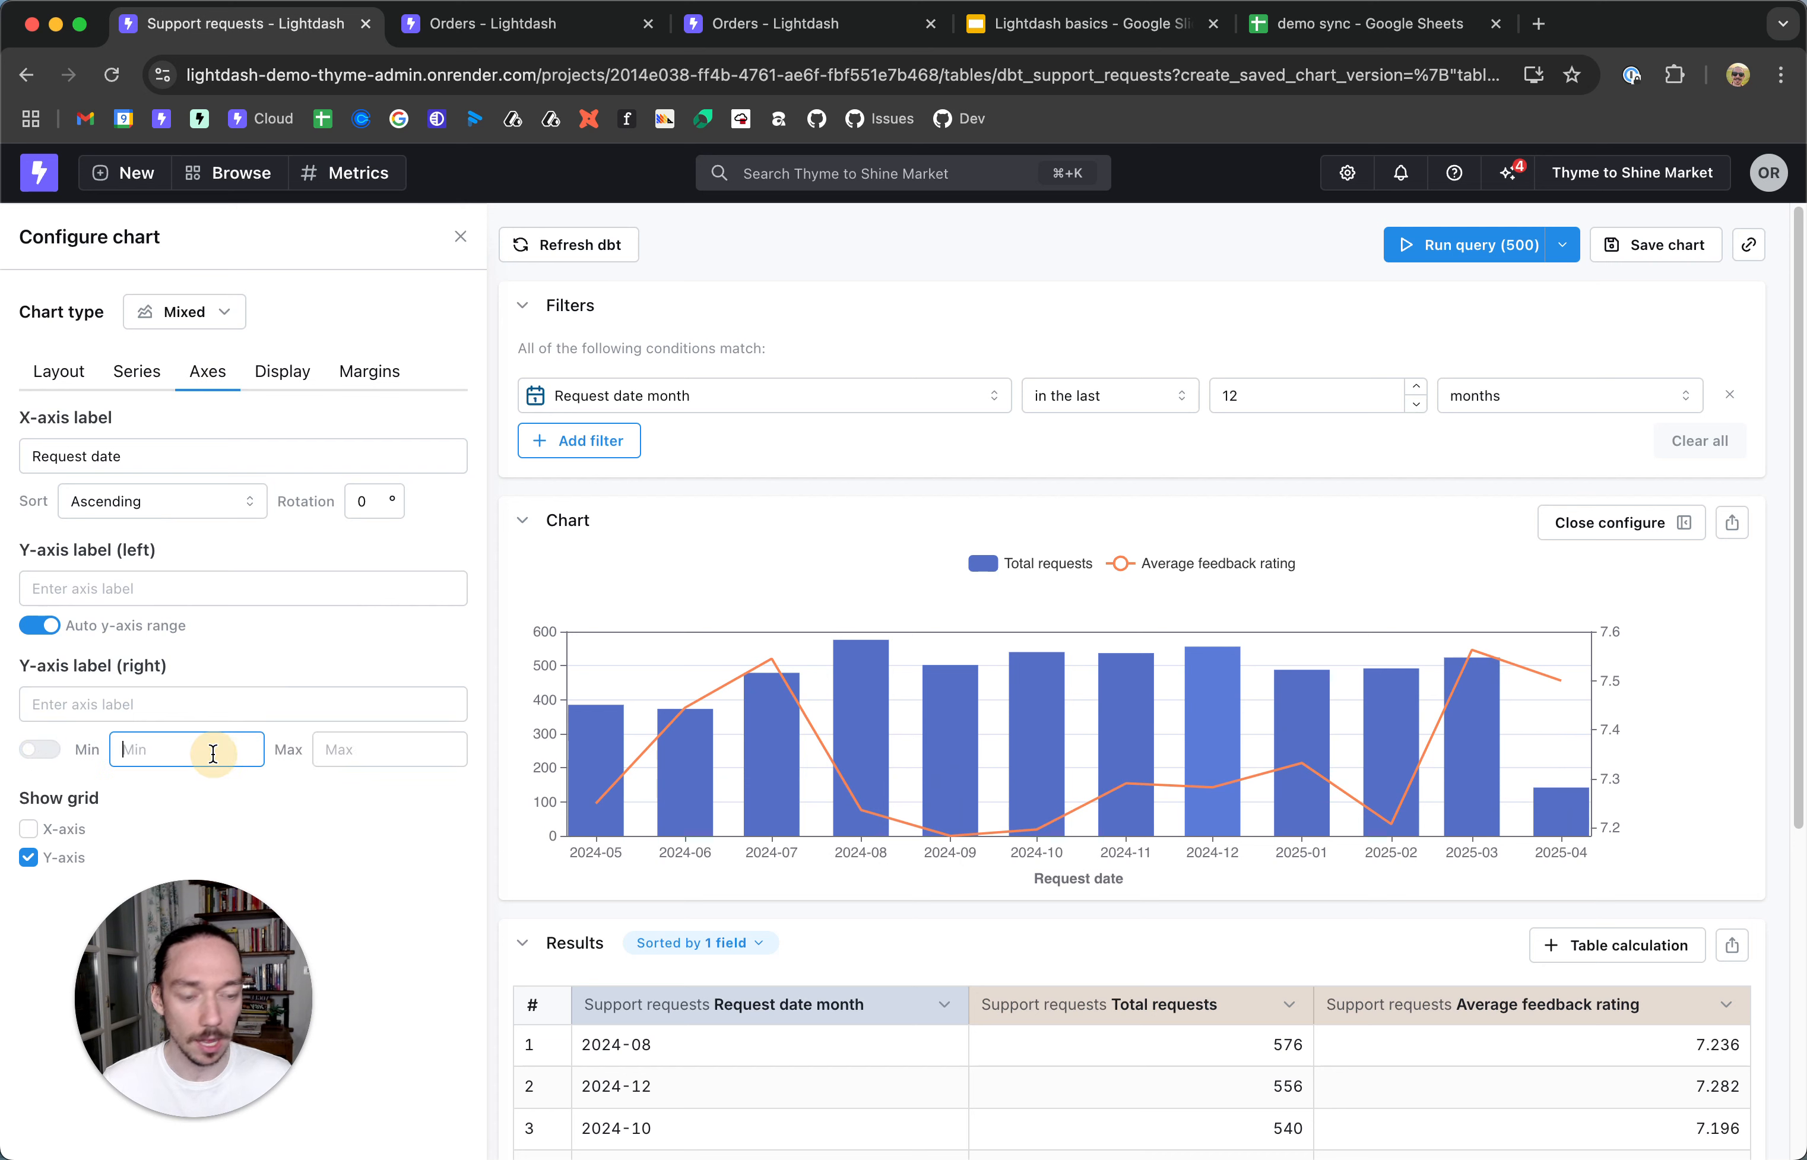
text(0)
click(403, 750)
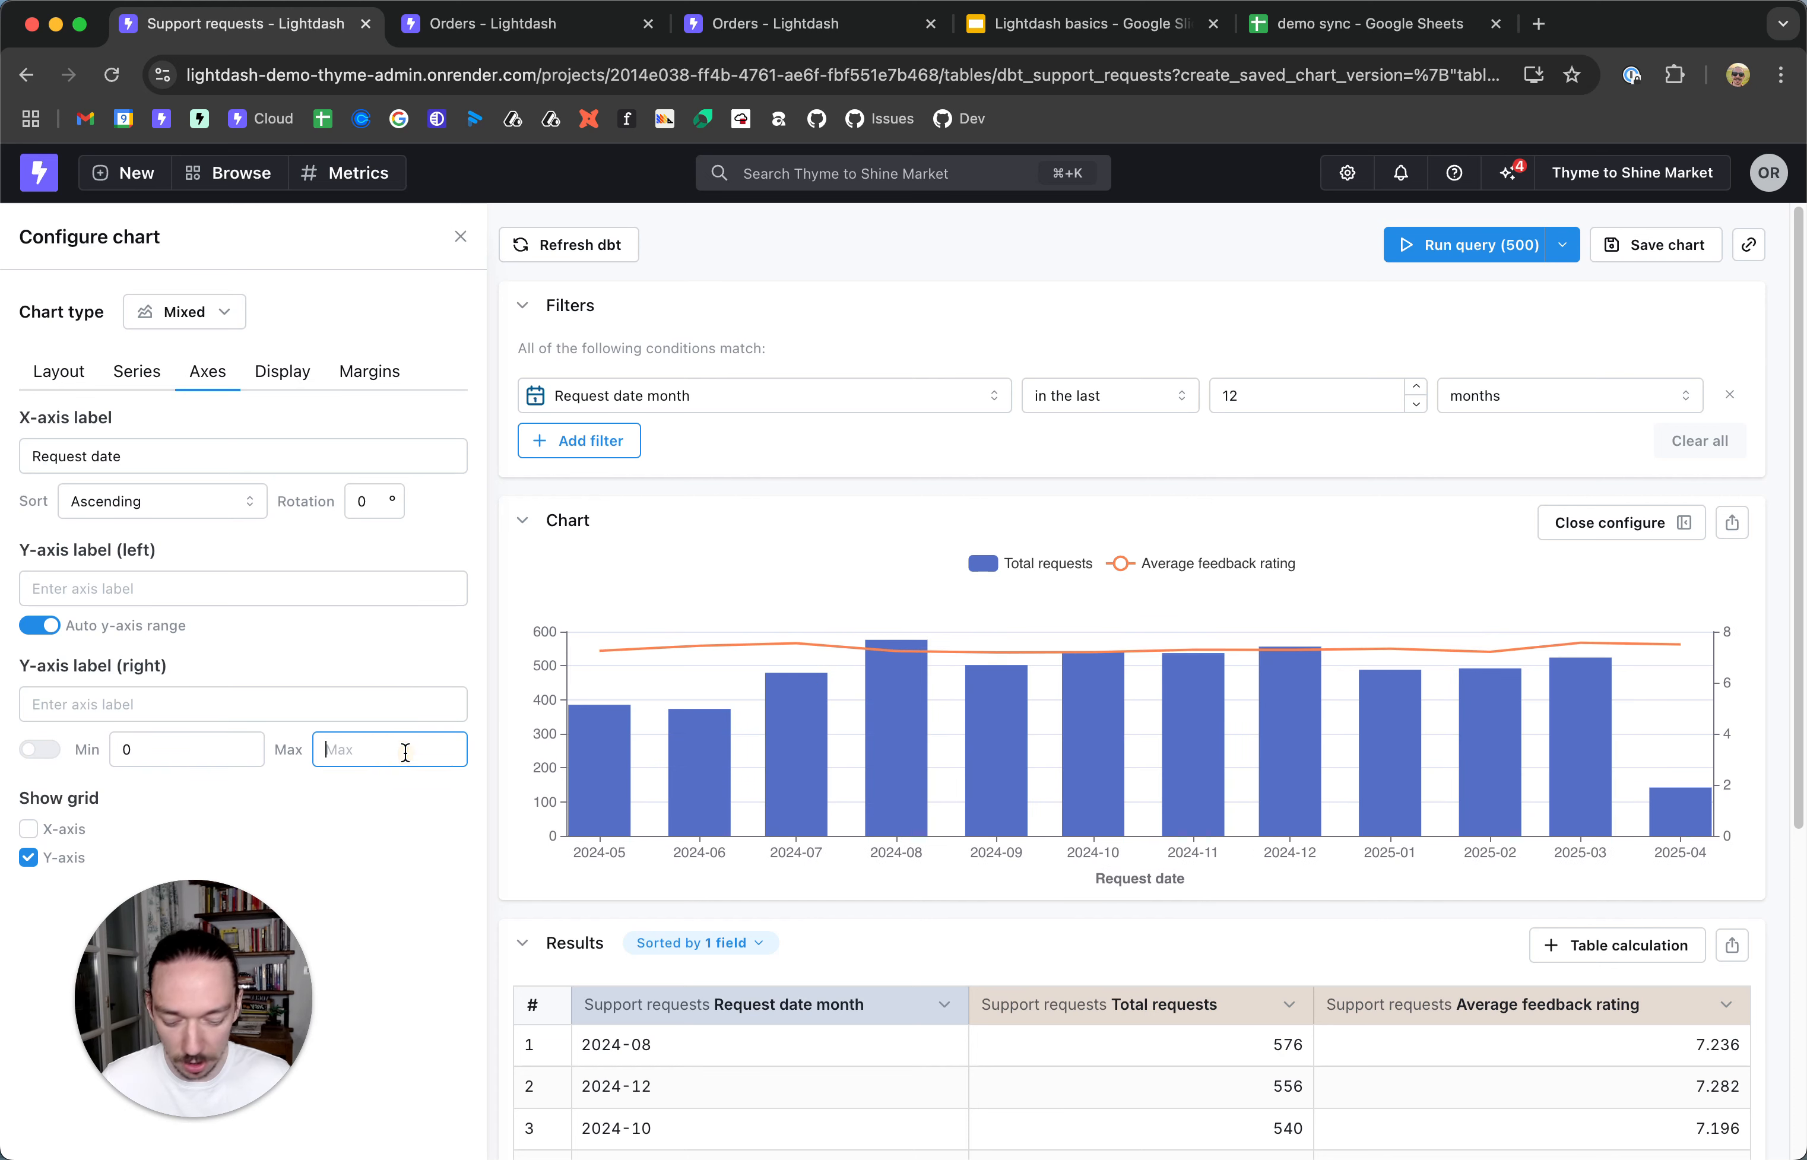
text(10)
click(439, 861)
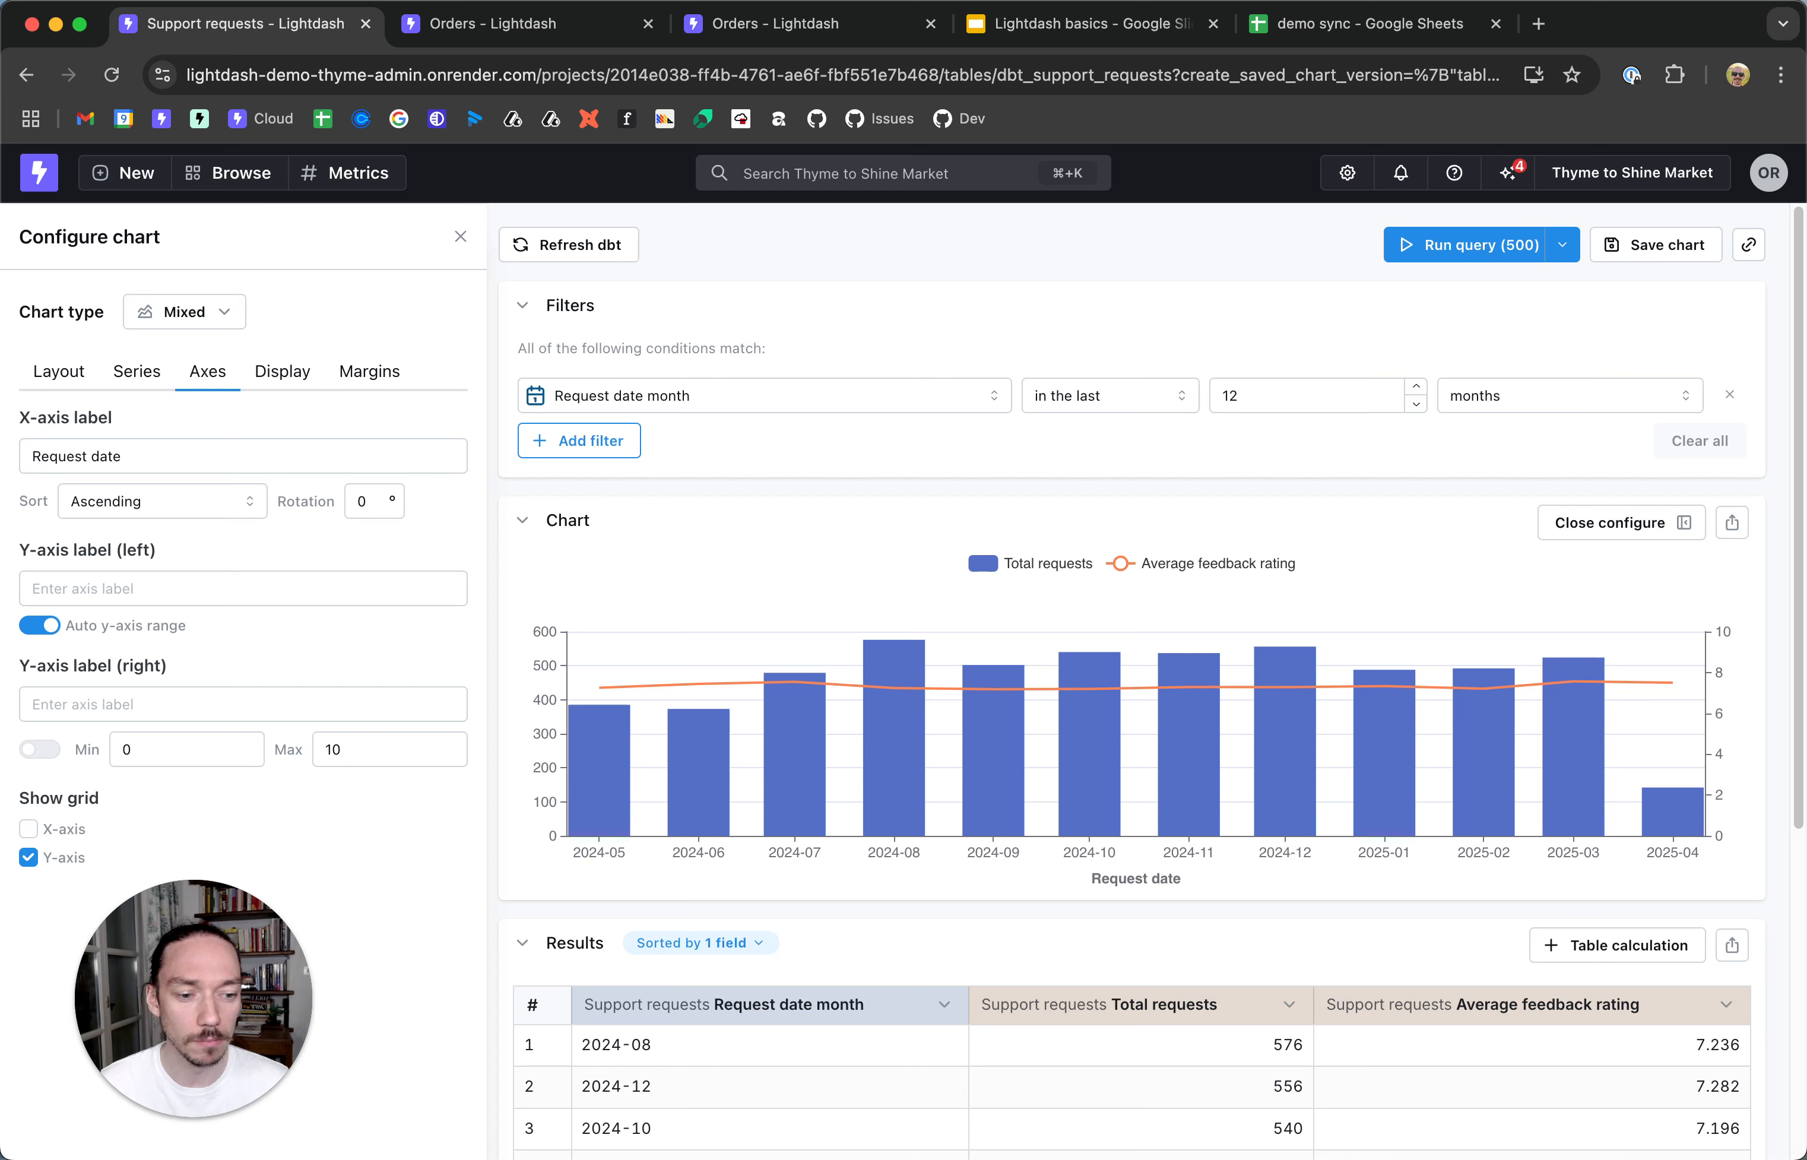
click(461, 236)
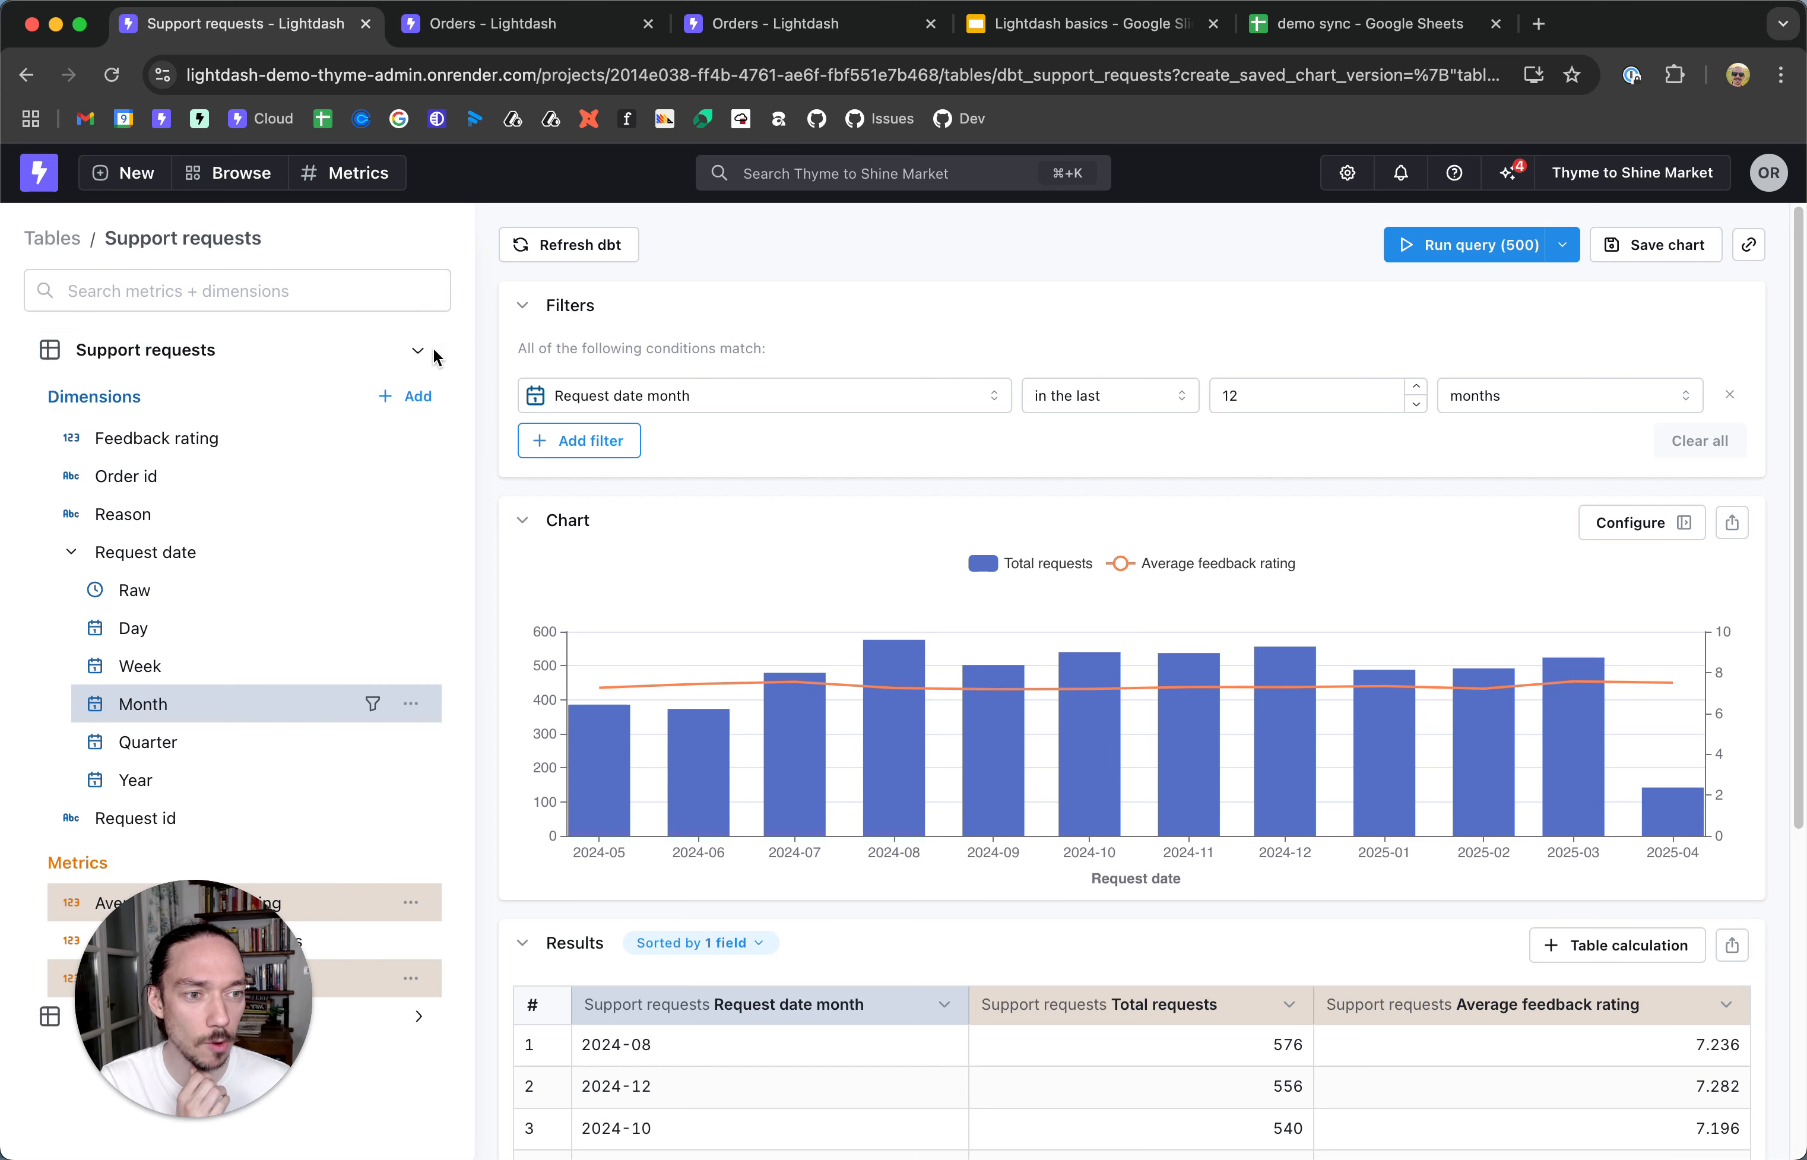
- Add the Reason dimension to the Support requests query and rerun it
click(180, 517)
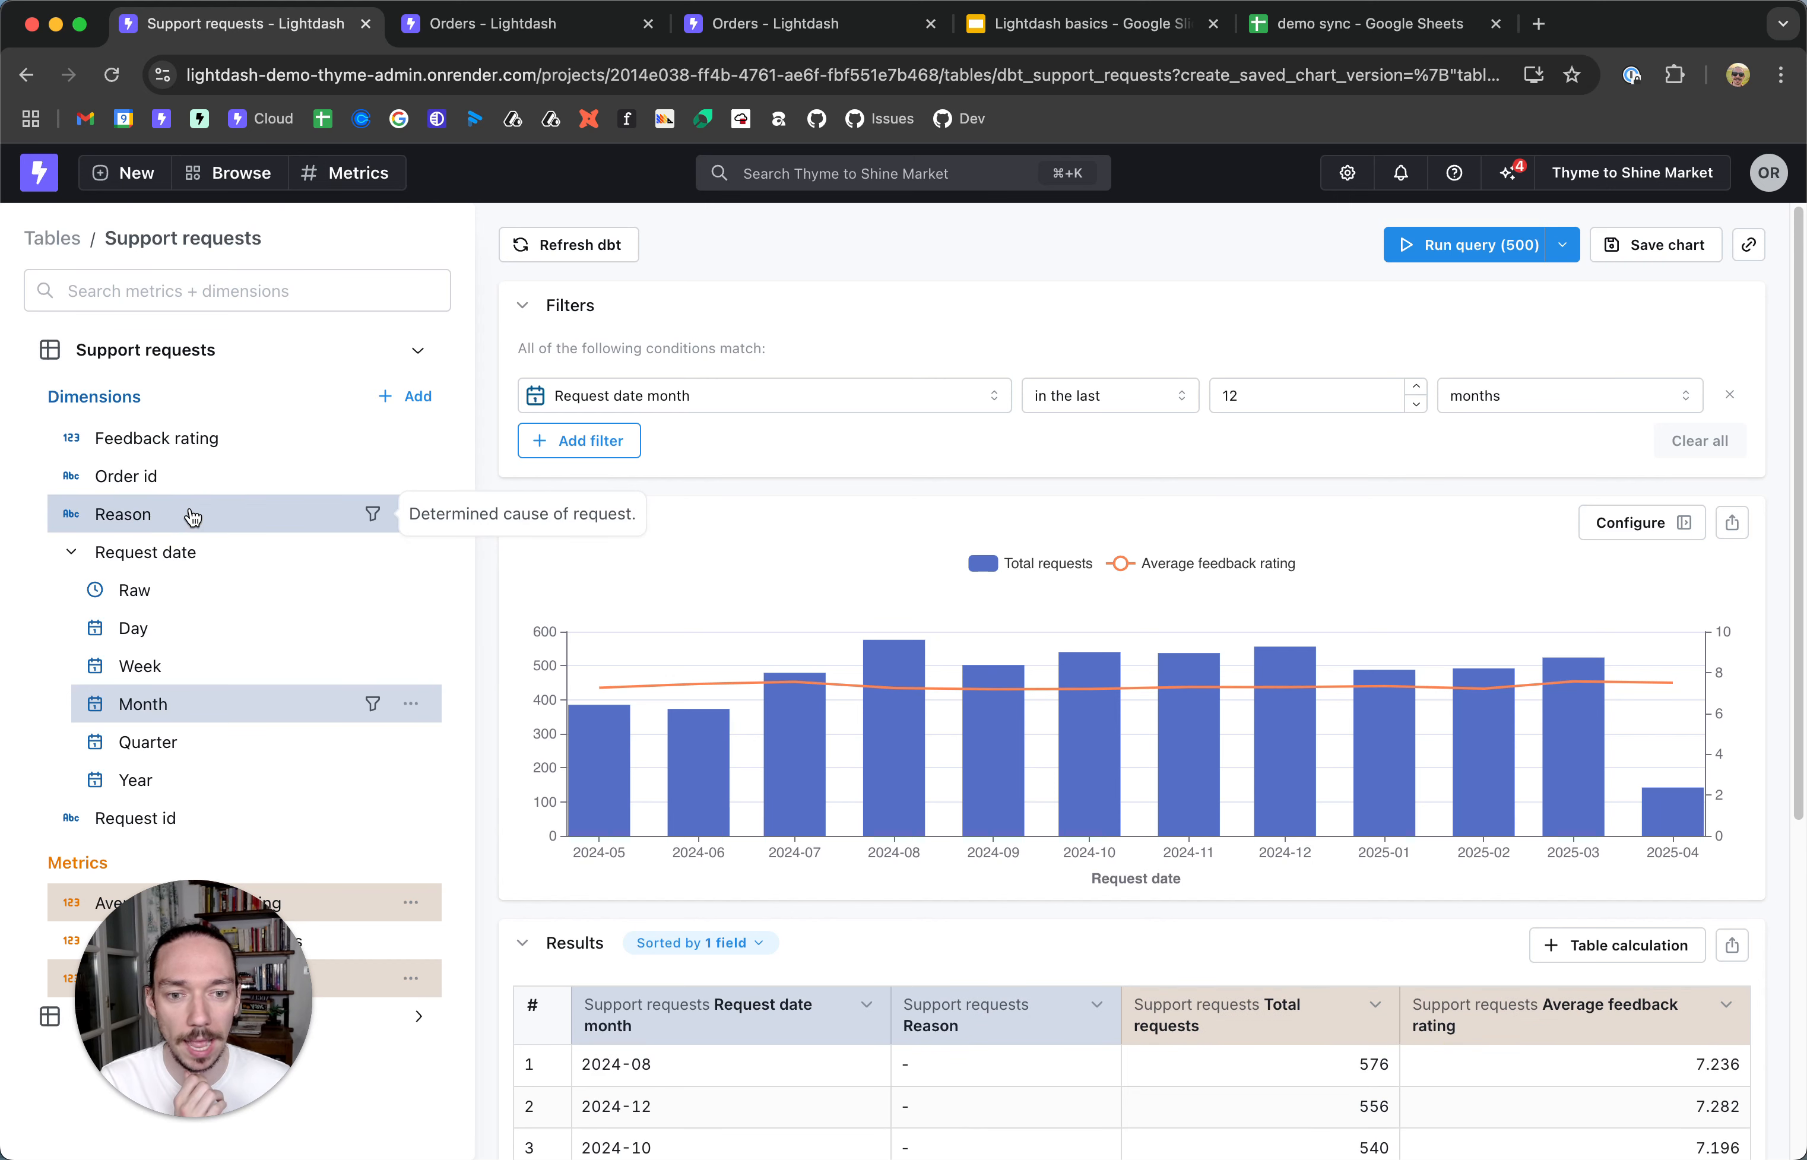
click(1450, 245)
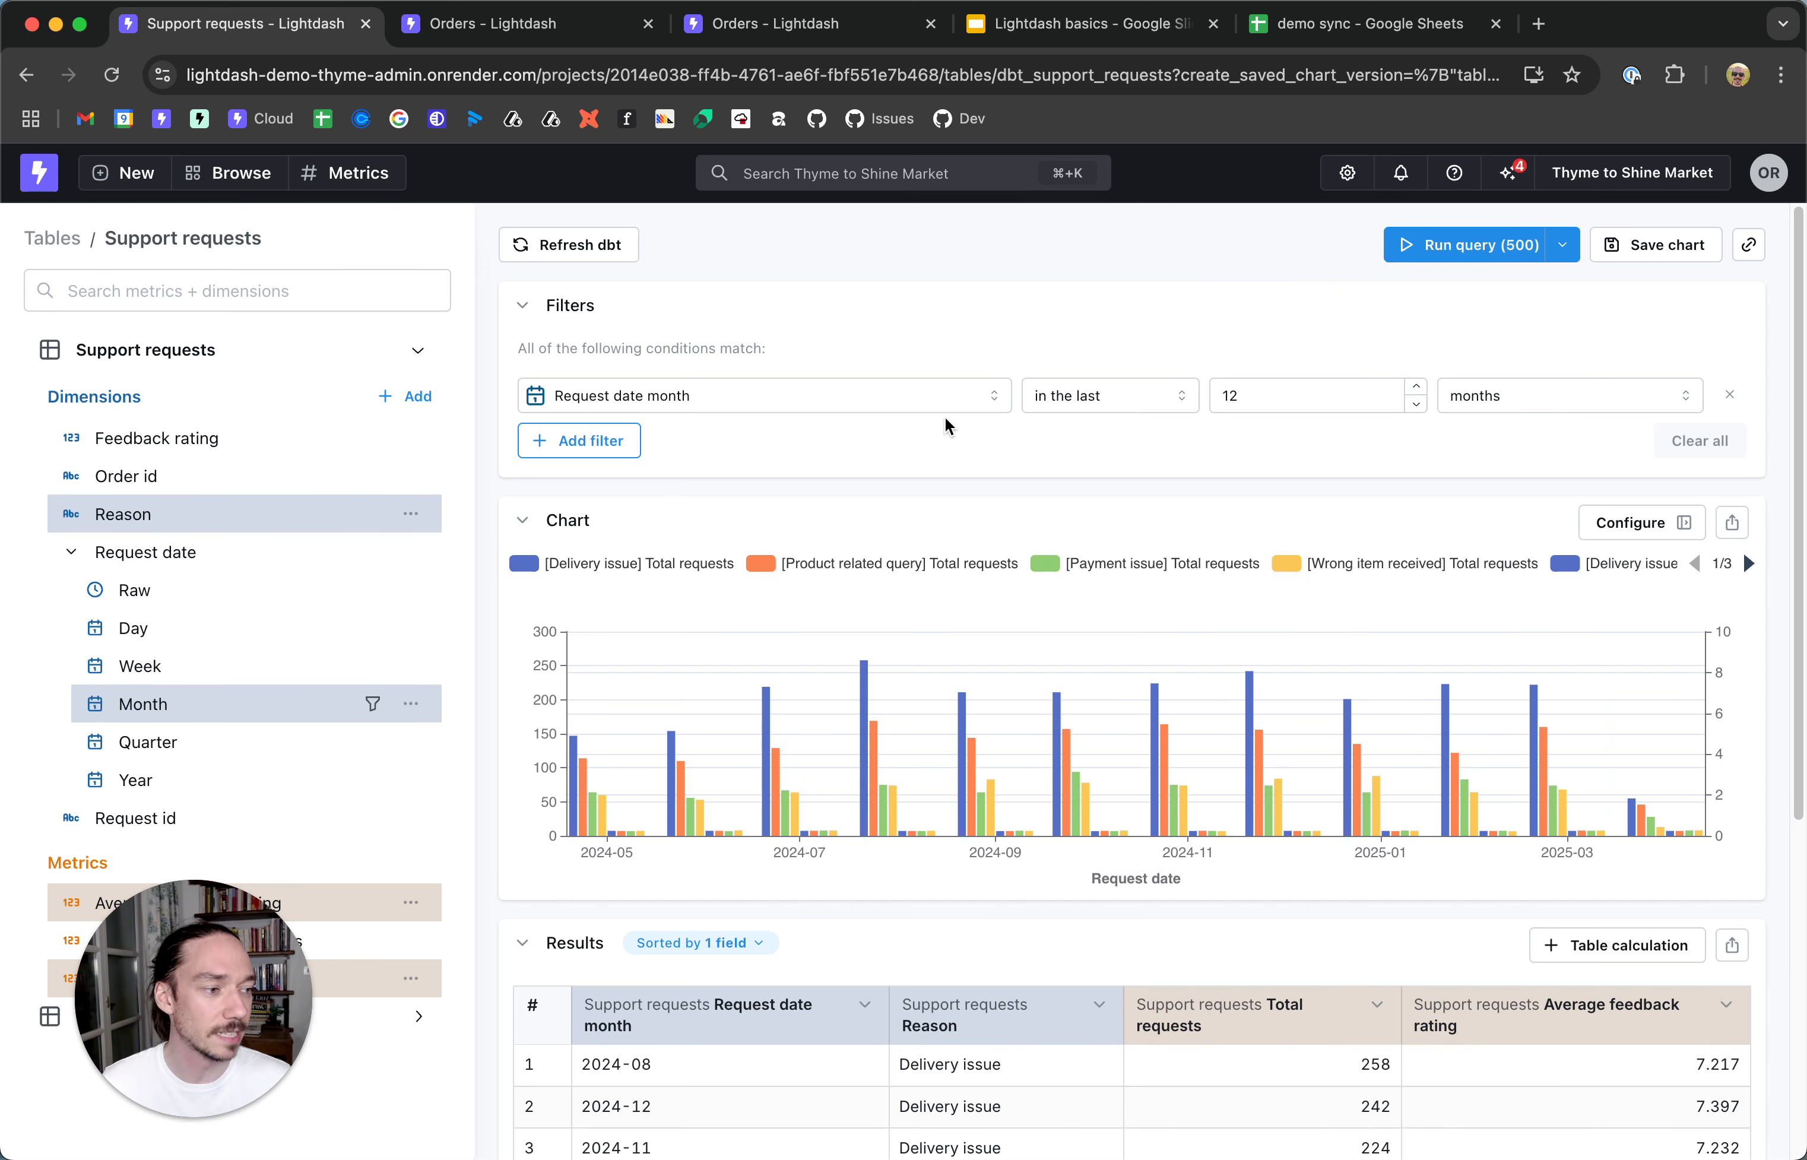
- Change the chart type to Table and pivot it by moving Support requests Reason from rows to columns
click(1587, 523)
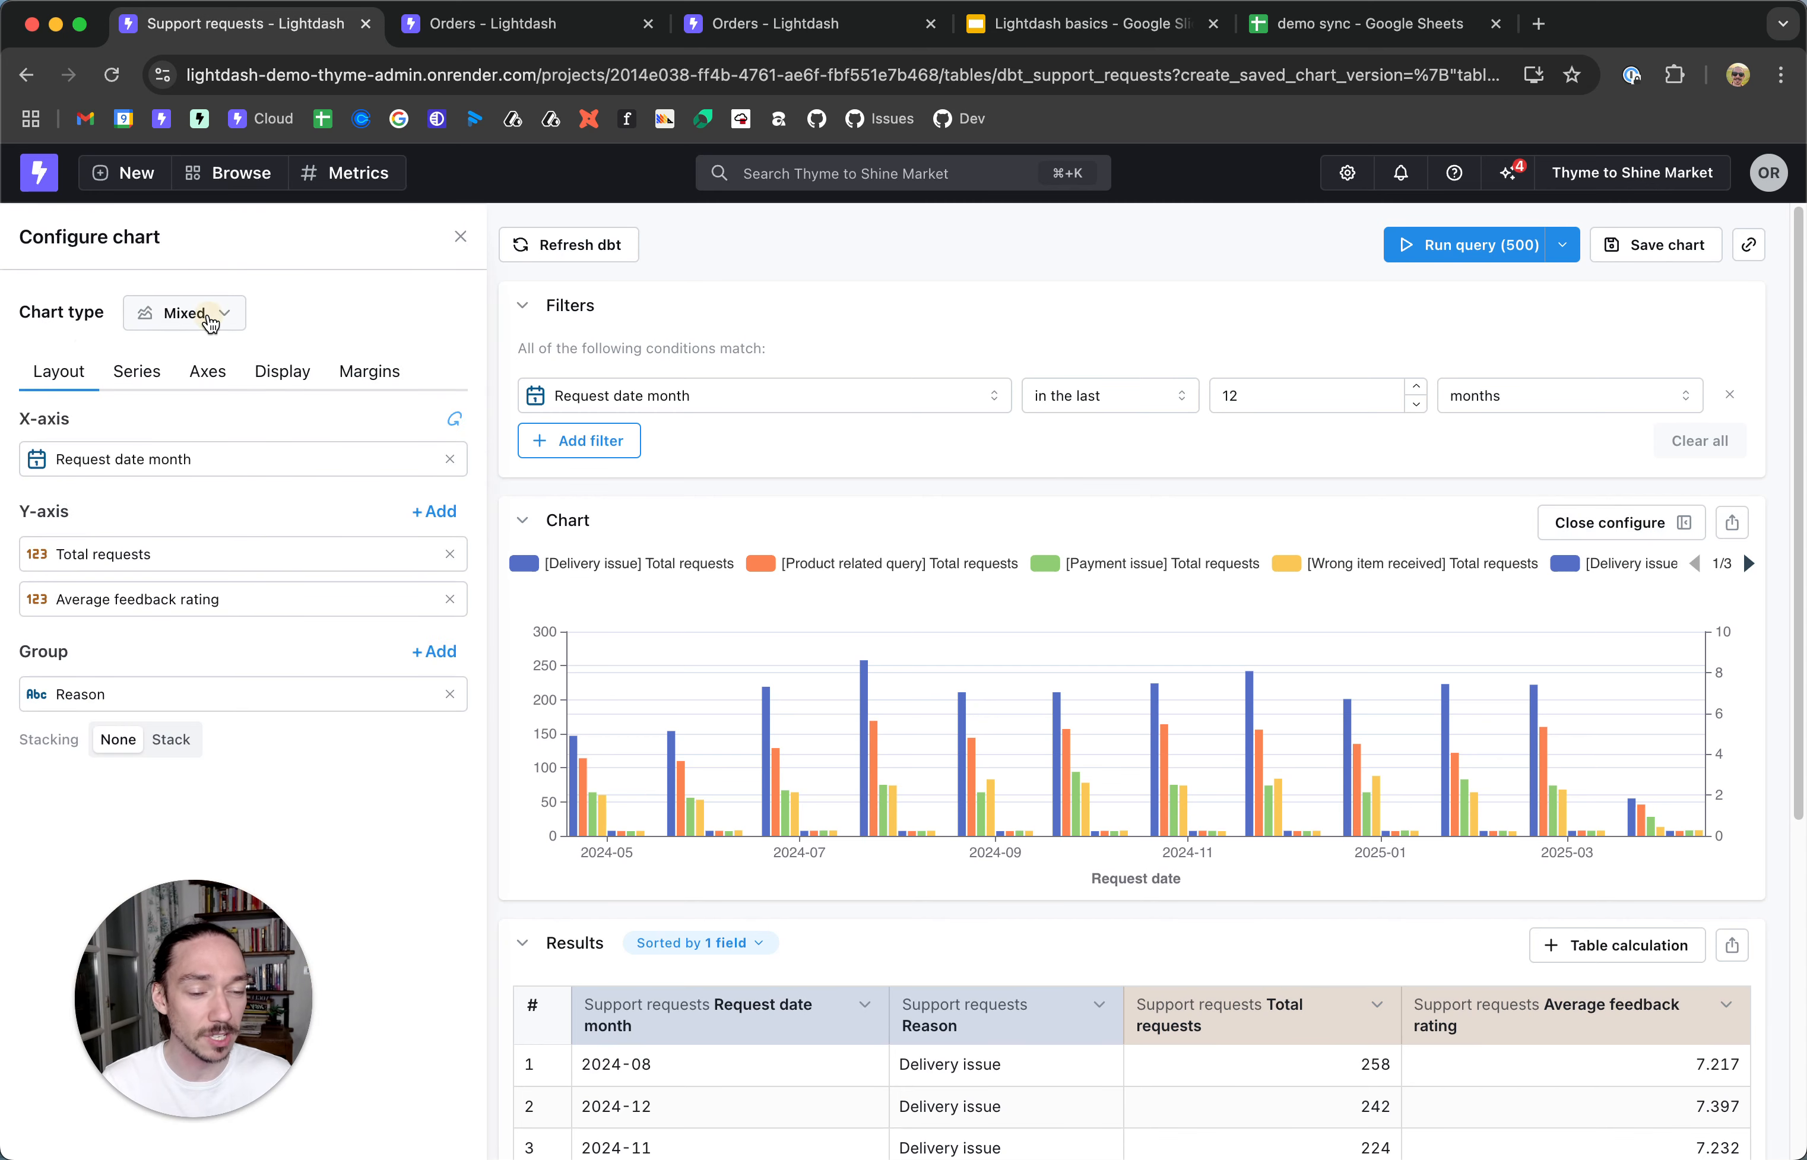
click(210, 320)
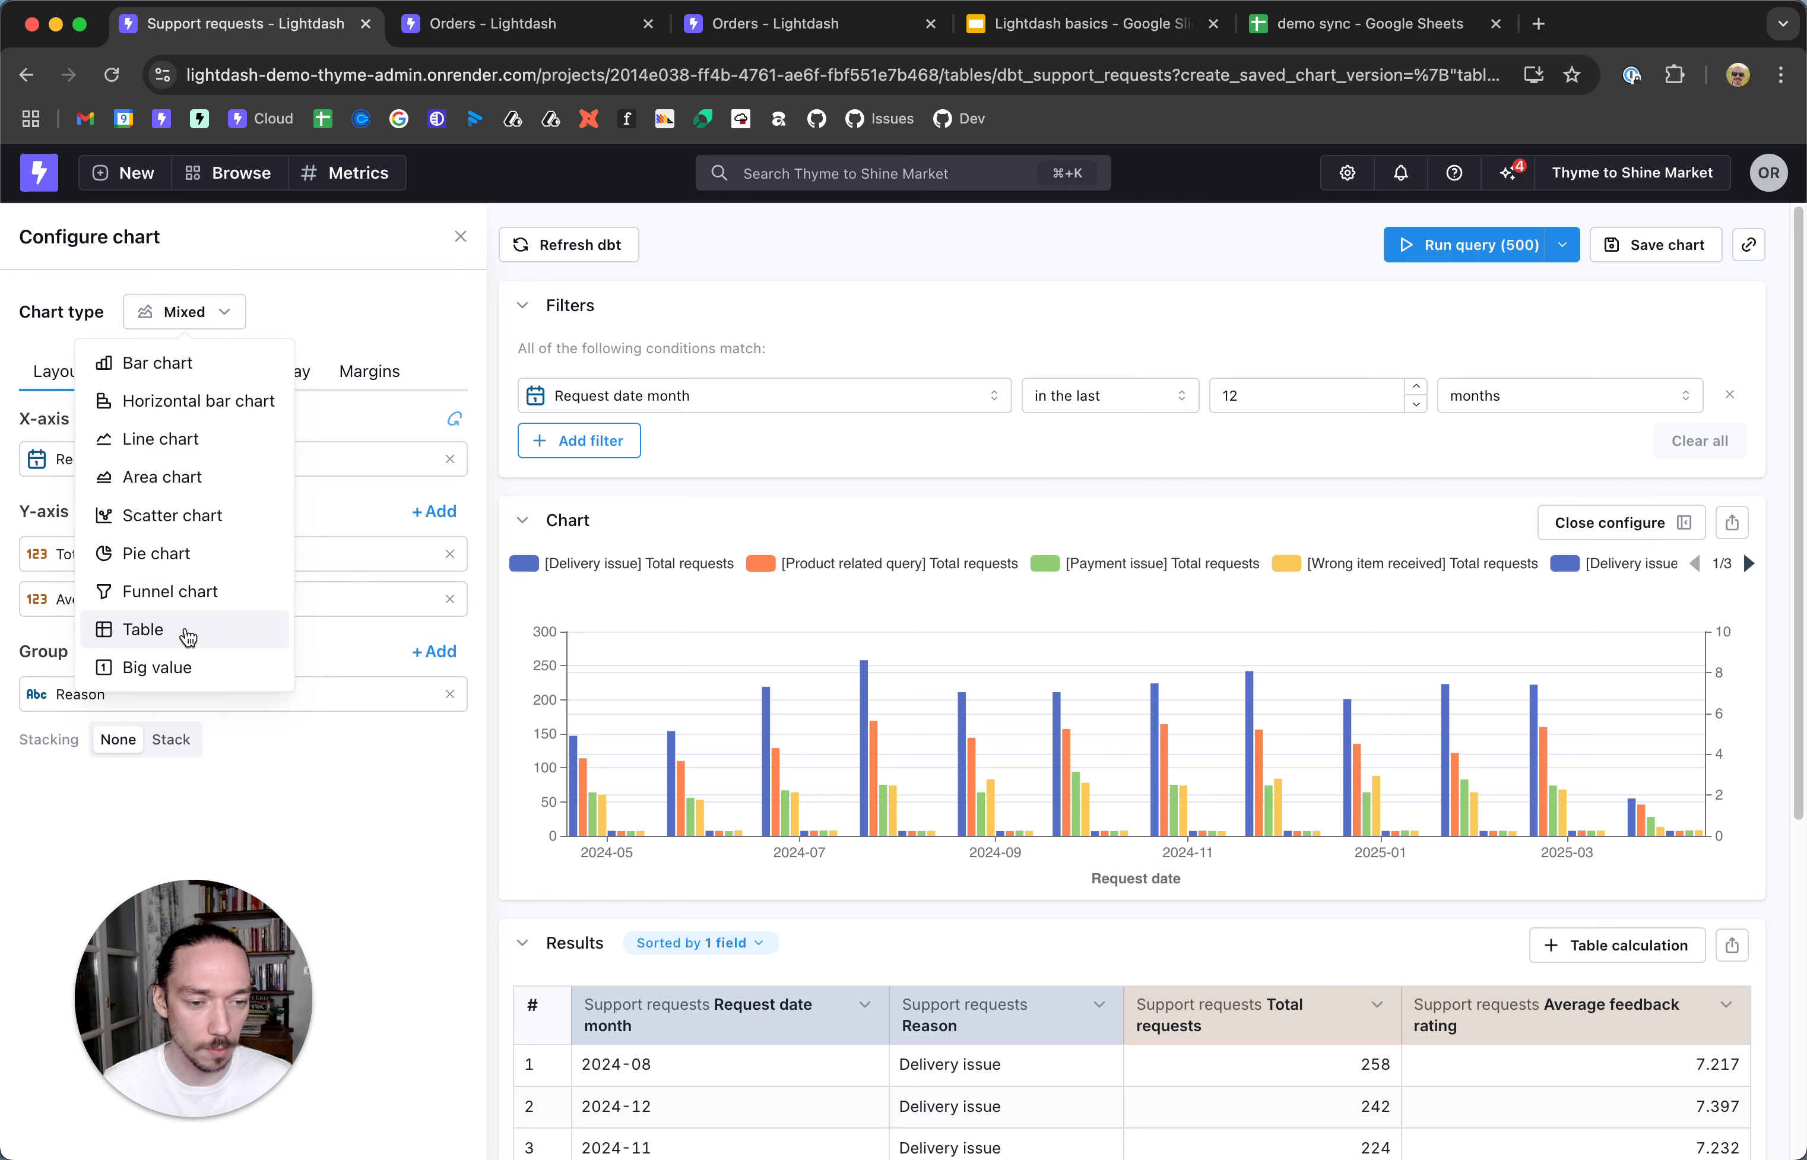
click(185, 638)
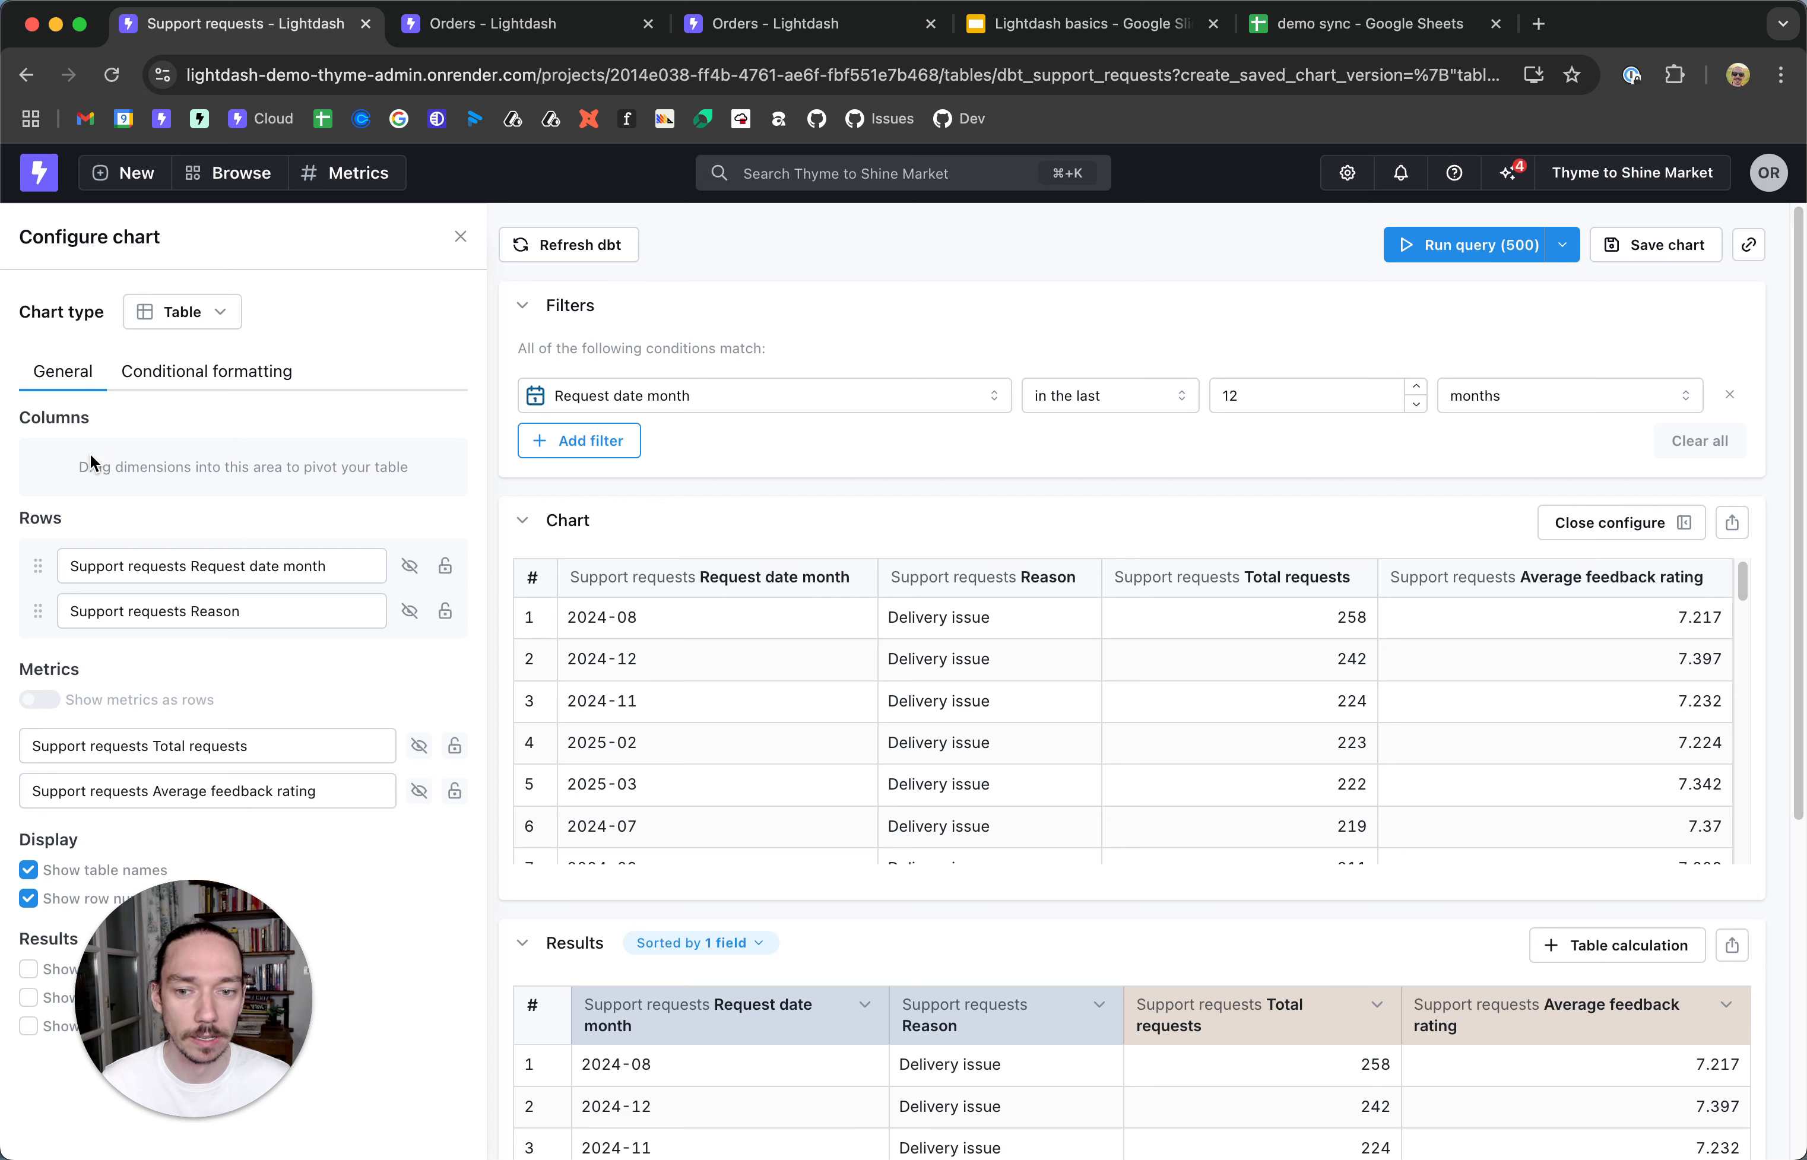
click(522, 307)
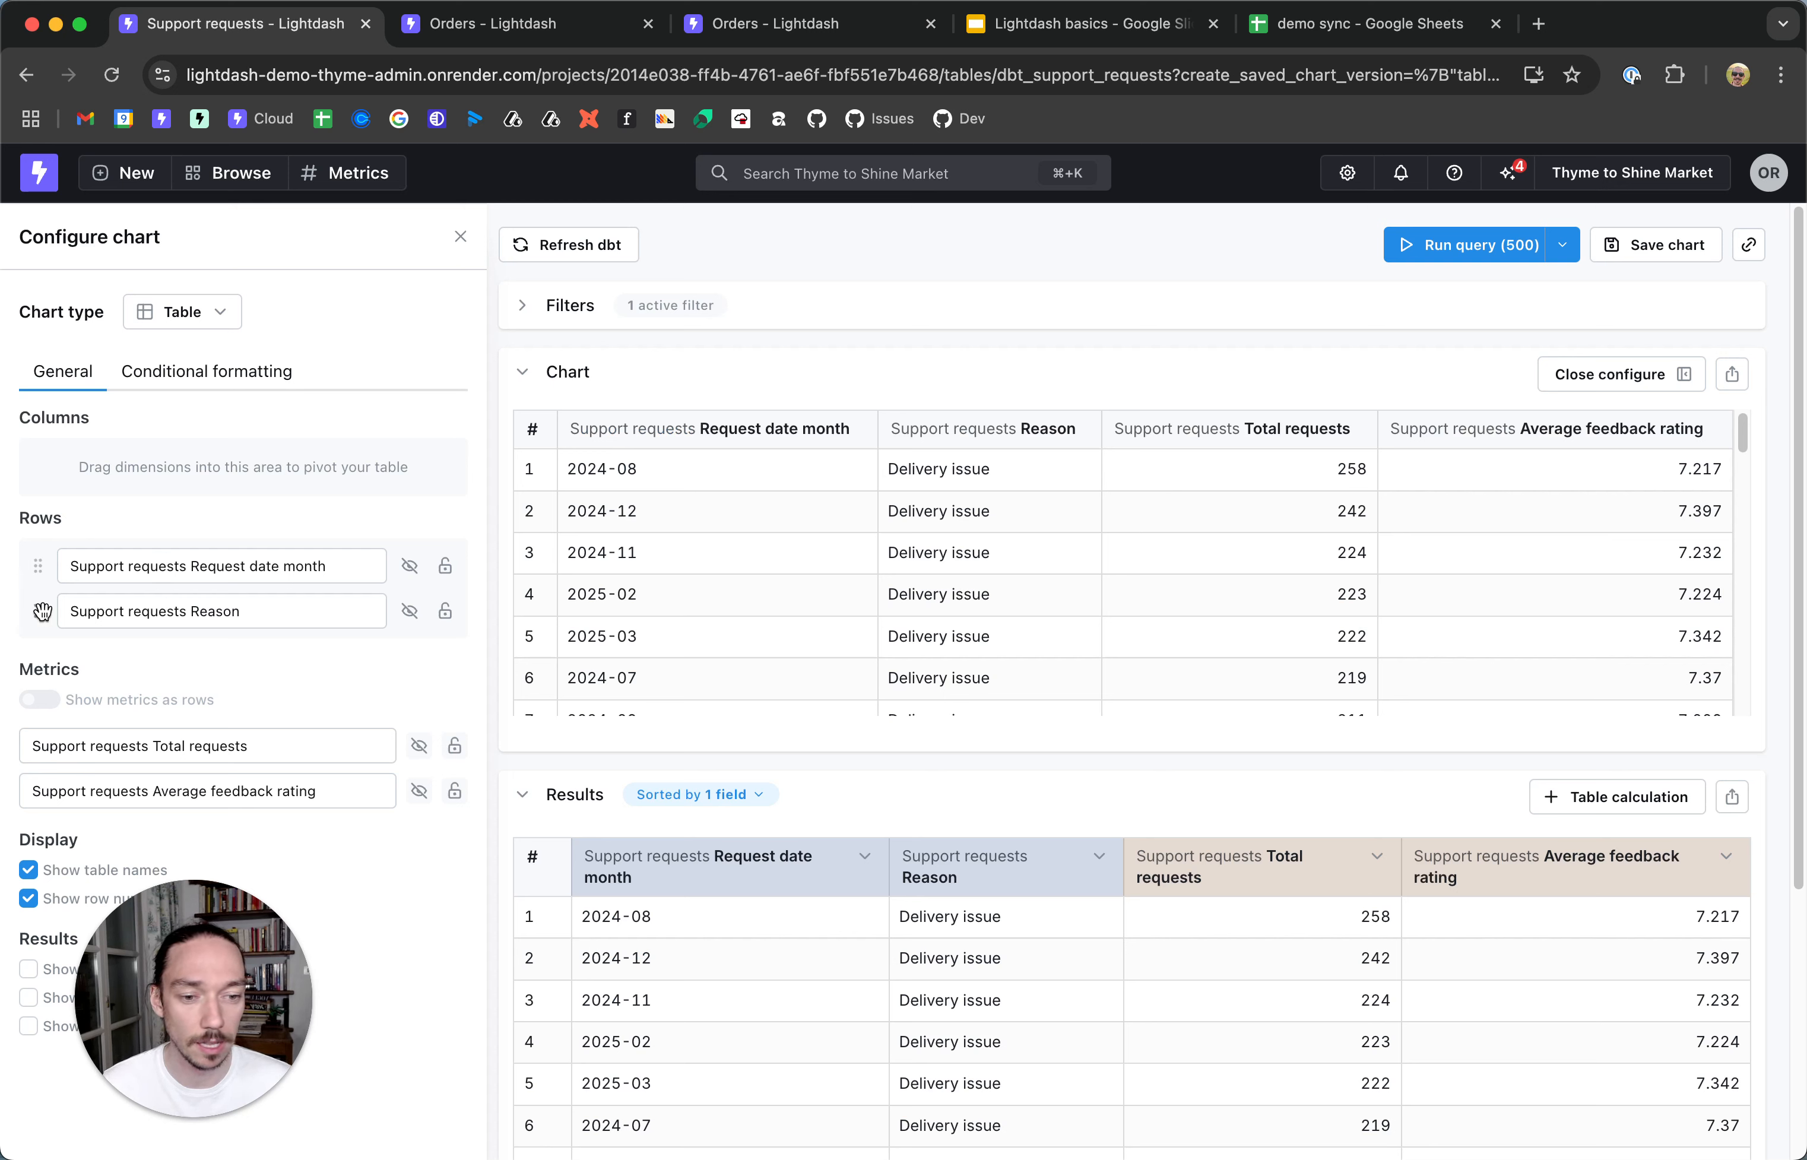
drag(41, 610, 46, 472)
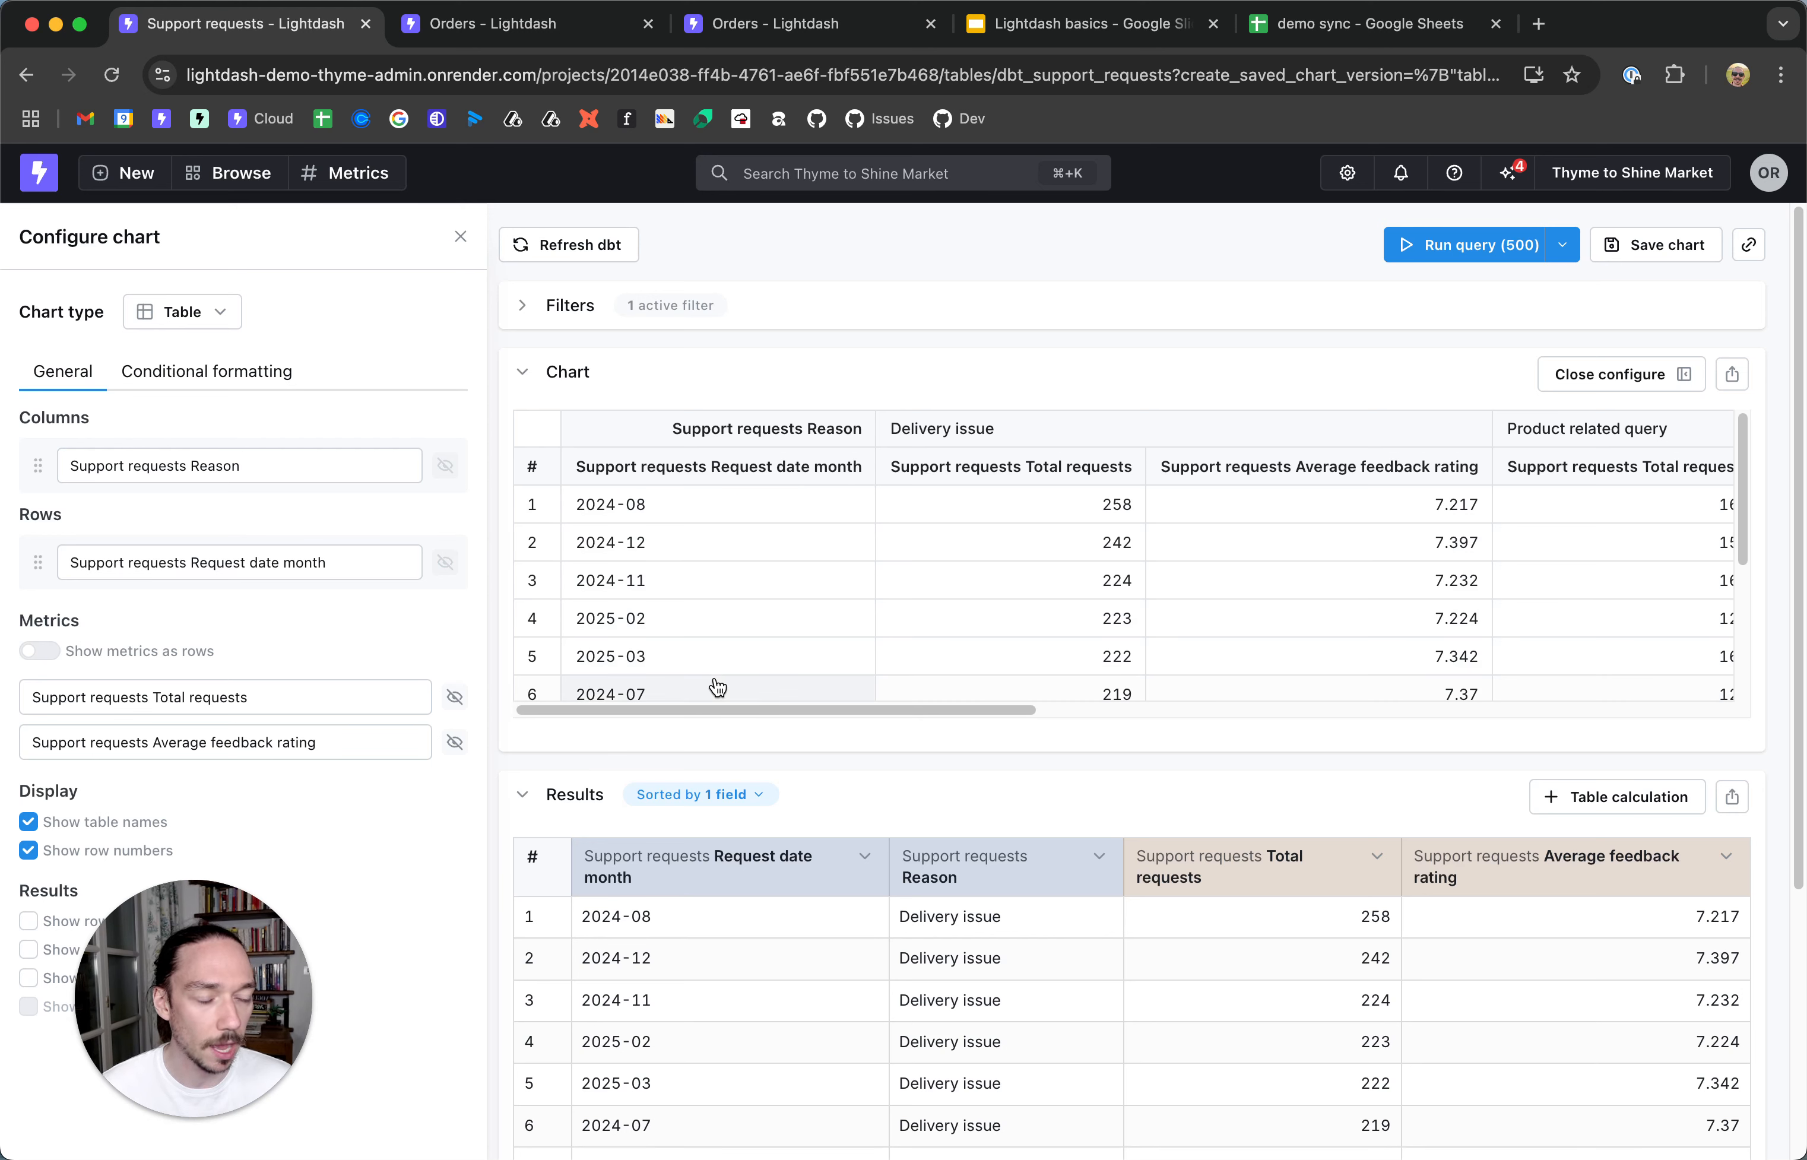
- Examine the pivoted table's Total requests and Average feedback rating across the different reasons
scroll(1085, 520, right, 5)
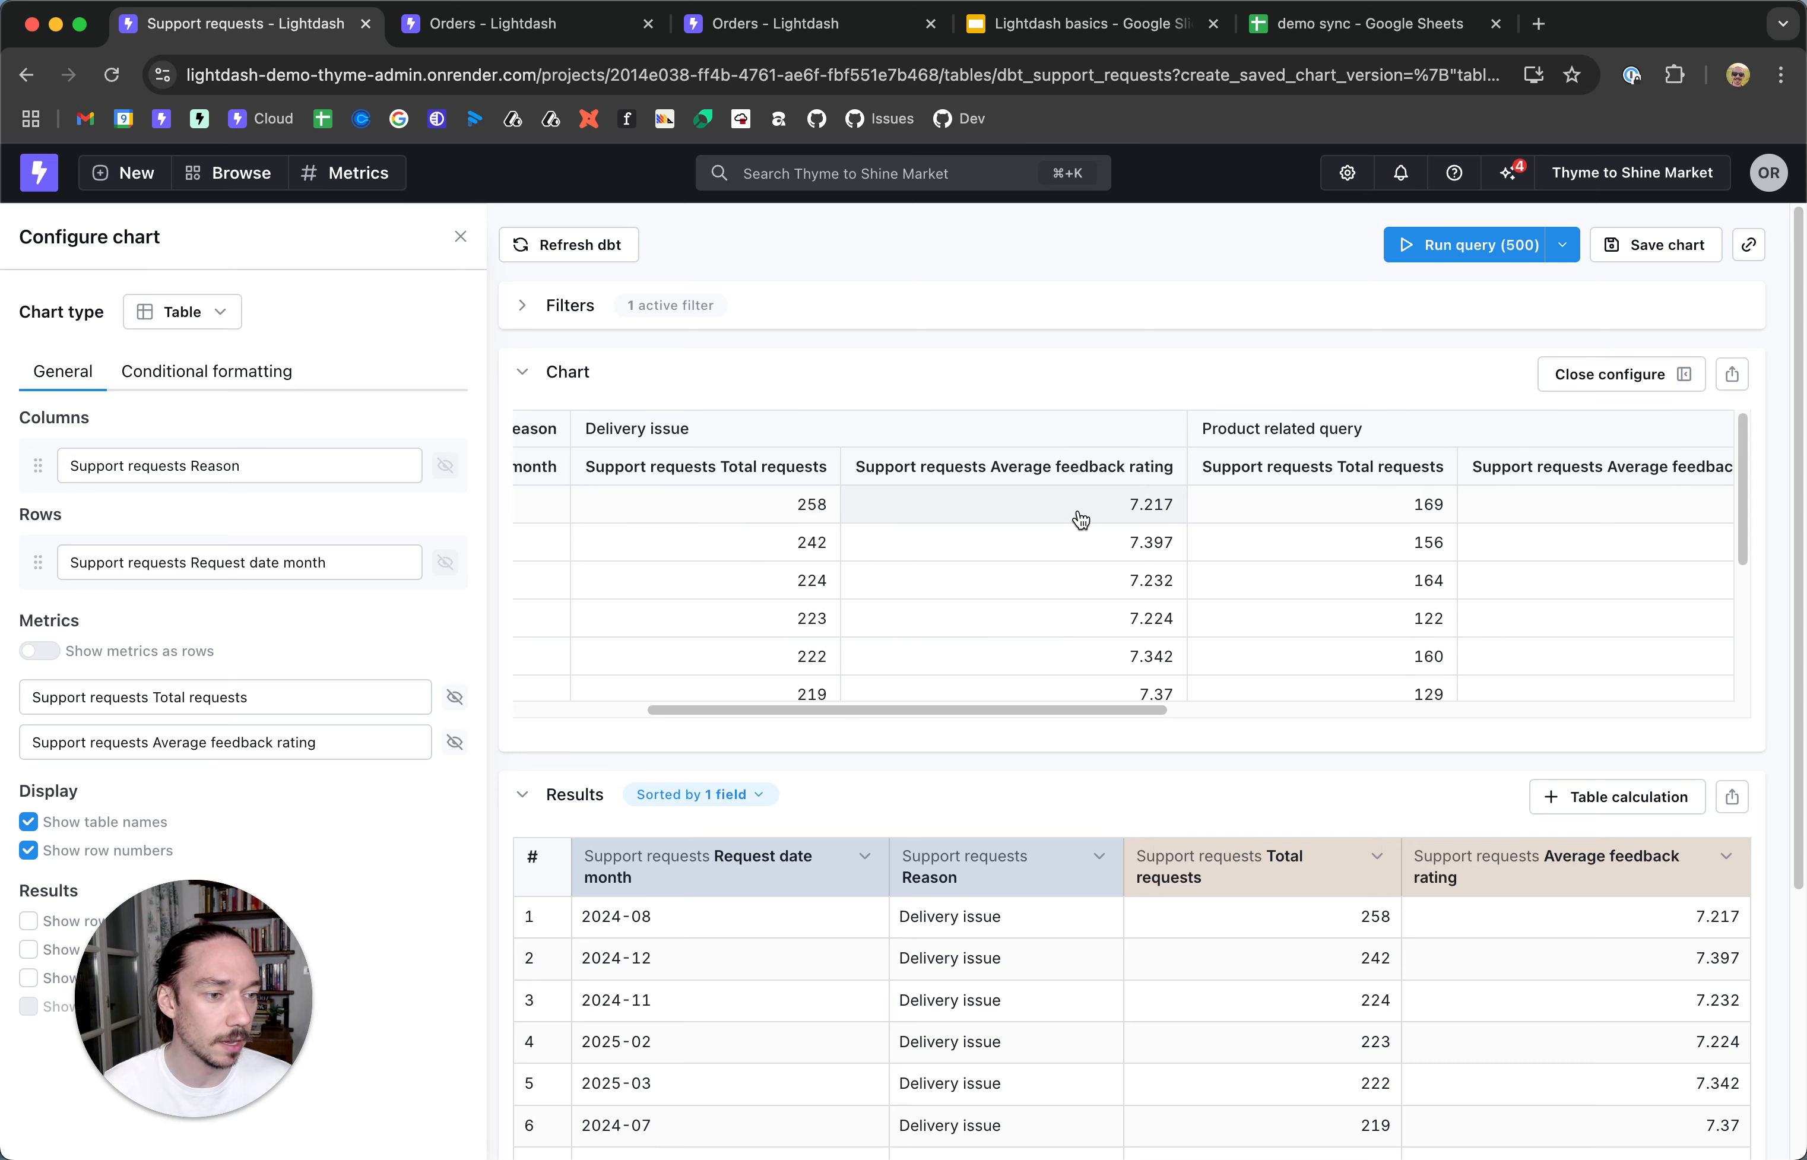
scroll(738, 507, right, 3)
scroll(738, 506, left, 3)
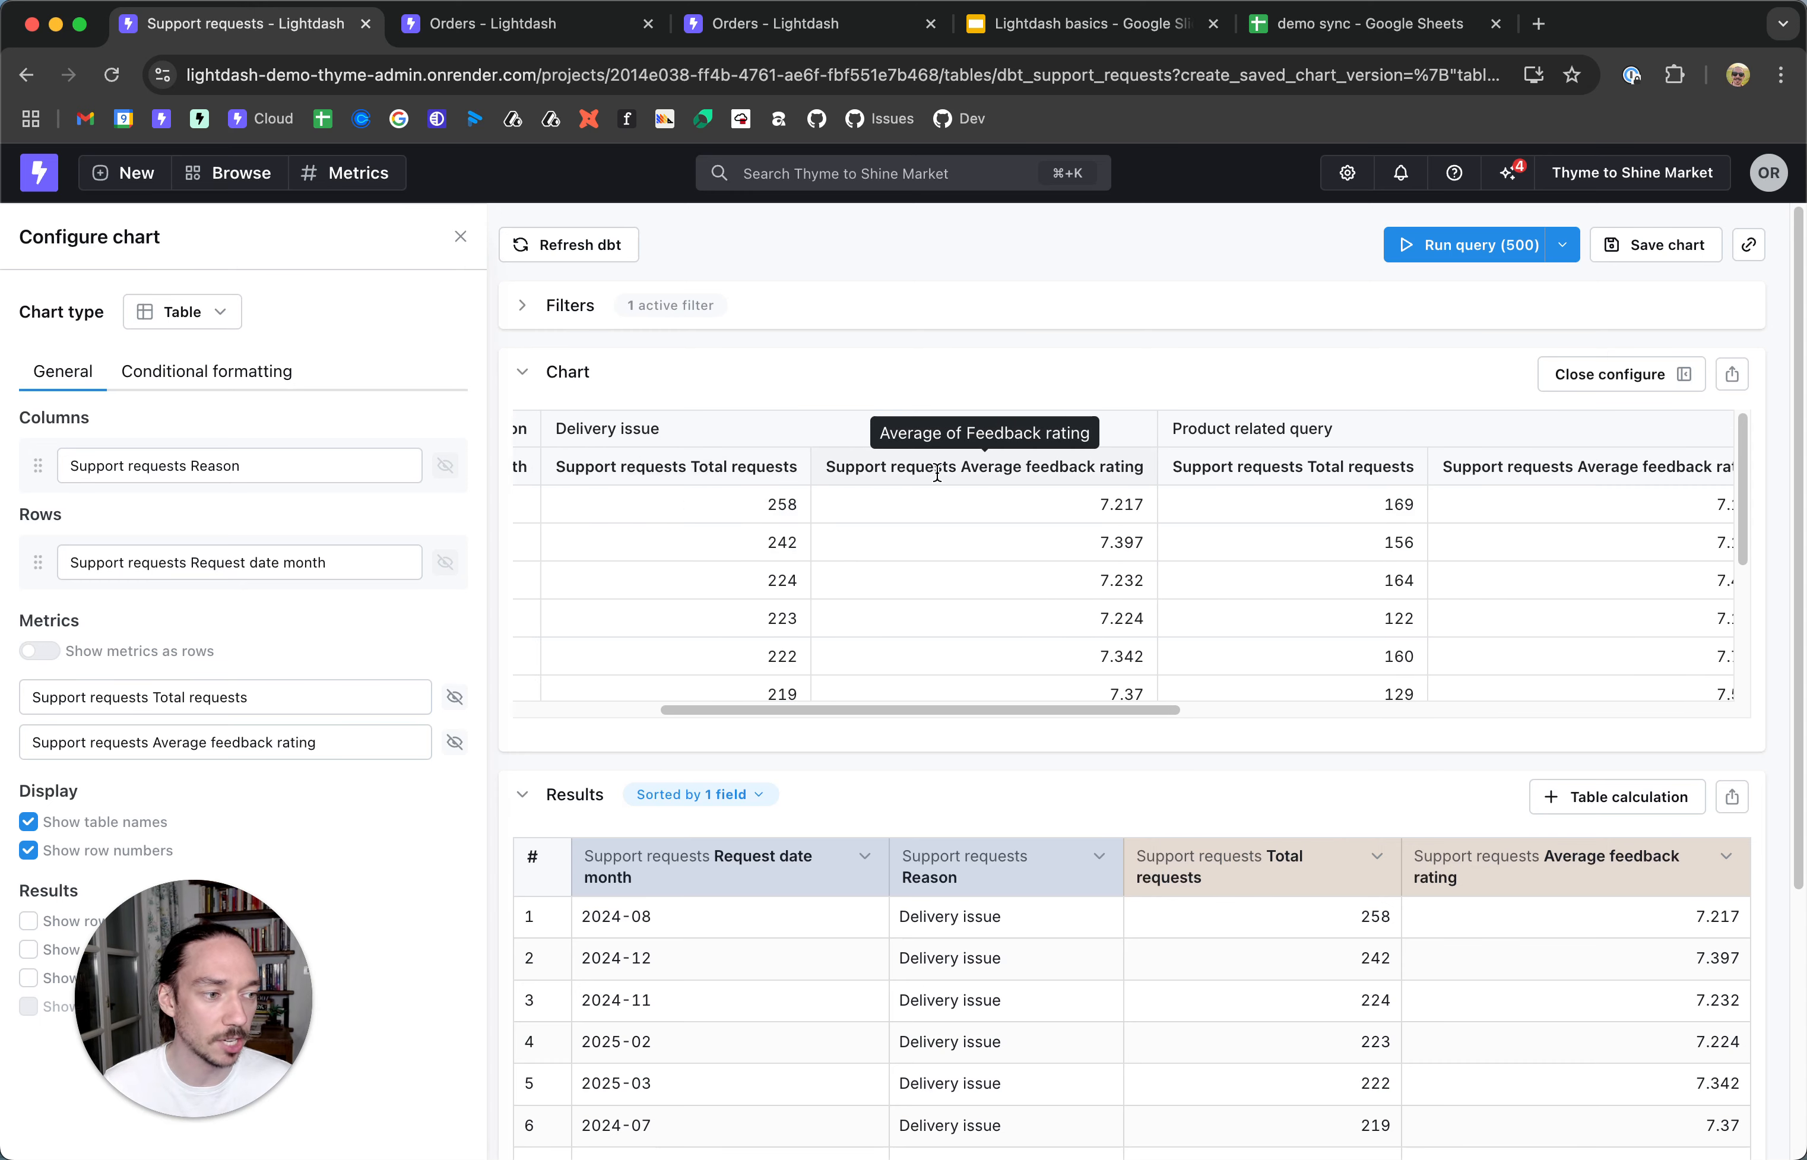
scroll(895, 468, right, 3)
scroll(886, 467, left, 3)
scroll(759, 463, left, 1)
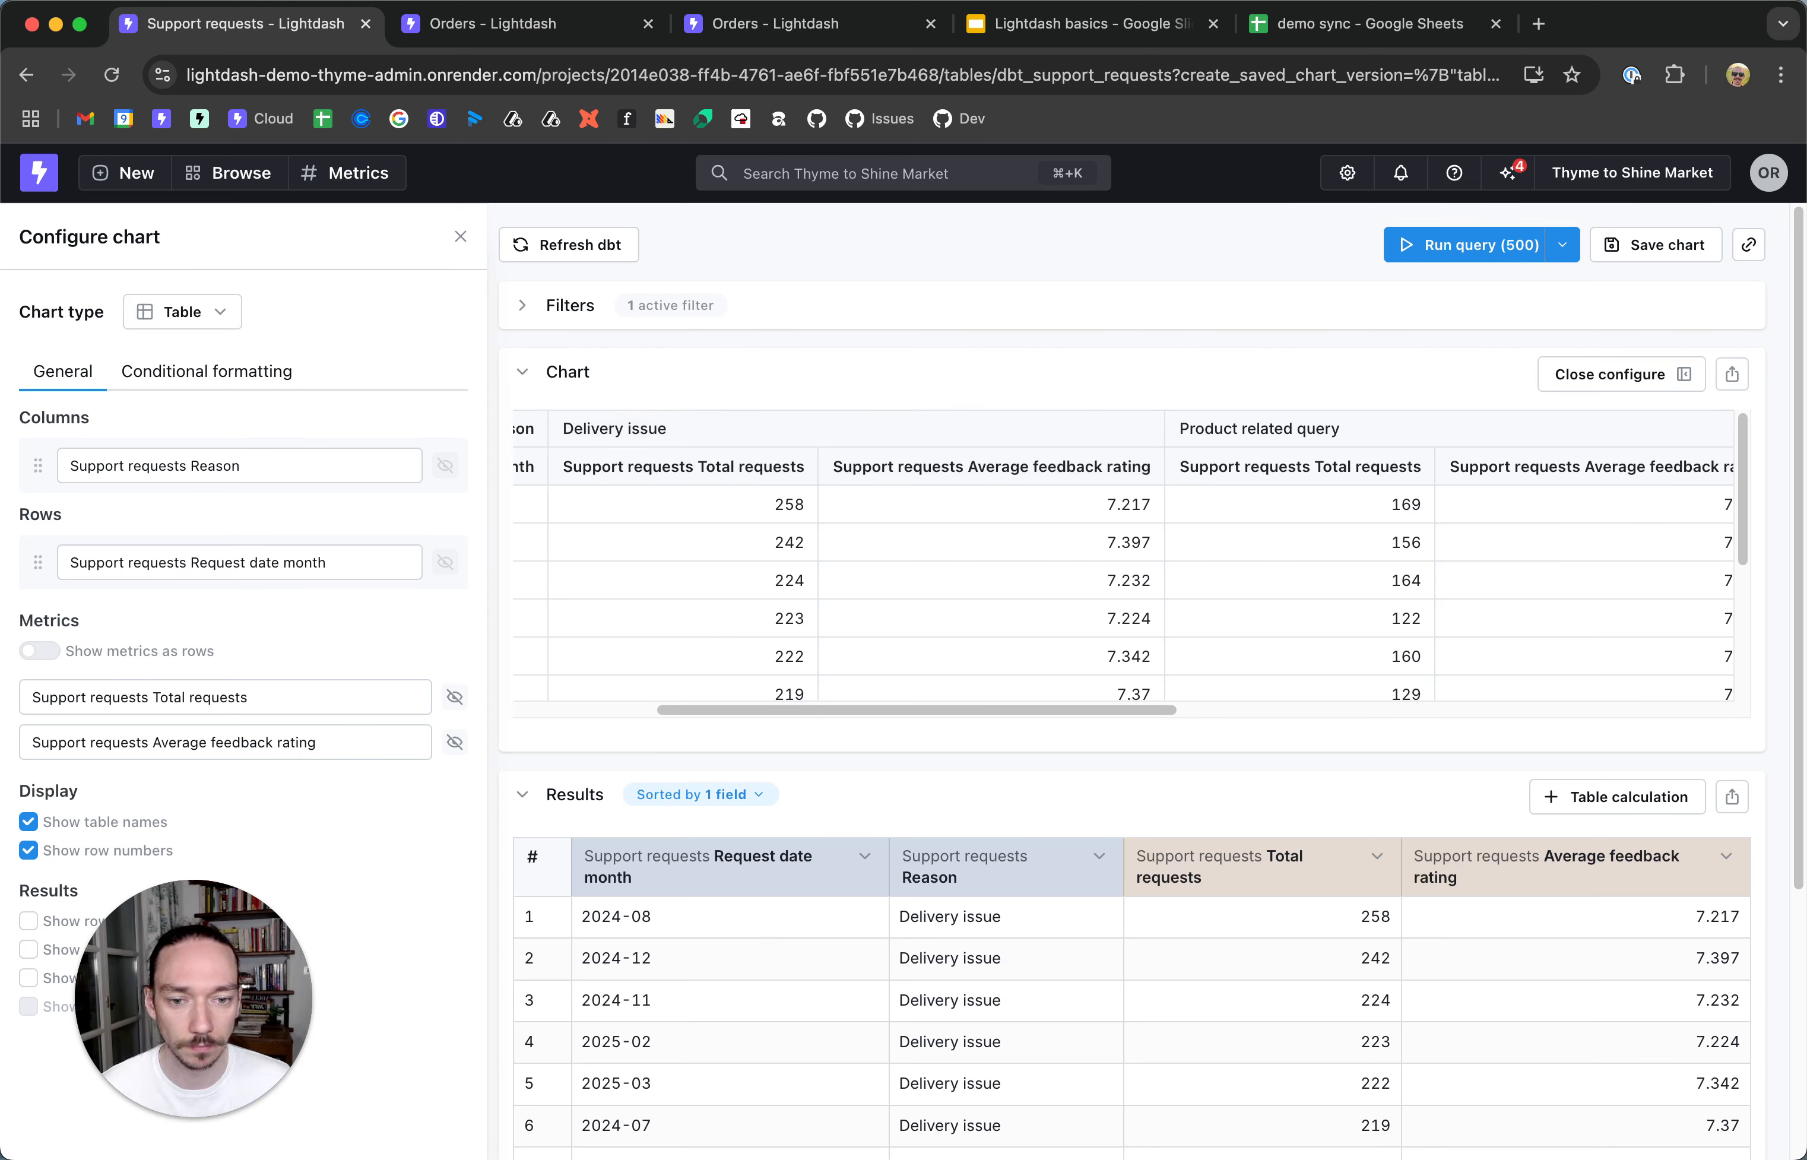
scroll(811, 539, left, 5)
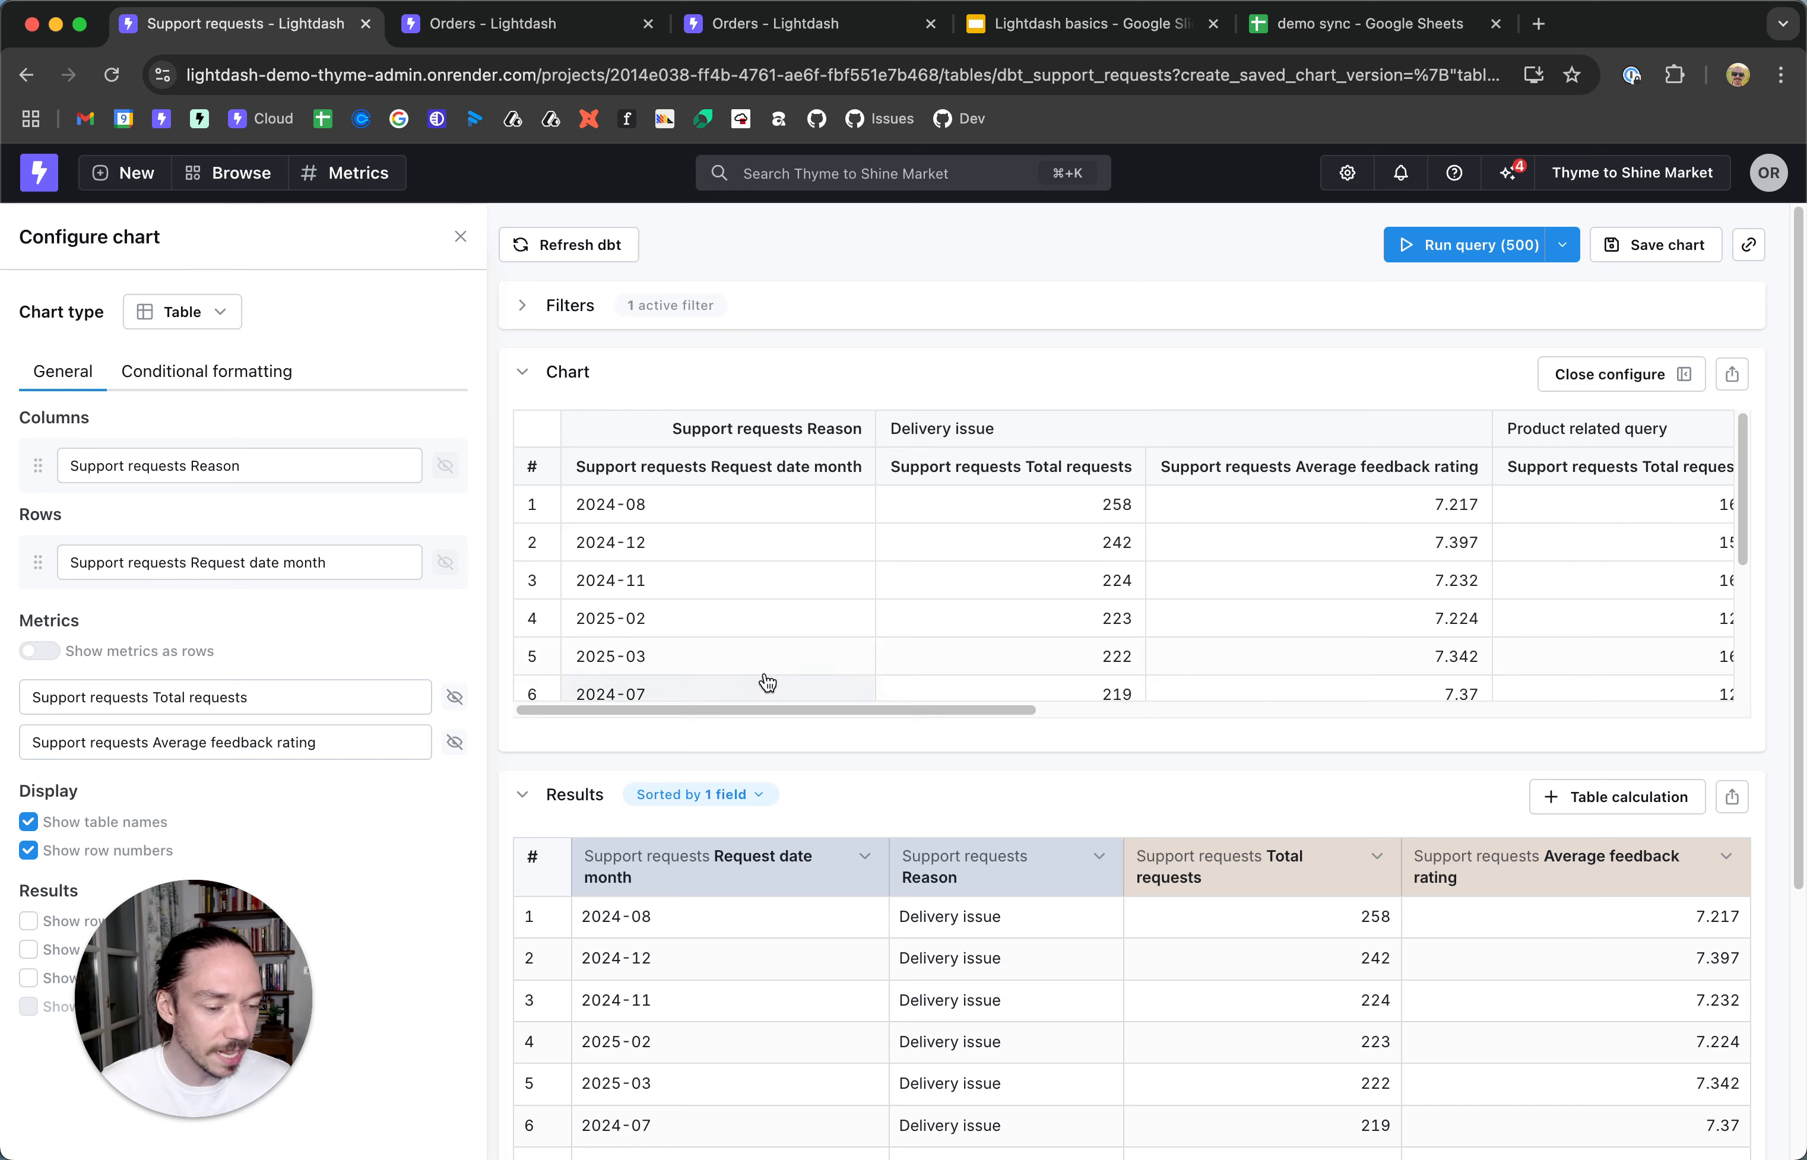
- Sort the results by Request date month Old-New ahead of Total requests, and open the table's conditional formatting settings
click(752, 795)
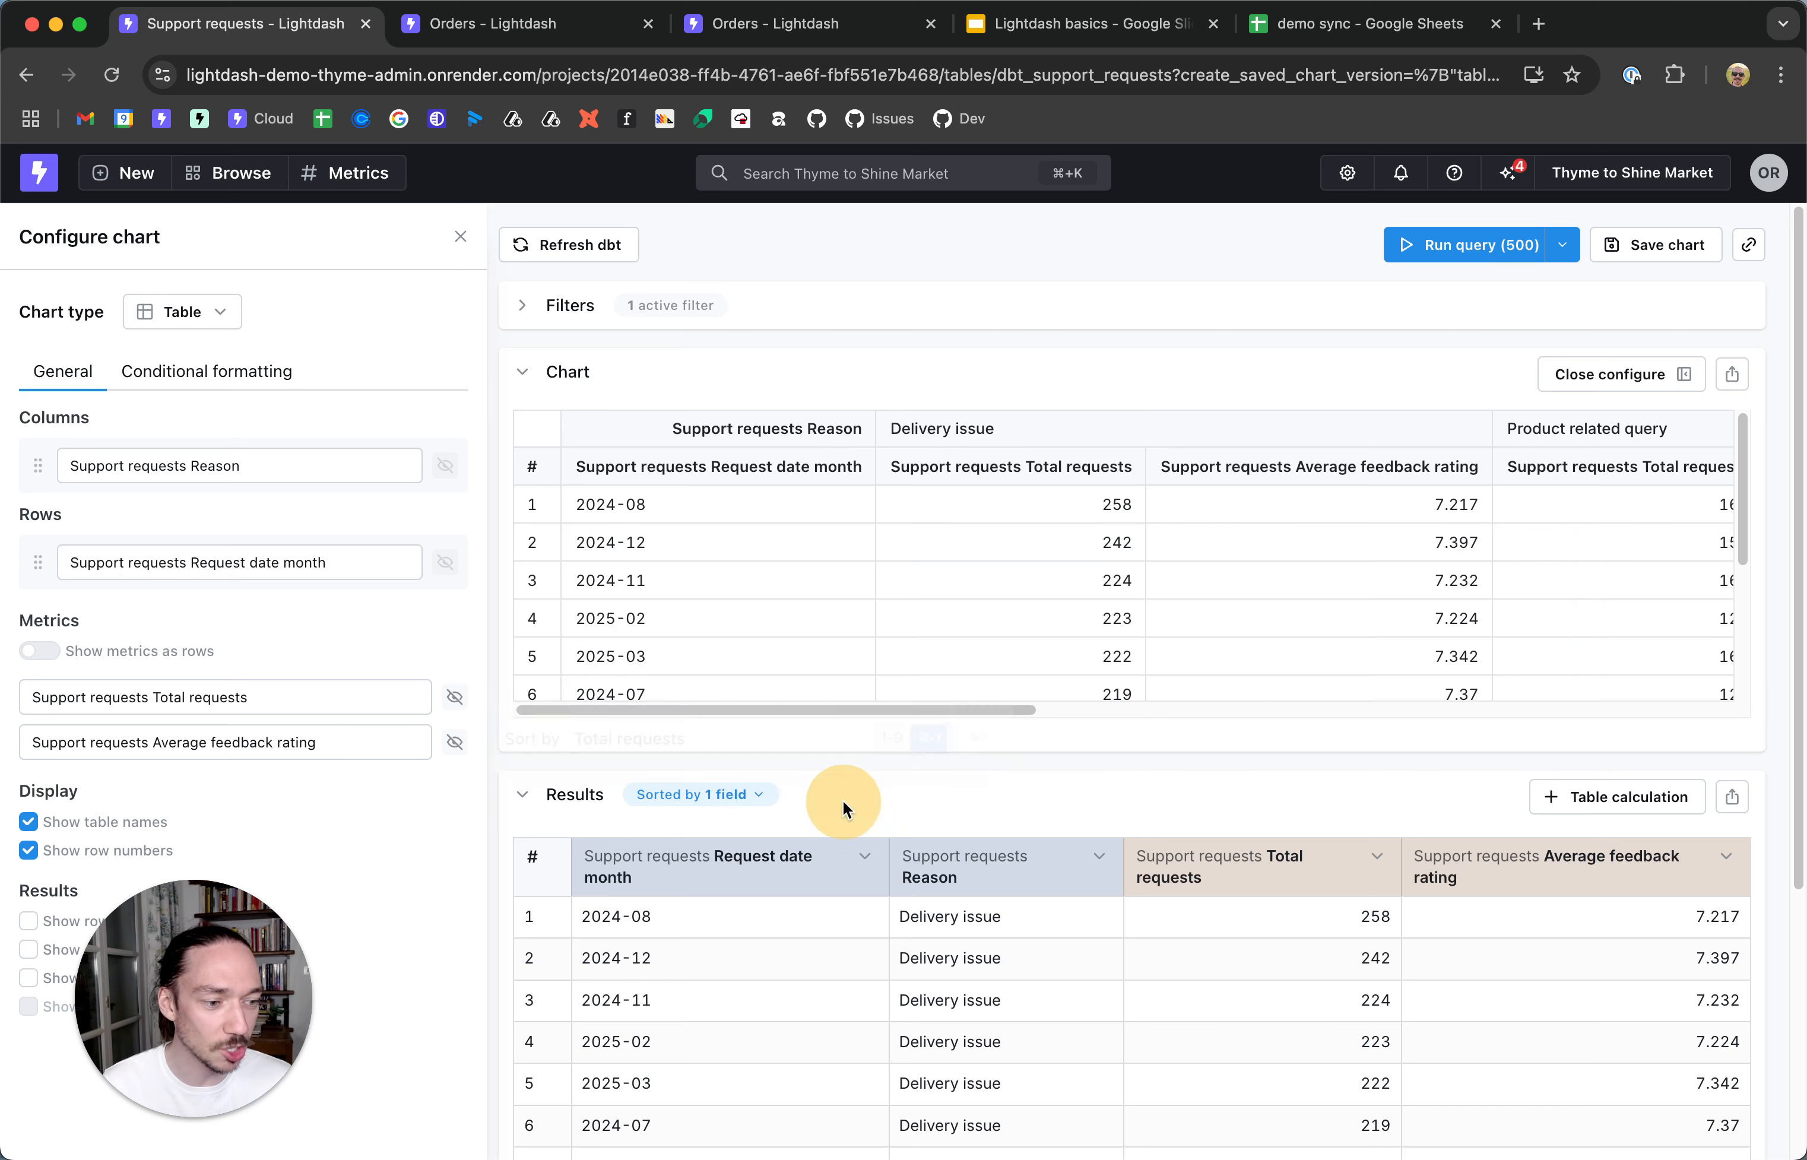
click(865, 858)
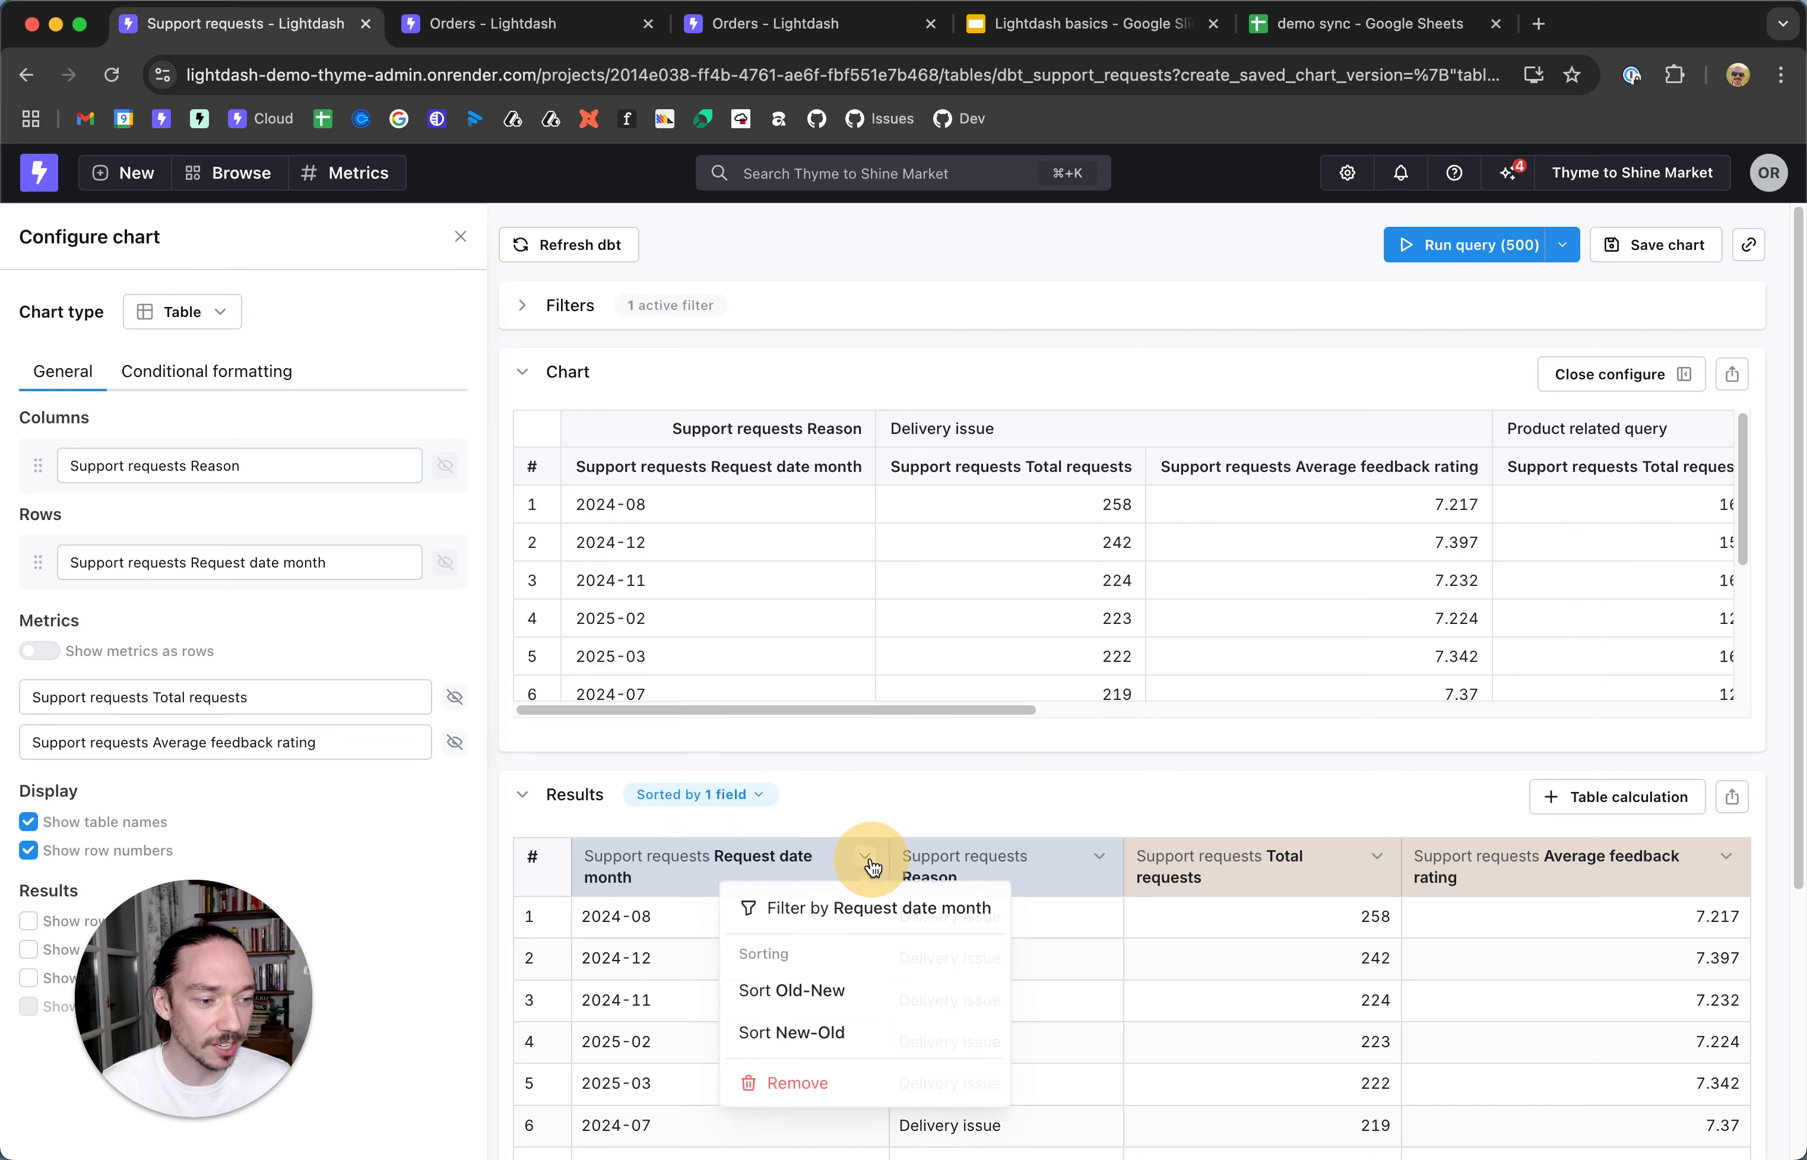
click(835, 995)
click(773, 797)
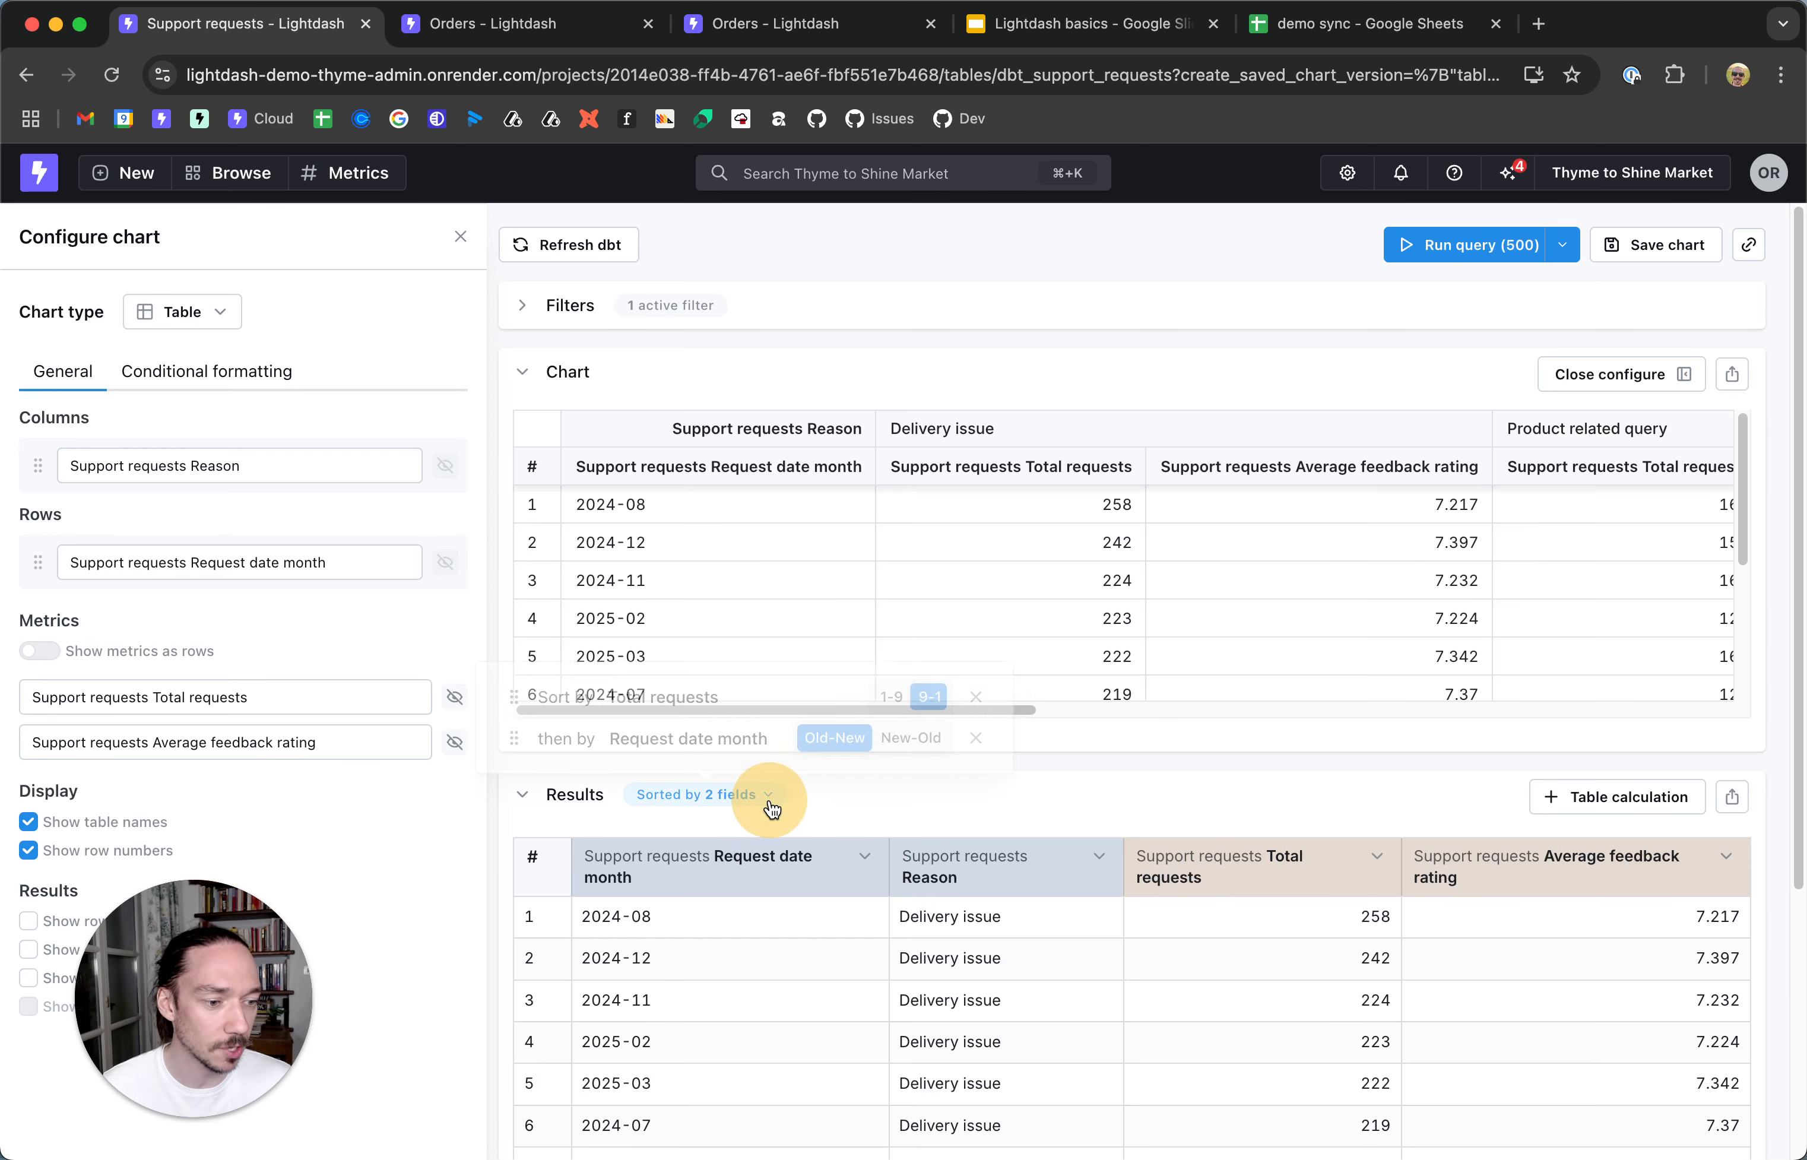
drag(511, 723, 501, 688)
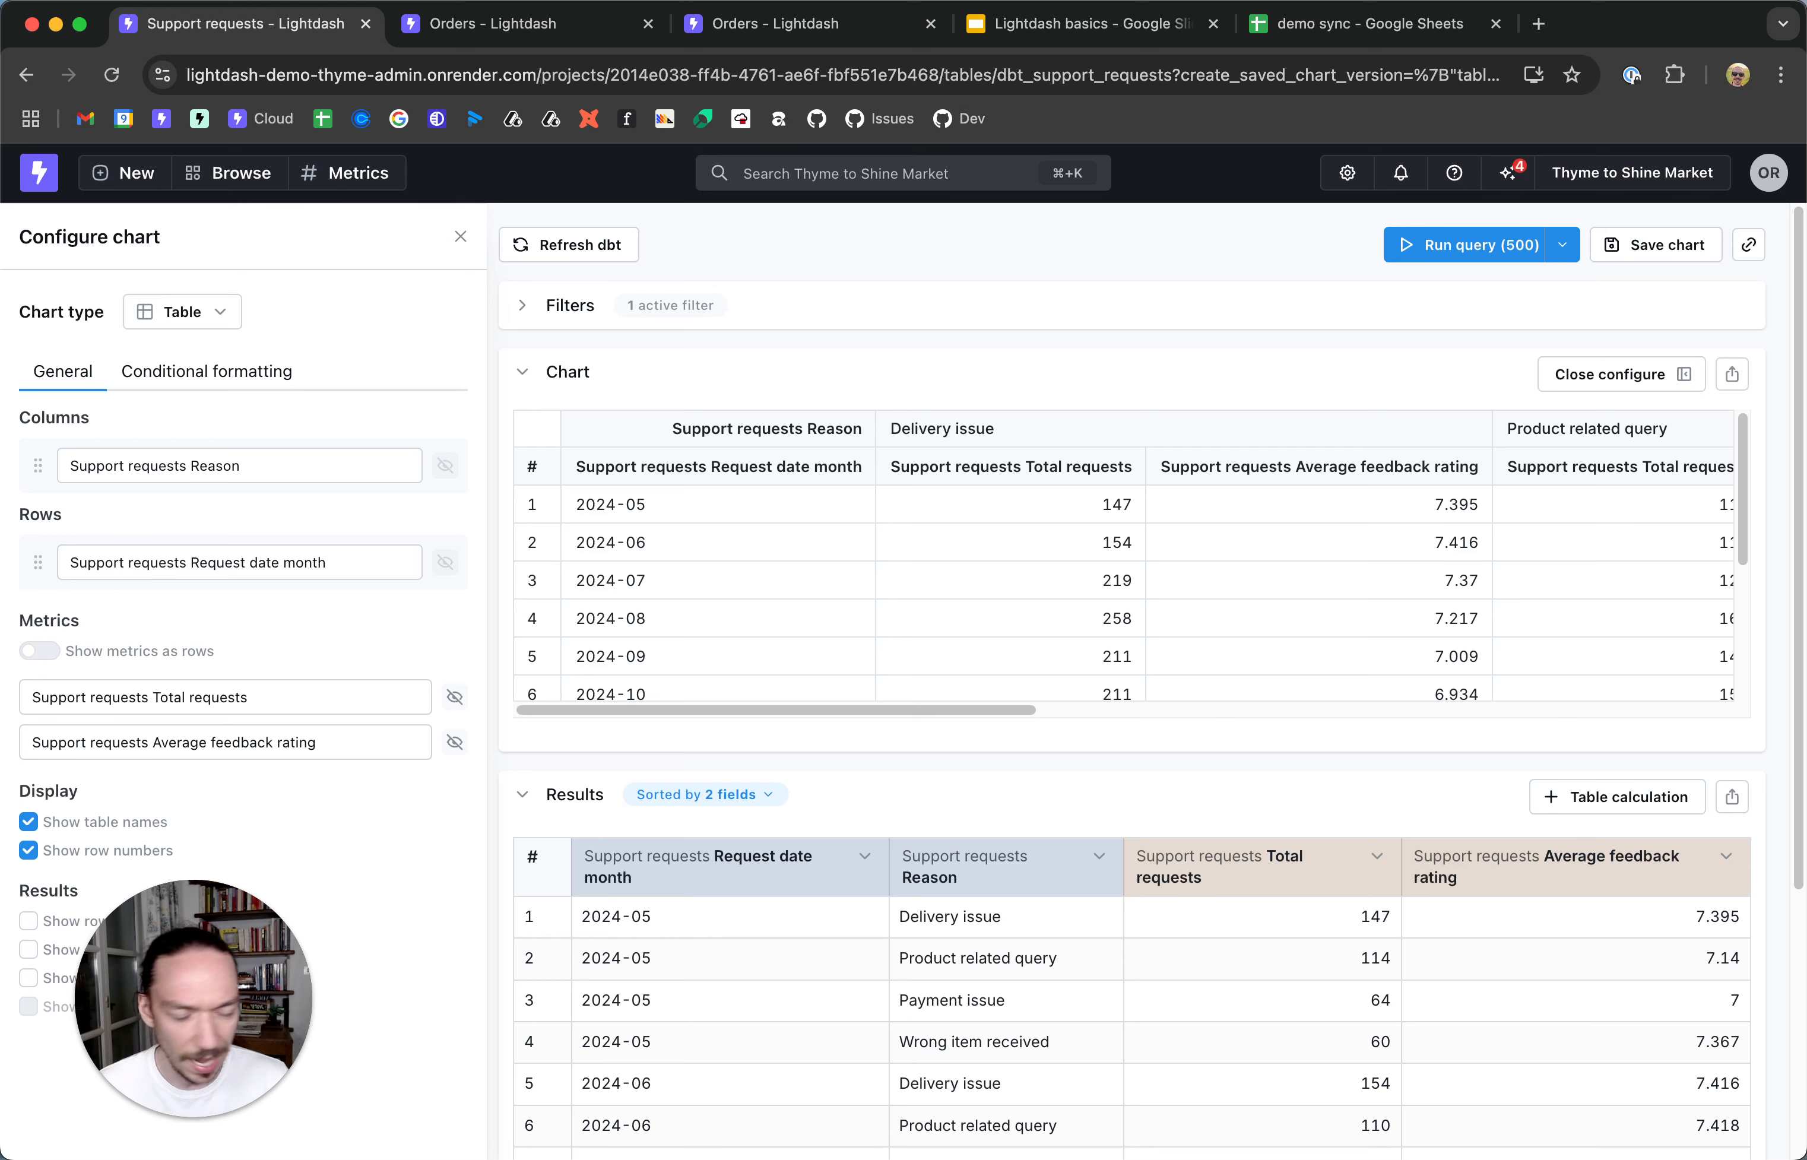
click(204, 395)
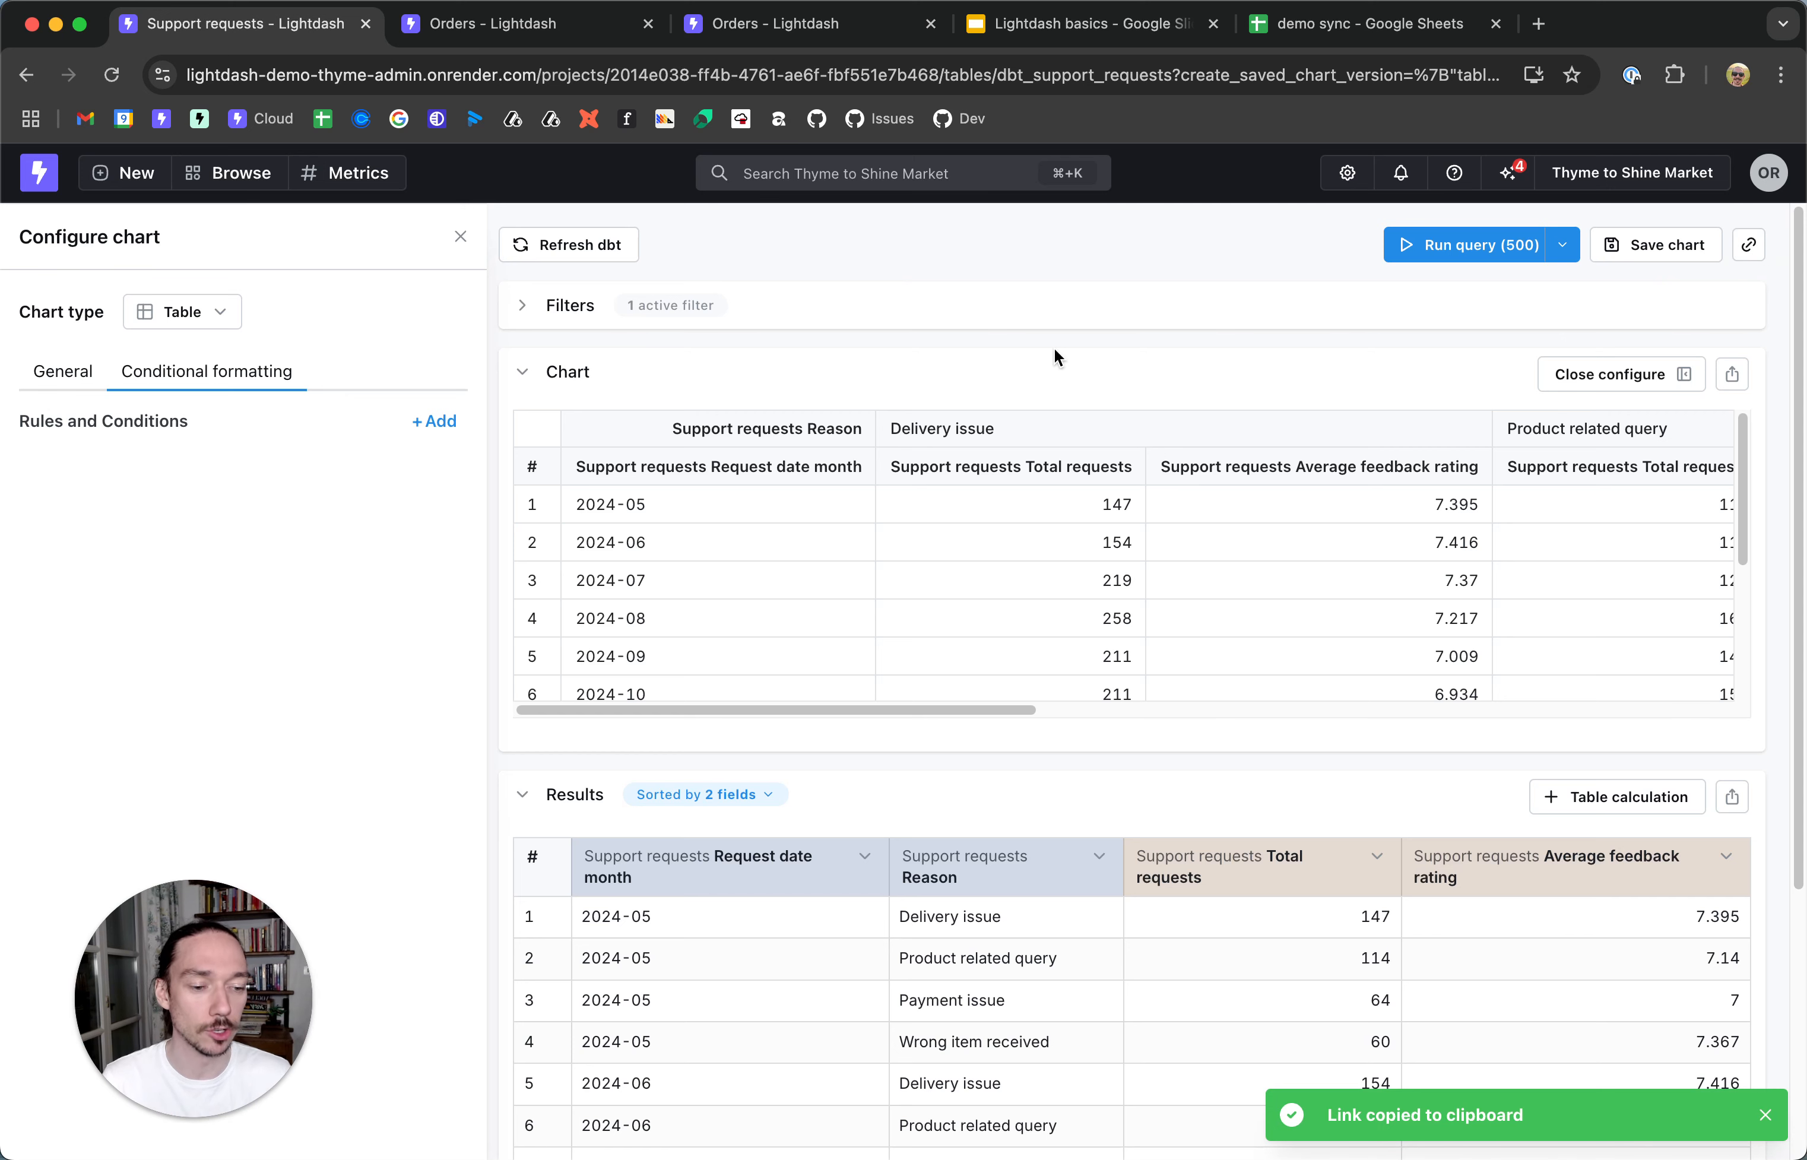
- Set the Request date month filter to the last 8 months, rerun the query and copy its share link
click(538, 319)
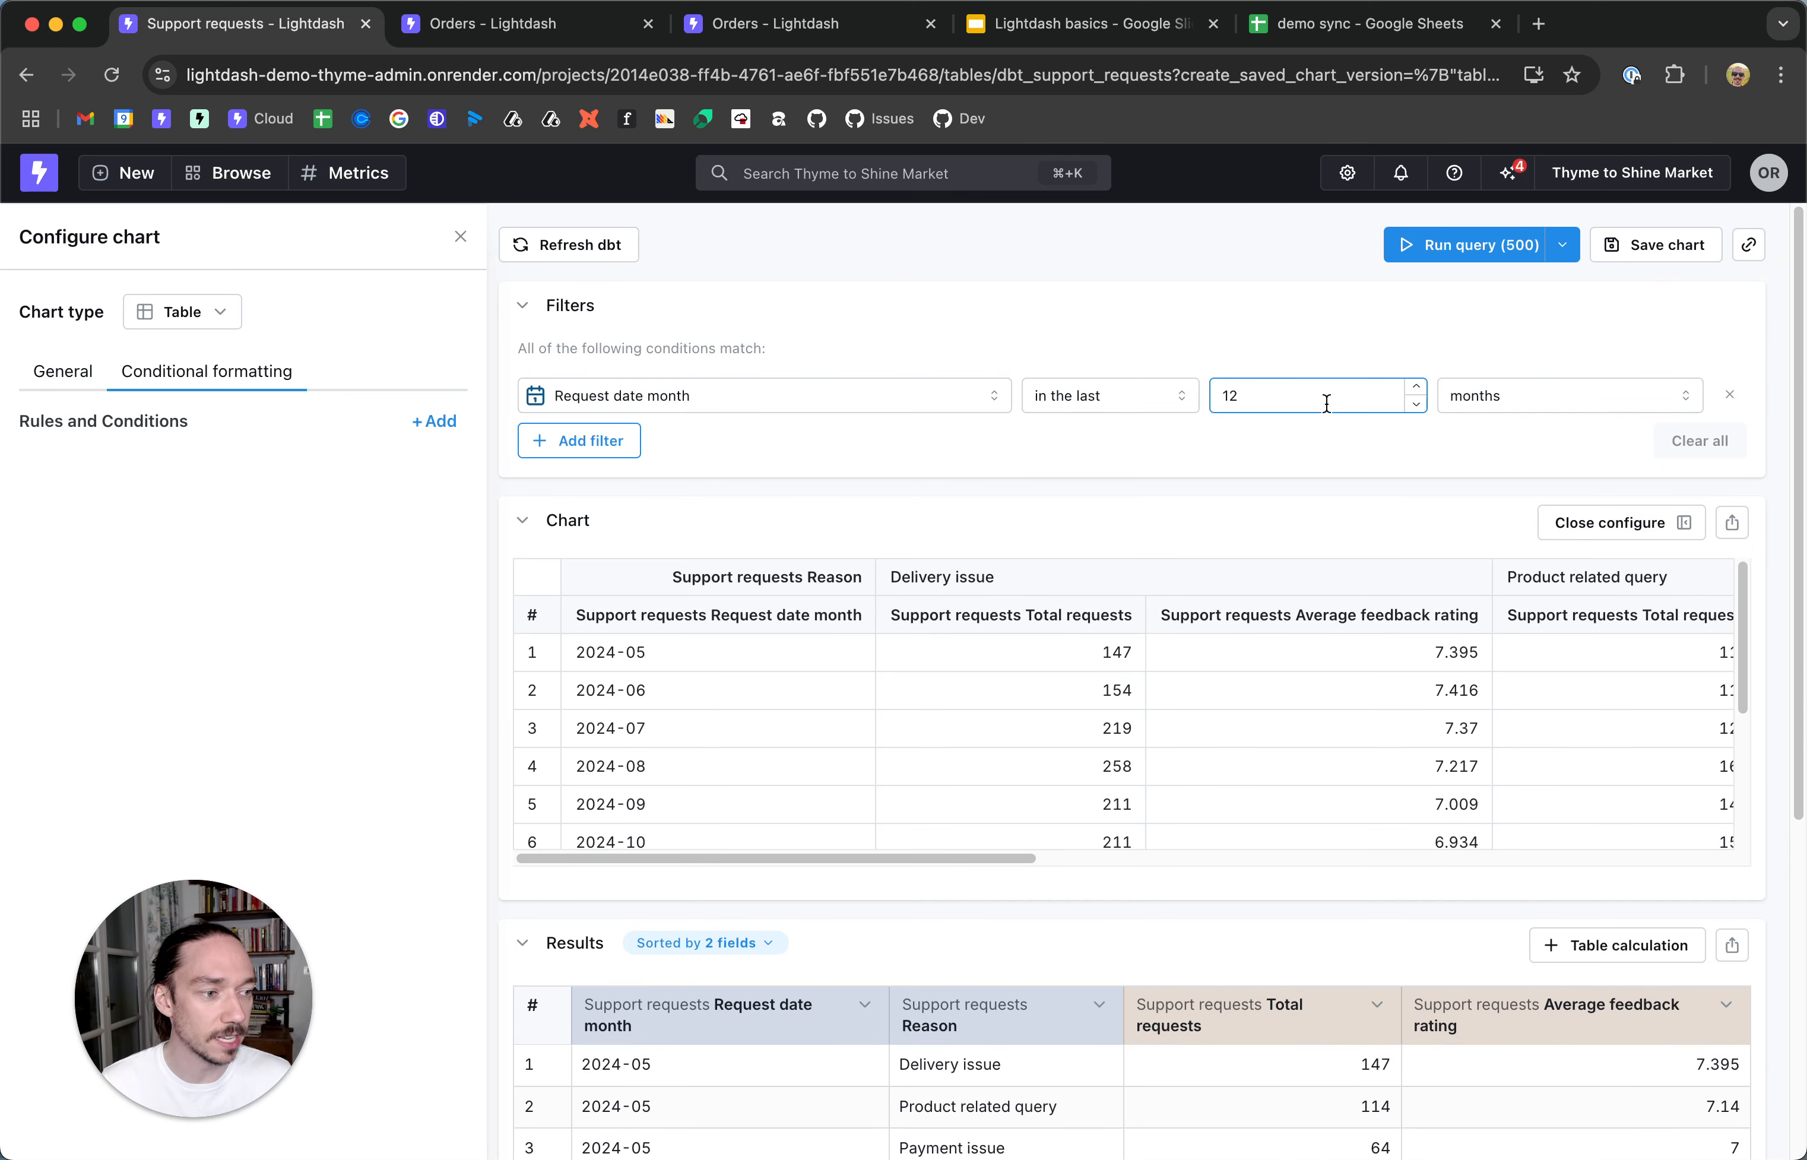
click(1207, 396)
text(8)
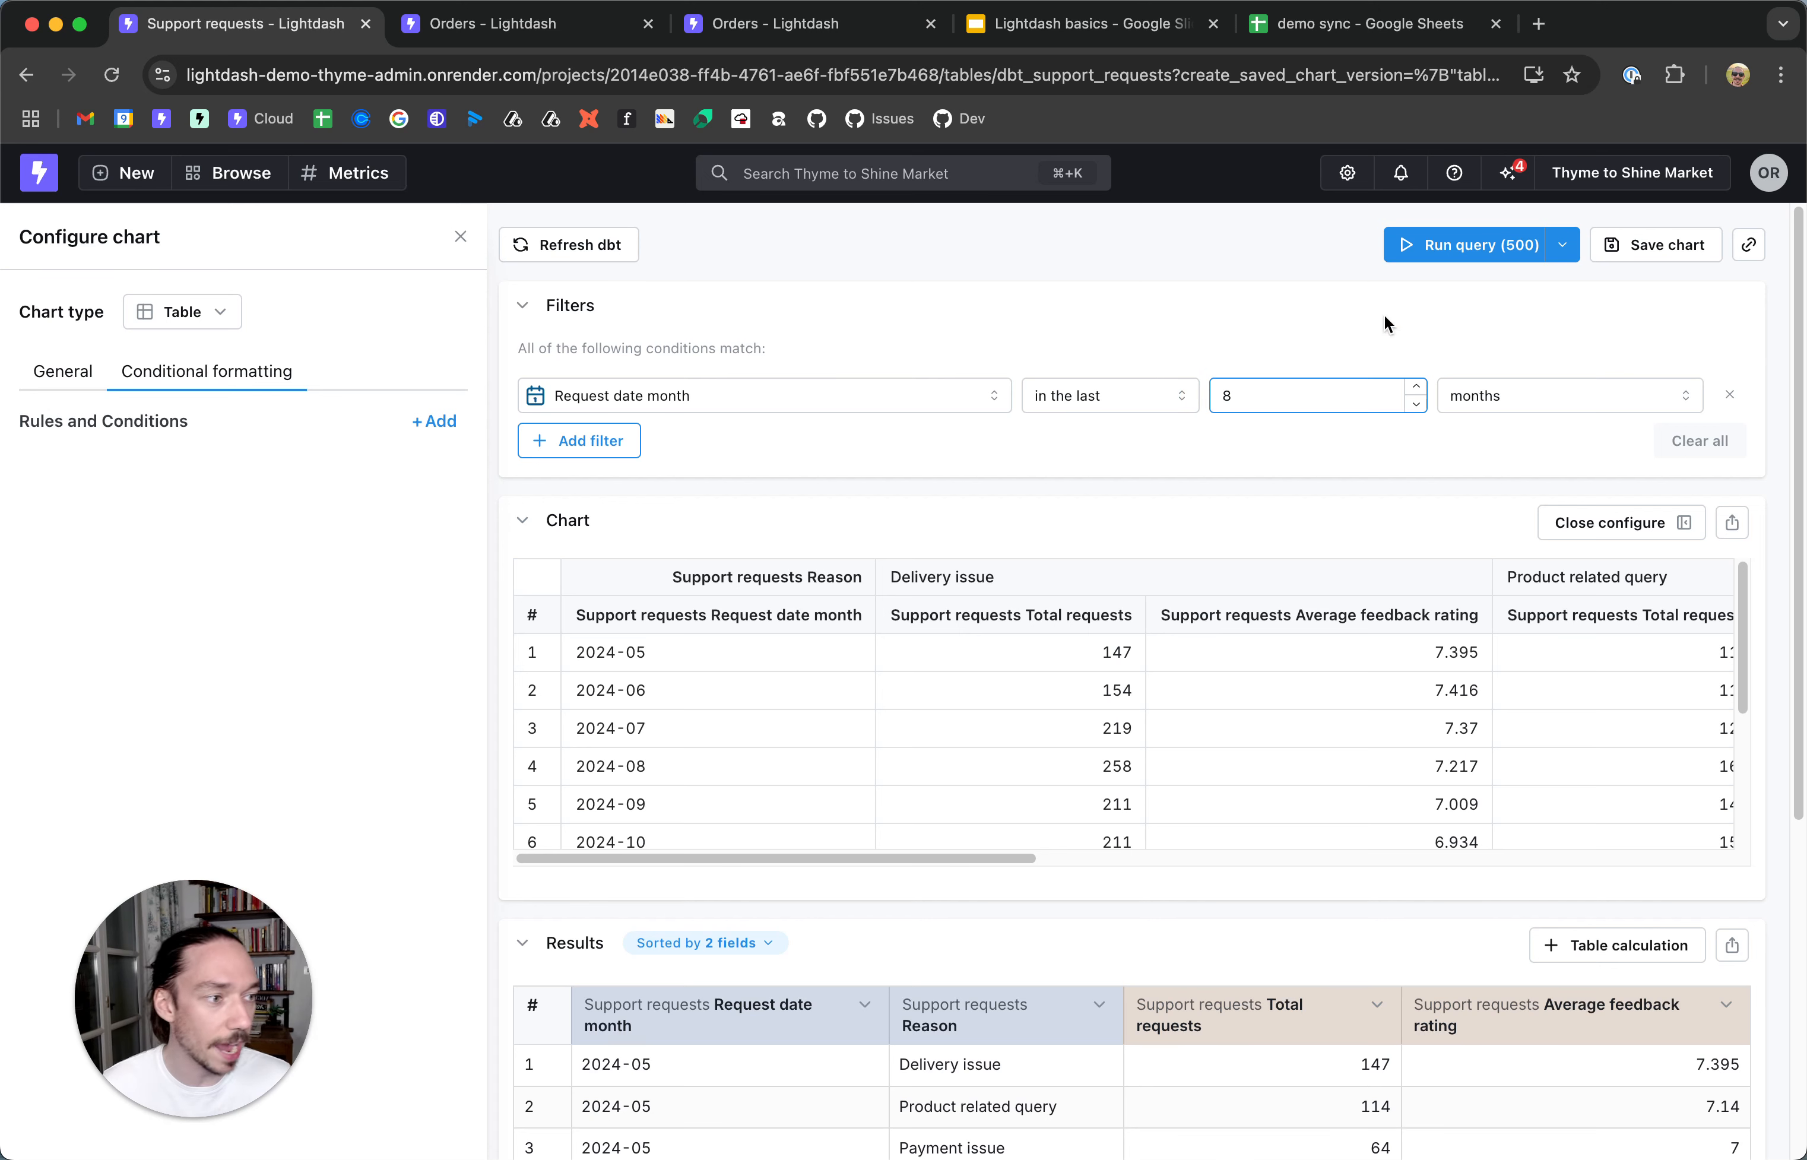
click(1445, 244)
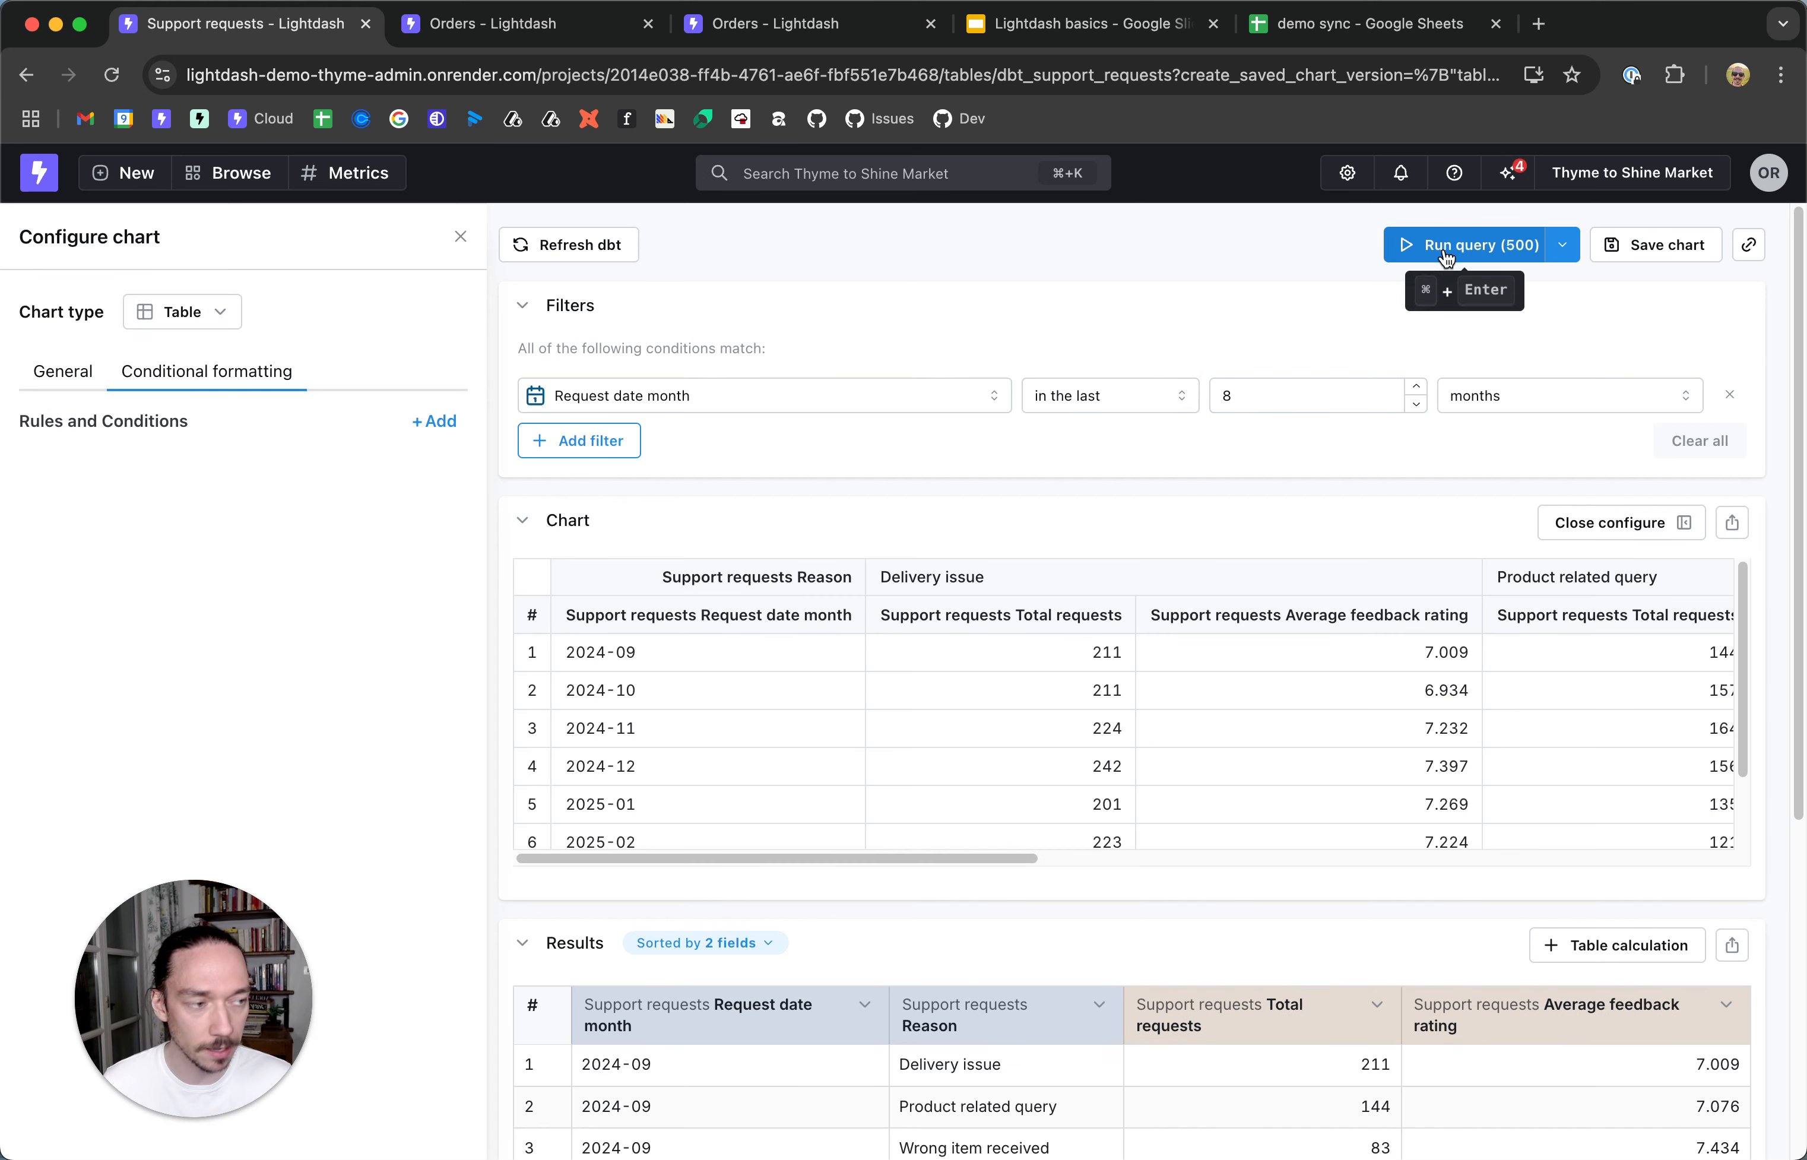
click(1749, 247)
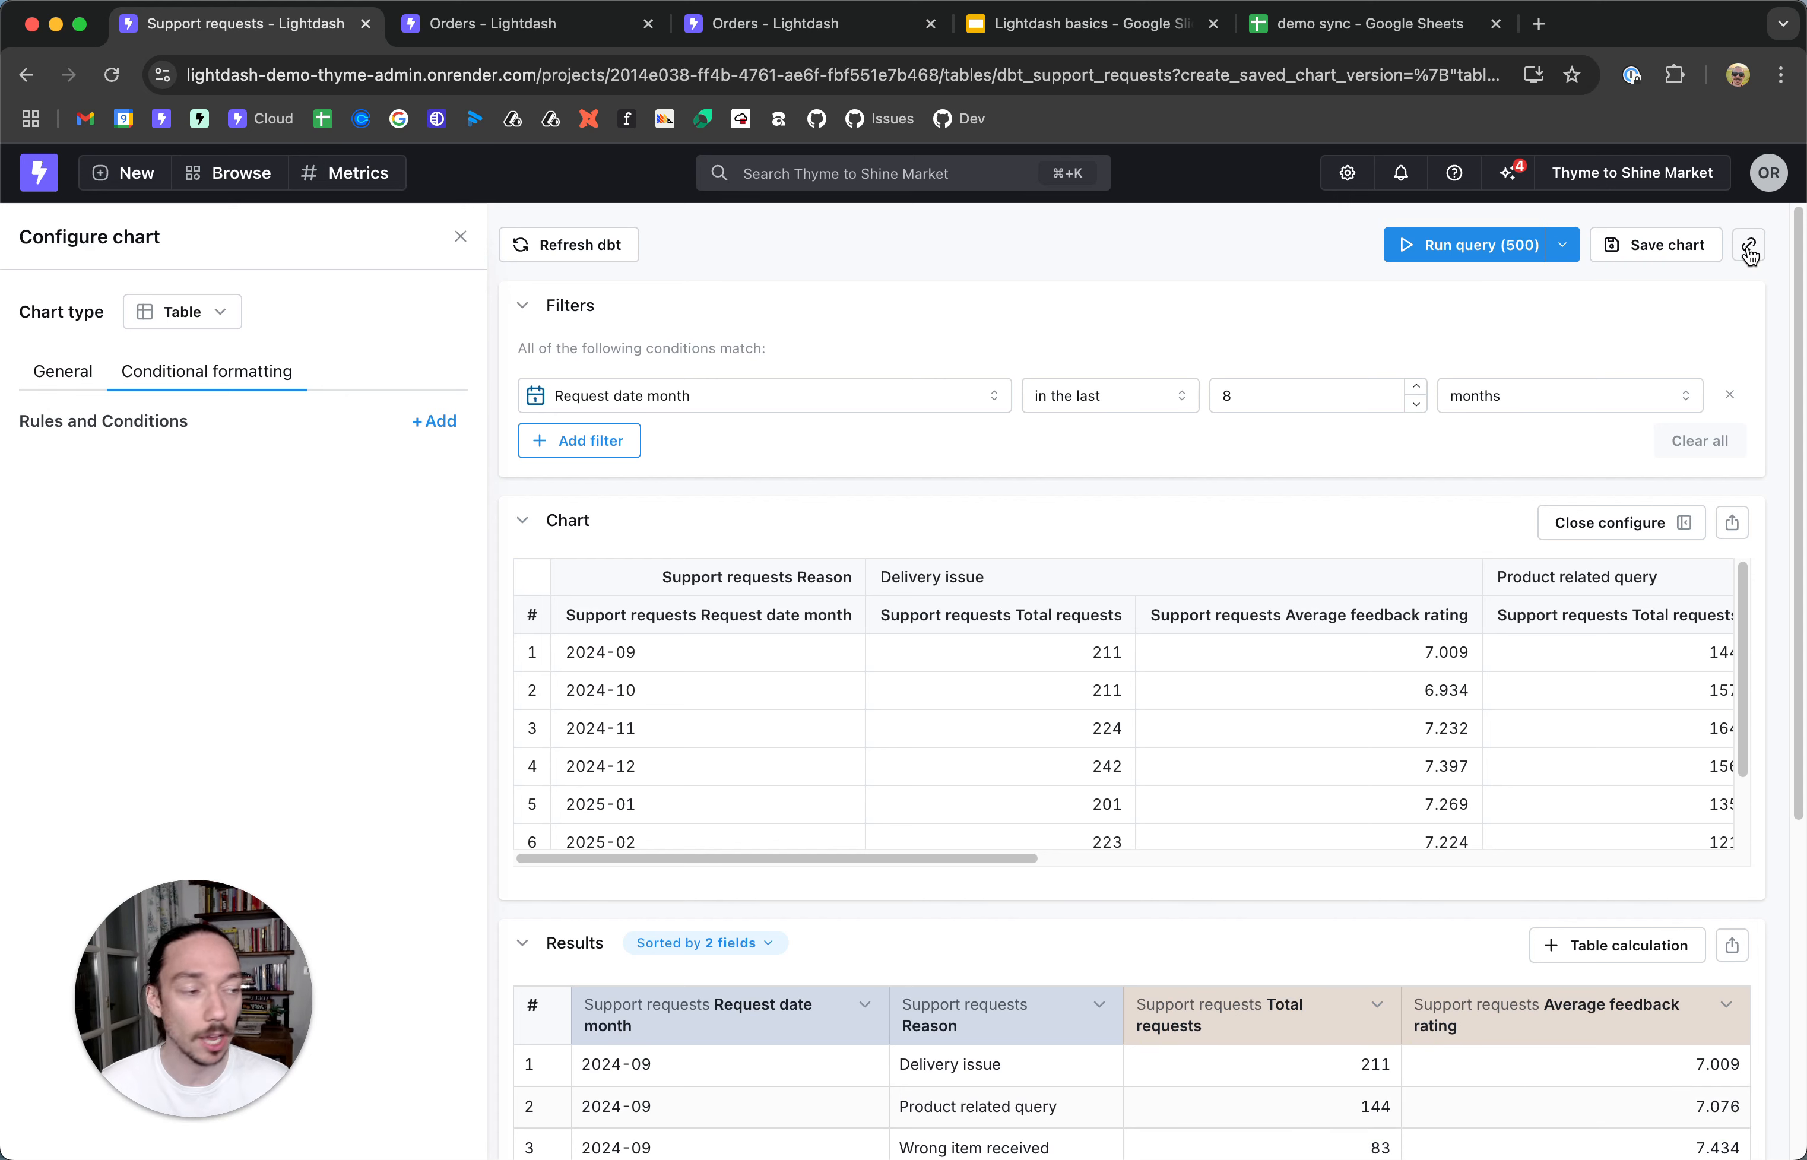
click(1682, 247)
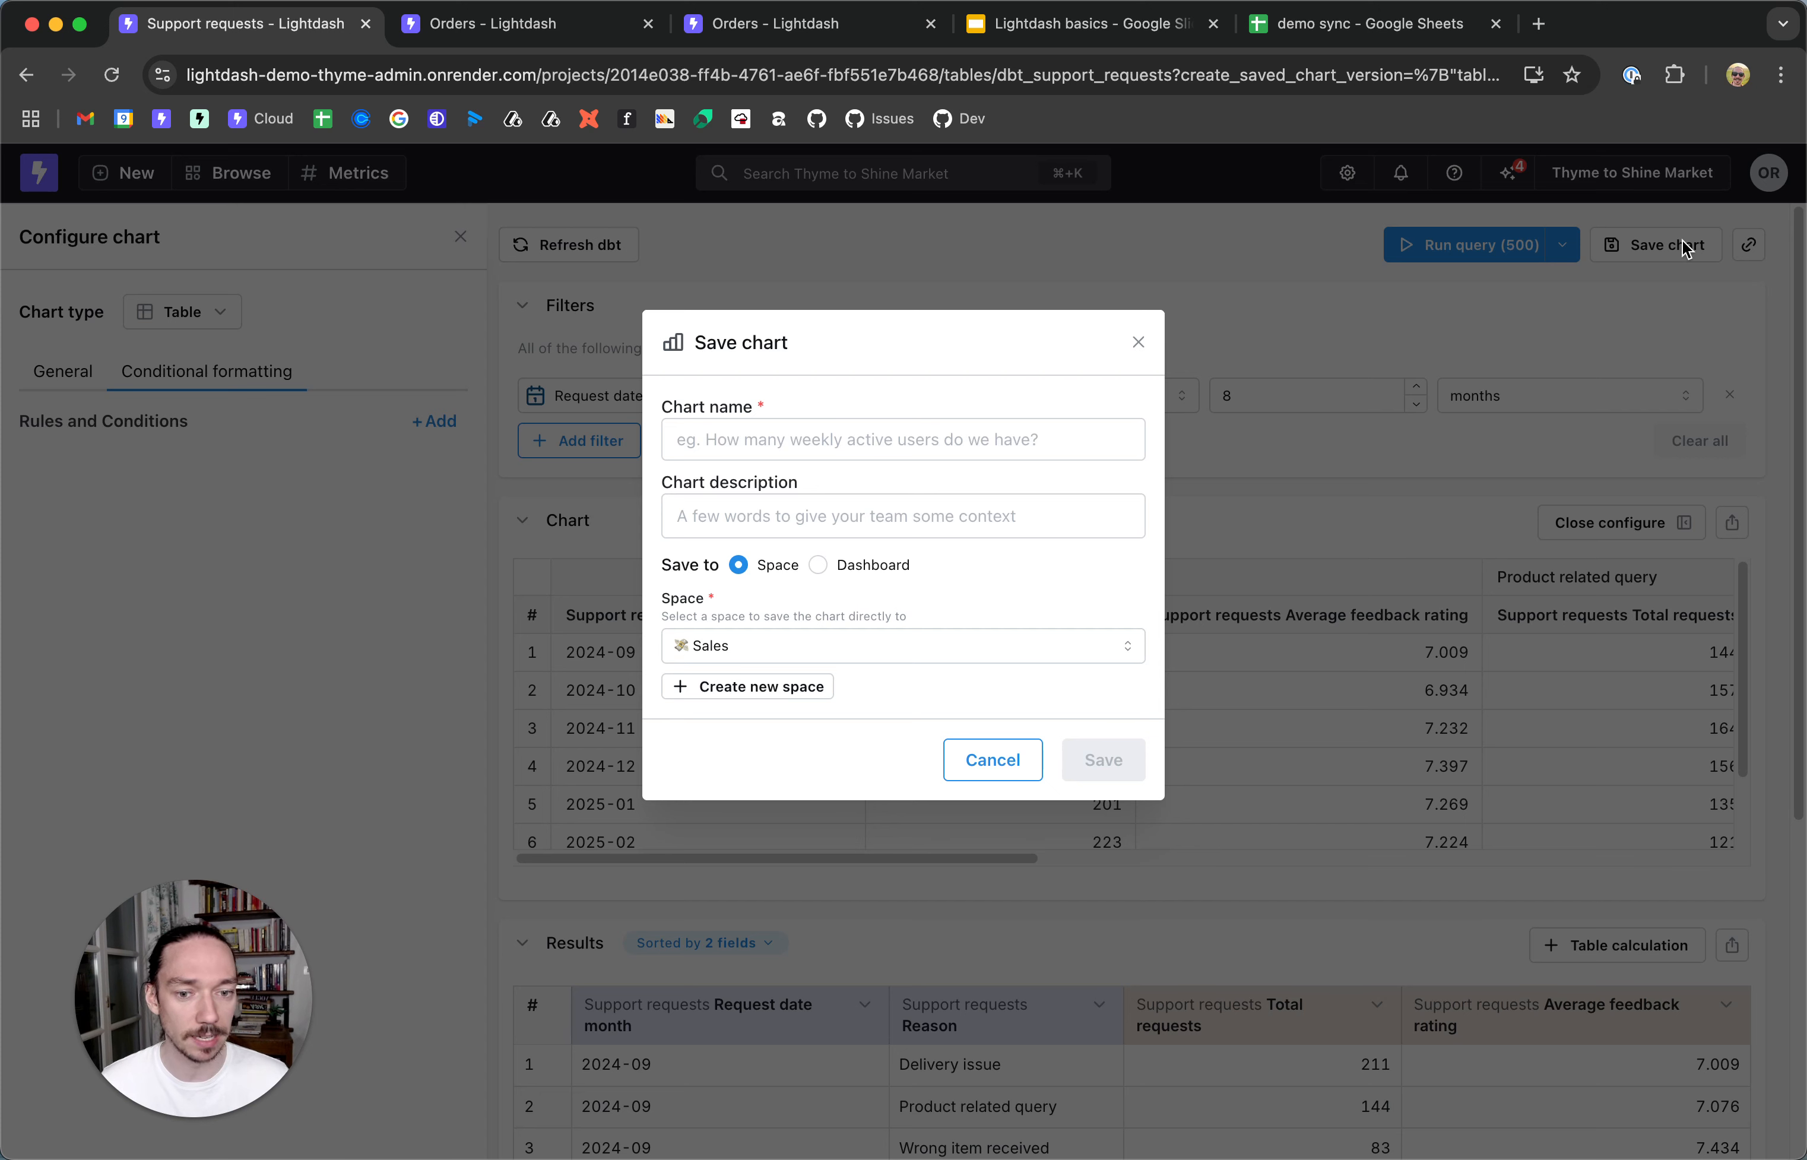
click(819, 565)
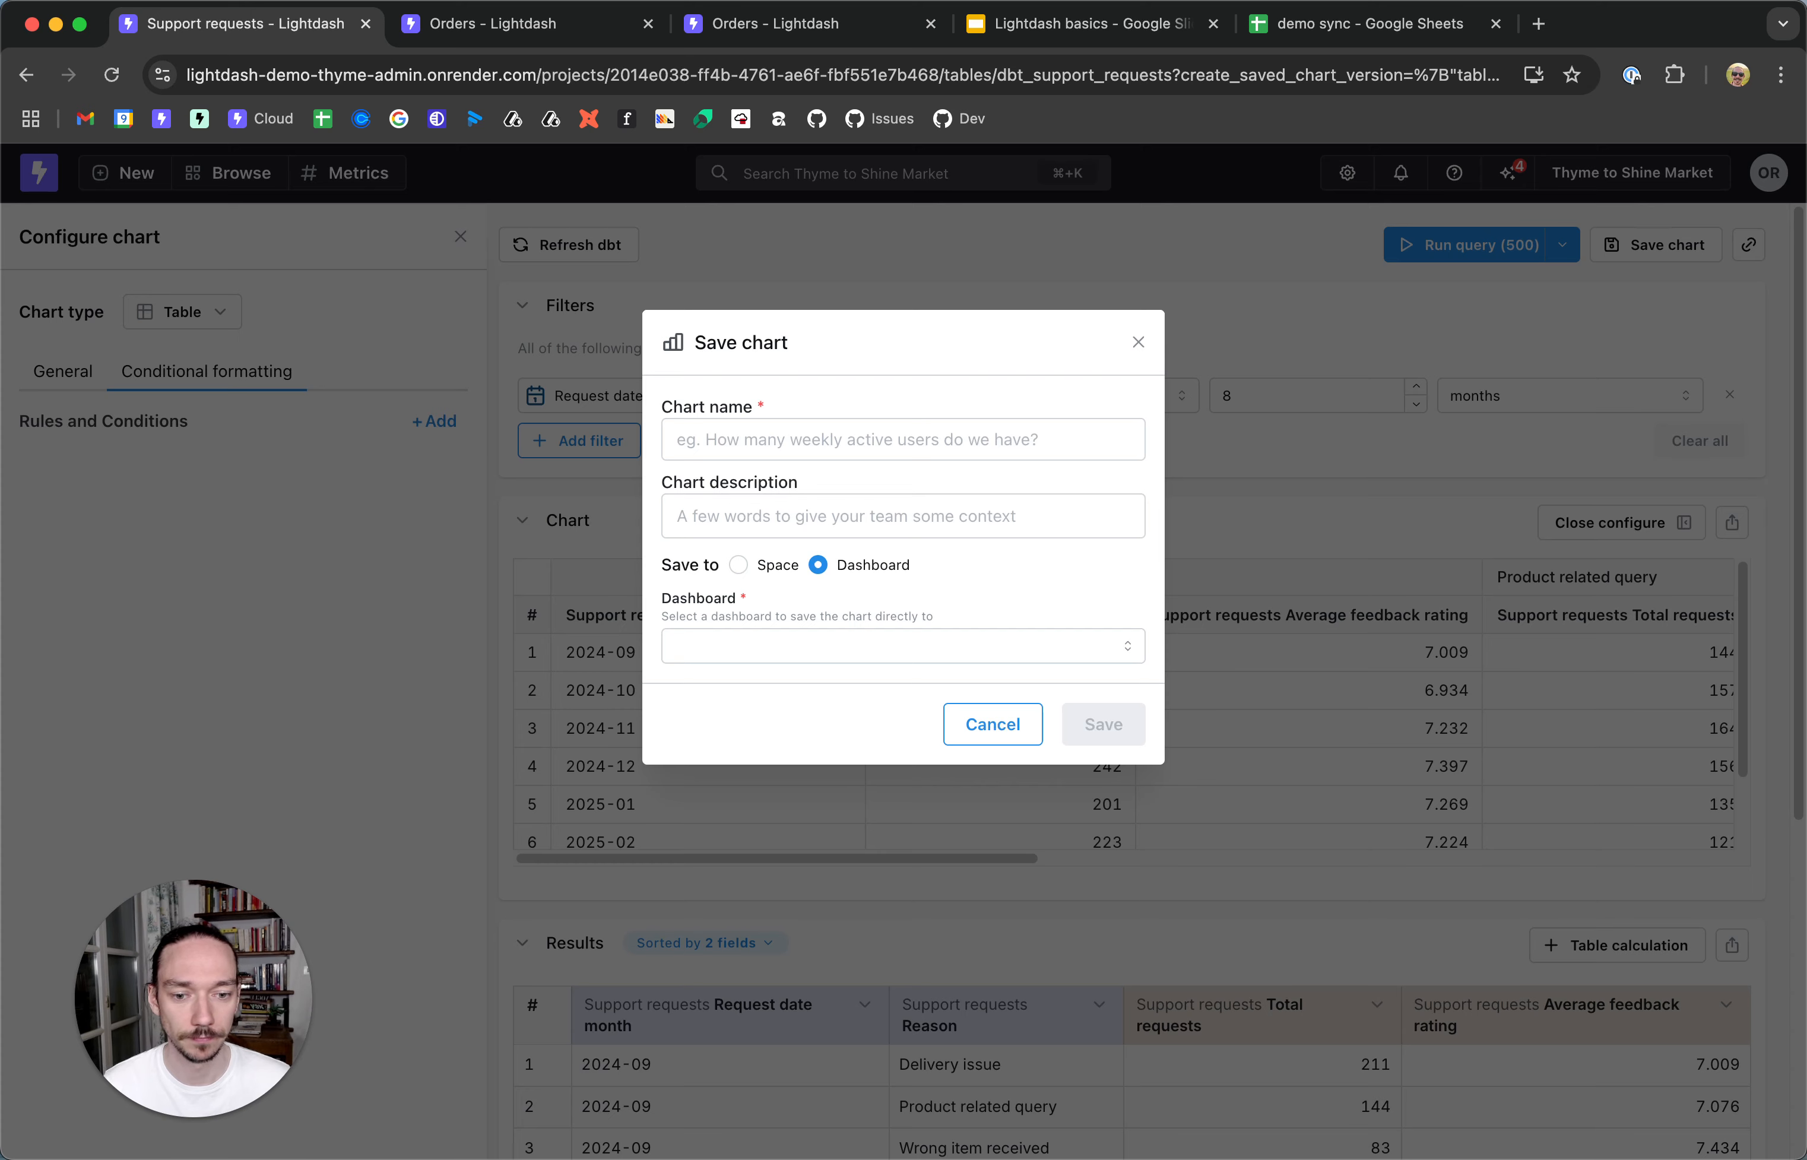
click(976, 725)
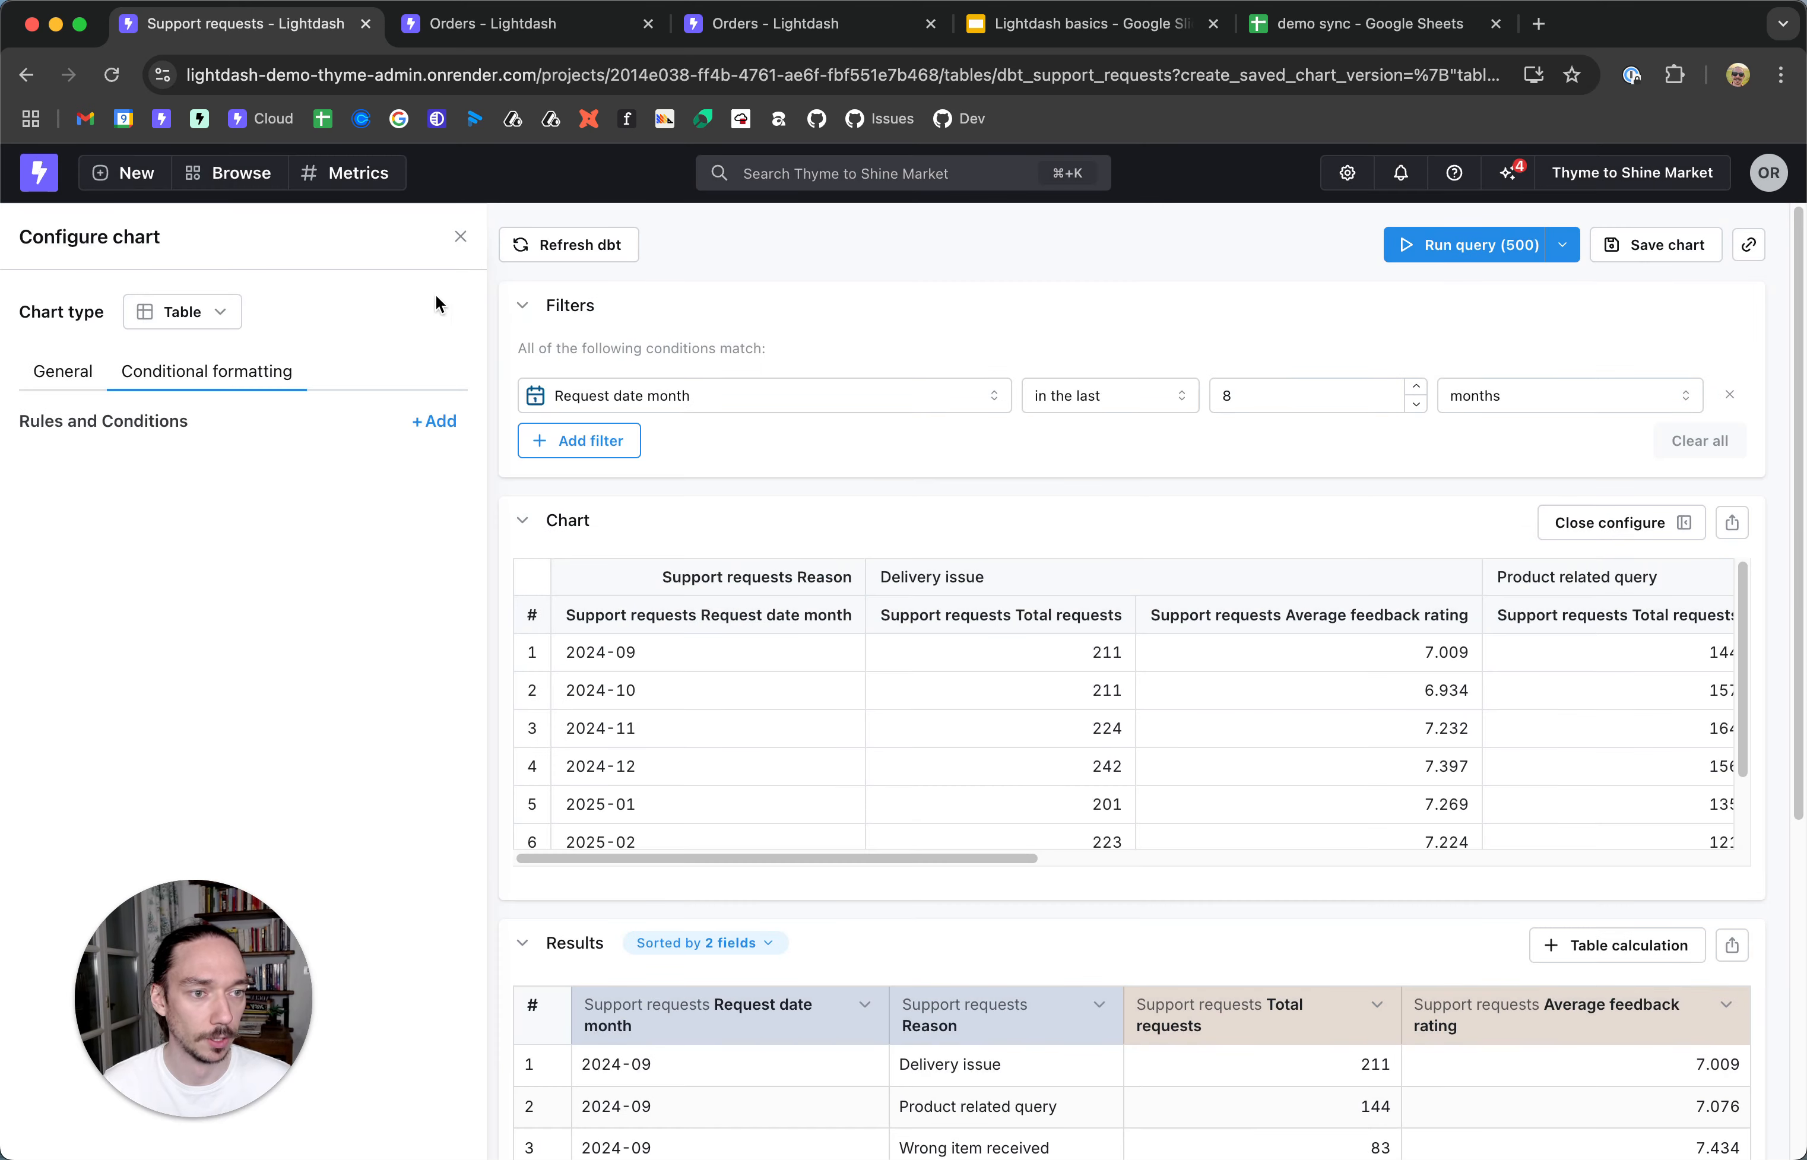